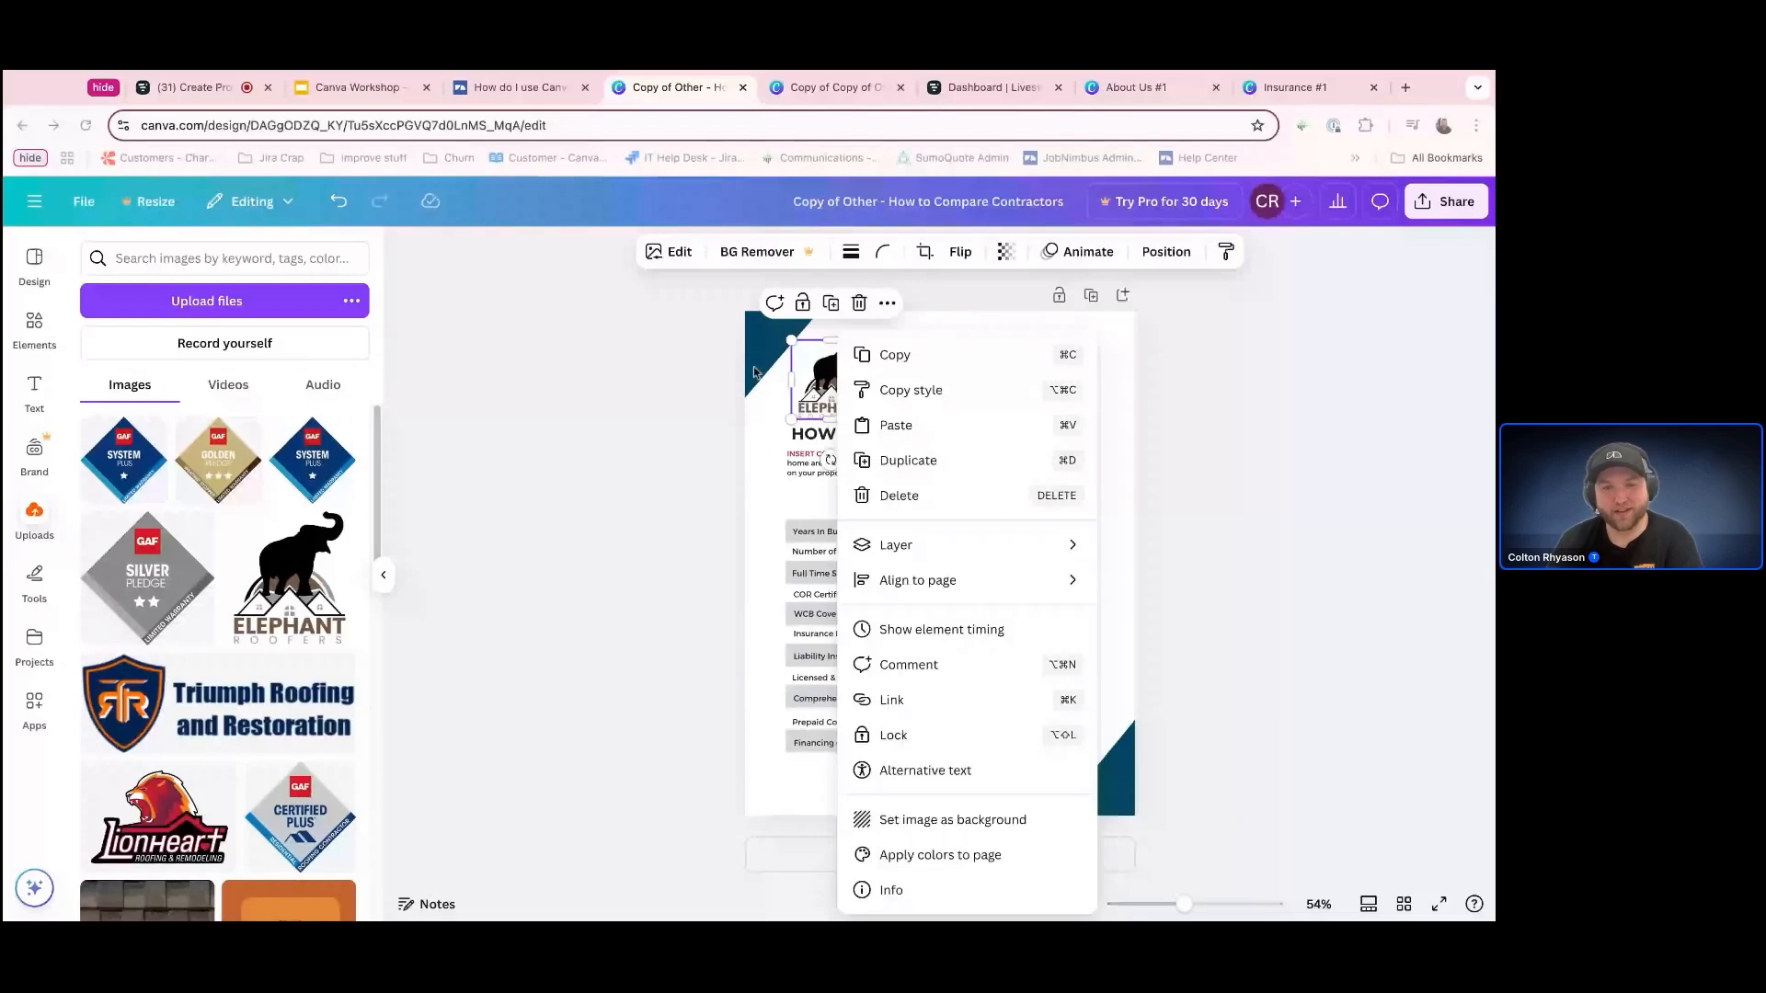
Apply the Elephant Roofers logo's colors to the page, shuffling the palette until the corner triangles turn brown
click(823, 381)
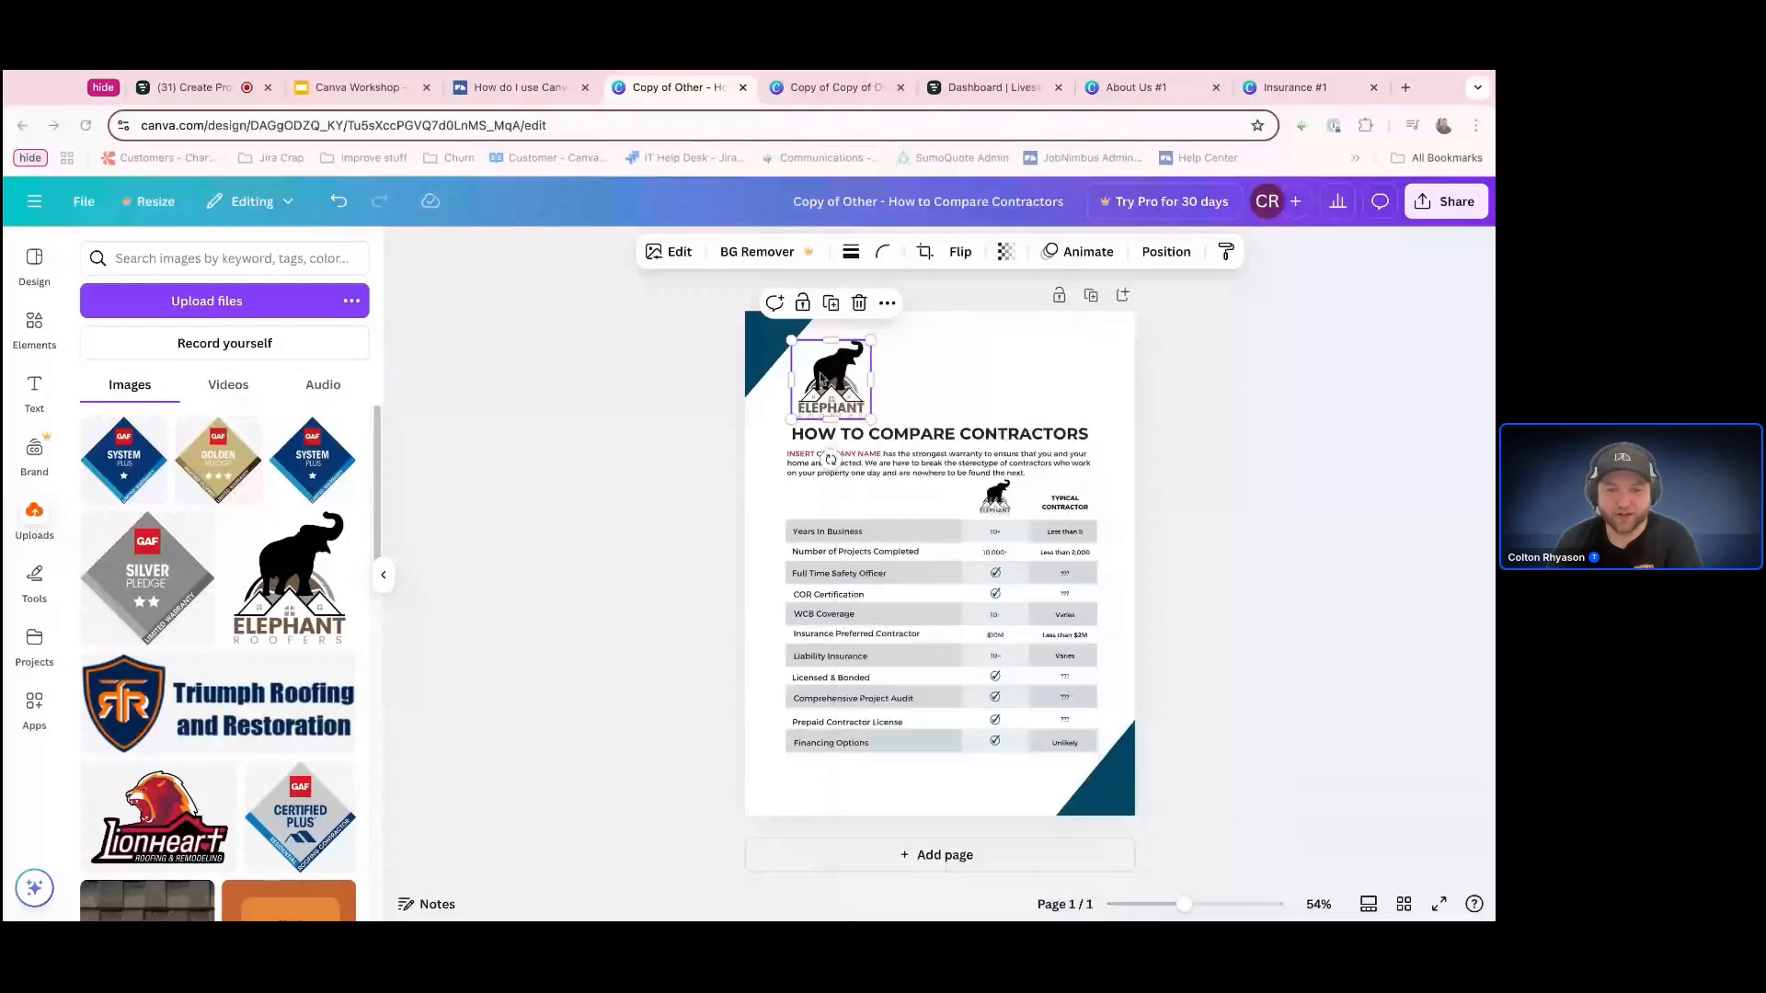
right_click(823, 381)
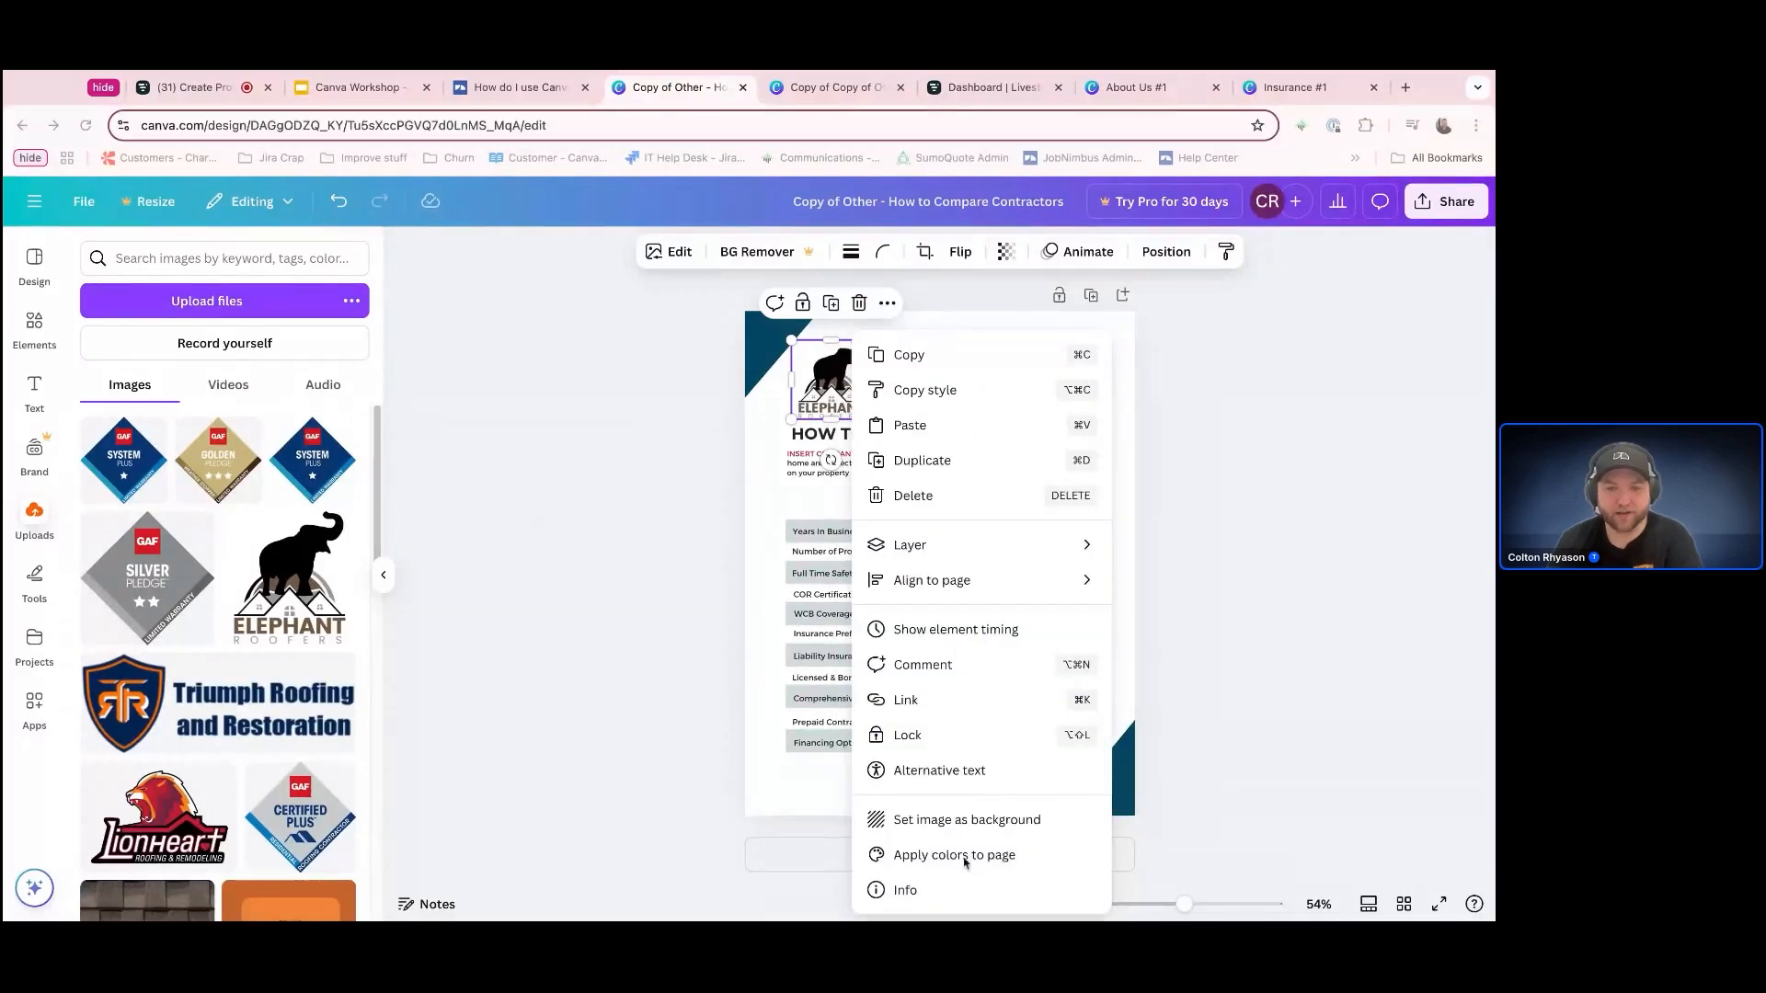
click(999, 856)
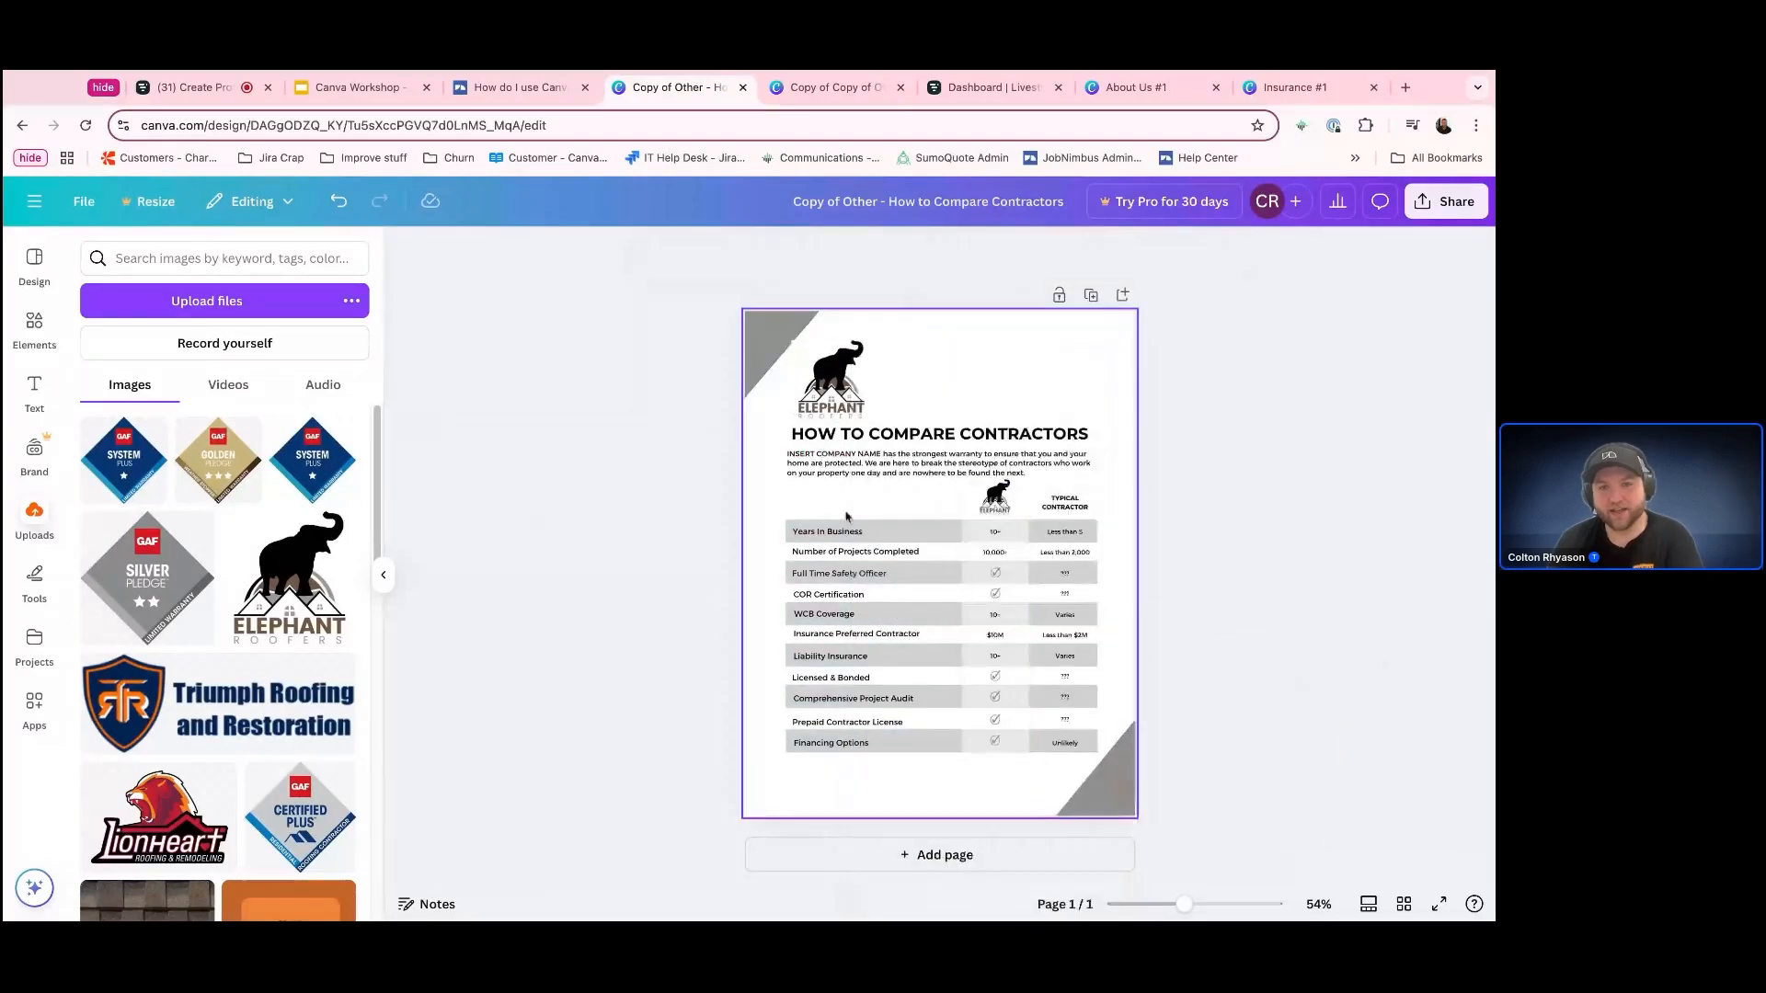
right_click(828, 382)
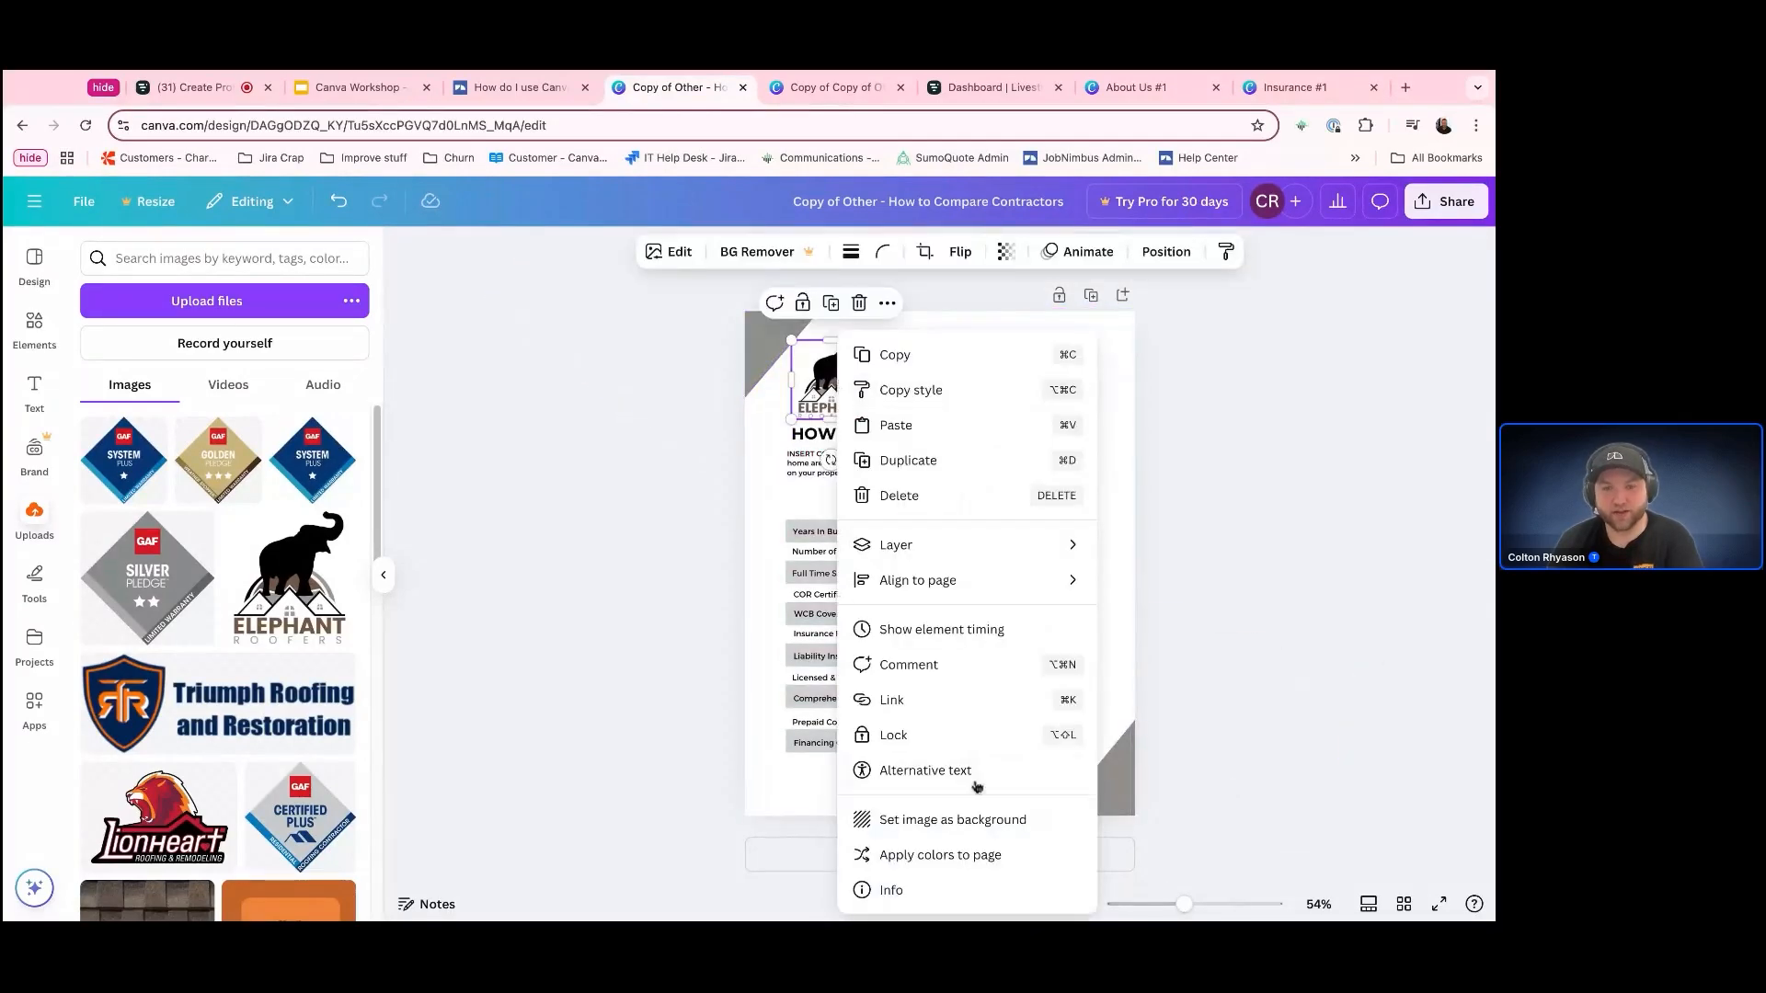
click(968, 852)
right_click(814, 382)
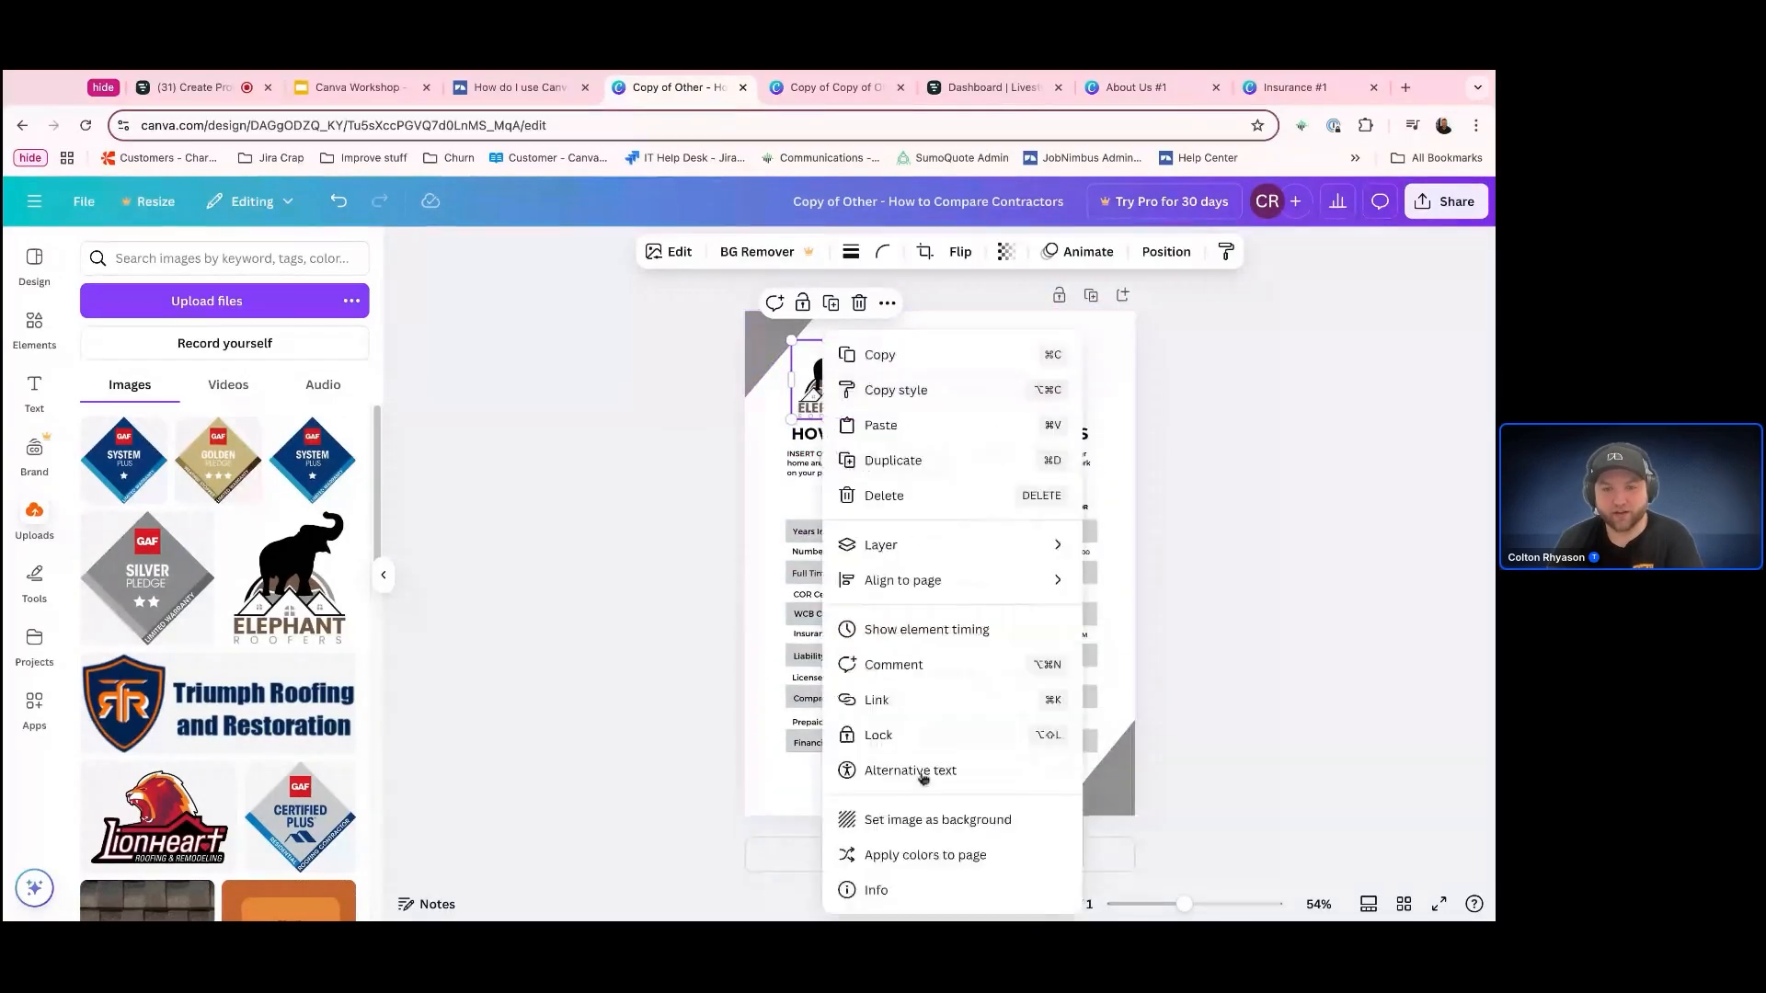
click(919, 863)
click(1321, 713)
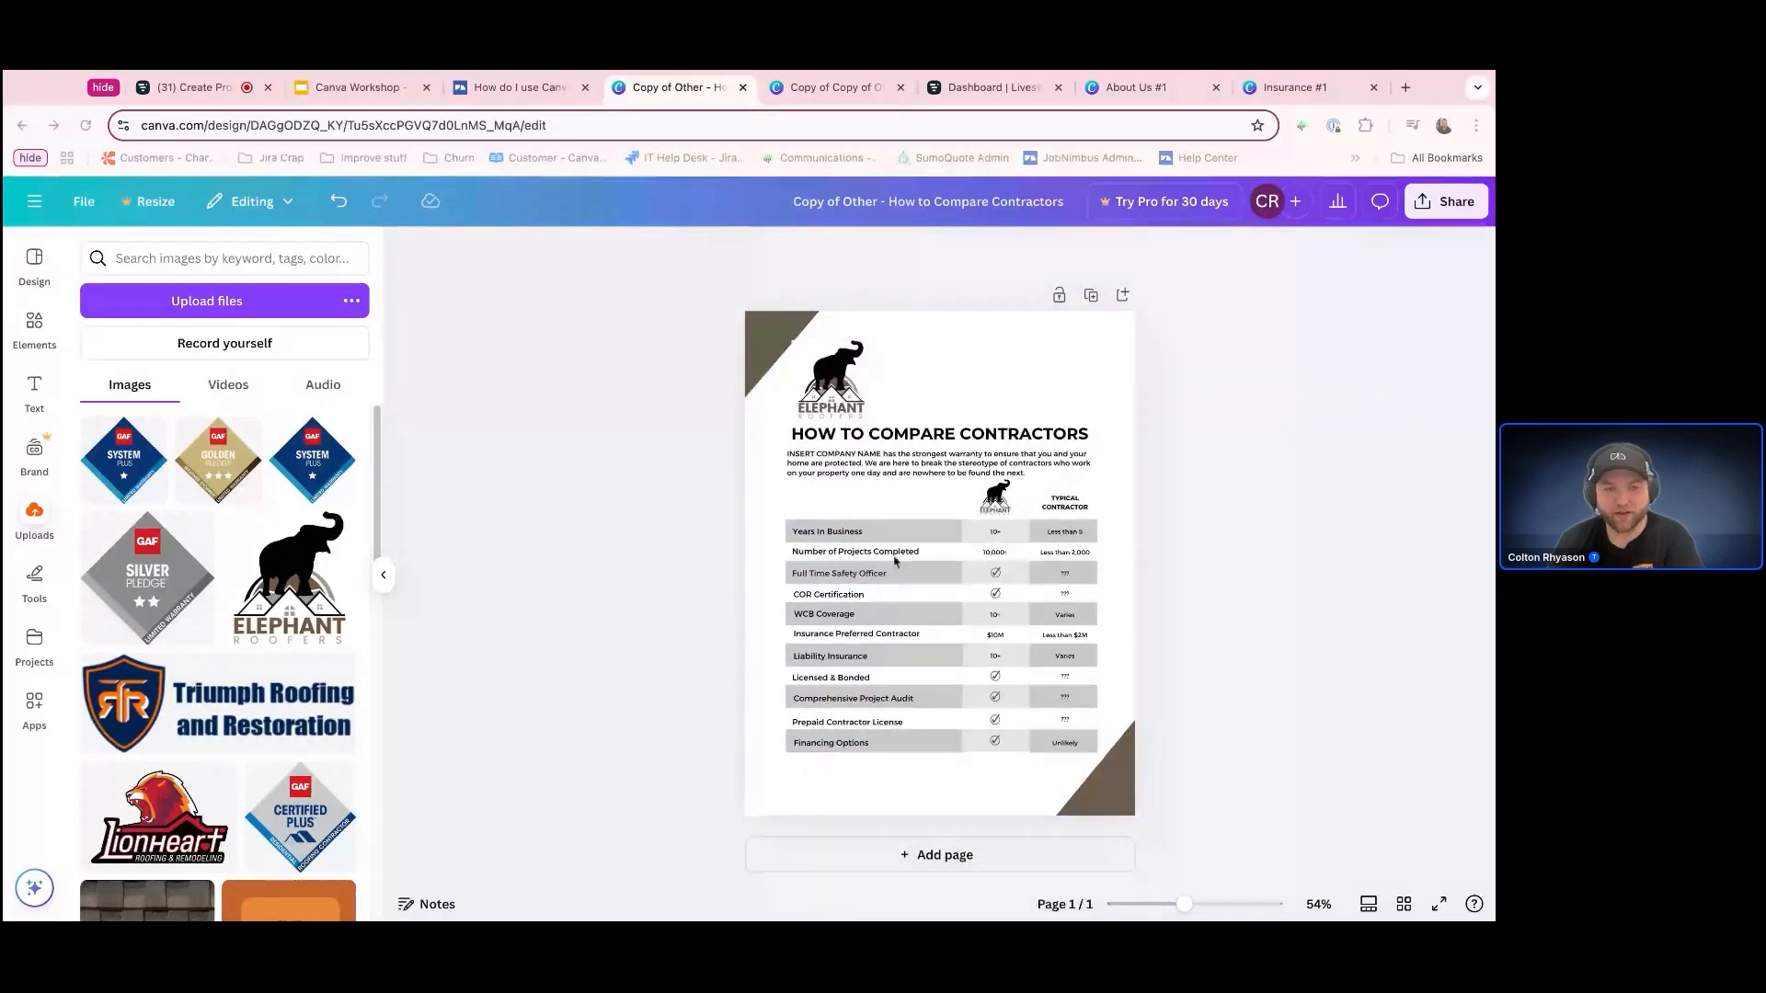
Replace the Elephant Roofers logo above the heading with the uploaded Lionheart logo, scaled down to fit the same spot
click(810, 412)
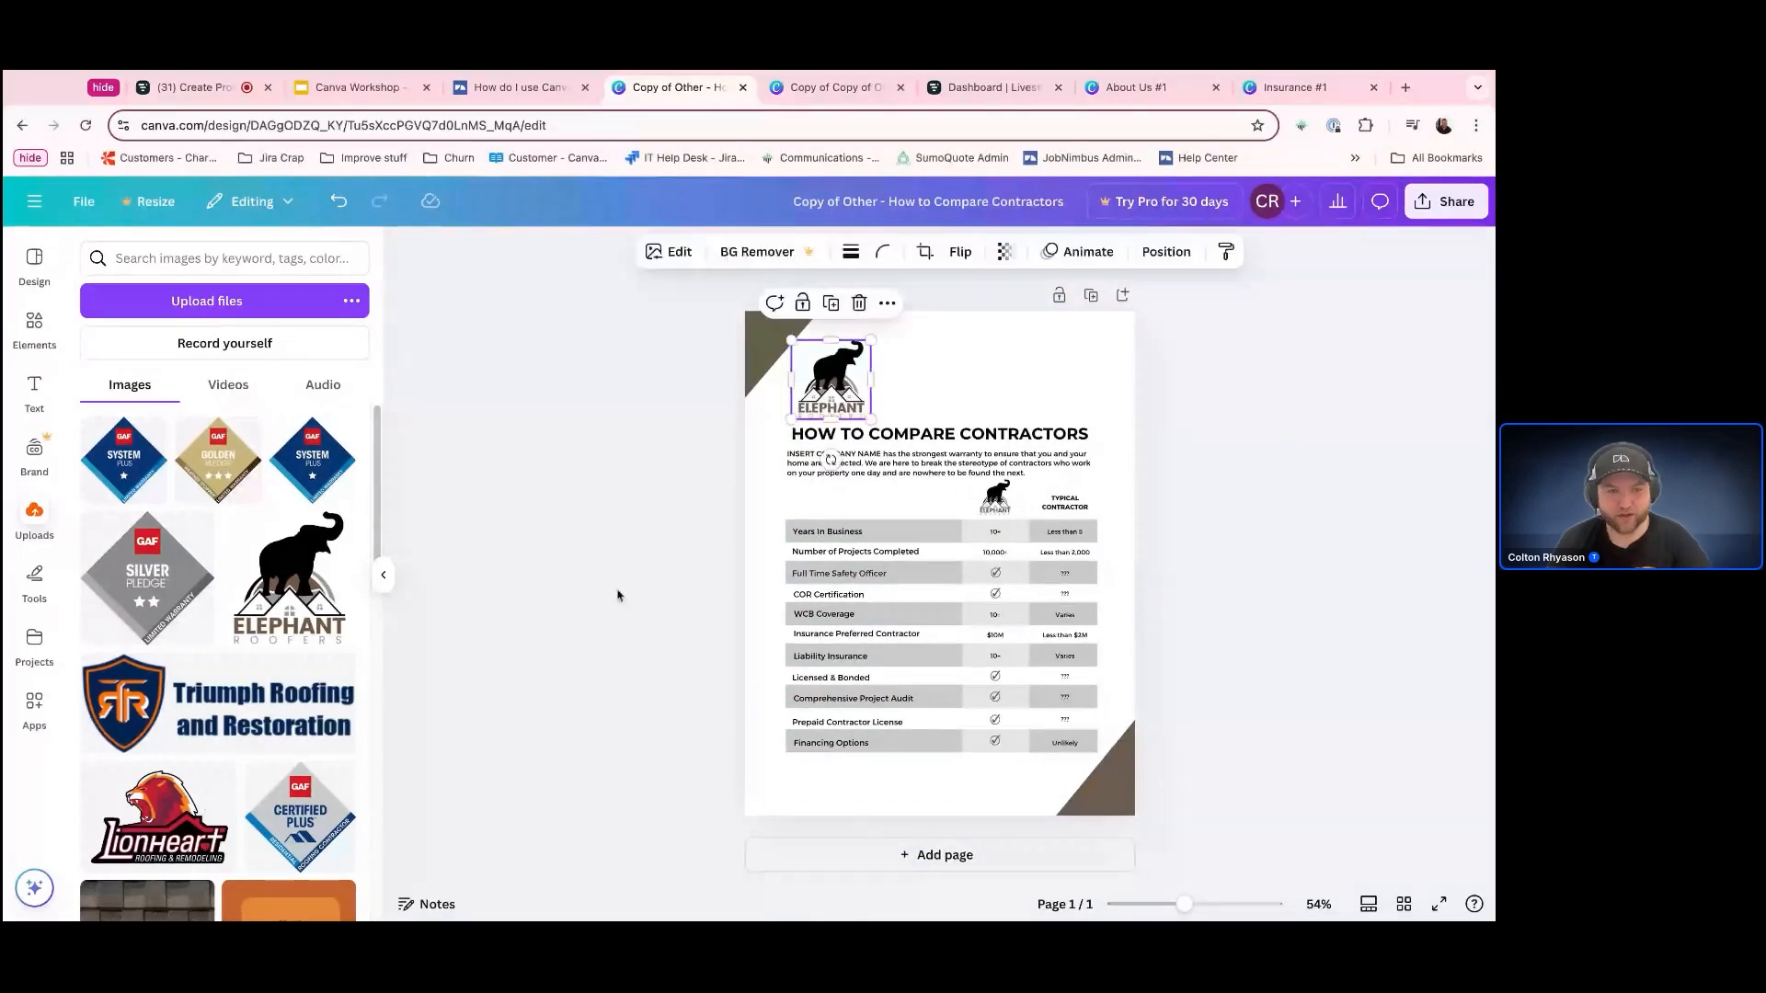
click(158, 810)
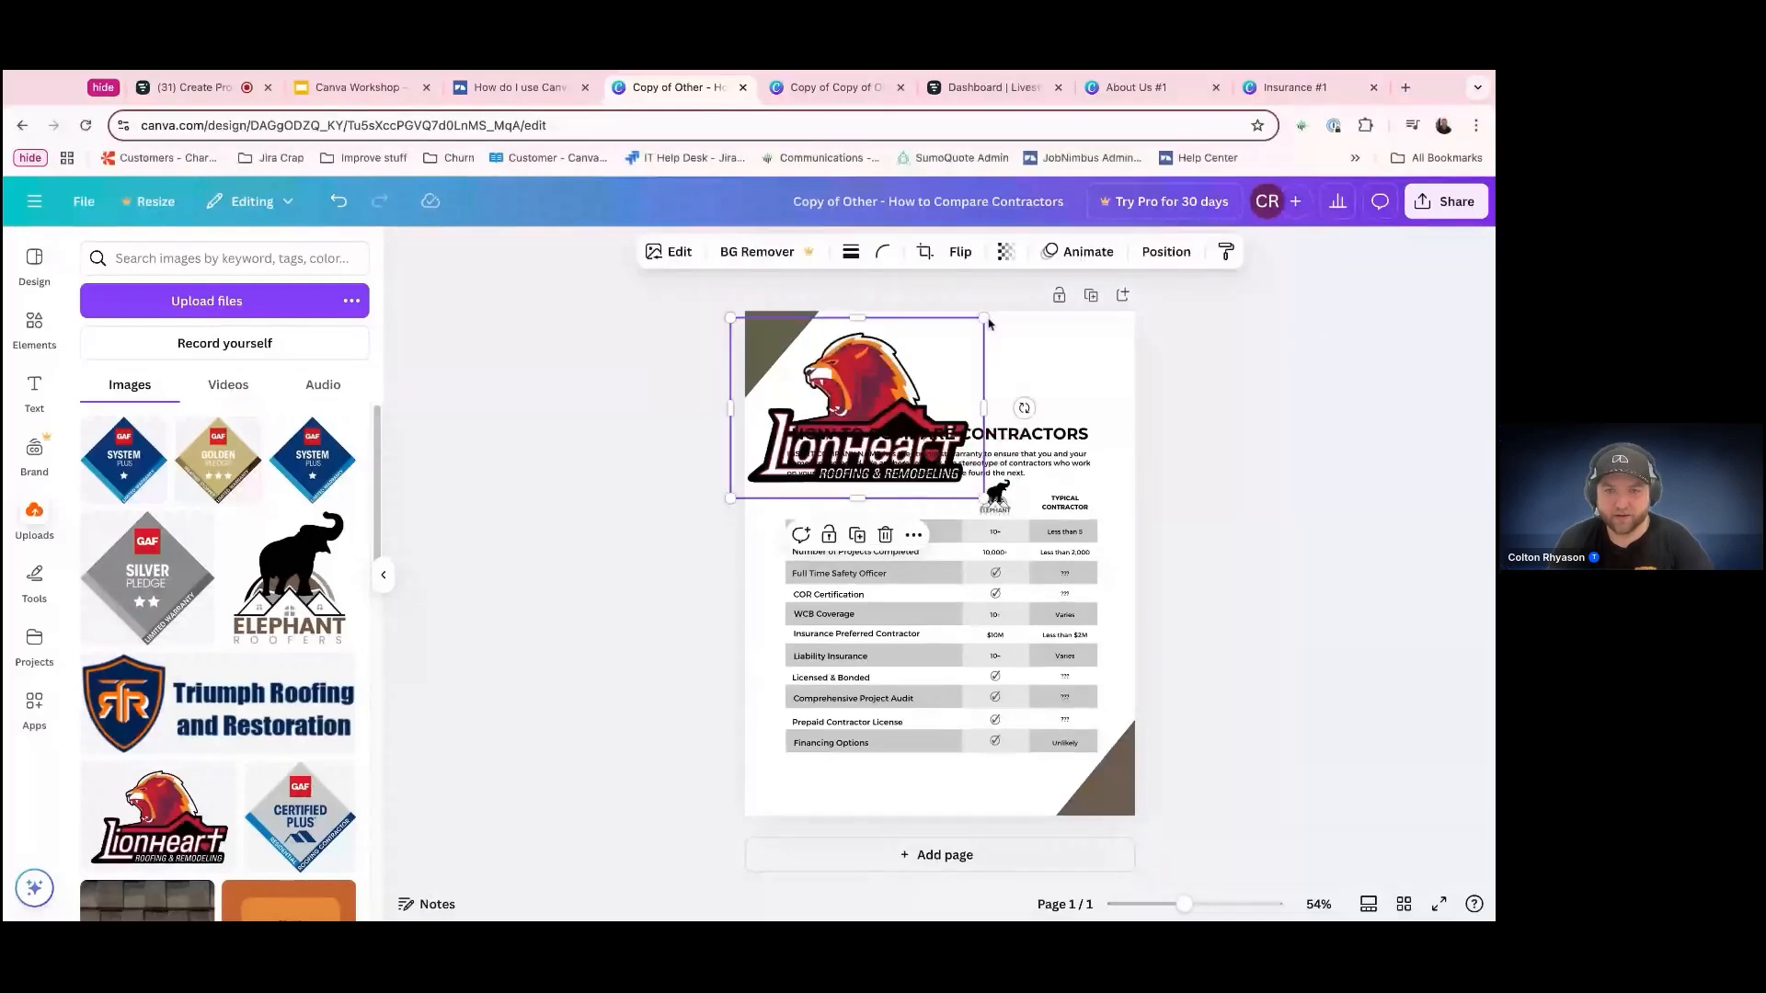
drag(984, 319, 845, 417)
drag(760, 484, 834, 398)
Apply the Lionheart logo's colors to the page, shuffling until the corners are maroon, the intro text orange and the table rows peach
right_click(857, 370)
click(957, 850)
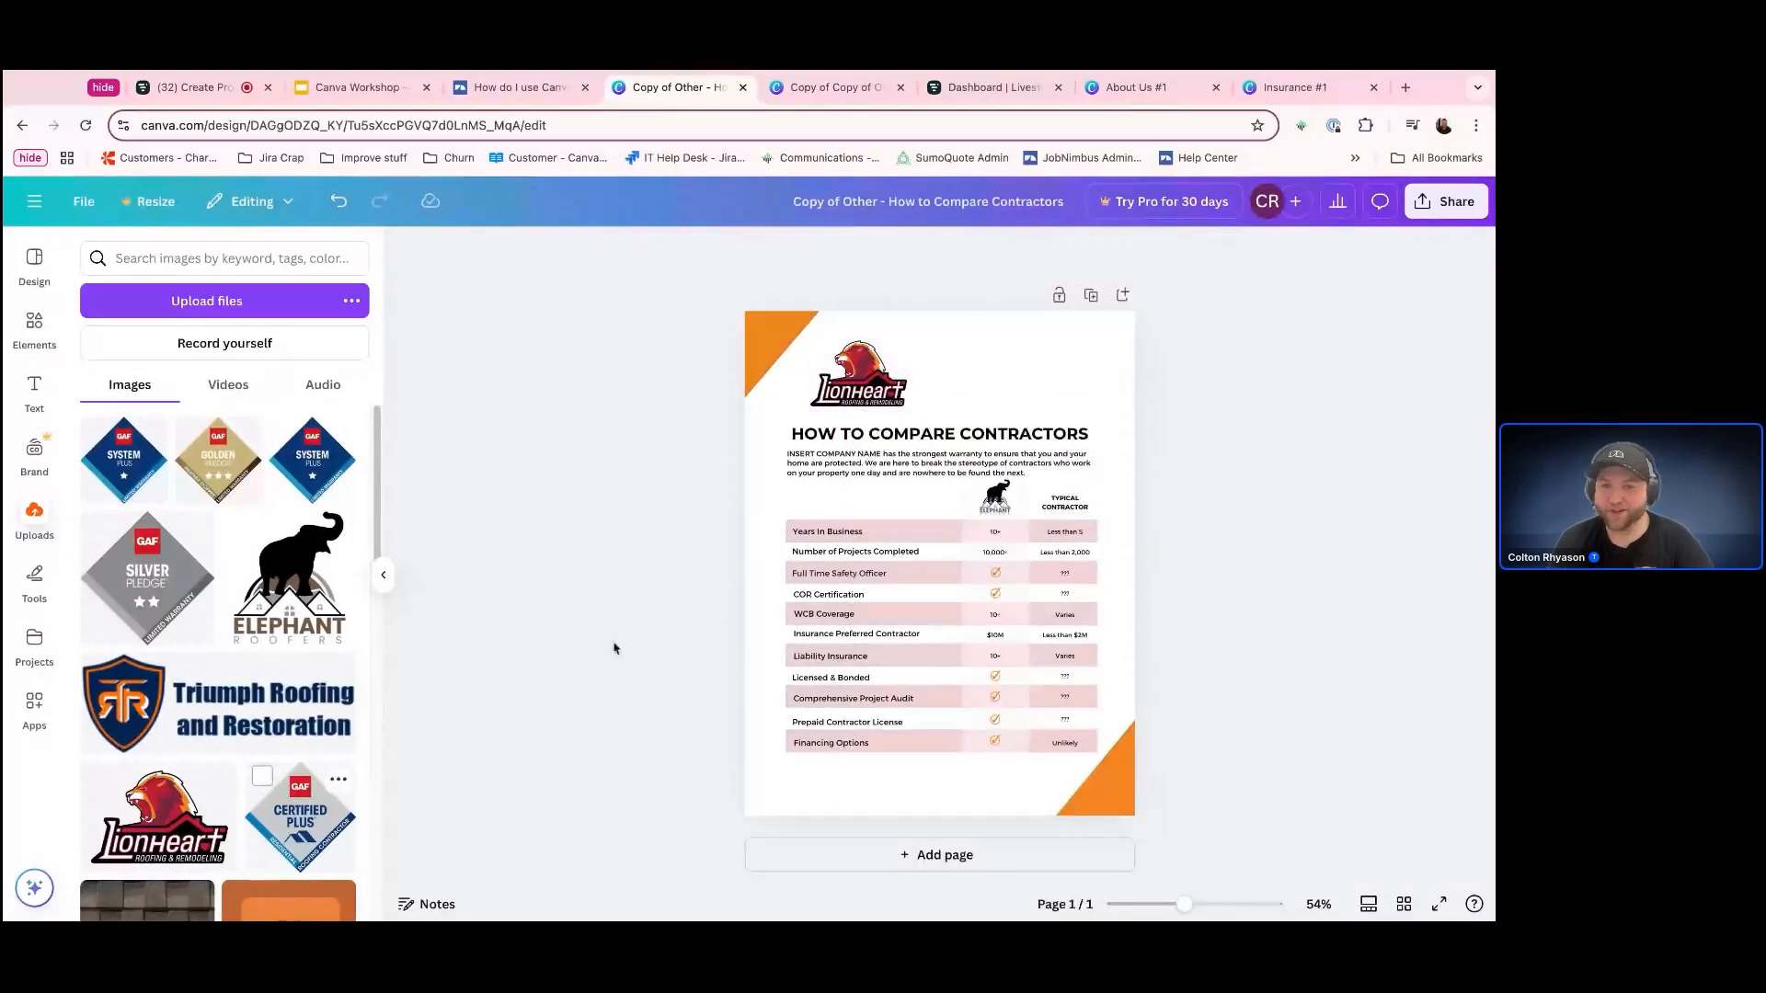
right_click(848, 391)
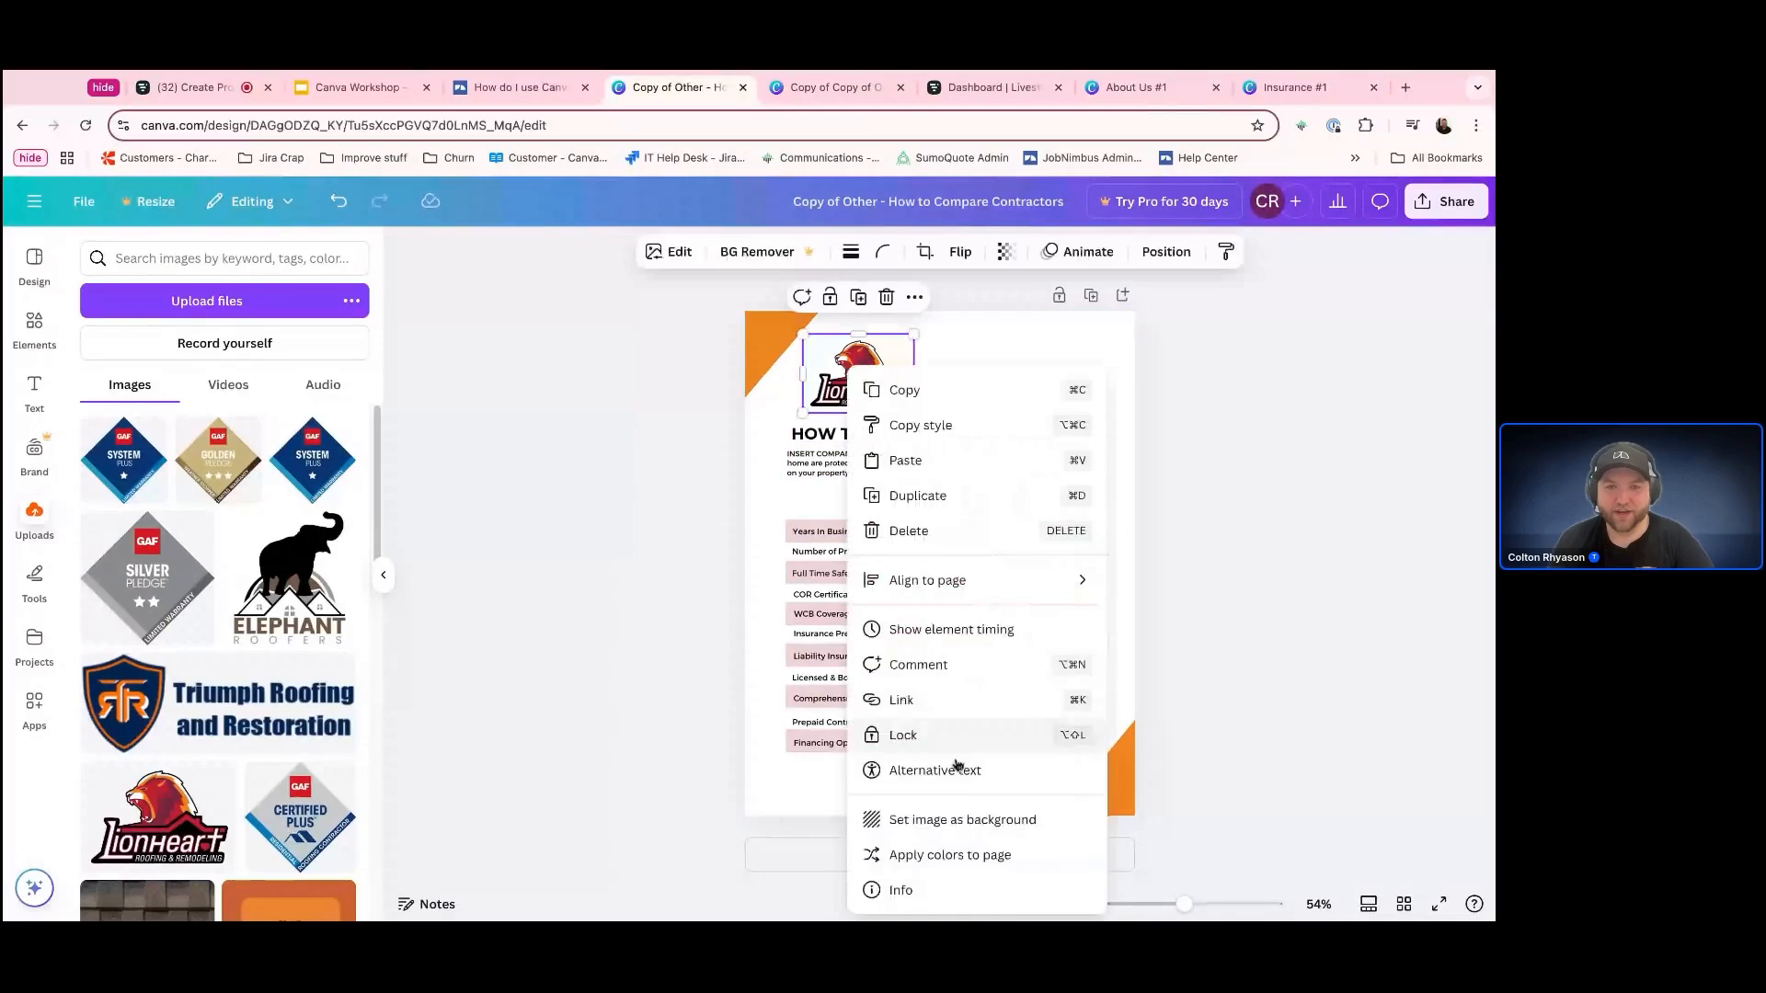
click(952, 855)
right_click(848, 379)
click(910, 856)
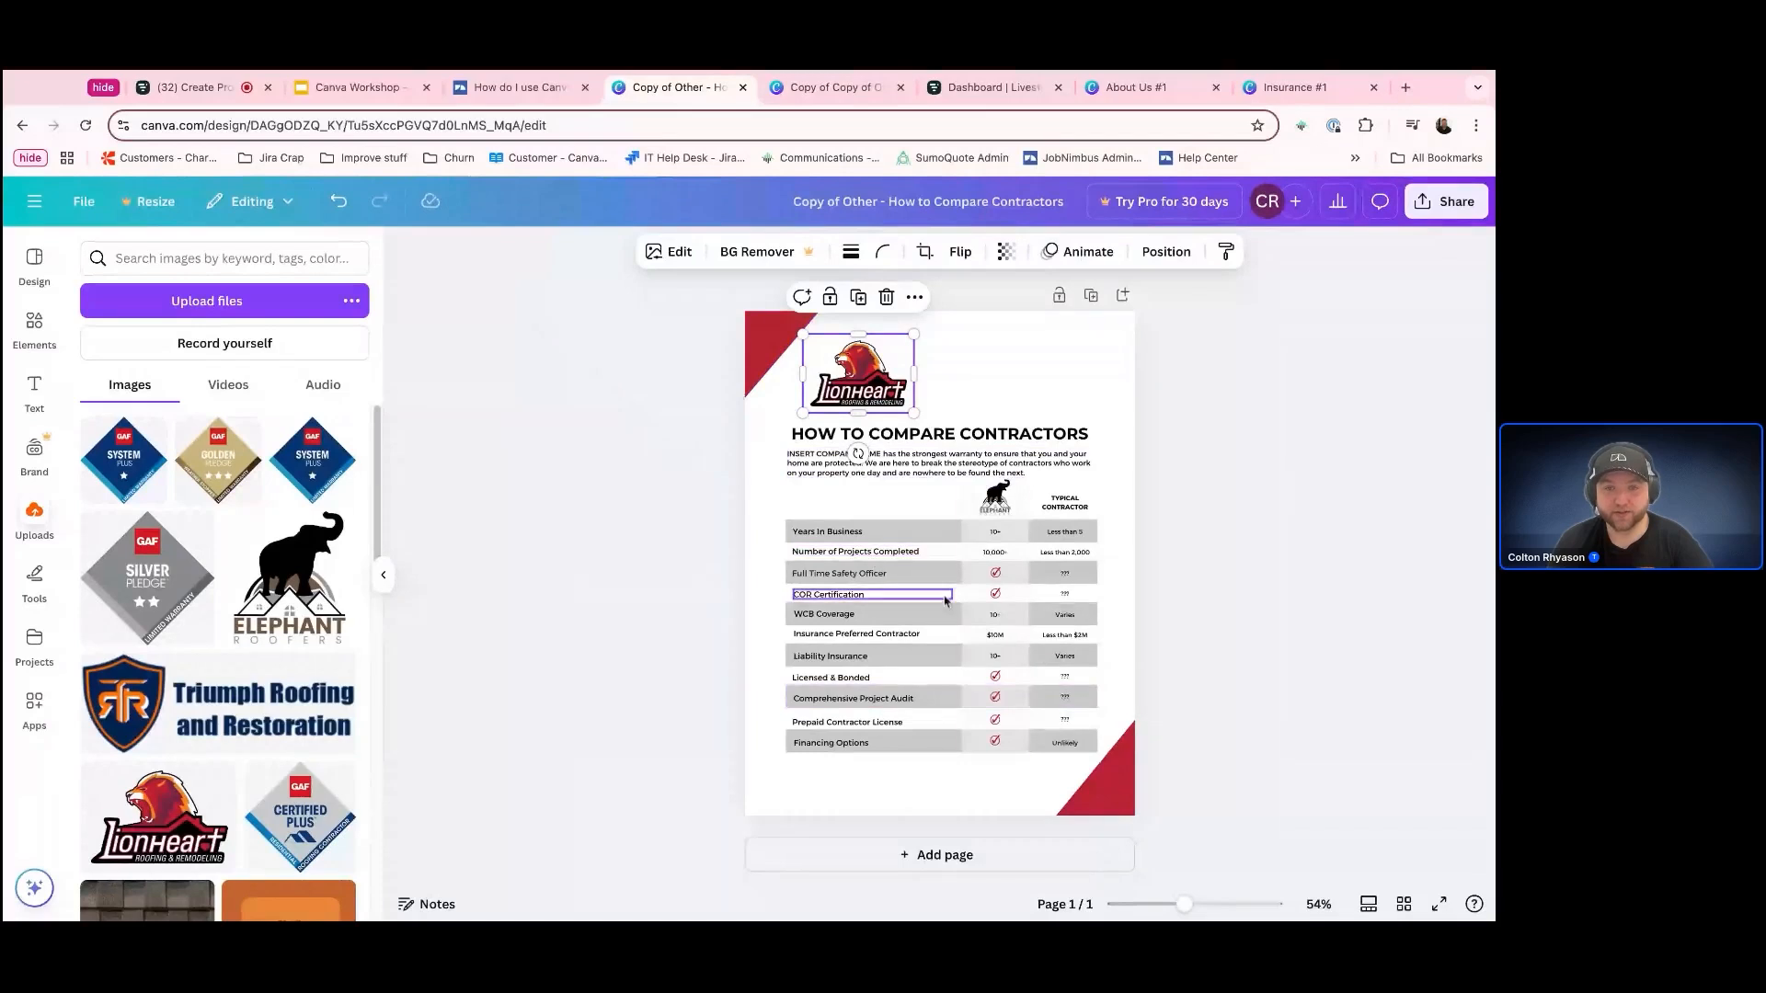
right_click(884, 375)
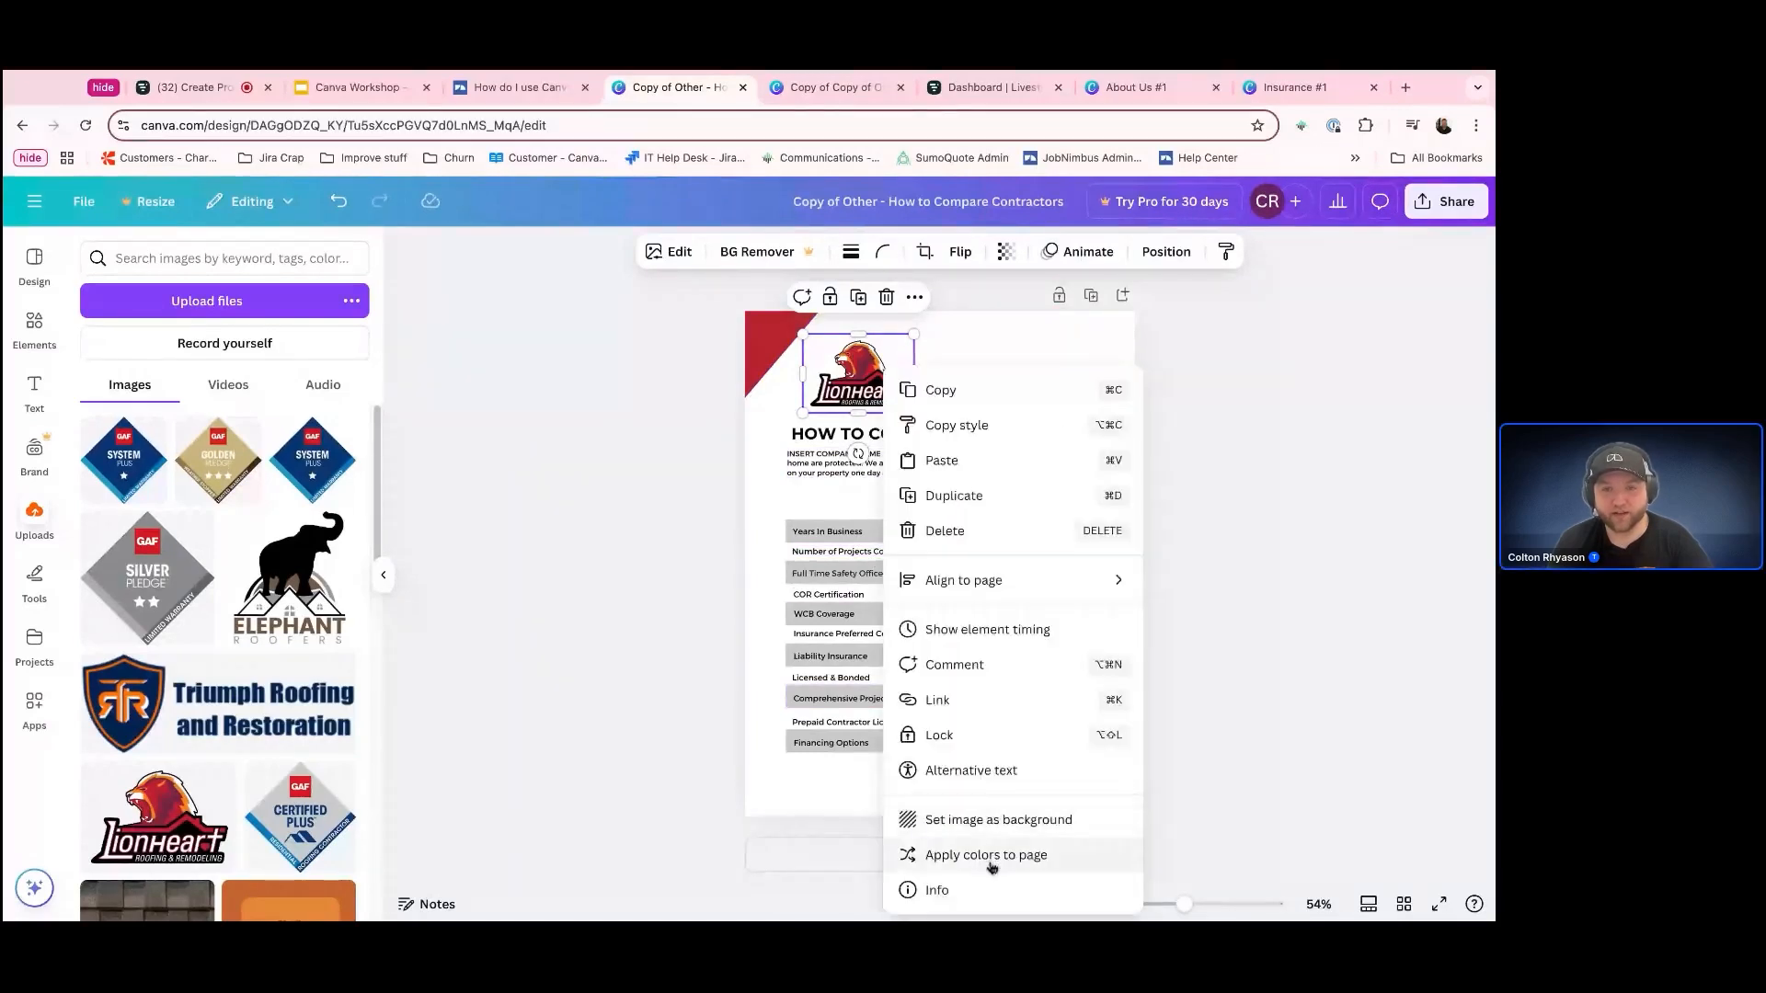
click(943, 857)
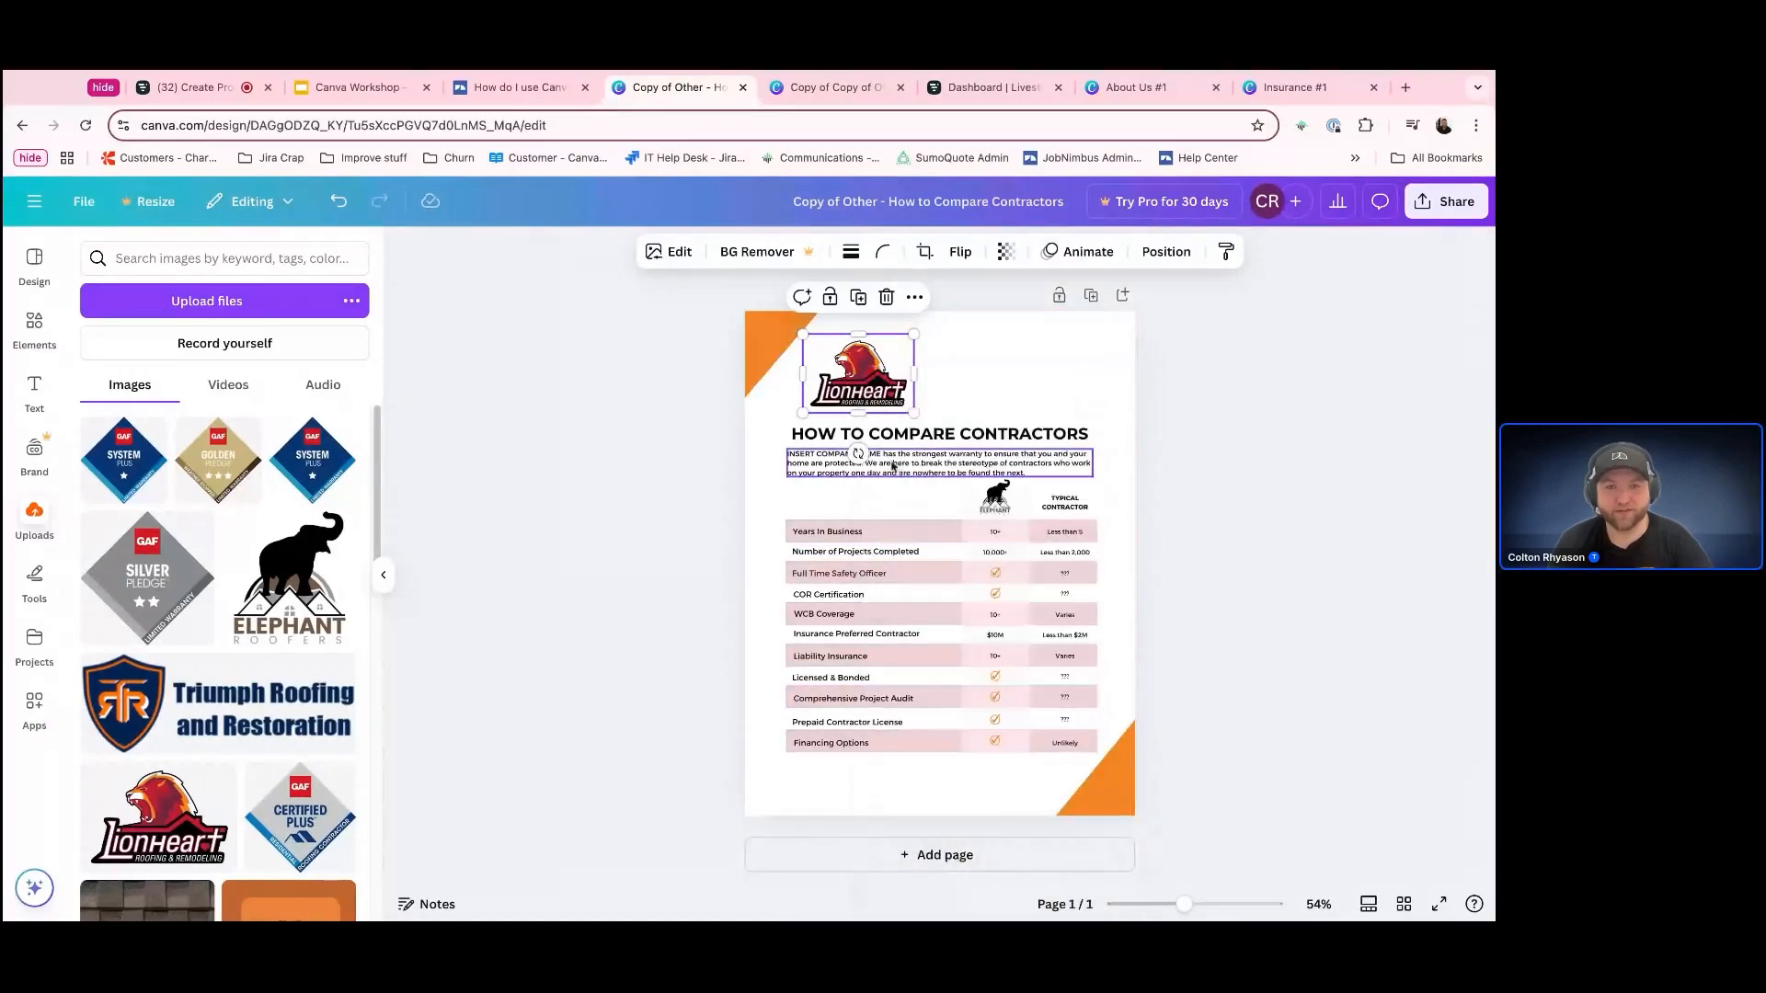
right_click(872, 377)
click(1015, 856)
right_click(865, 377)
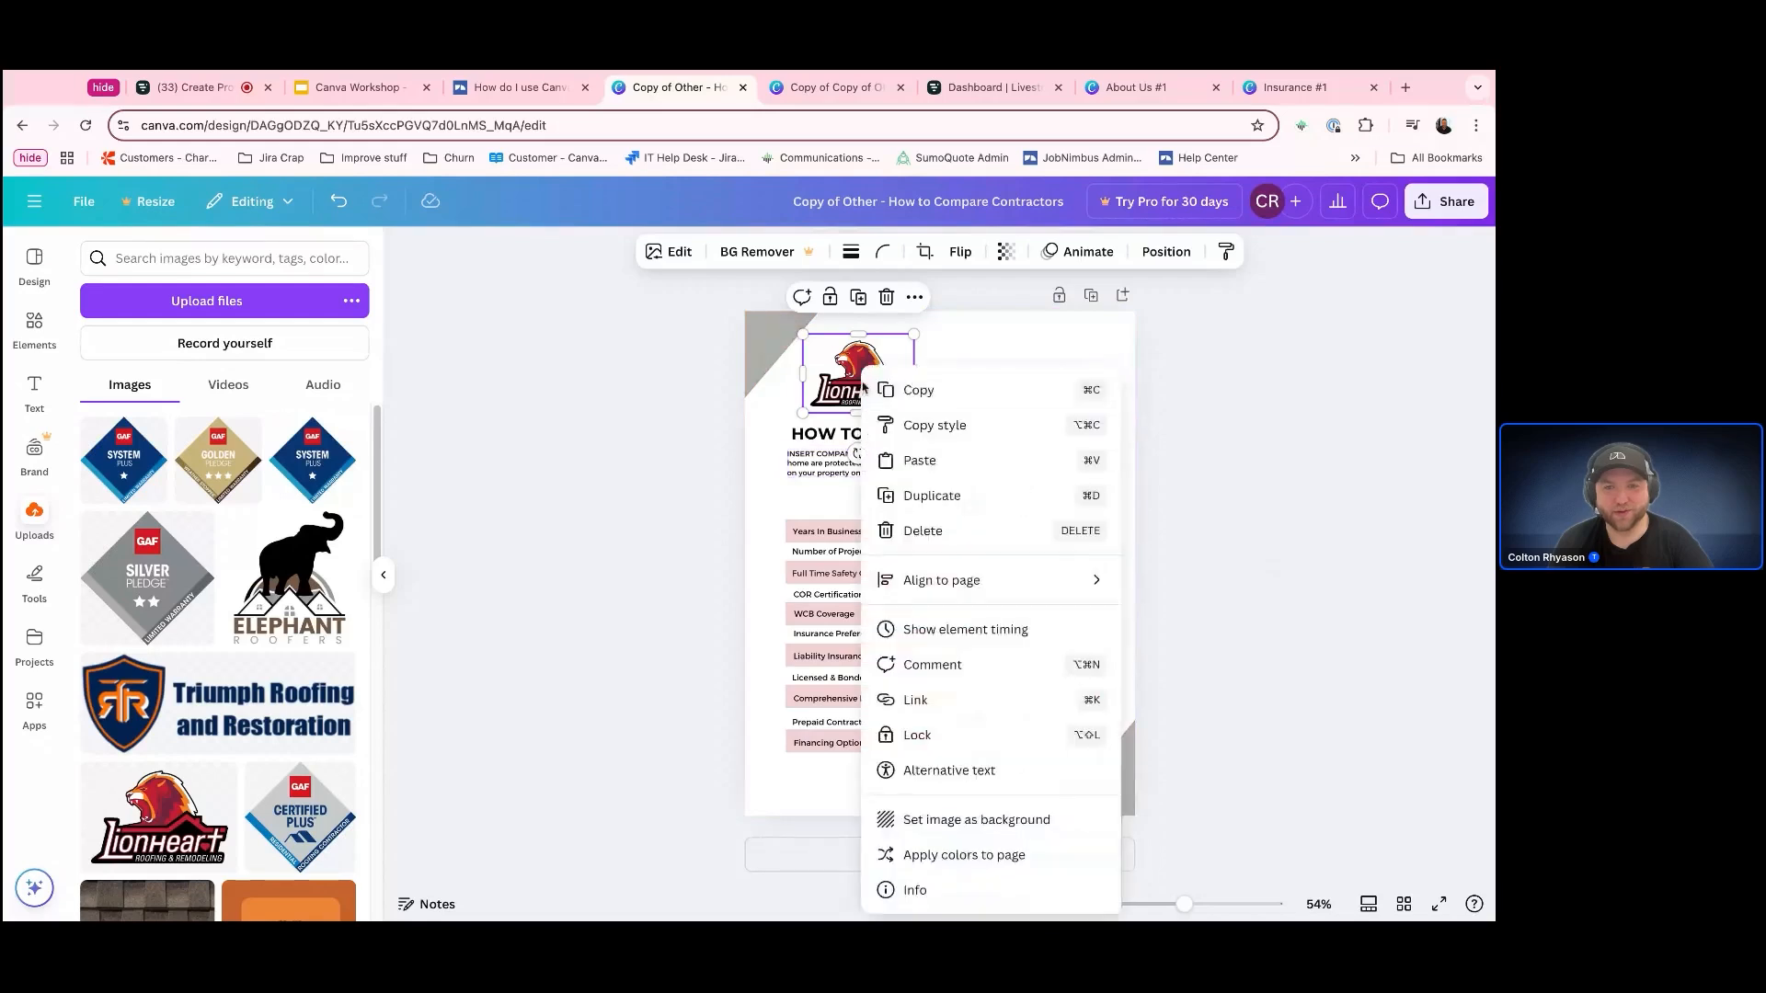
click(1030, 863)
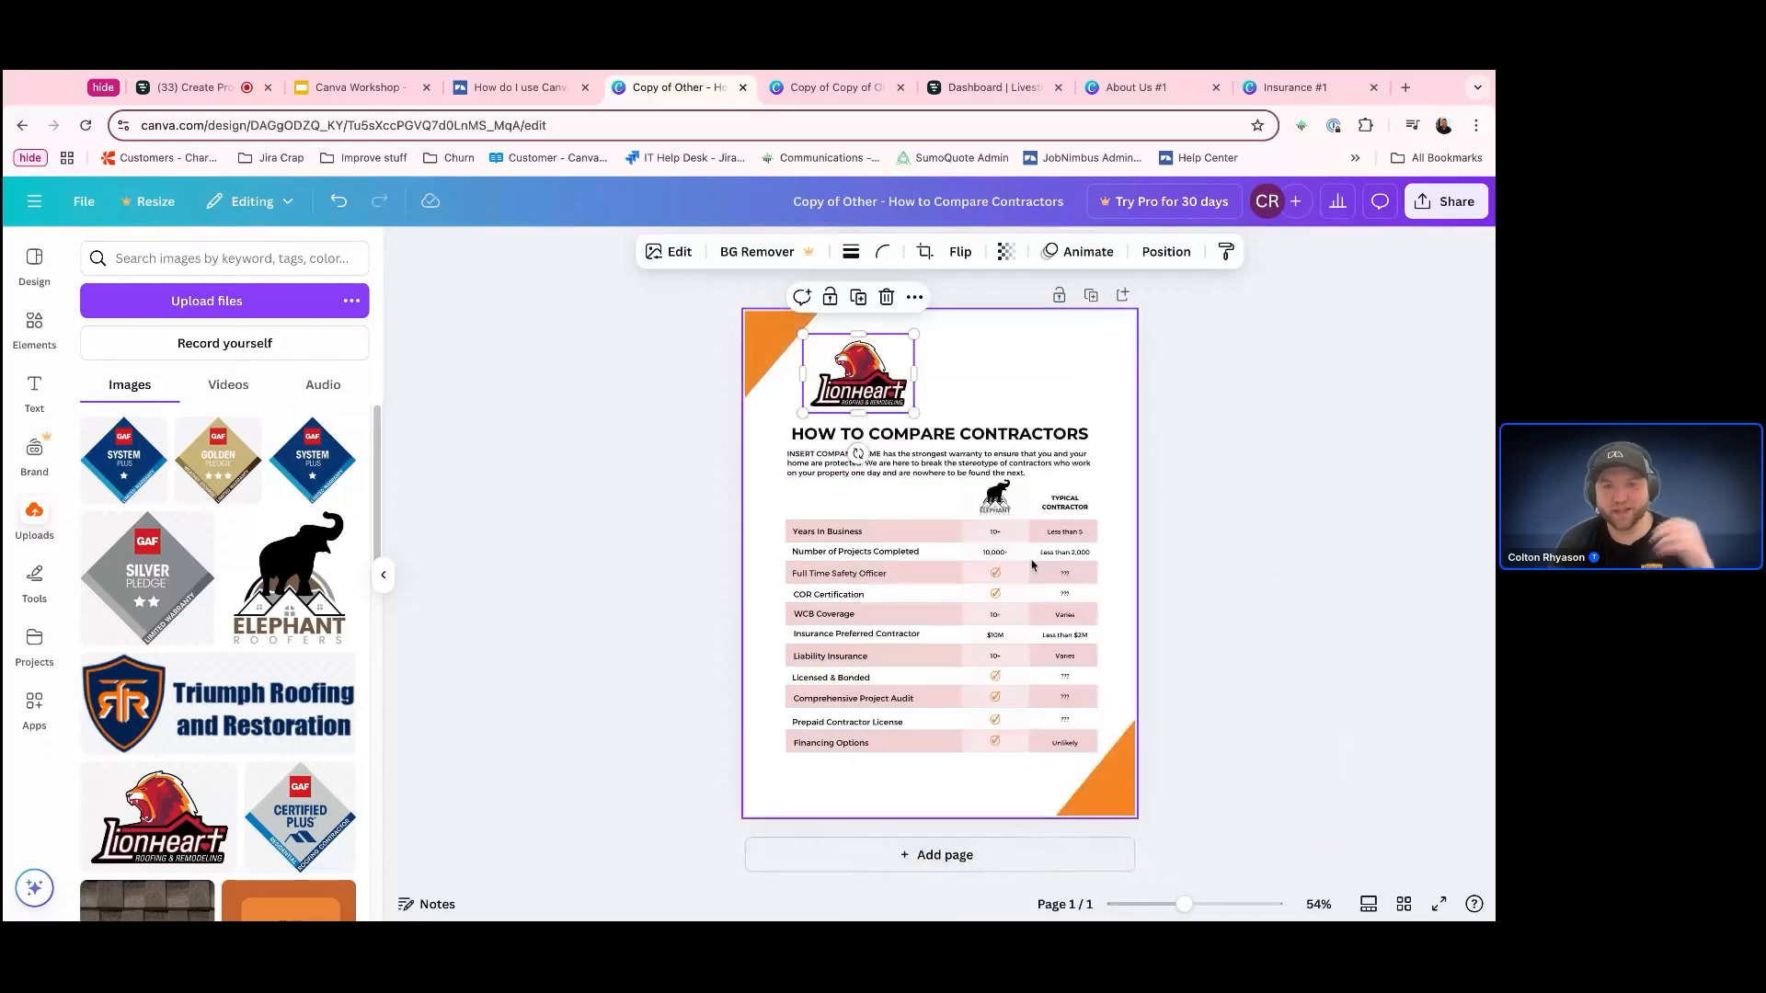
right_click(900, 413)
click(1040, 854)
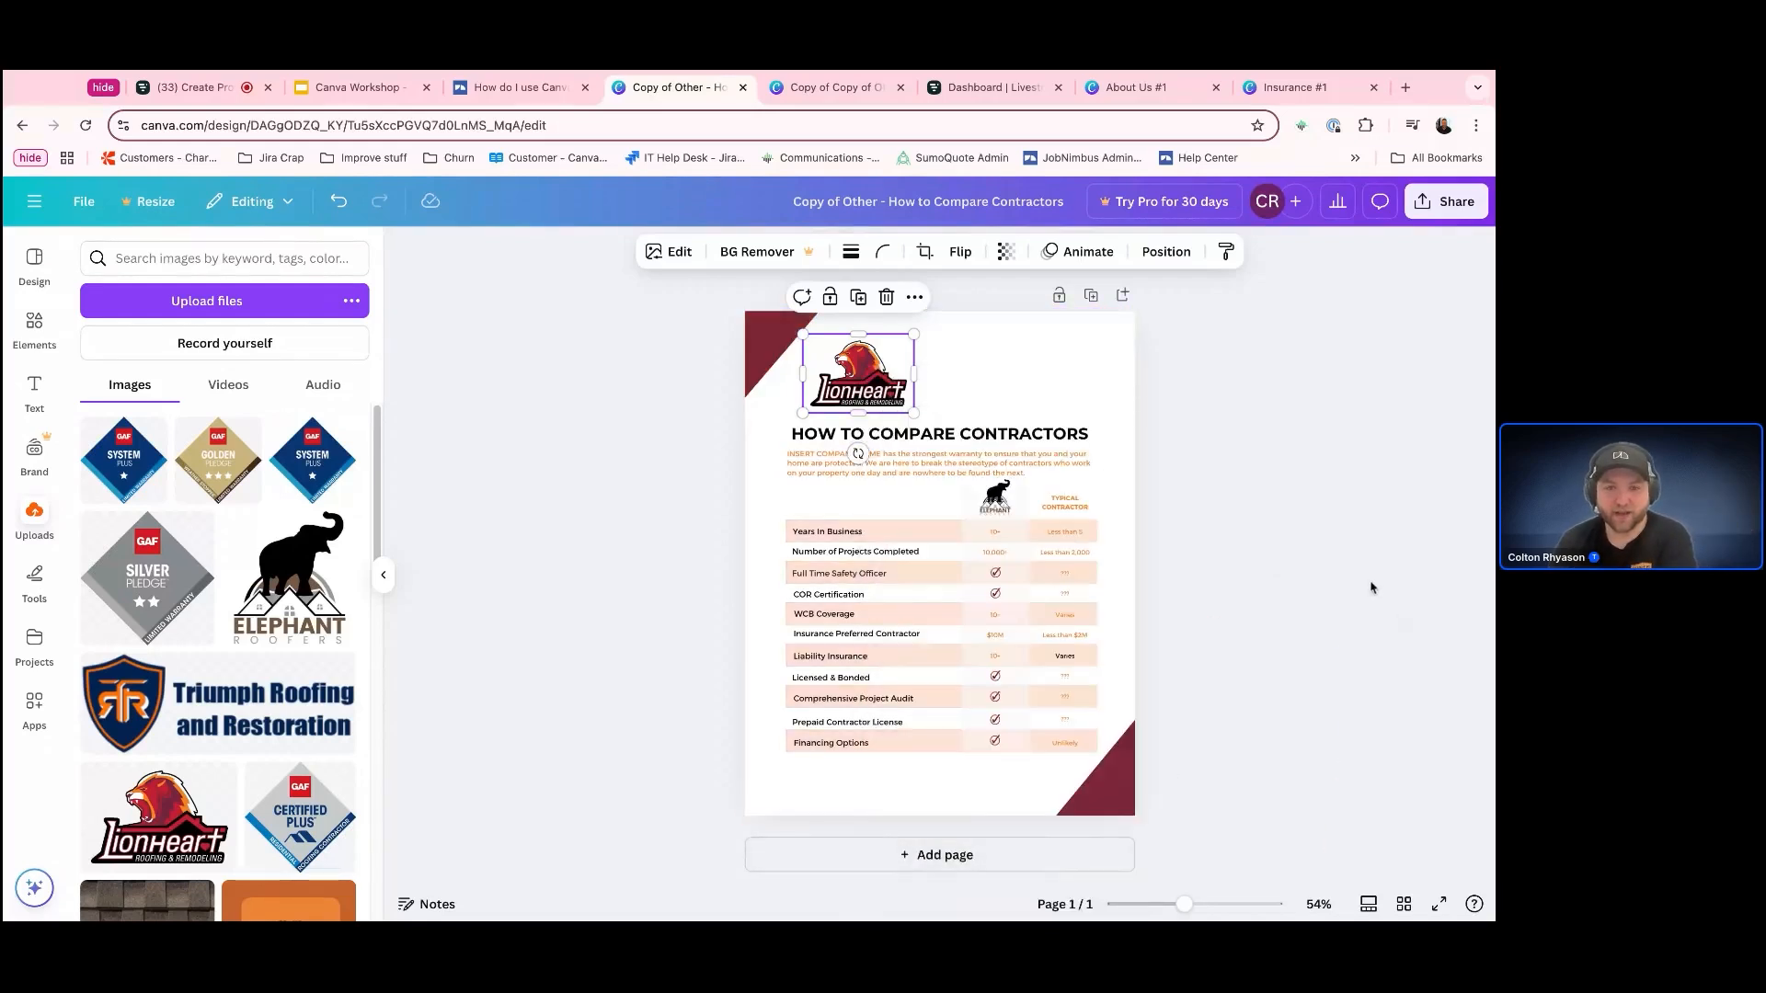
click(997, 533)
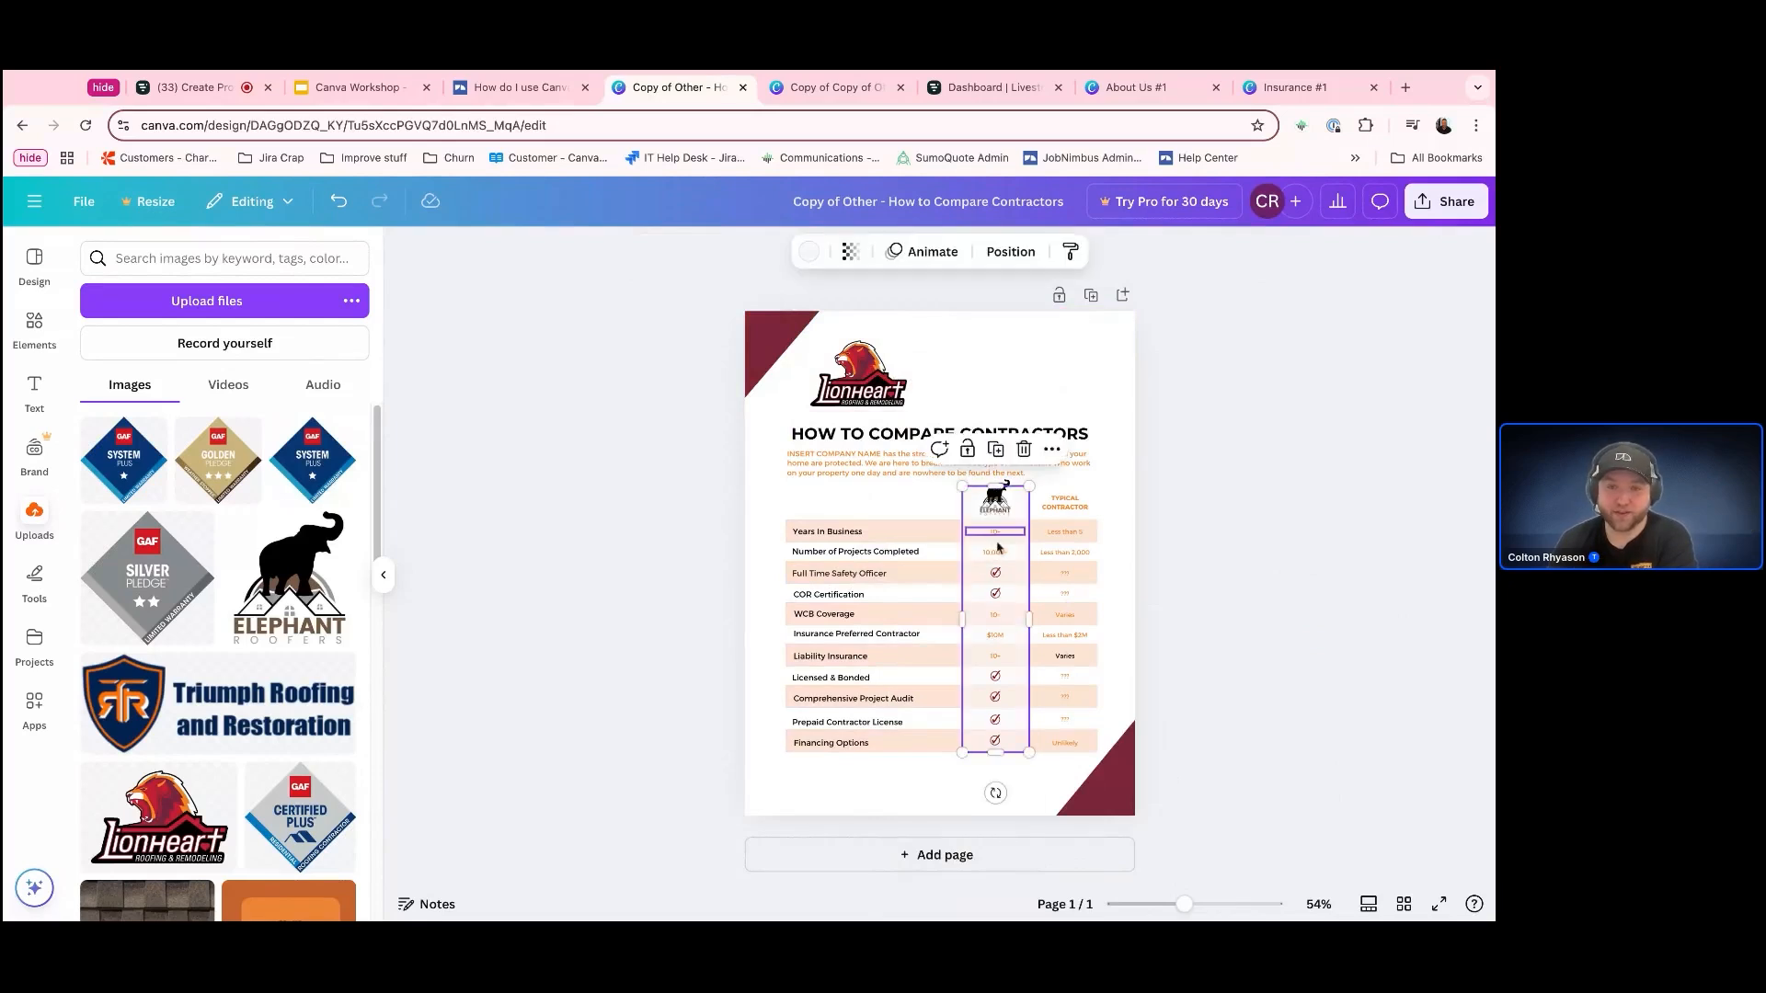
click(995, 532)
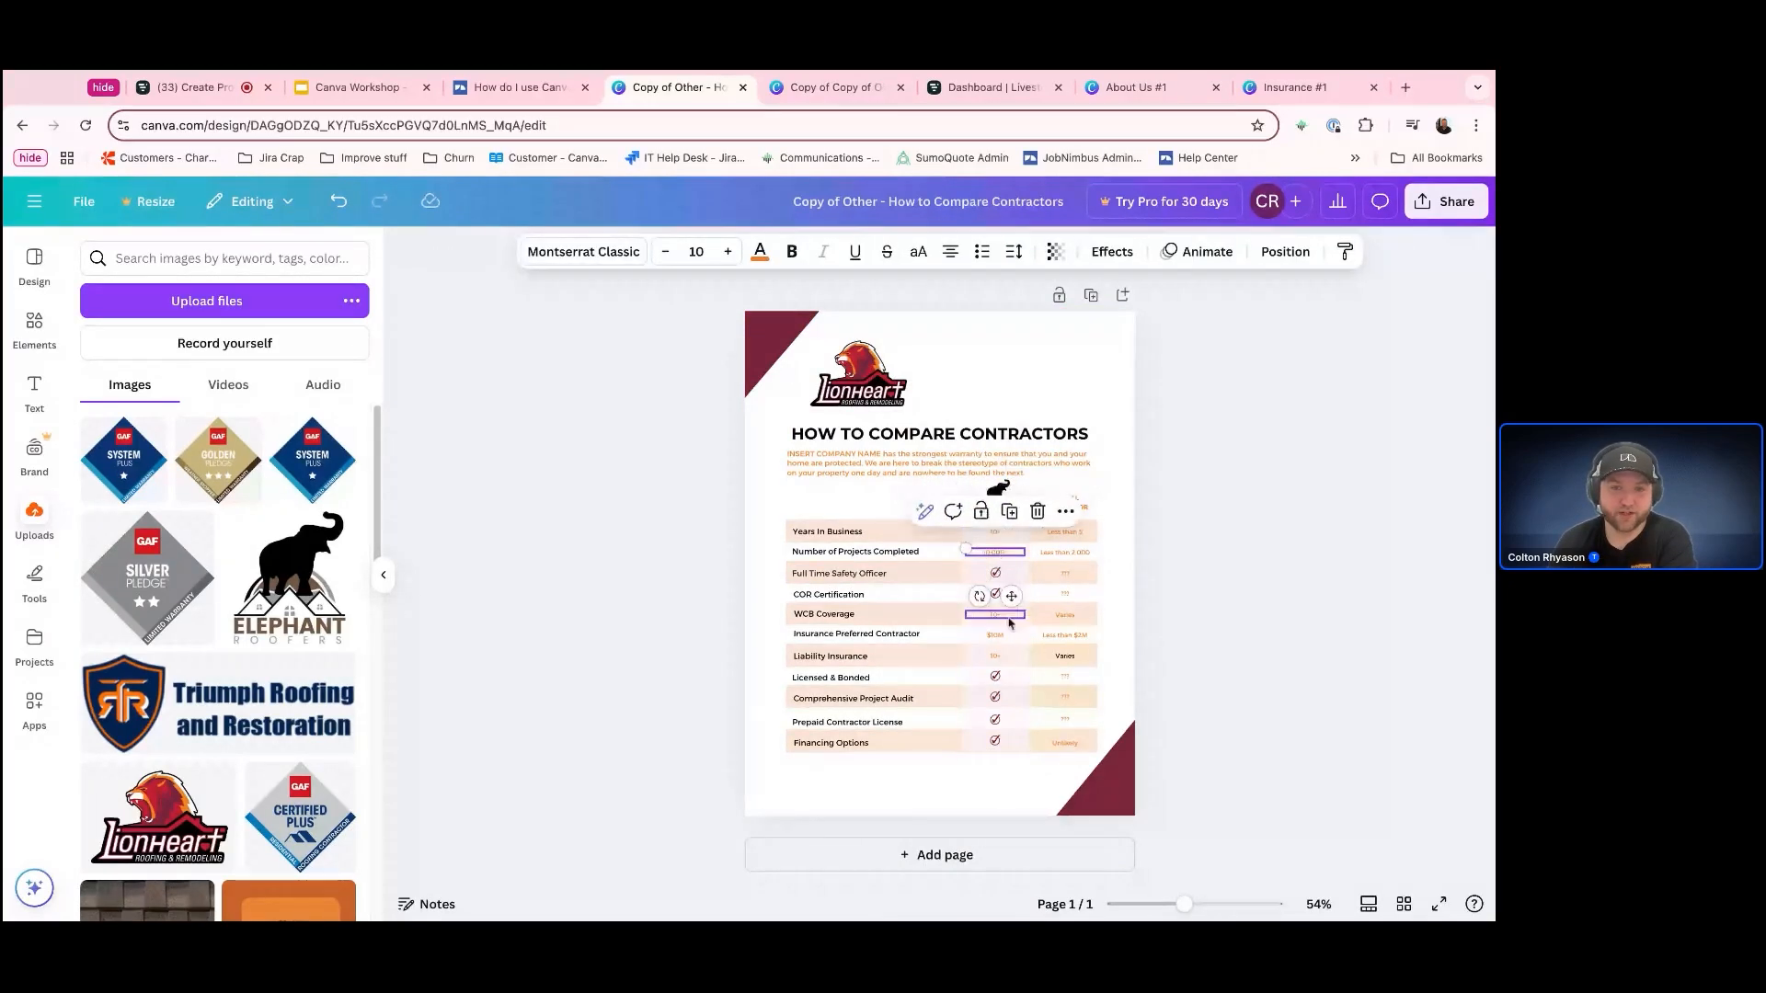
click(995, 664)
click(1269, 673)
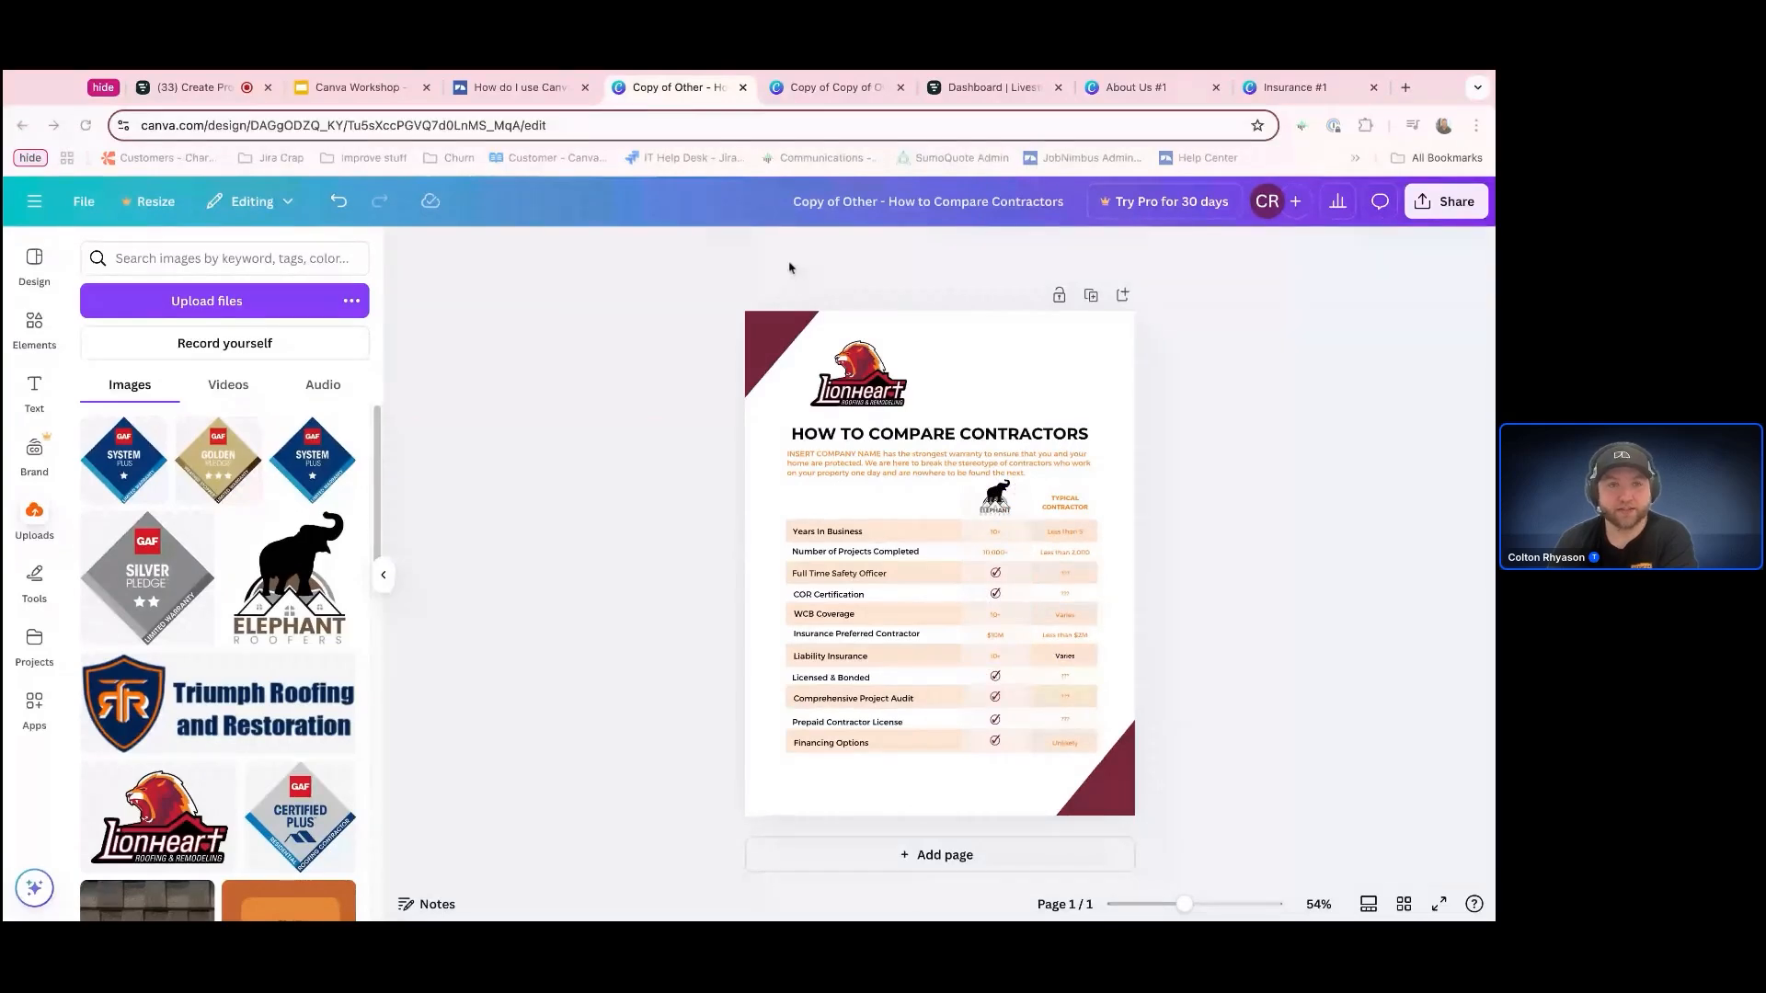
Download the How to Compare Contractors page as a PDF Standard file
click(83, 202)
click(130, 599)
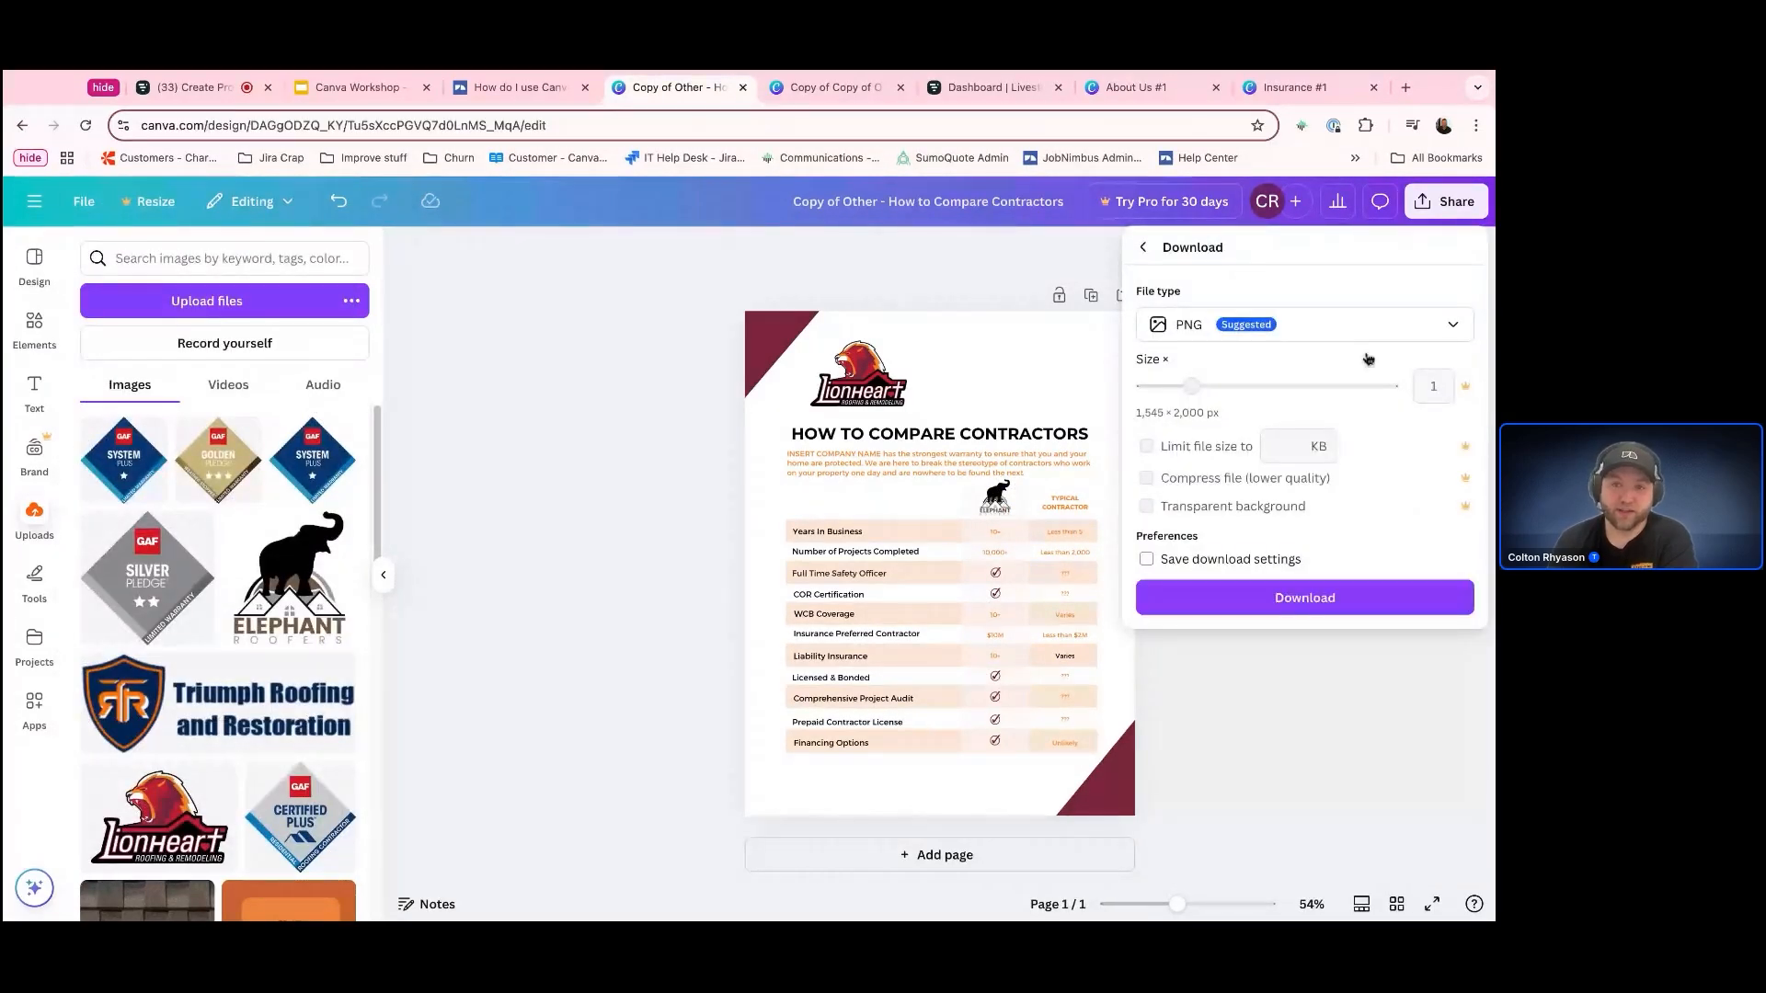
click(1362, 326)
click(1302, 498)
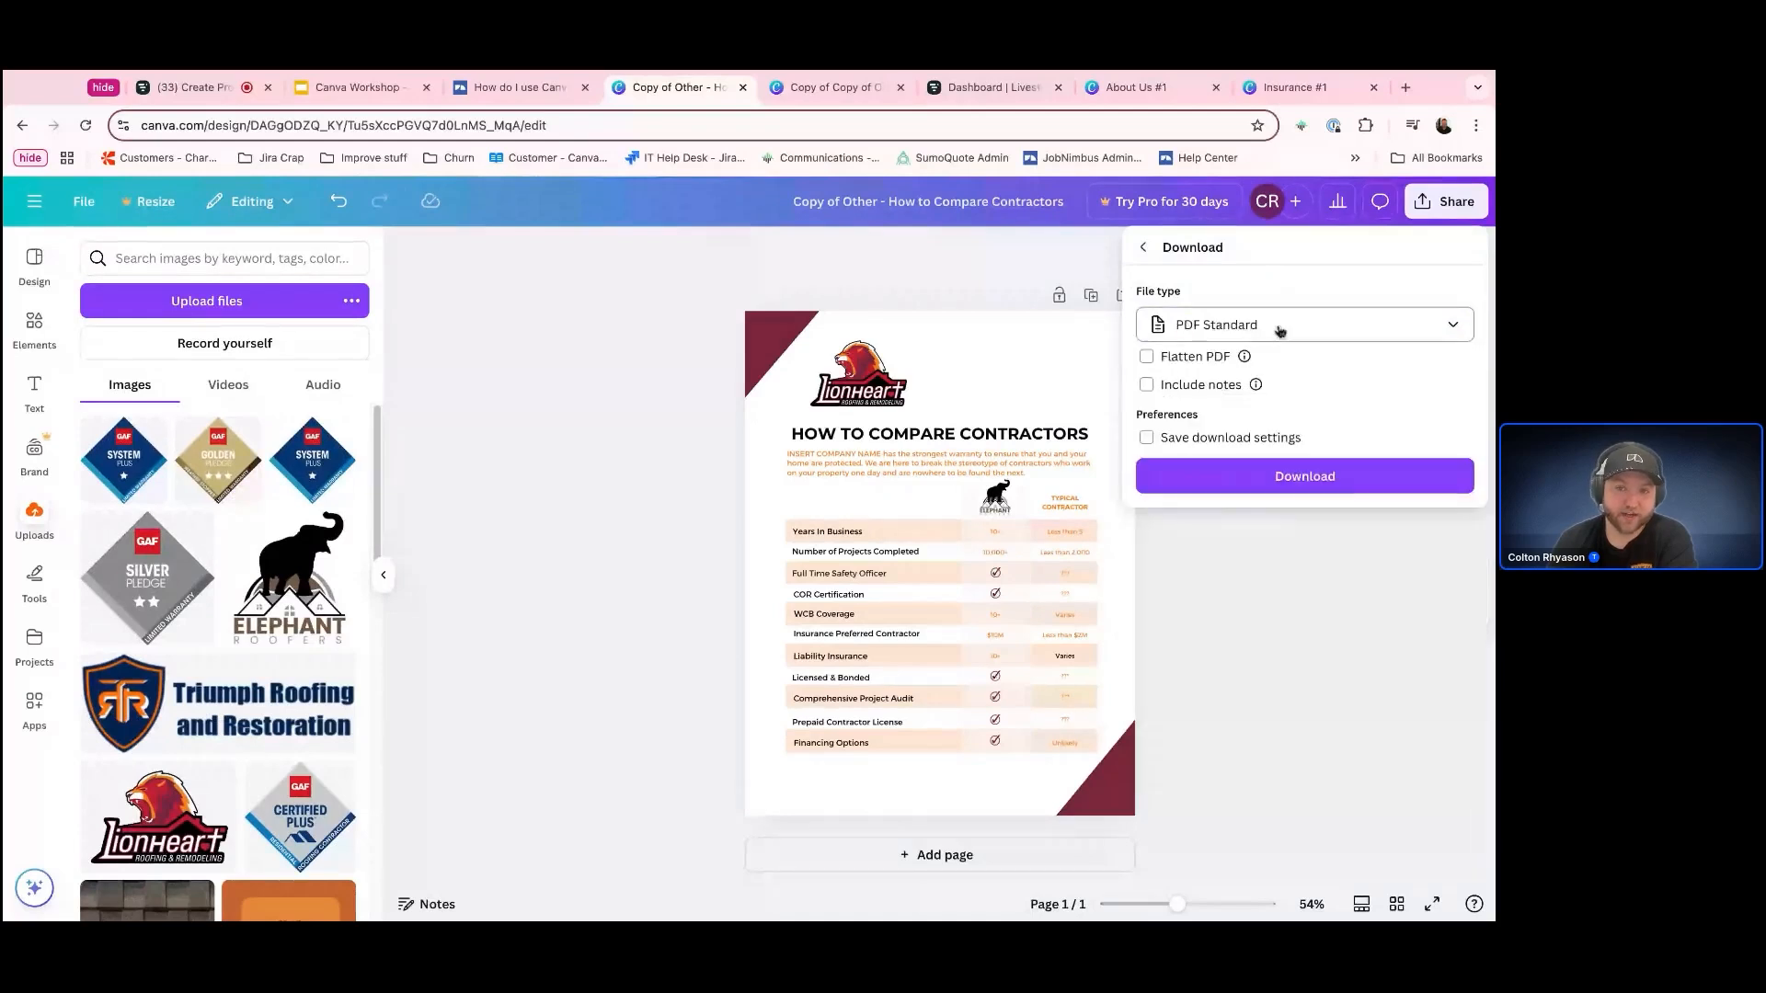
click(1280, 330)
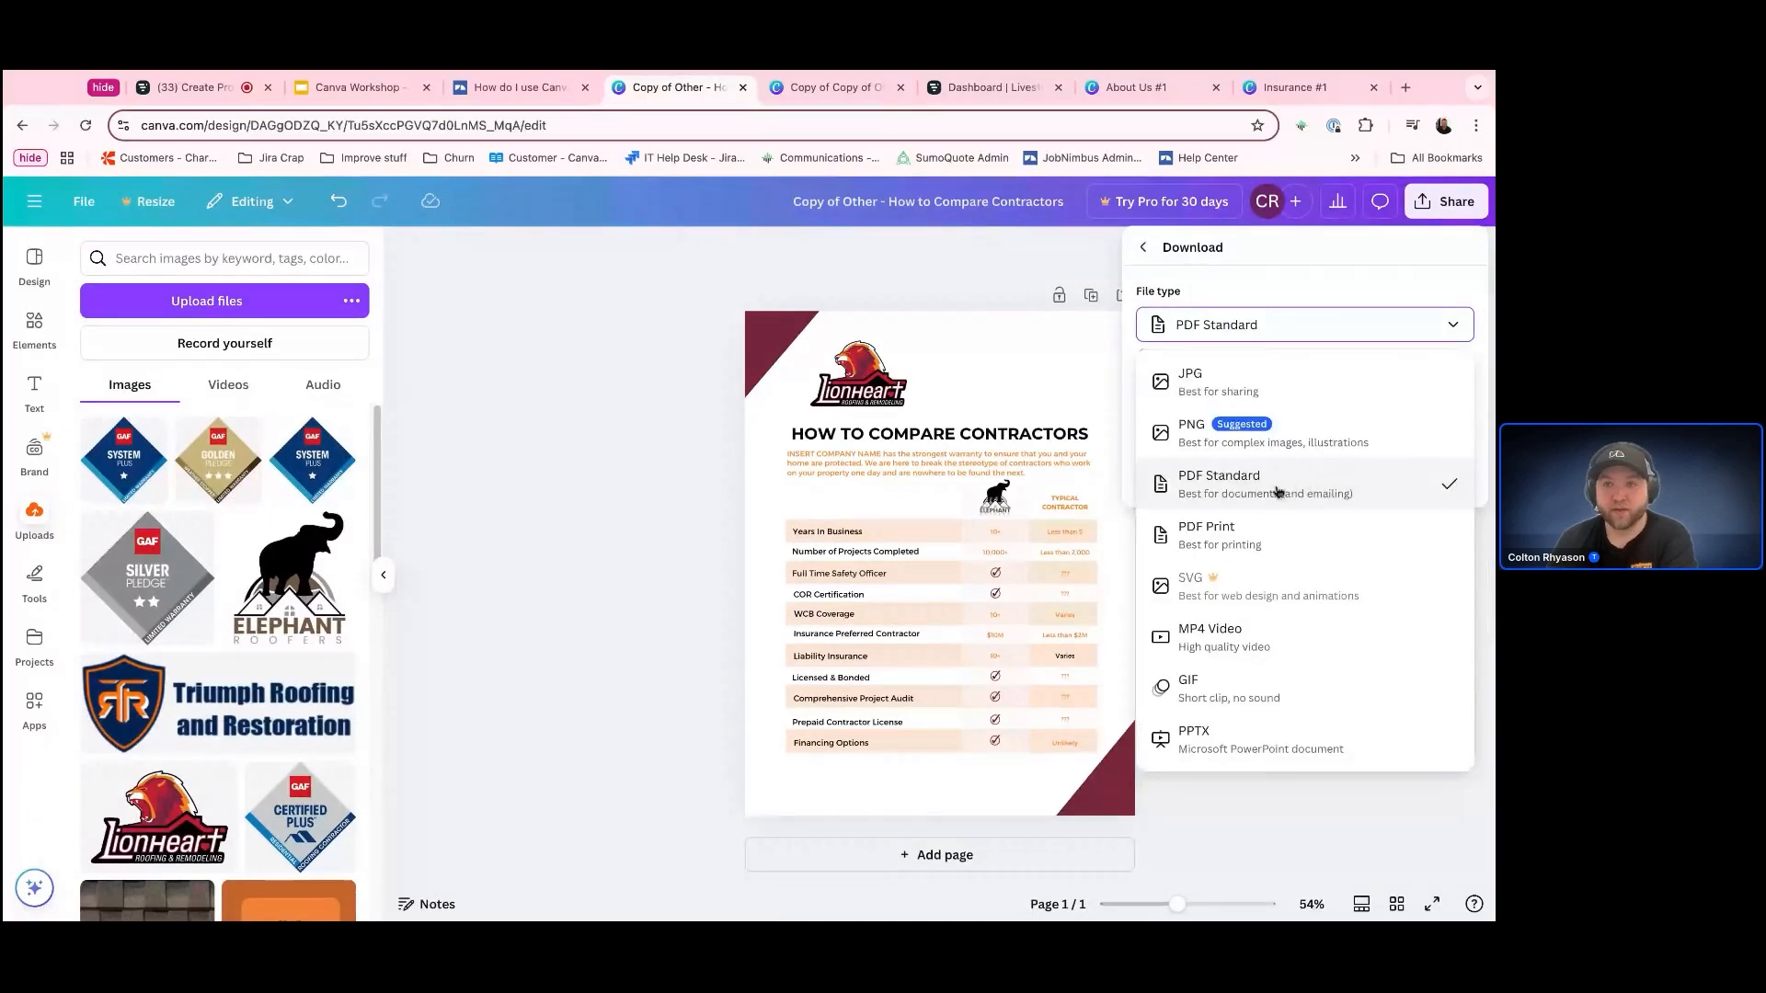
click(1304, 486)
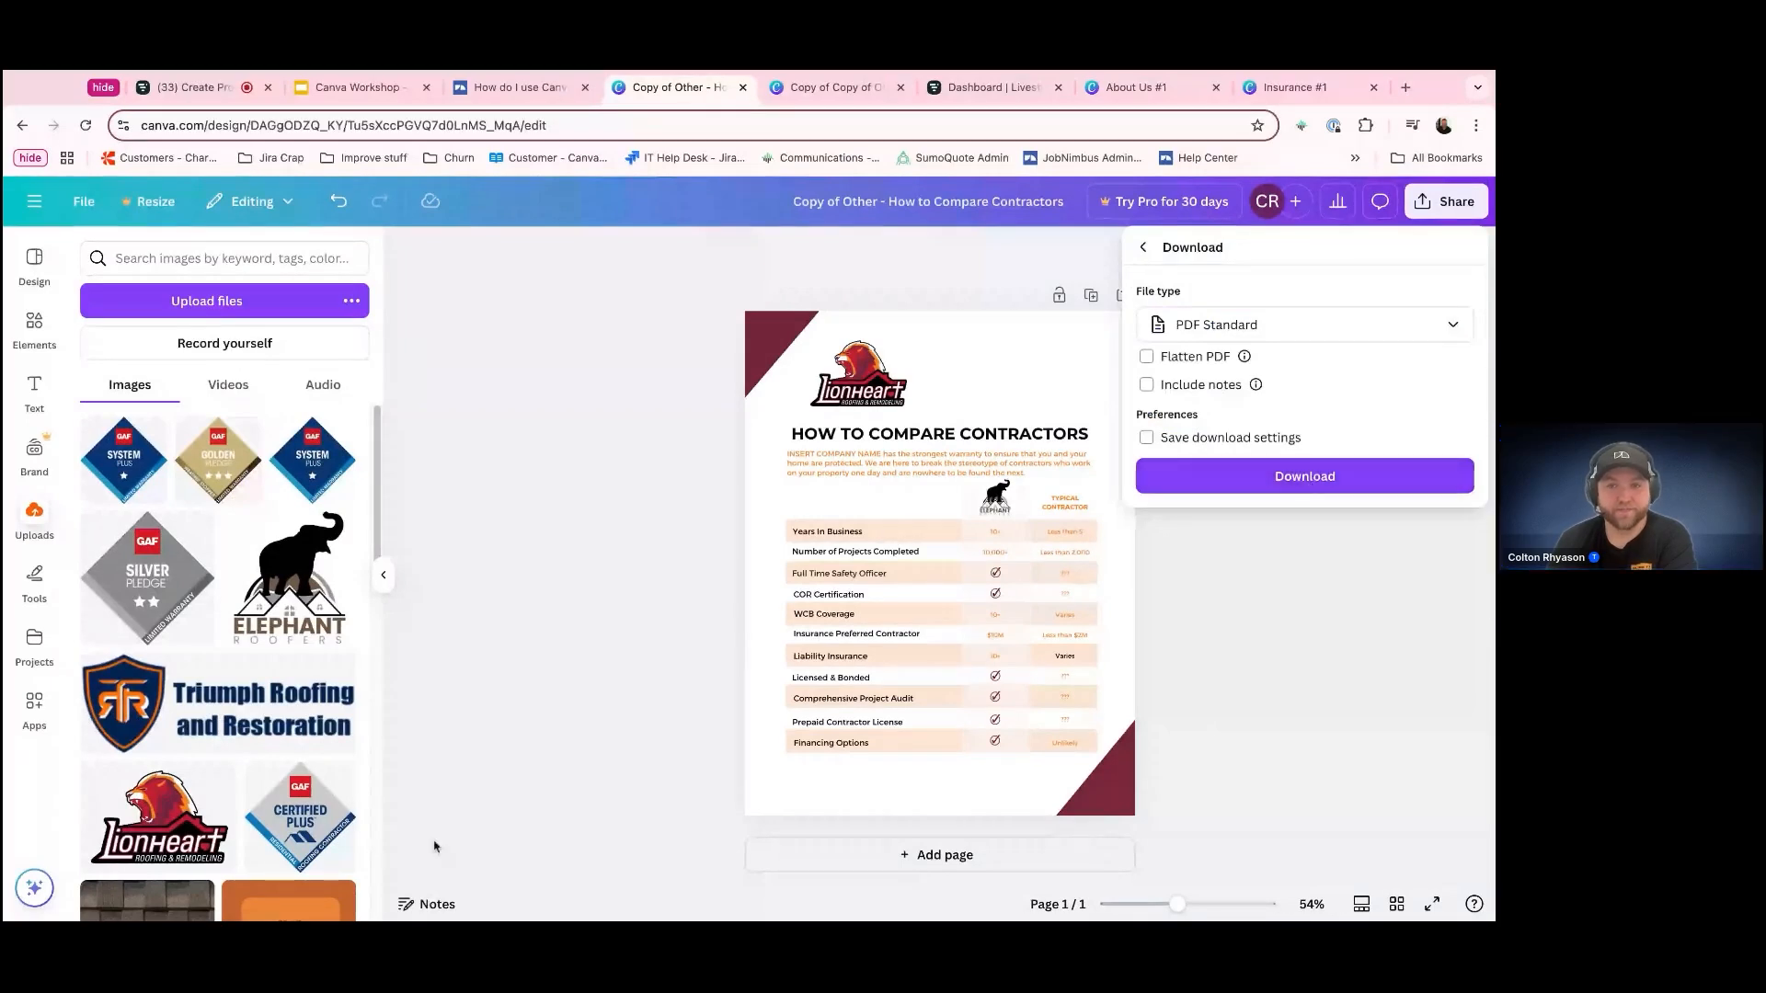
click(1304, 476)
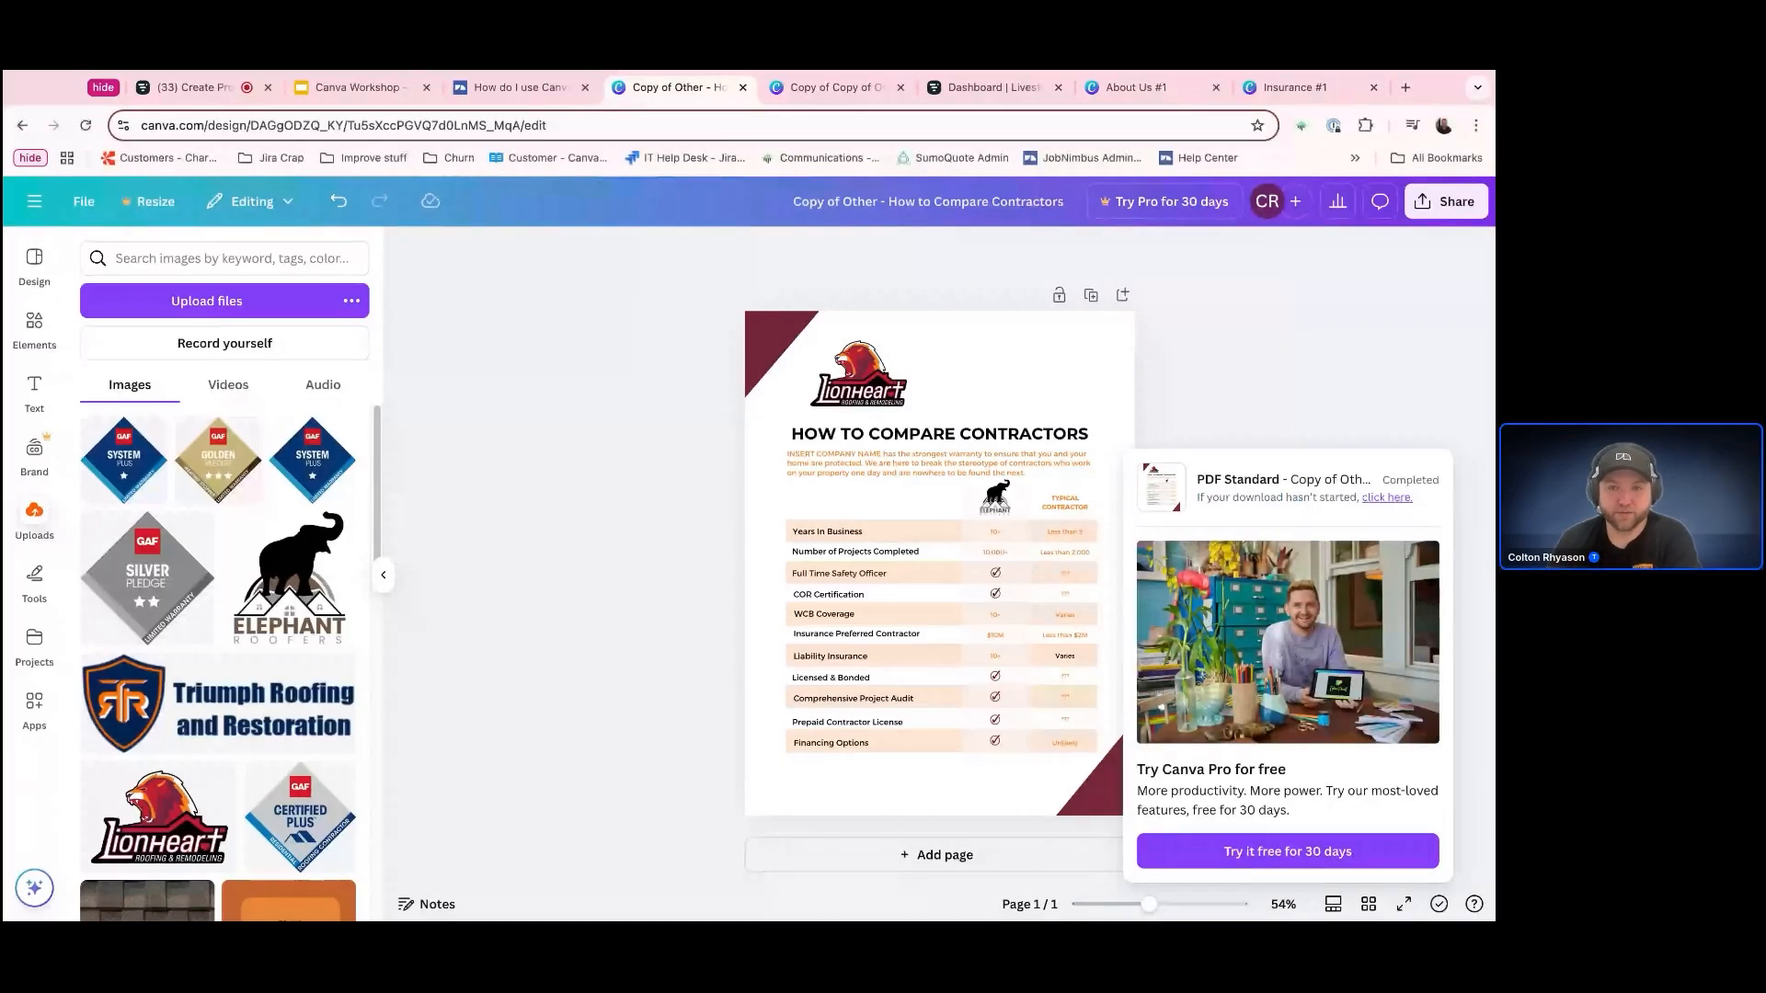
click(1335, 395)
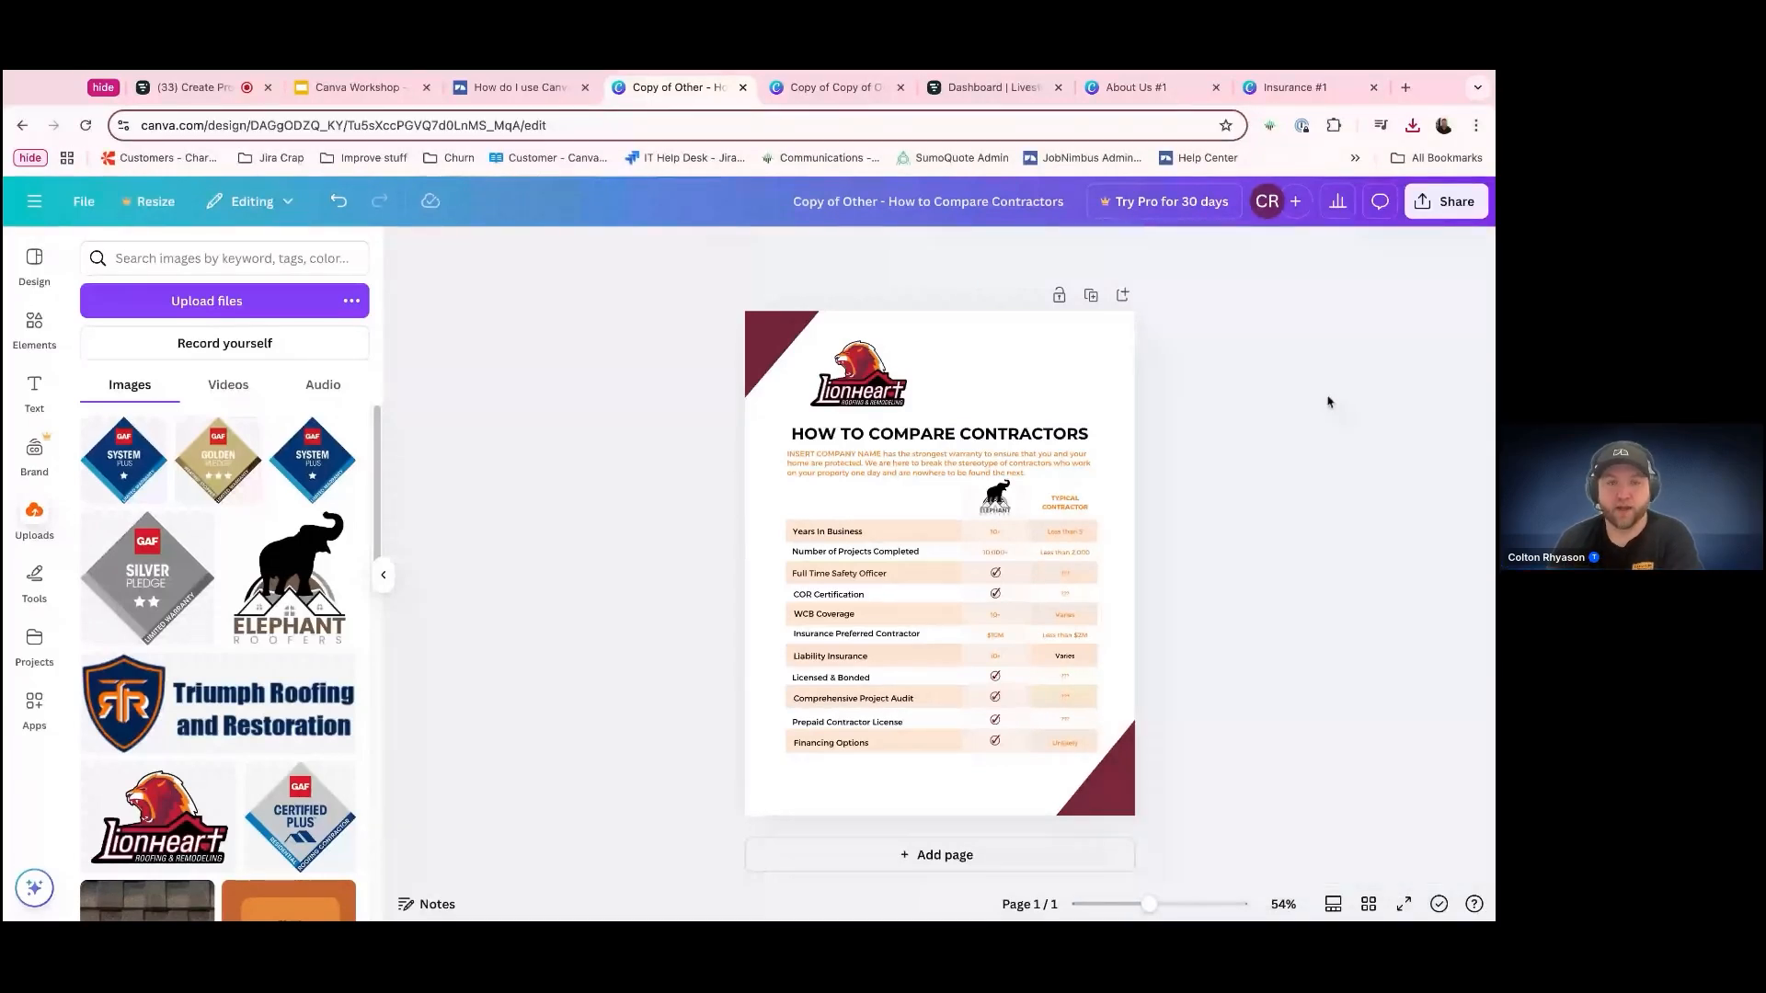
Switch to JobNimbus Admin in a new browser tab, search for "csm" and open the Customer Success account
click(1407, 87)
click(1092, 157)
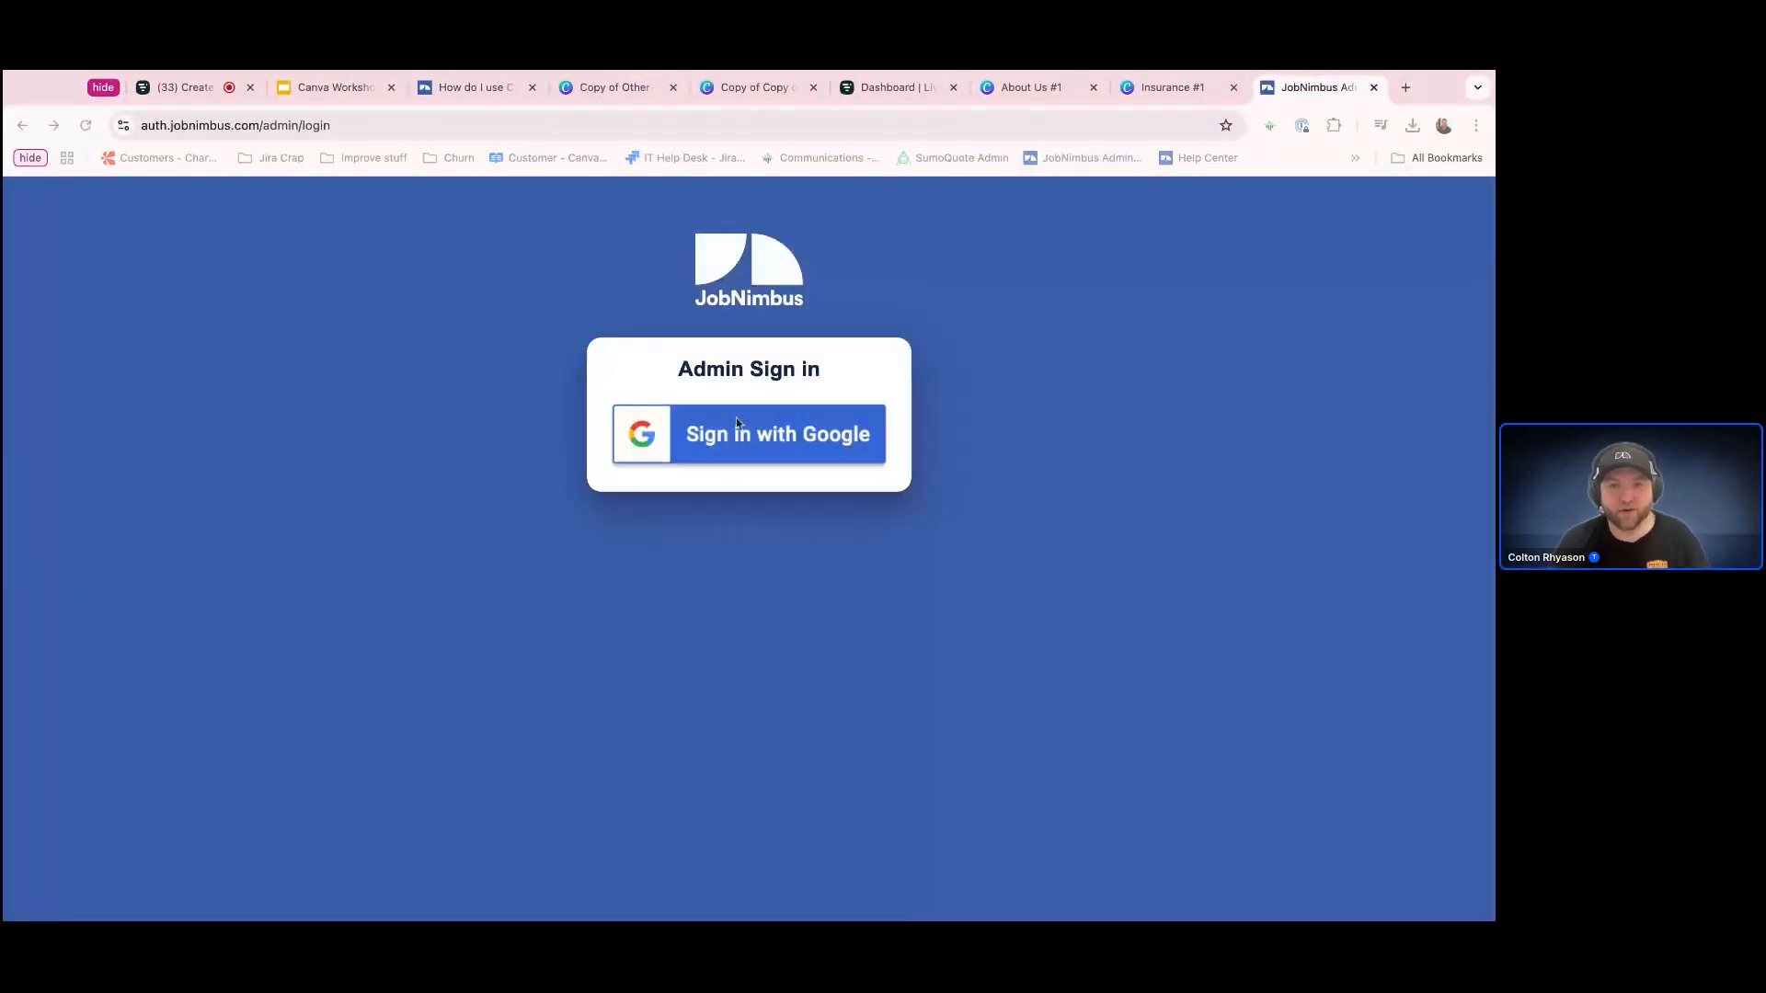
click(721, 449)
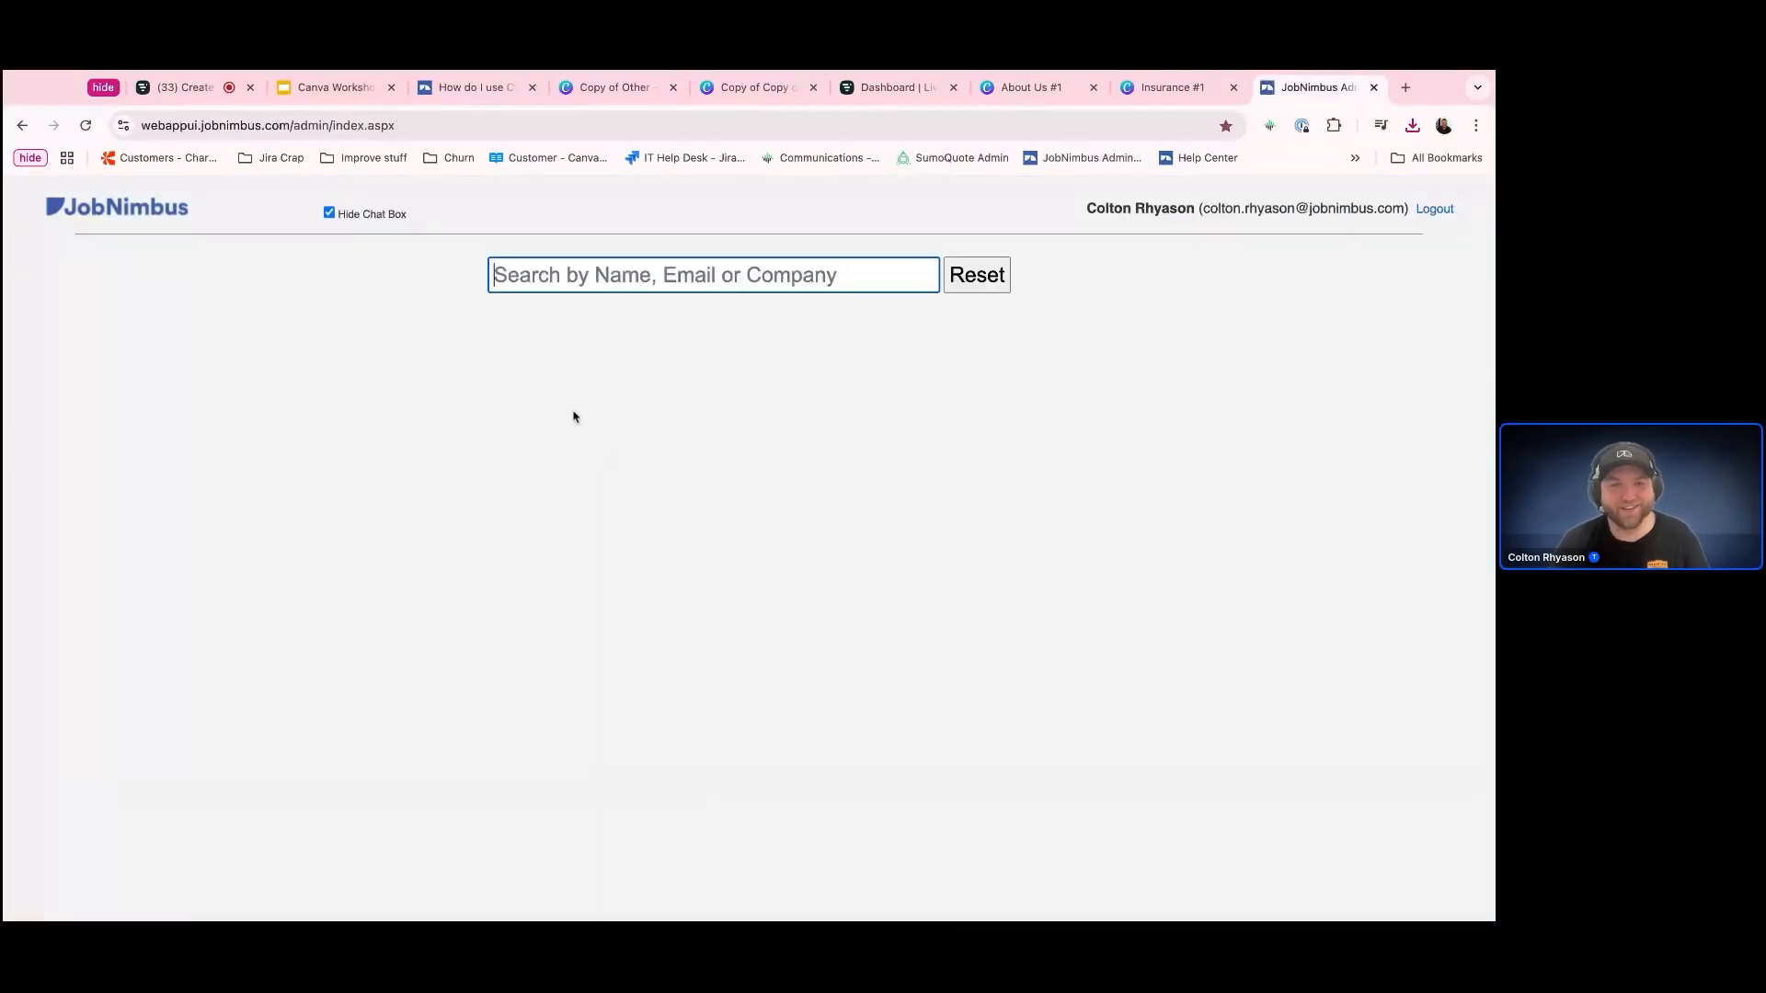
text(csm)
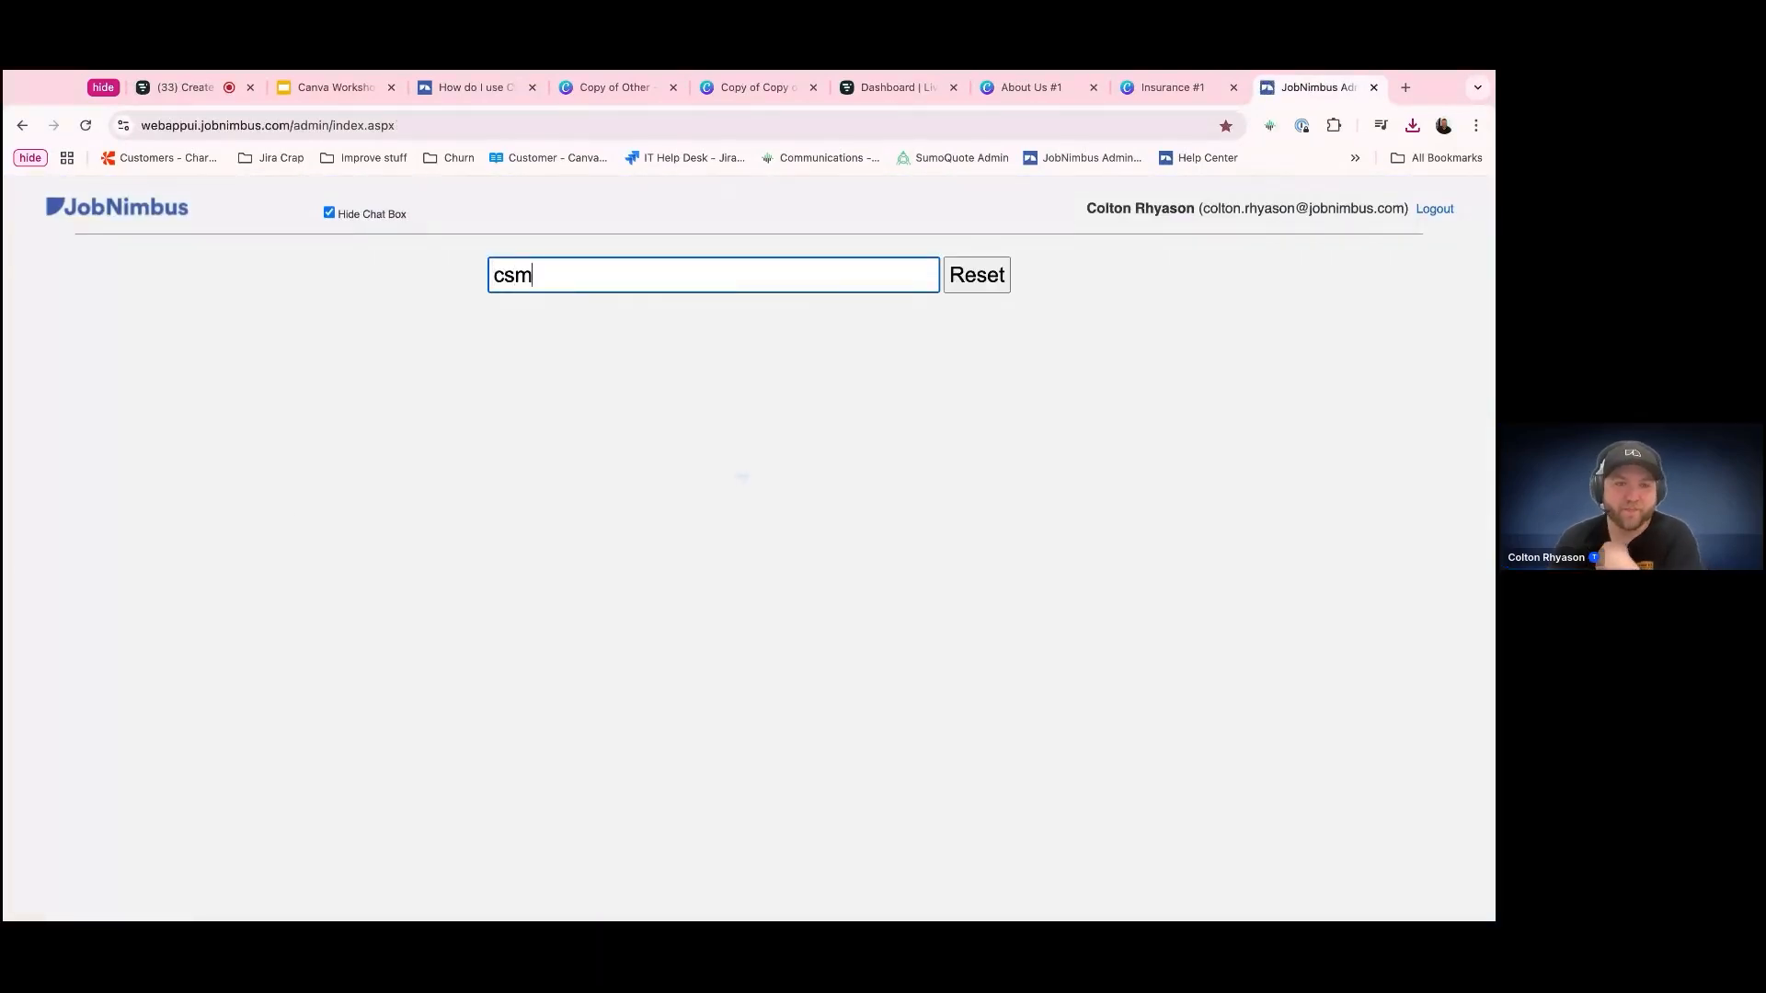
click(106, 443)
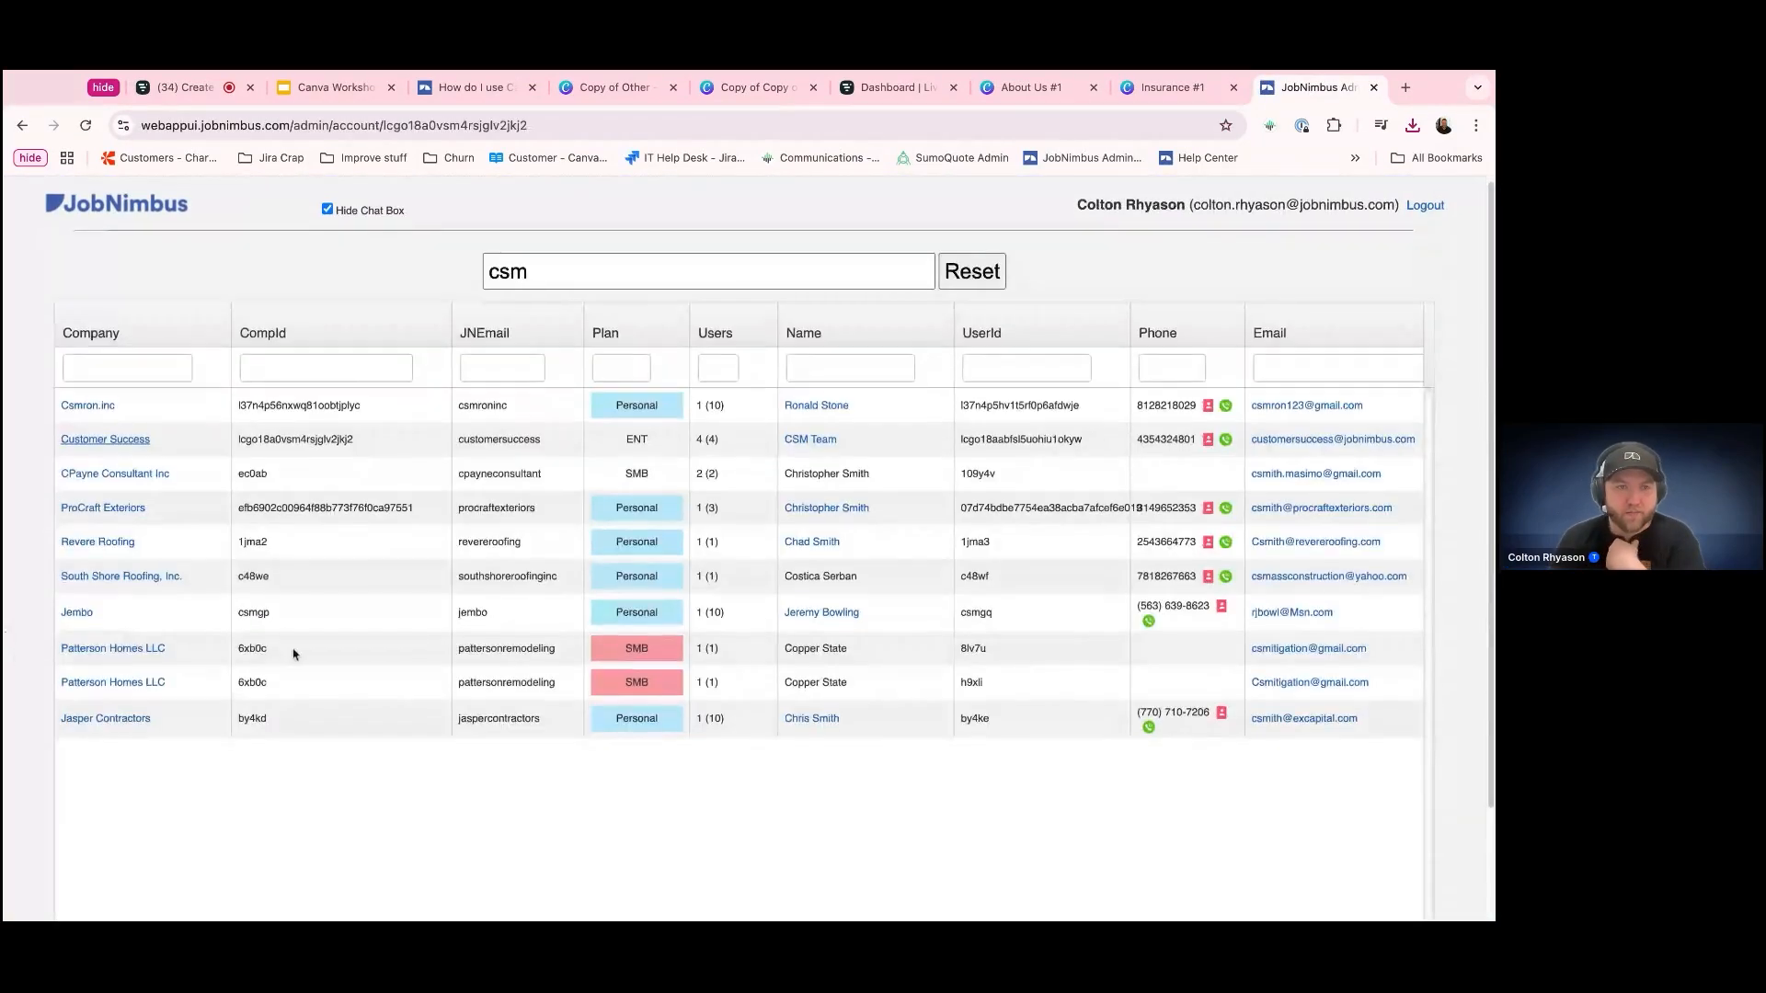
Enter the Customer Success account's JobNimbus app through a user in its Users list
scroll(286, 654, down, 4)
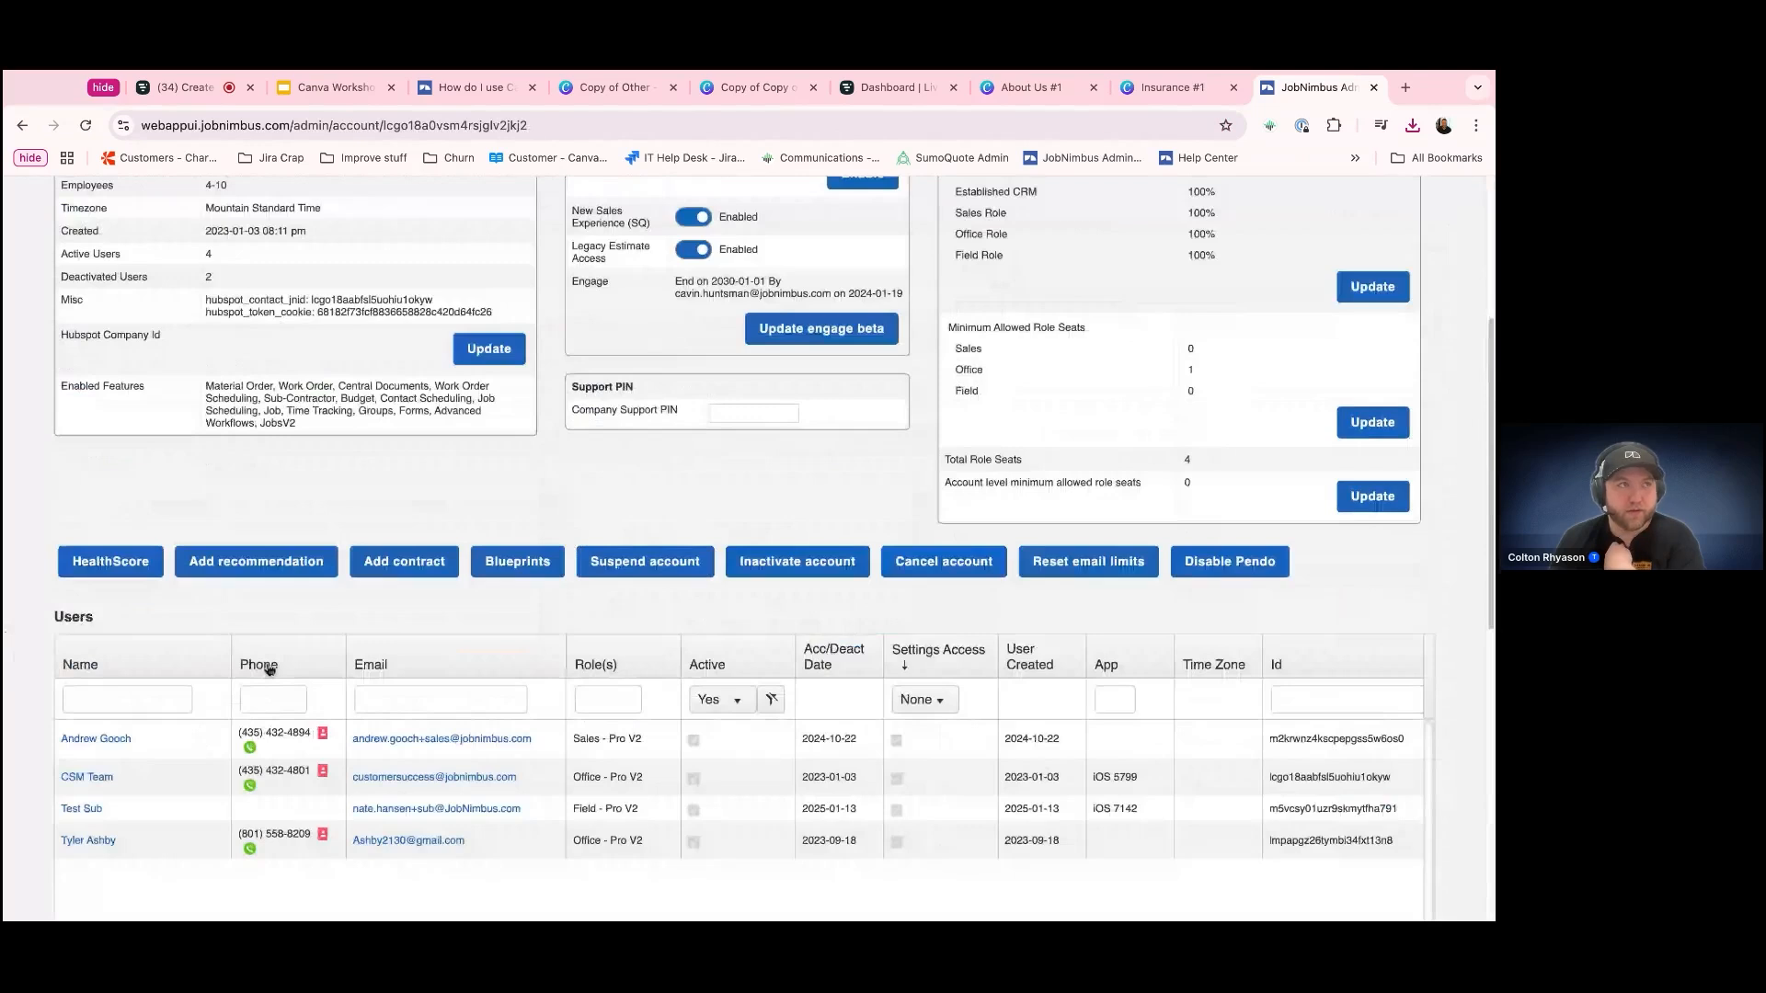
scroll(267, 669, down, 1)
click(95, 750)
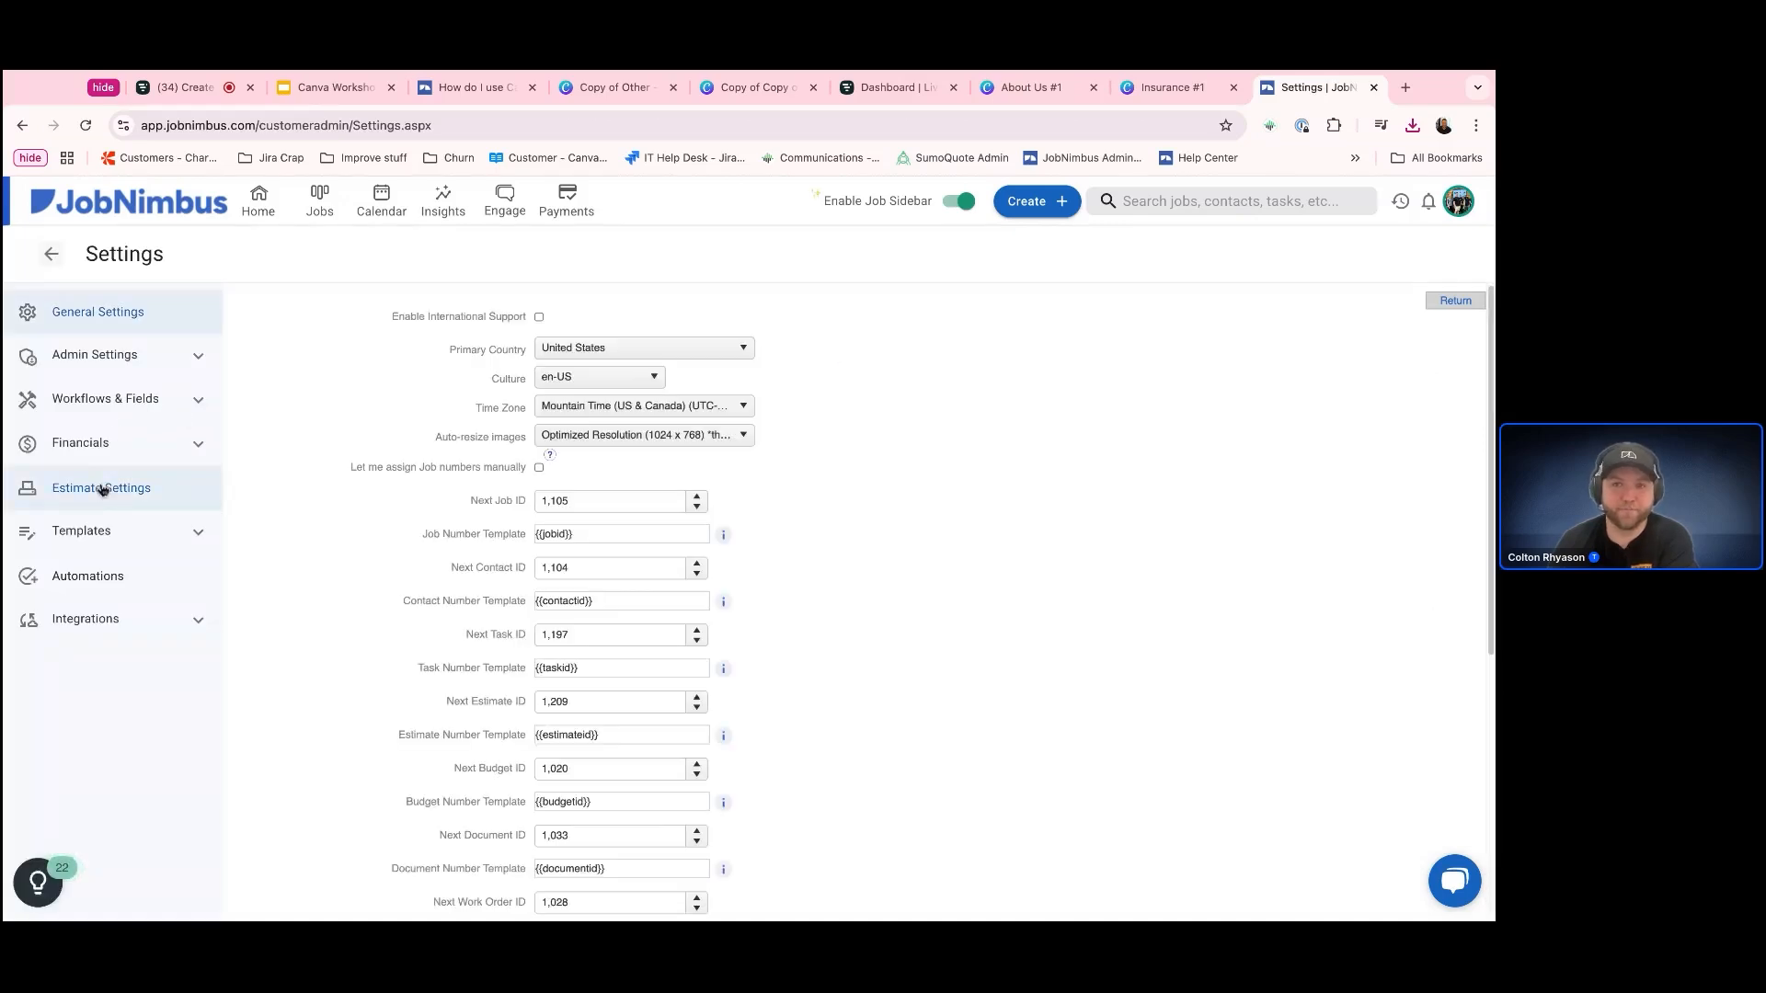
Go to Sales PDFs in the estimate settings and browse the uploaded folders and files
click(102, 489)
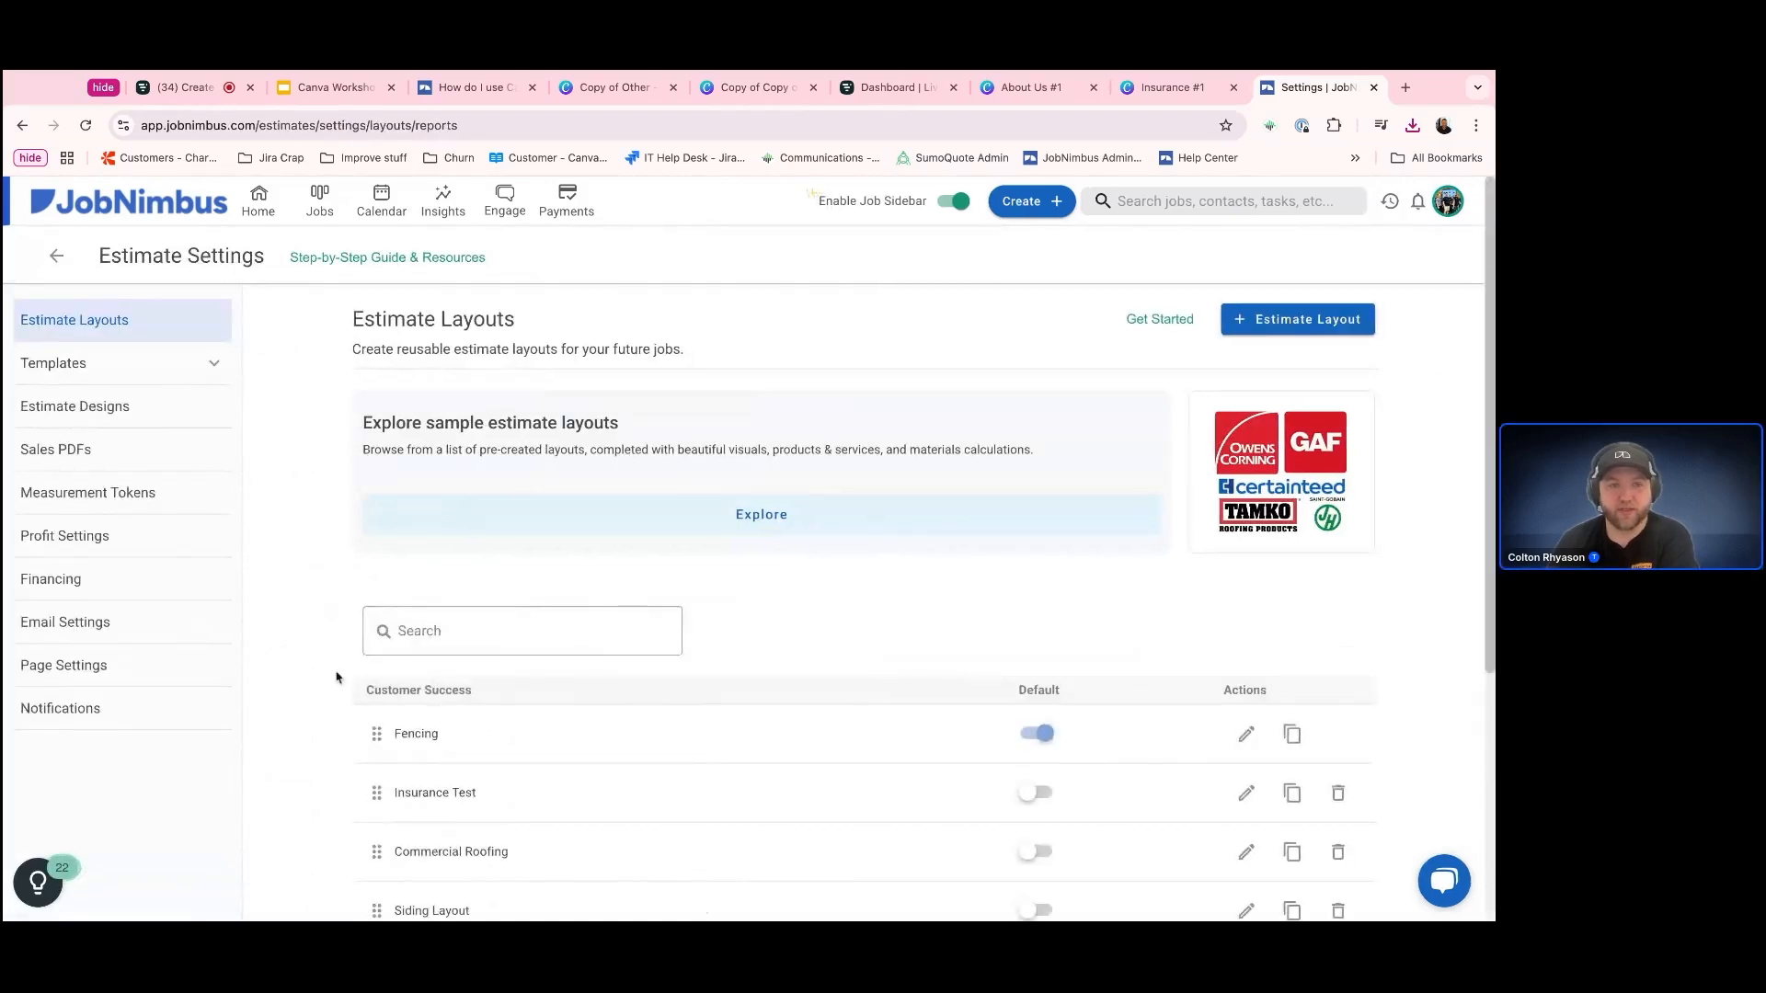
click(89, 453)
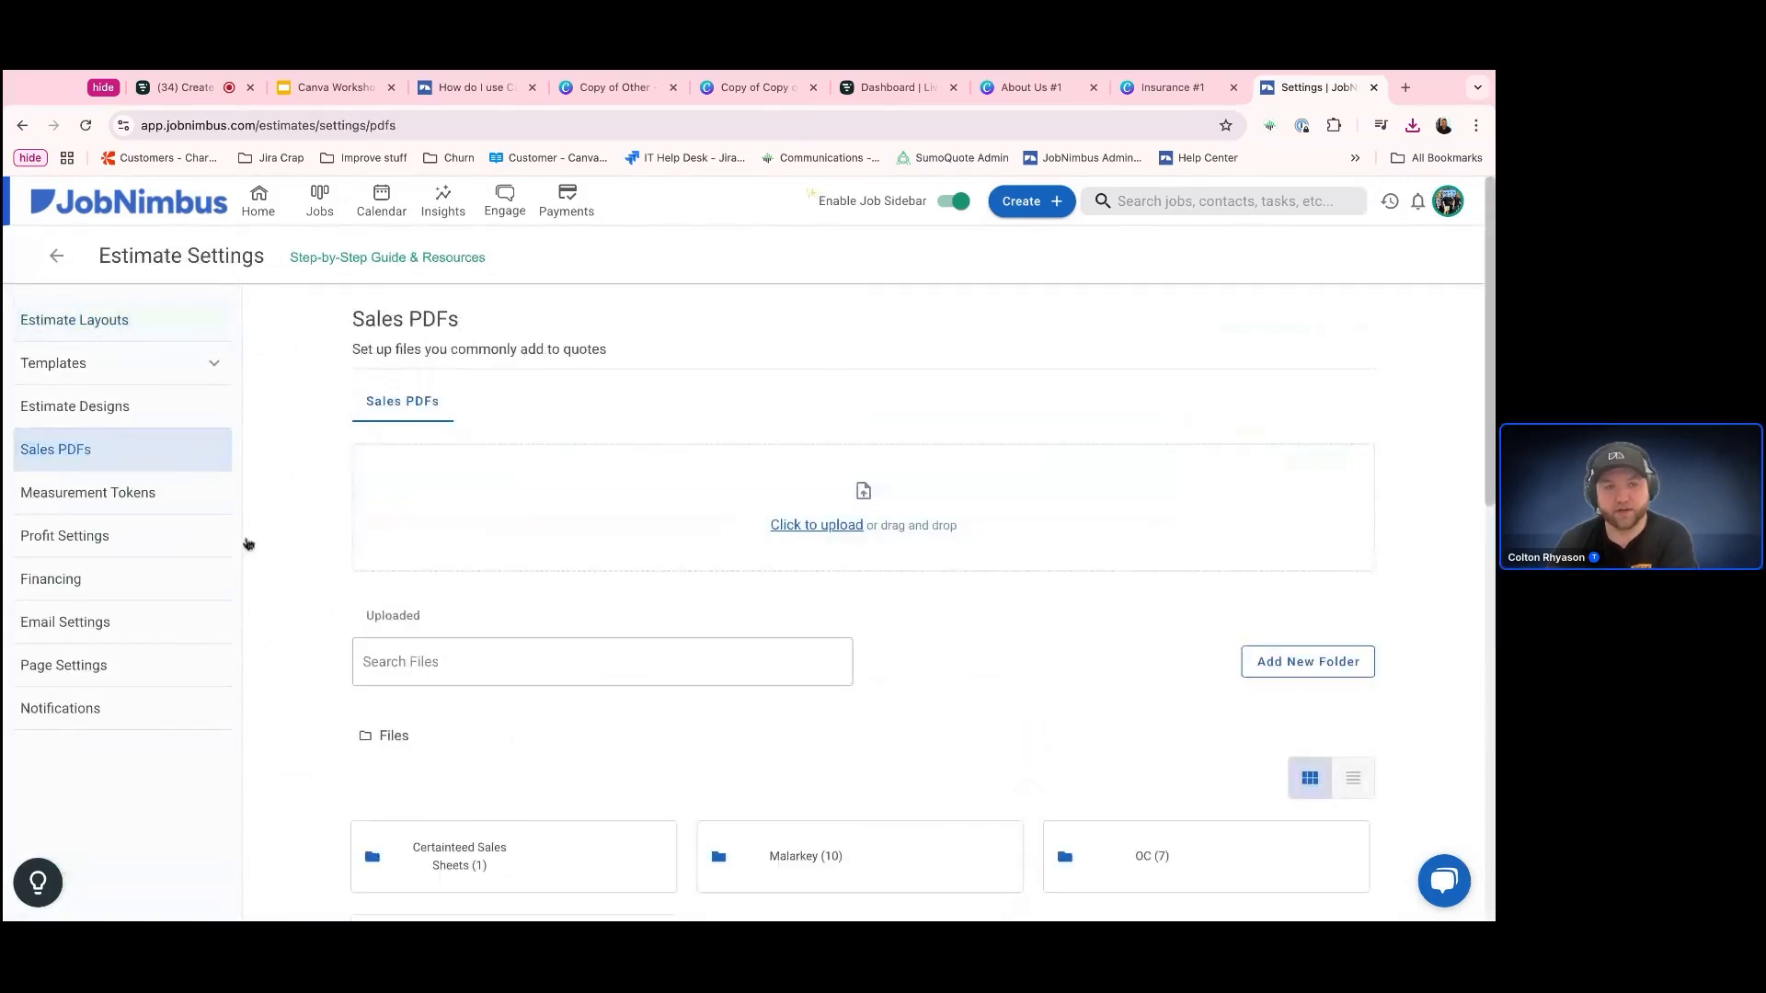
scroll(303, 743, down, 1)
scroll(305, 740, down, 3)
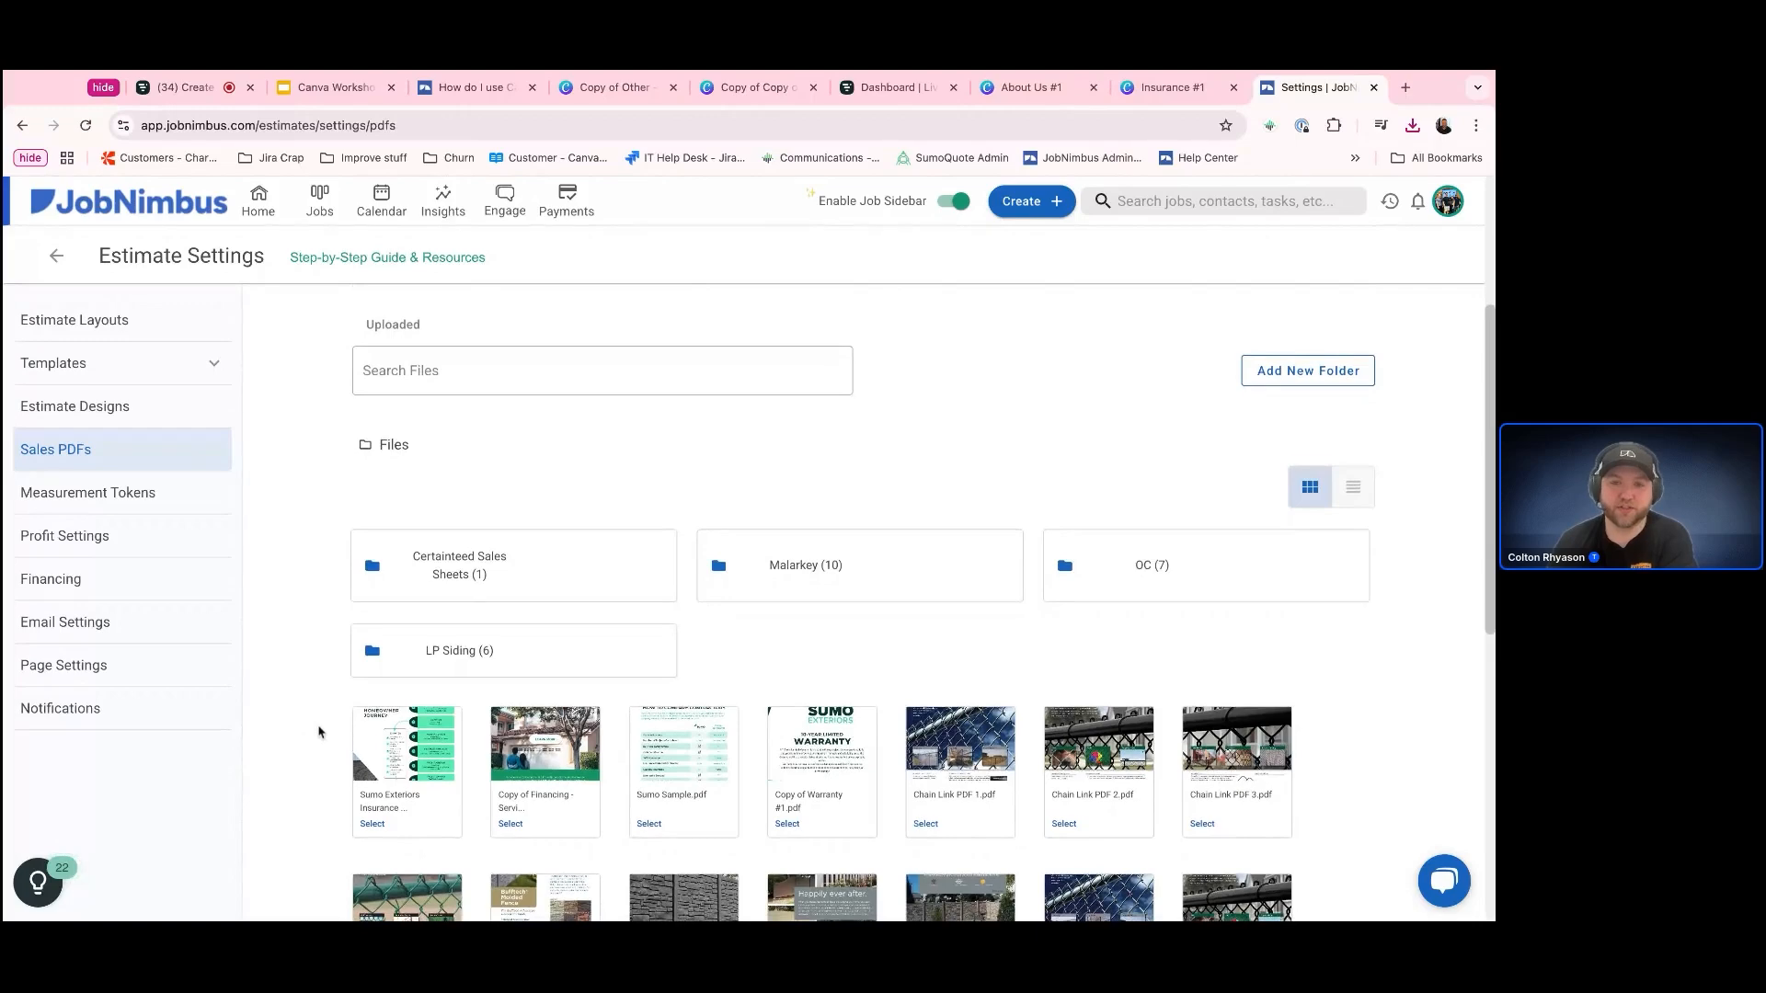
scroll(318, 747, down, 1)
scroll(322, 747, down, 1)
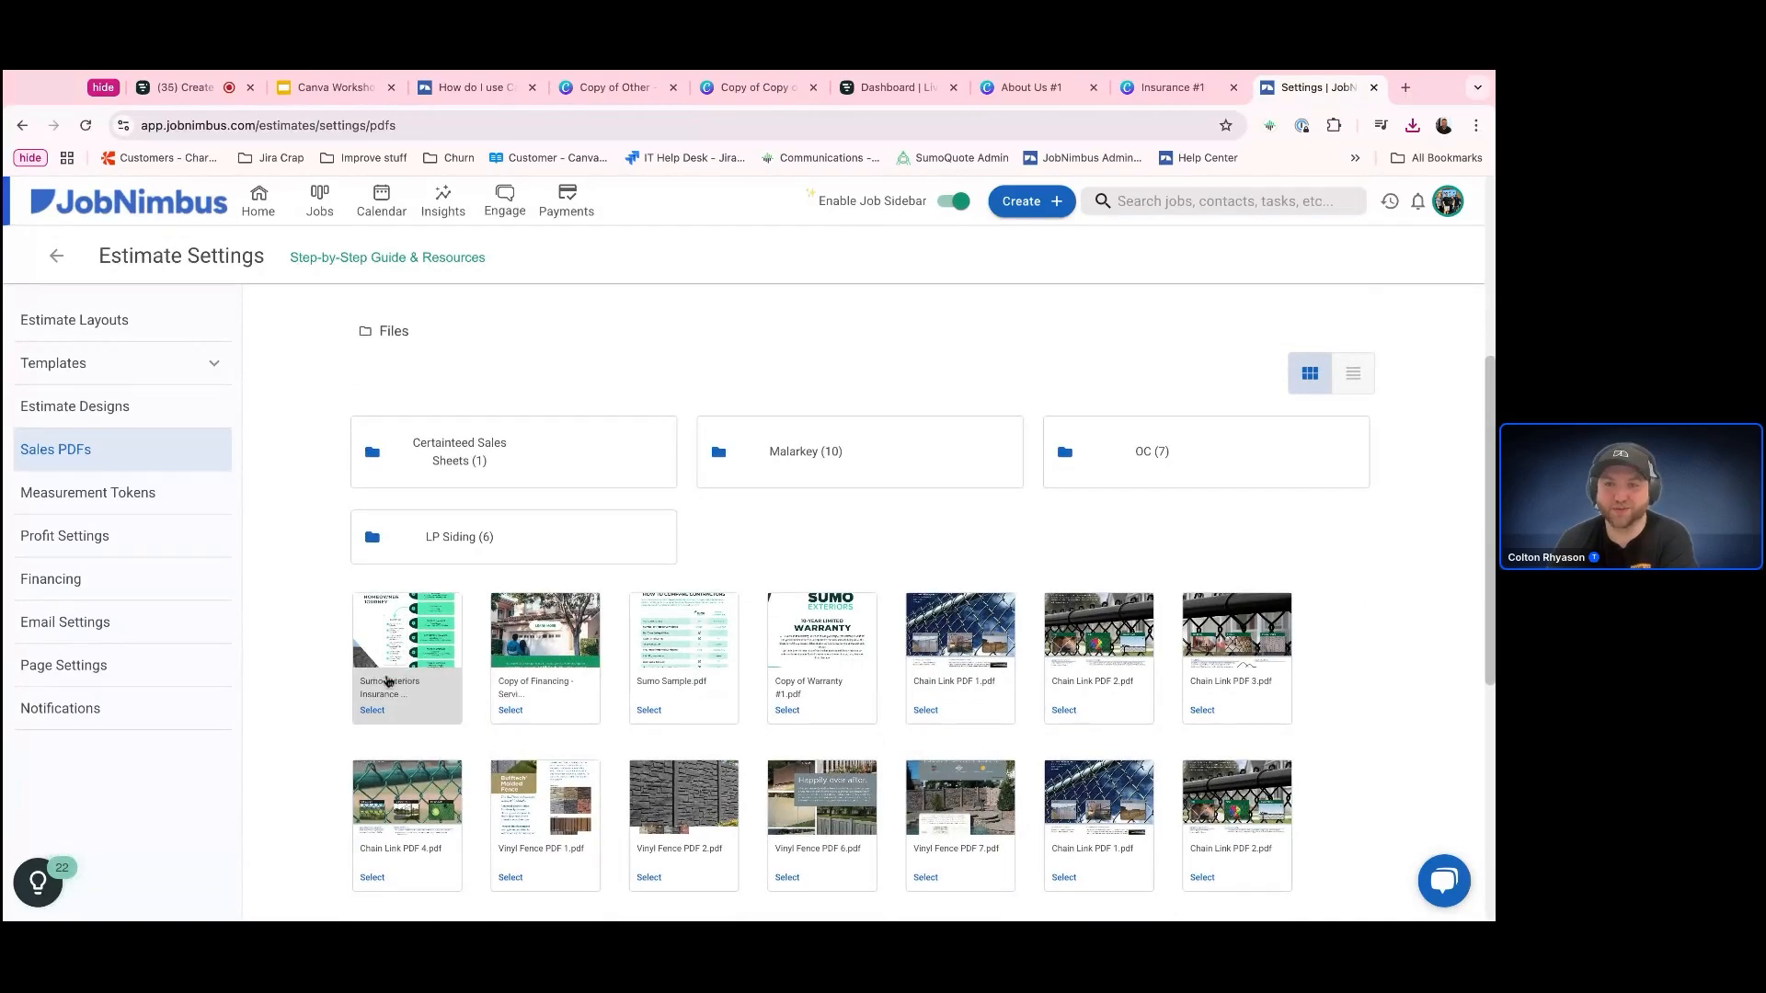
Upload the How to Compare Contractors PDF to Sales PDFs and check the file at the end of the uploaded list
scroll(602, 577, up, 5)
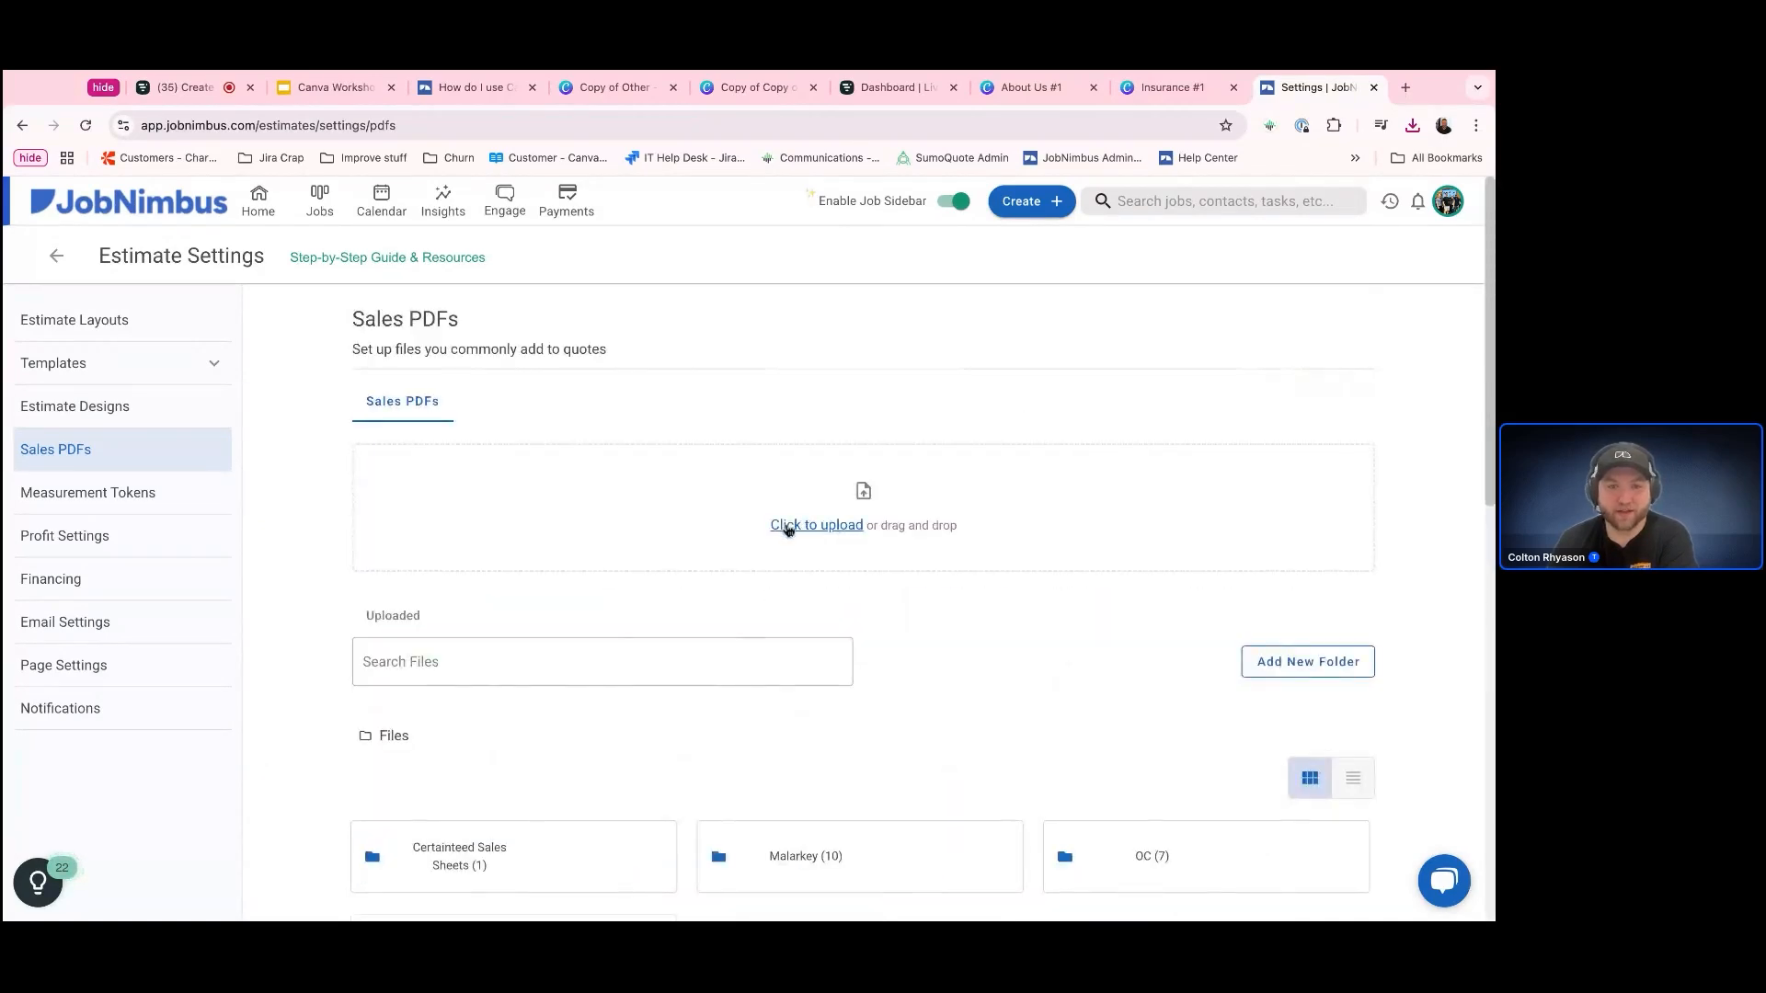
click(788, 530)
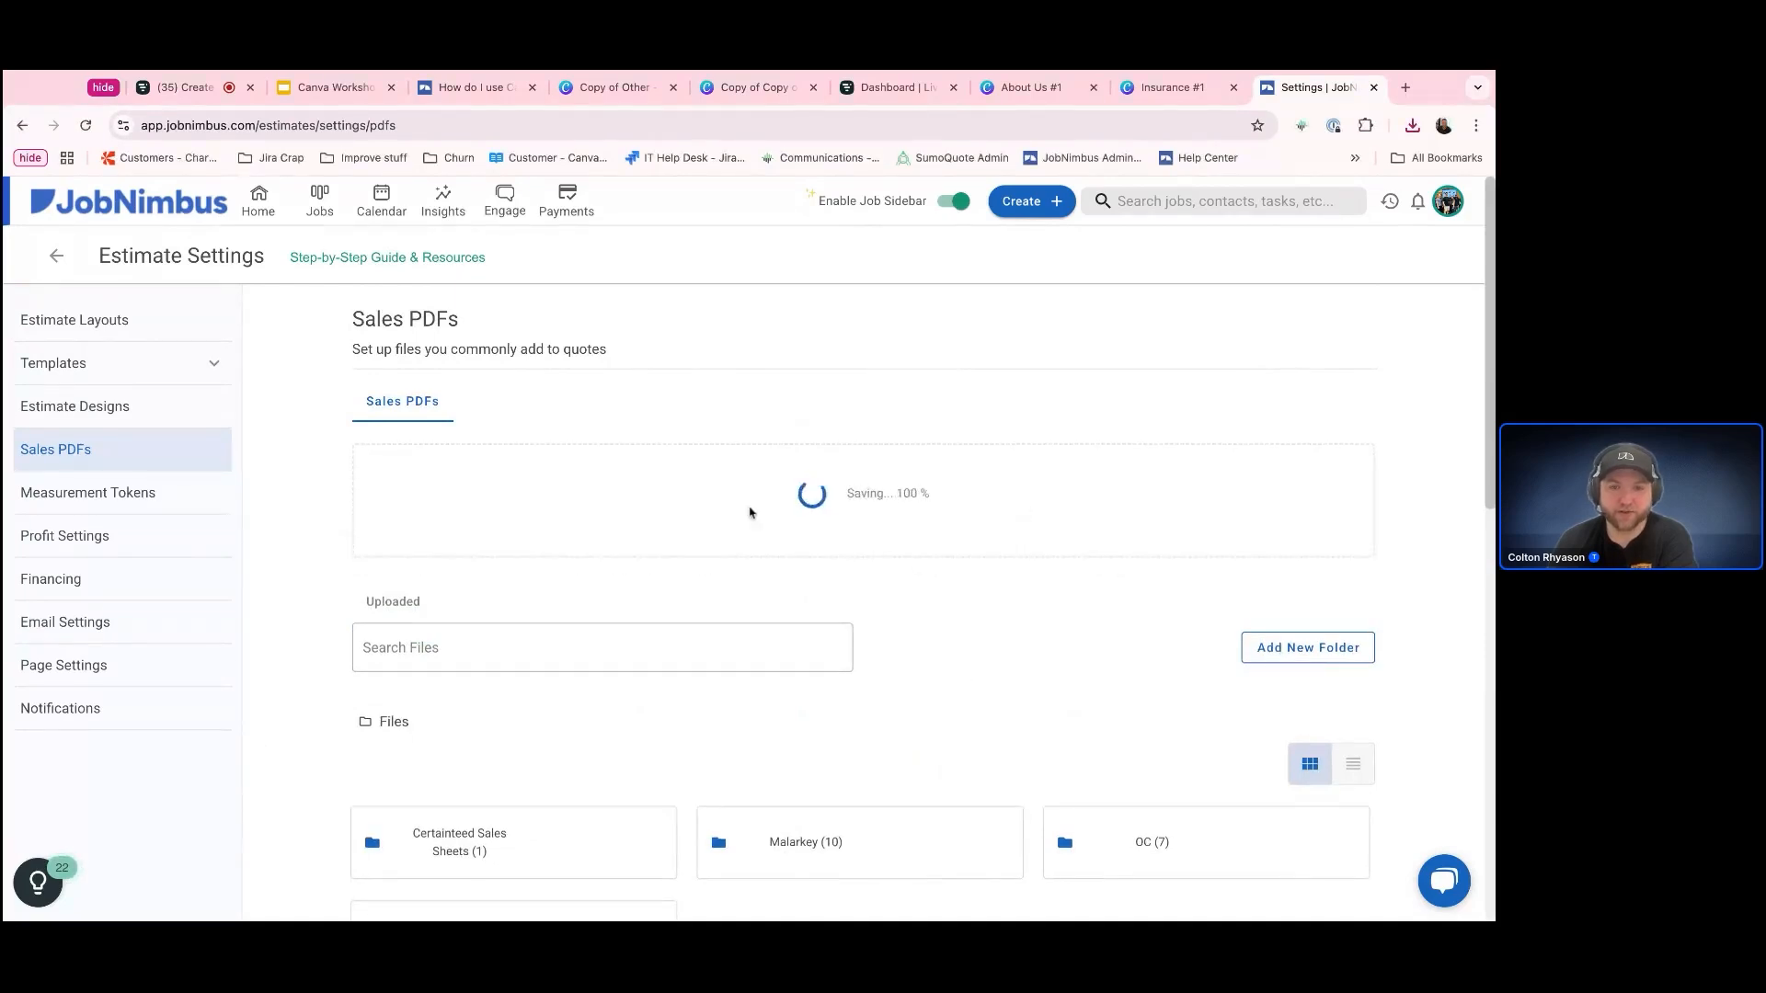
scroll(991, 604, down, 6)
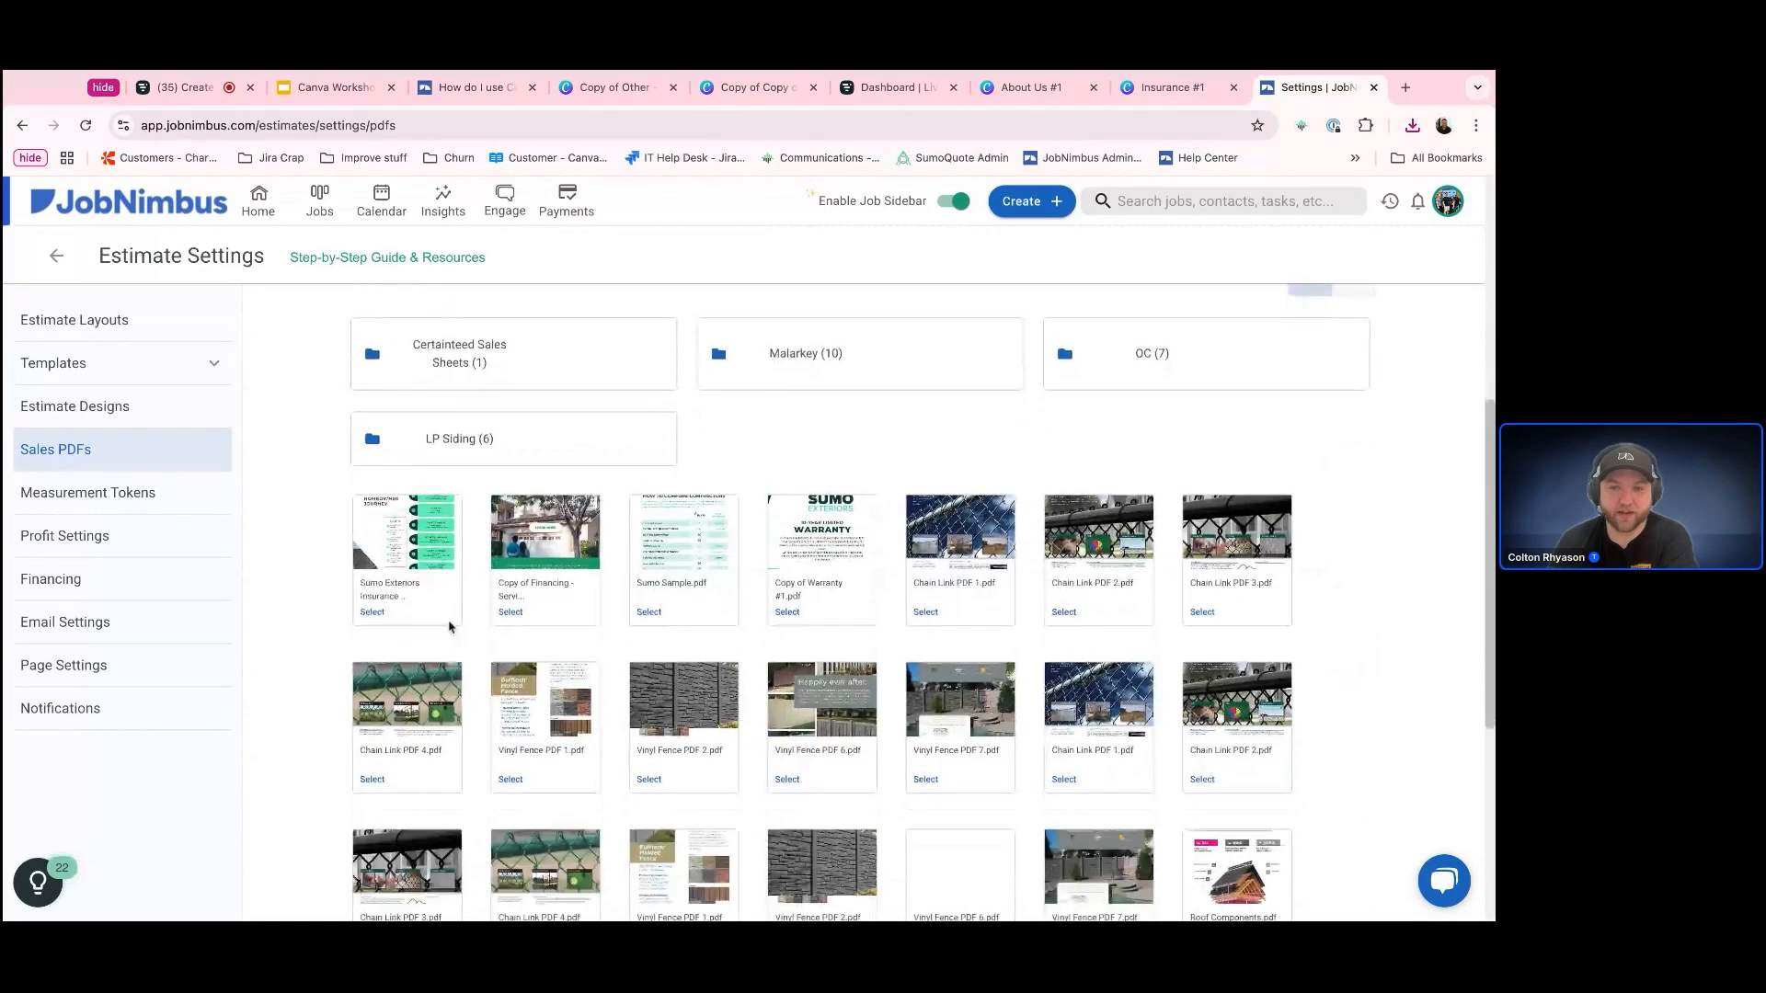
scroll(1252, 726, down, 4)
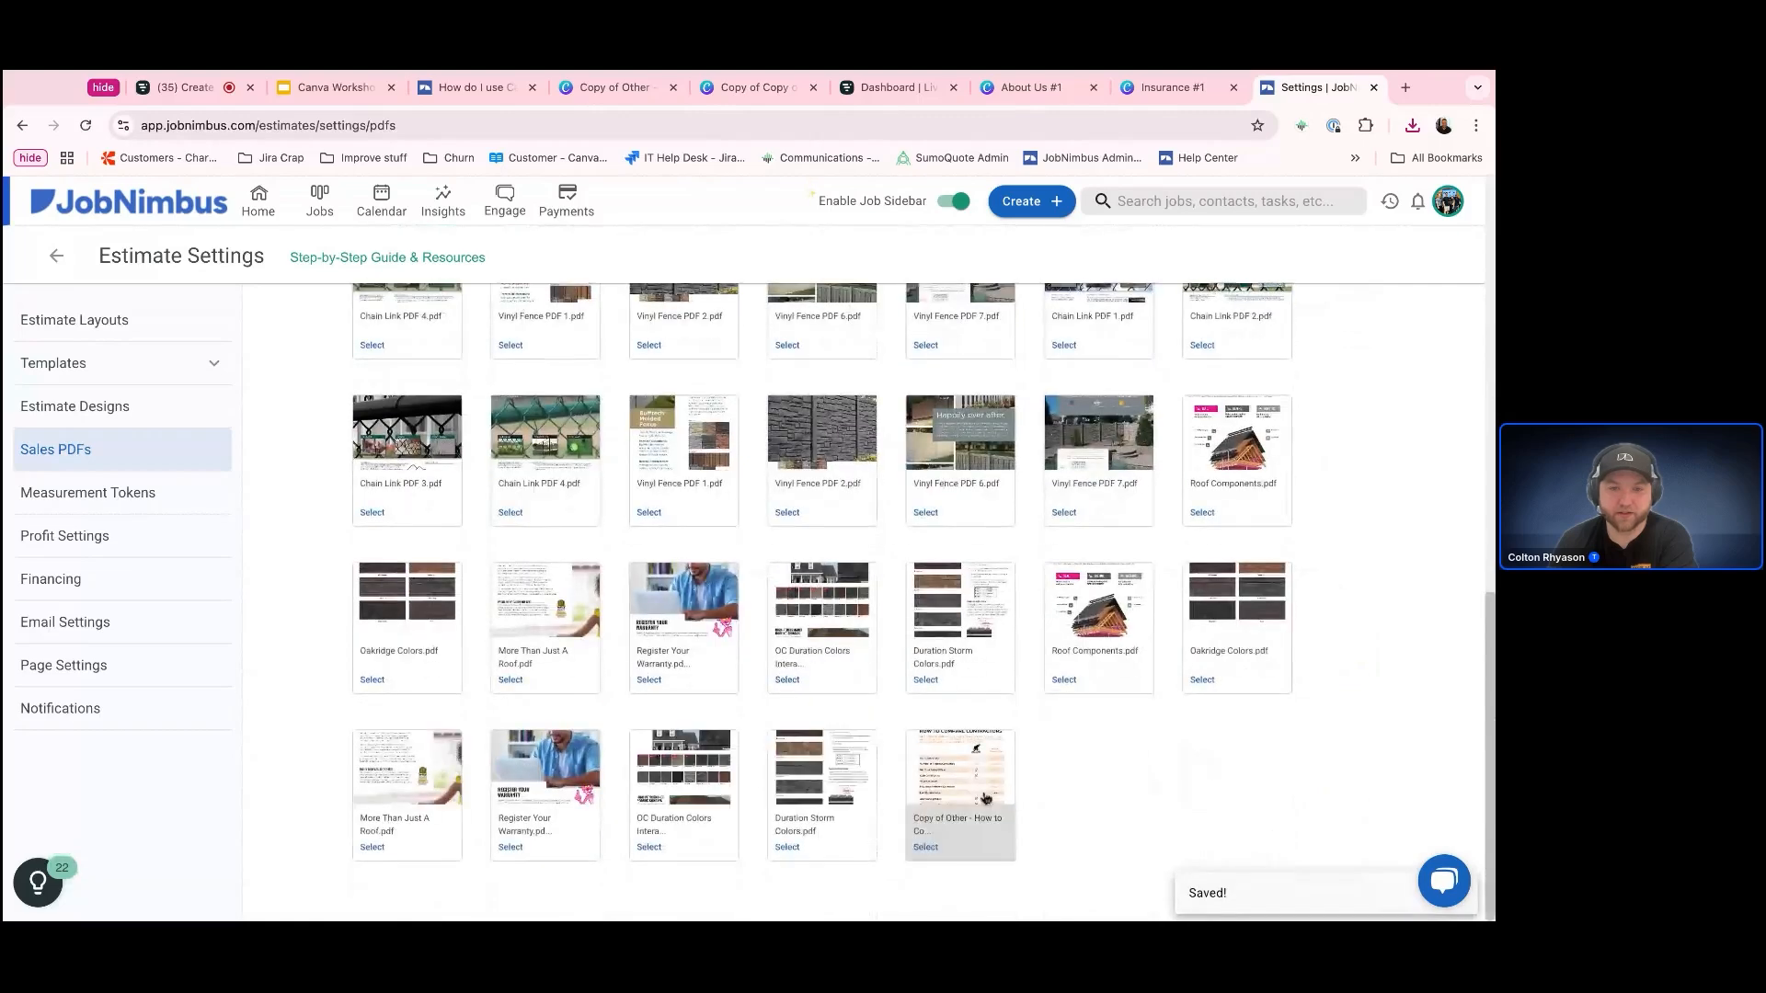
scroll(1187, 791, up, 4)
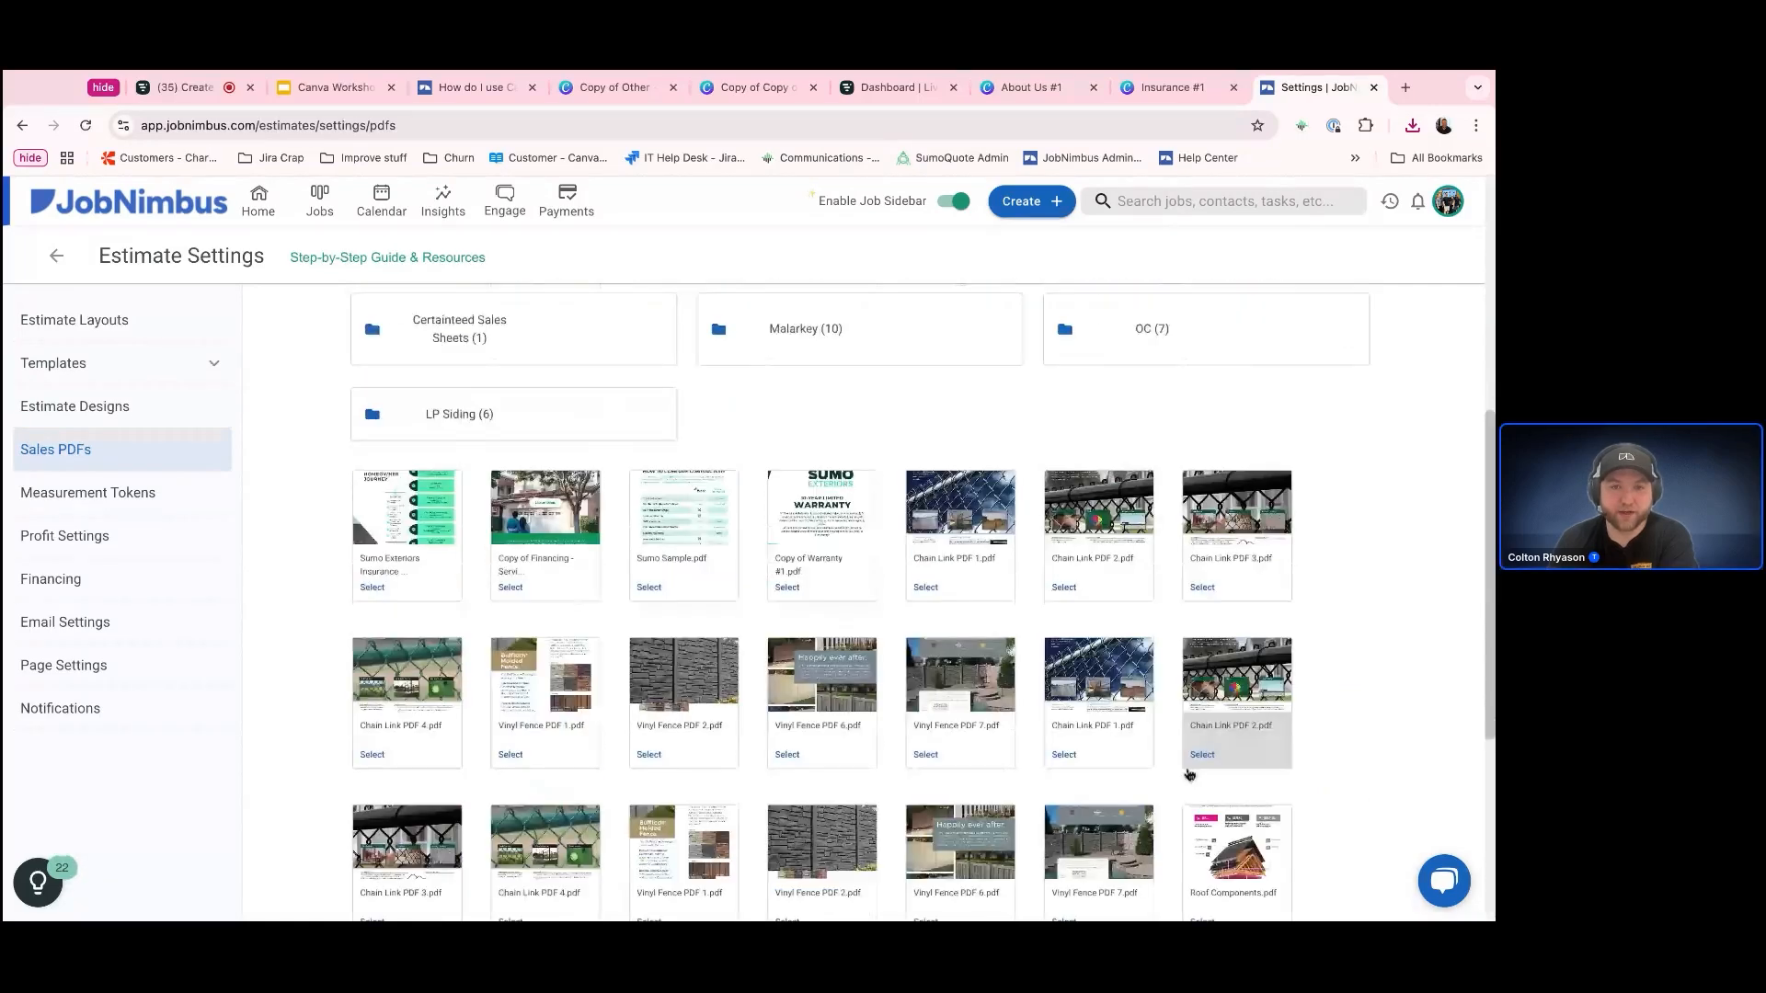
scroll(1189, 775, up, 5)
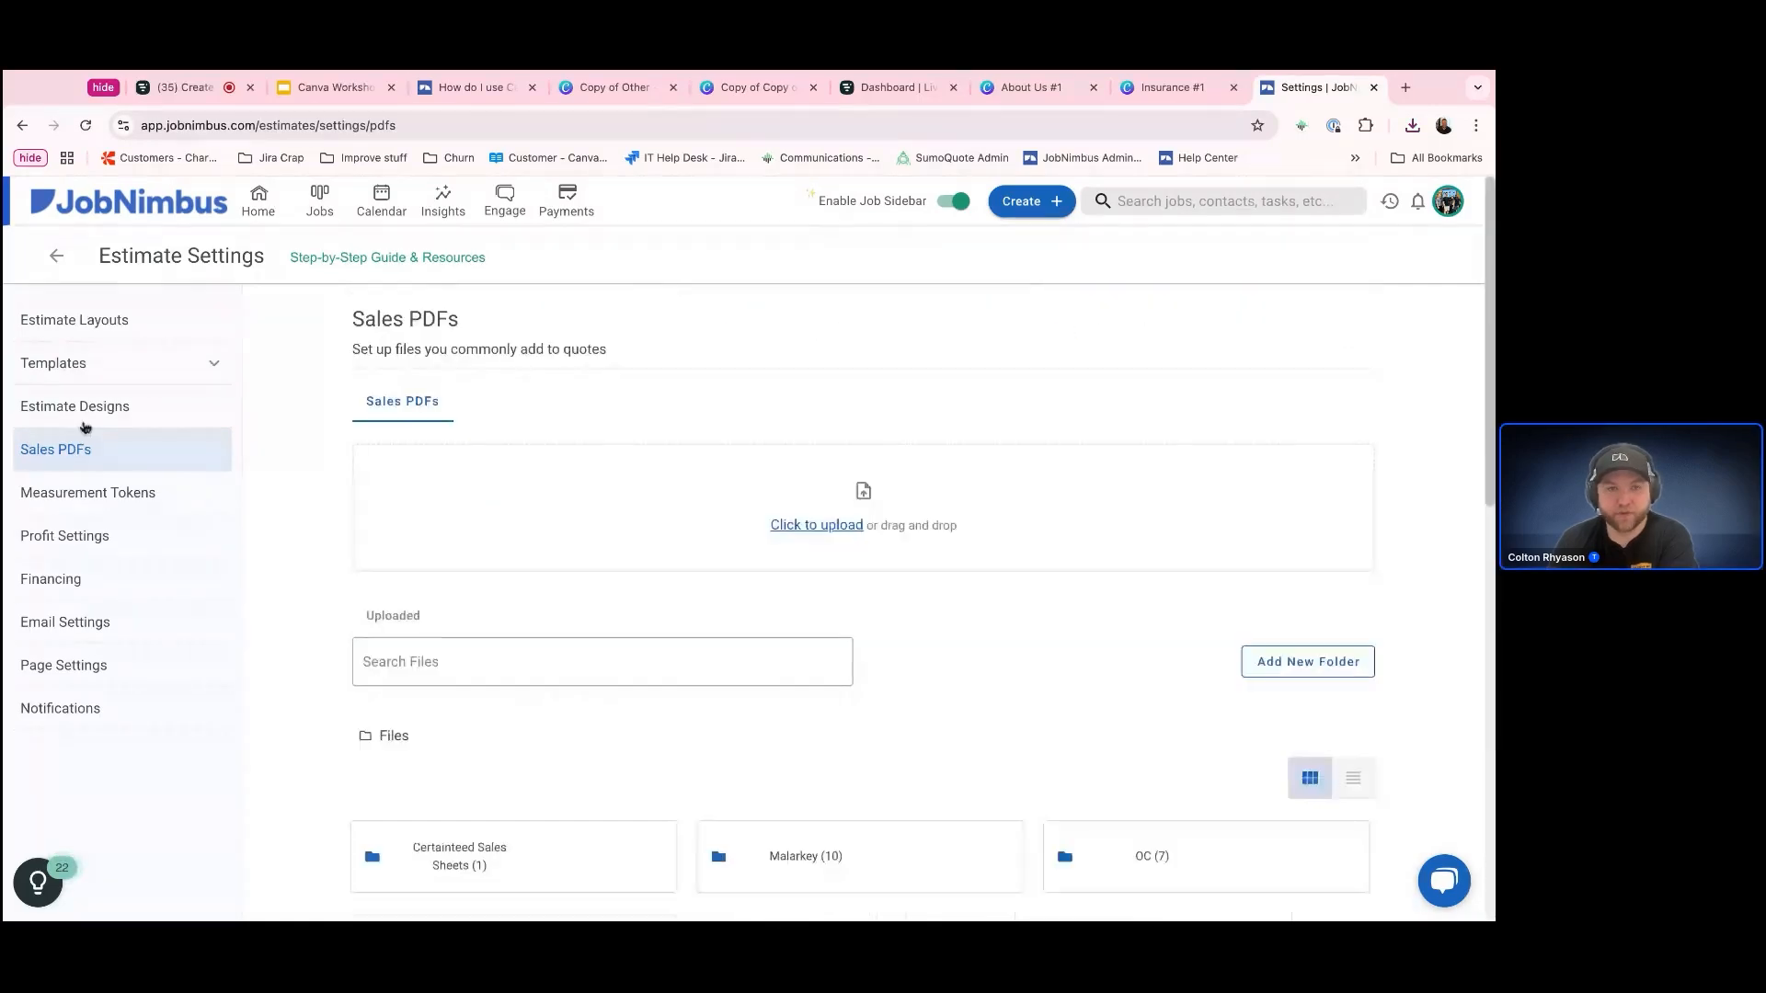
Open the Fencing estimate layout for editing and add a custom page to it
click(103, 328)
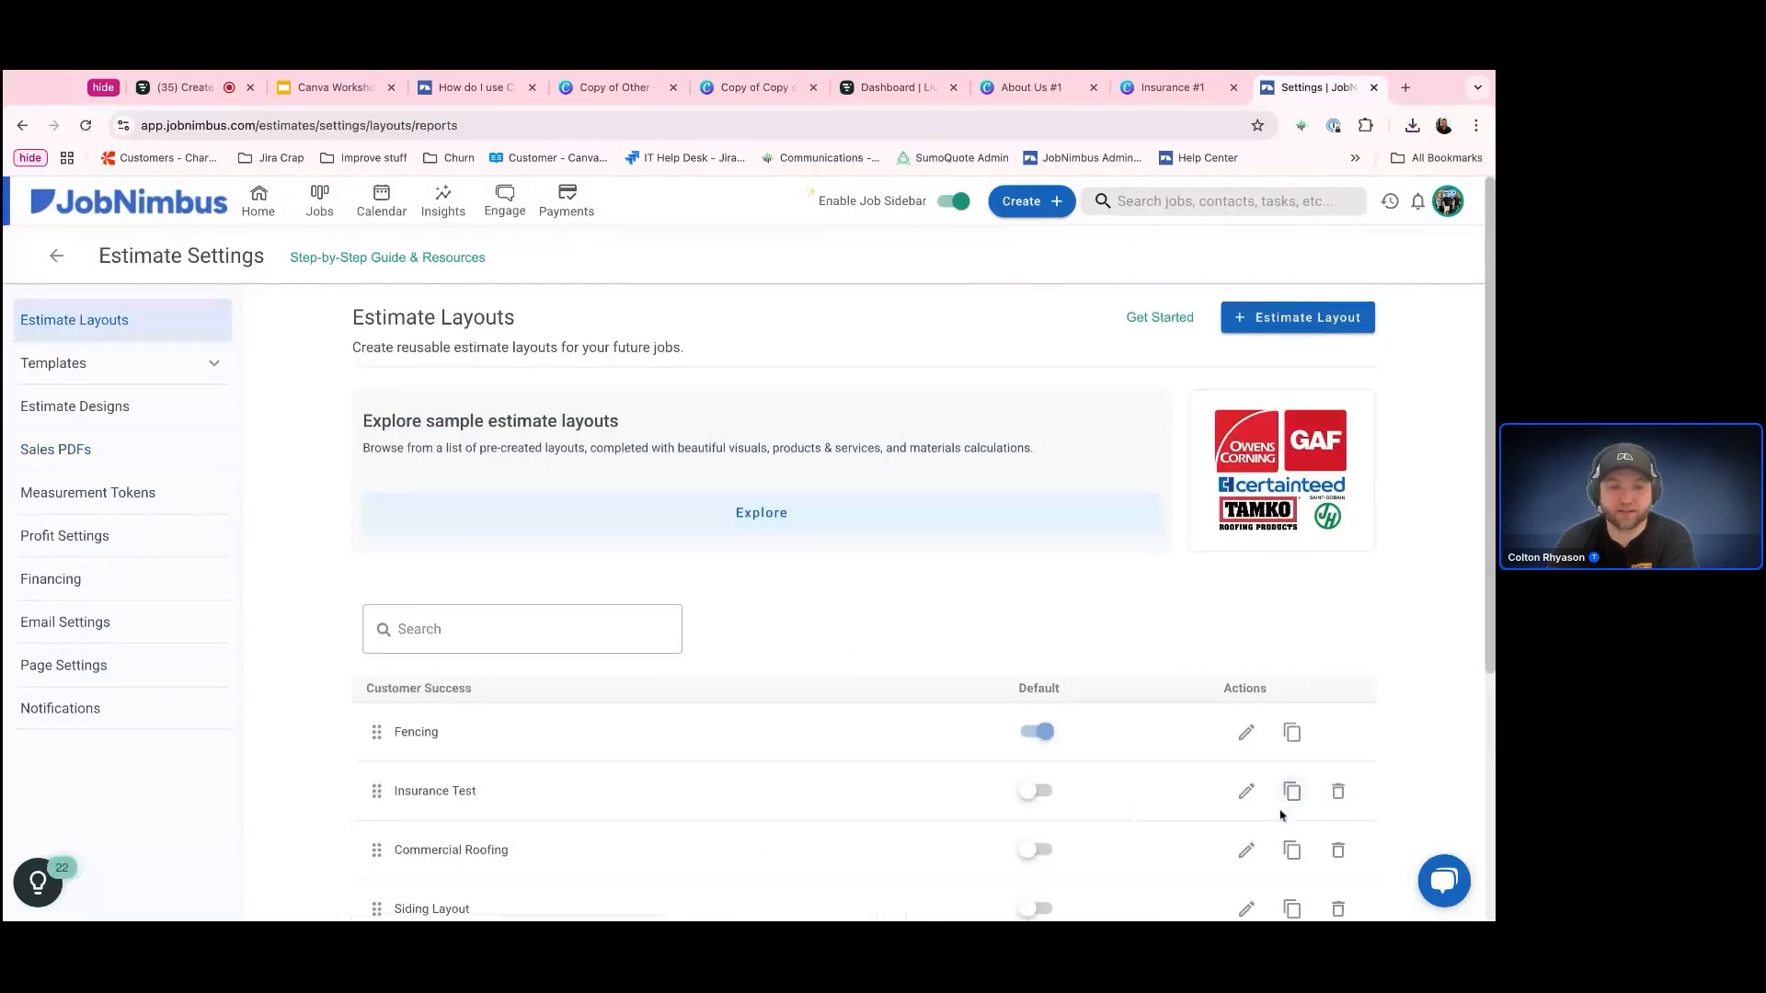
scroll(1289, 792, down, 1)
click(1245, 604)
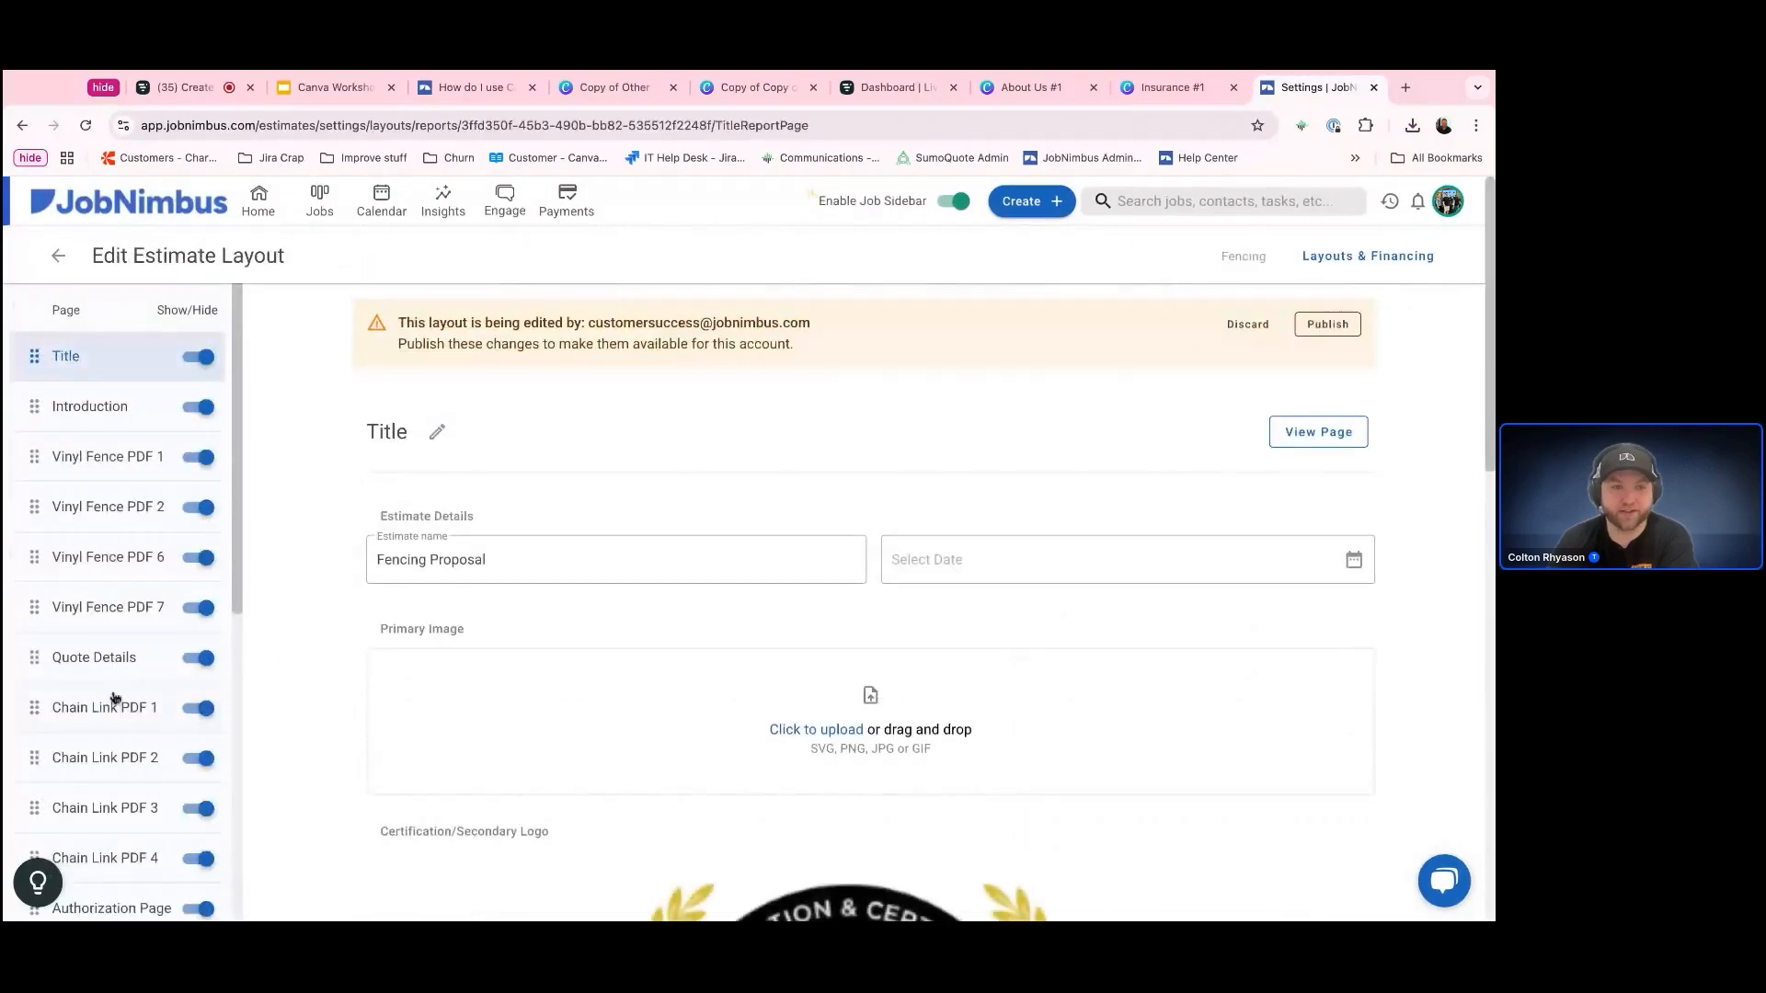
scroll(127, 457, down, 5)
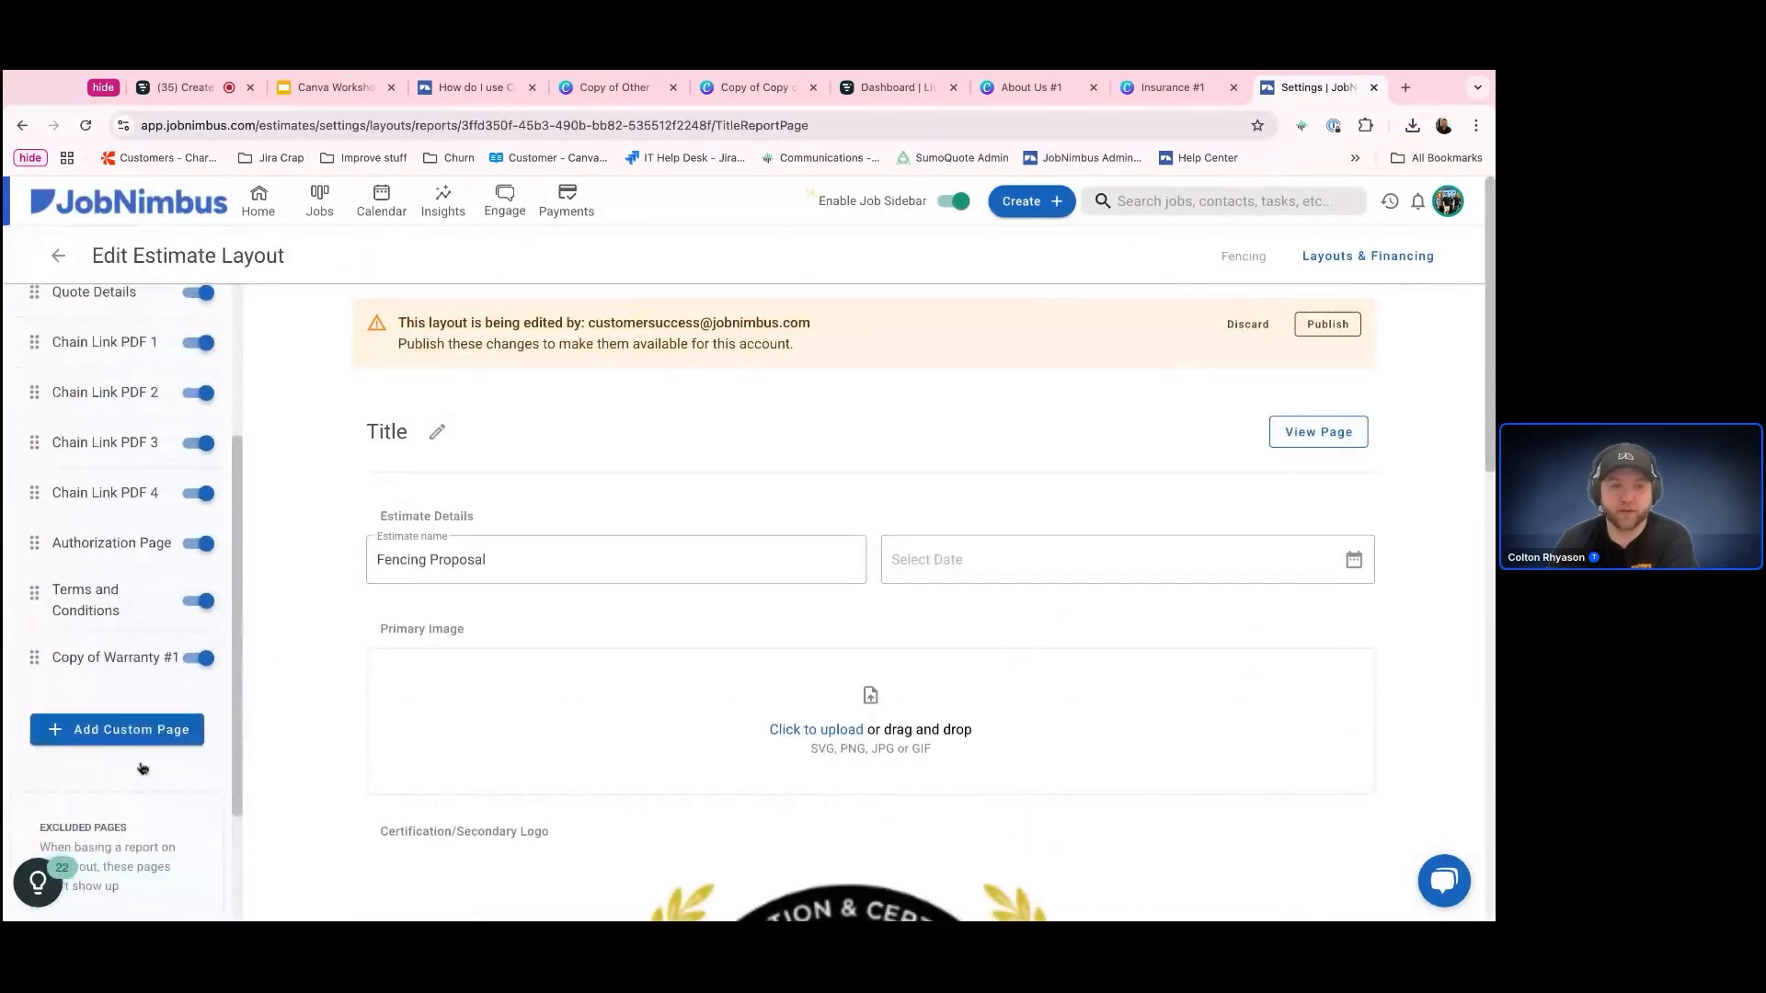
click(127, 731)
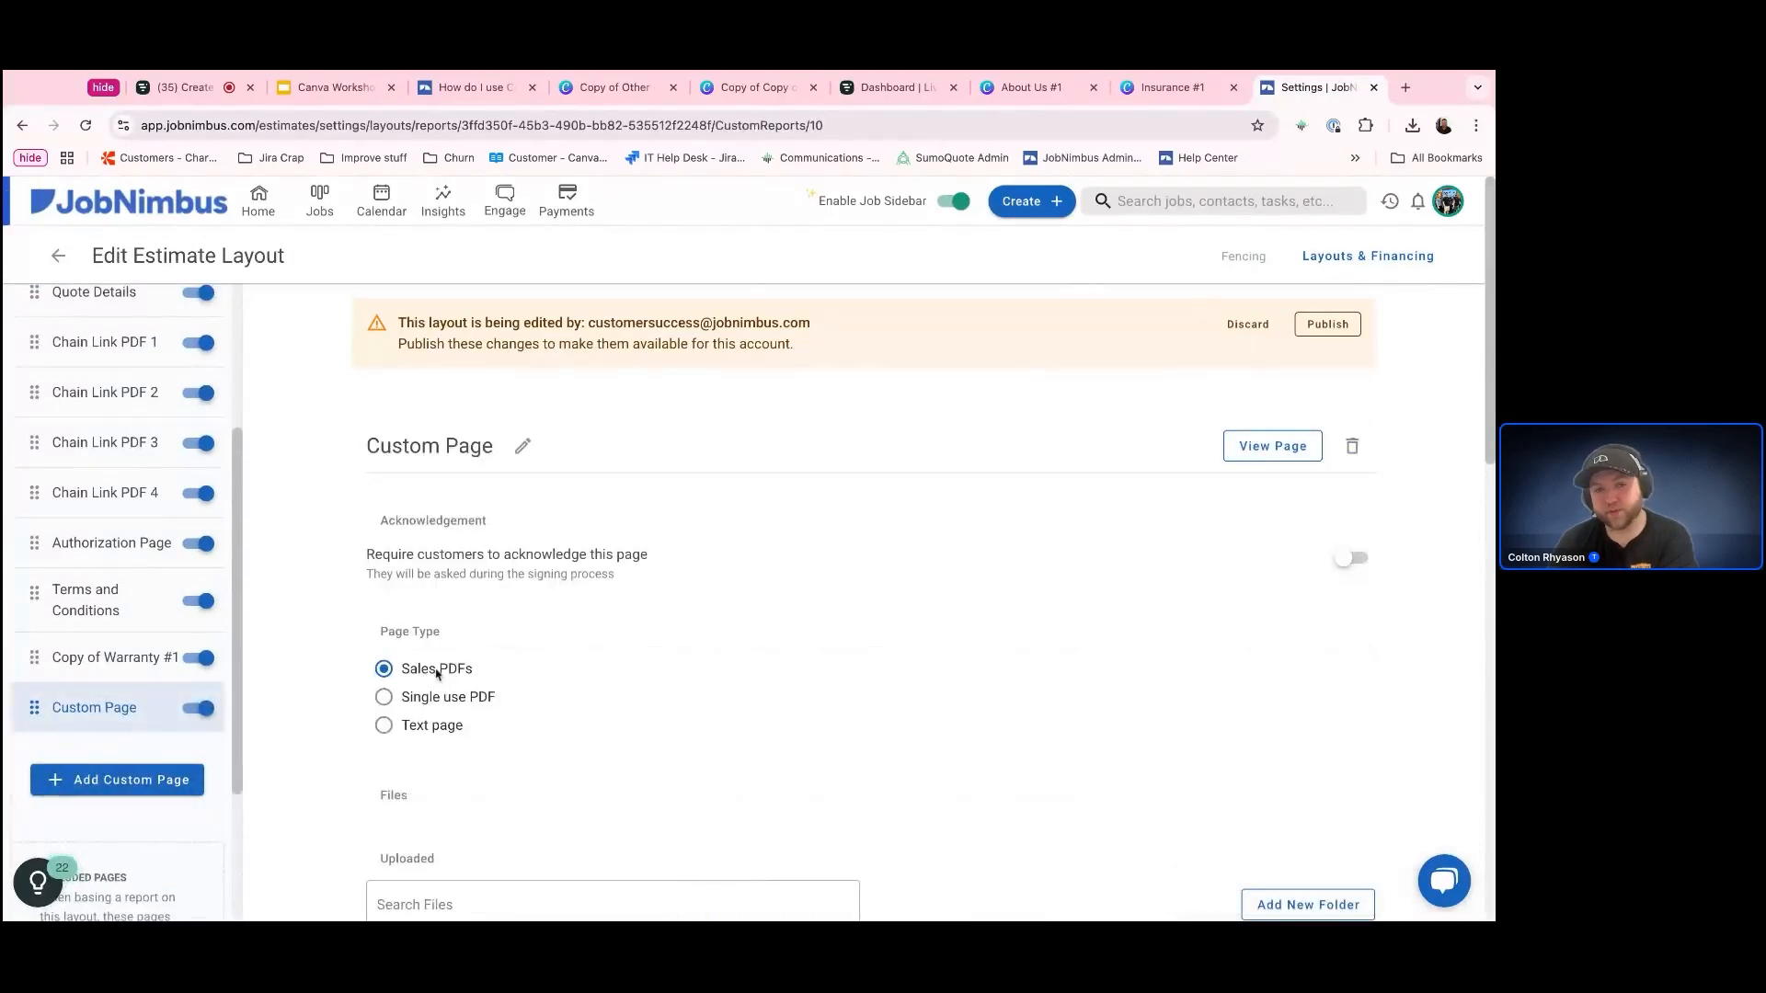
Assign the Sales PDF "Copy of Other - How to Compare Contractors" to the custom page
scroll(709, 721, down, 5)
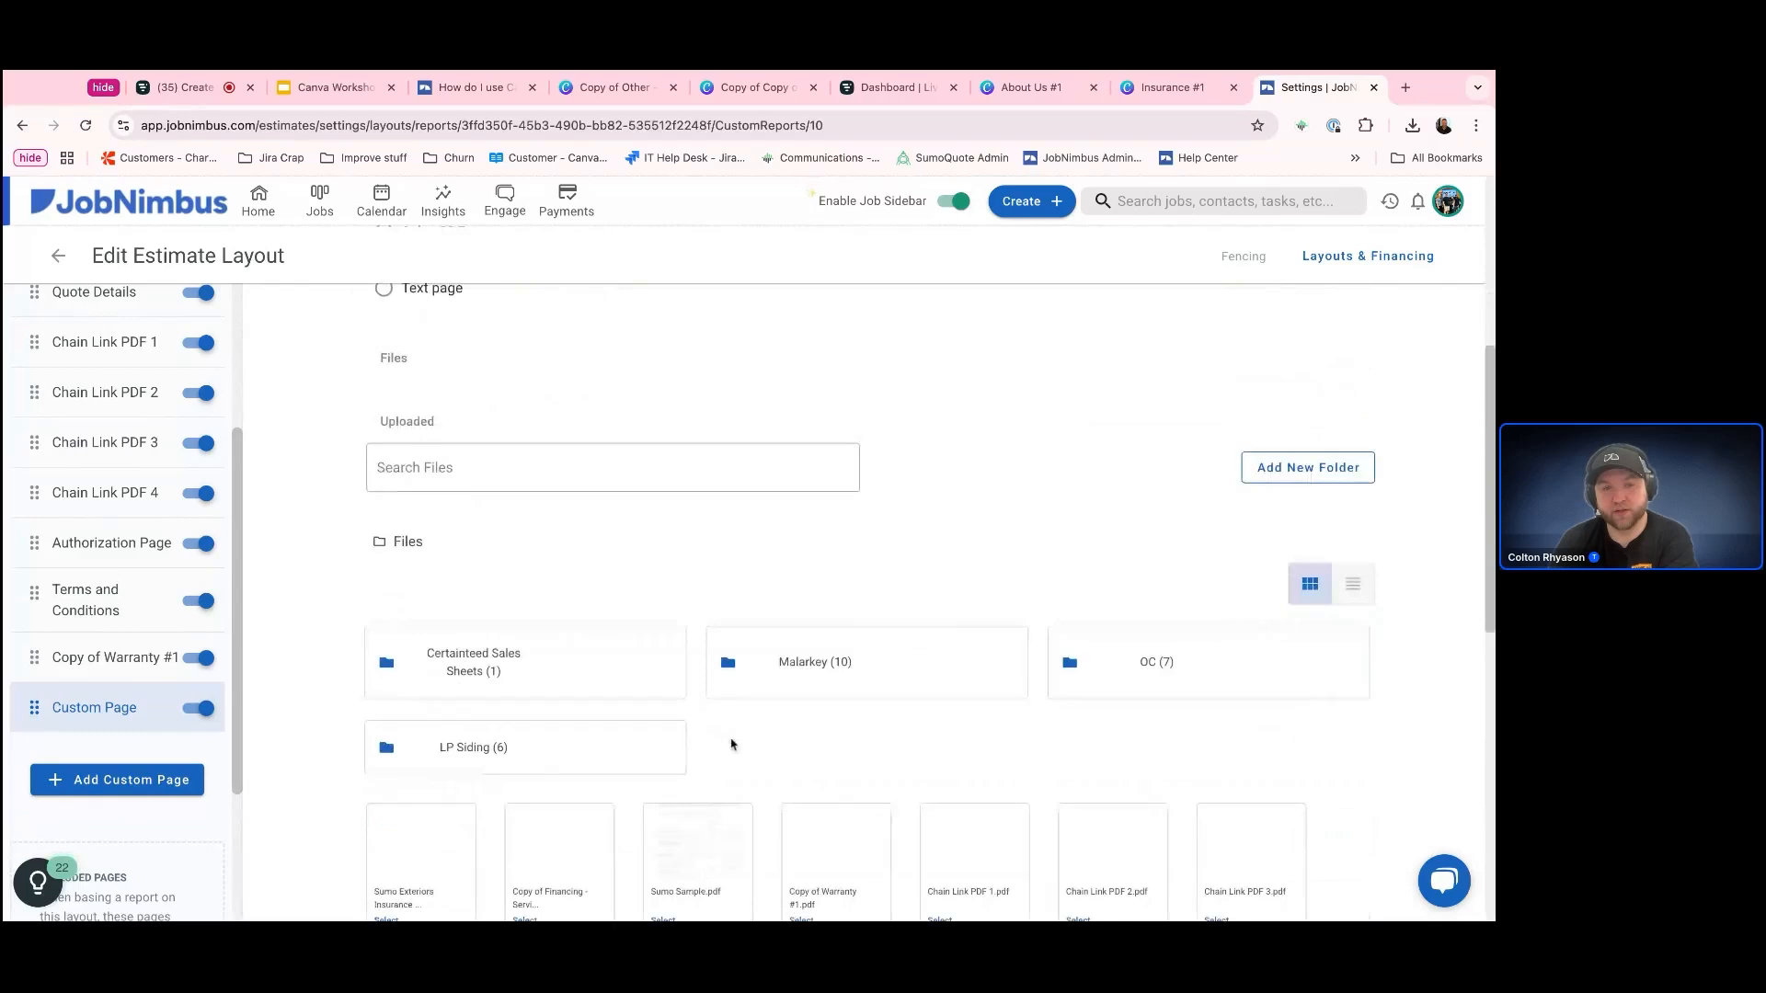
scroll(828, 749, down, 8)
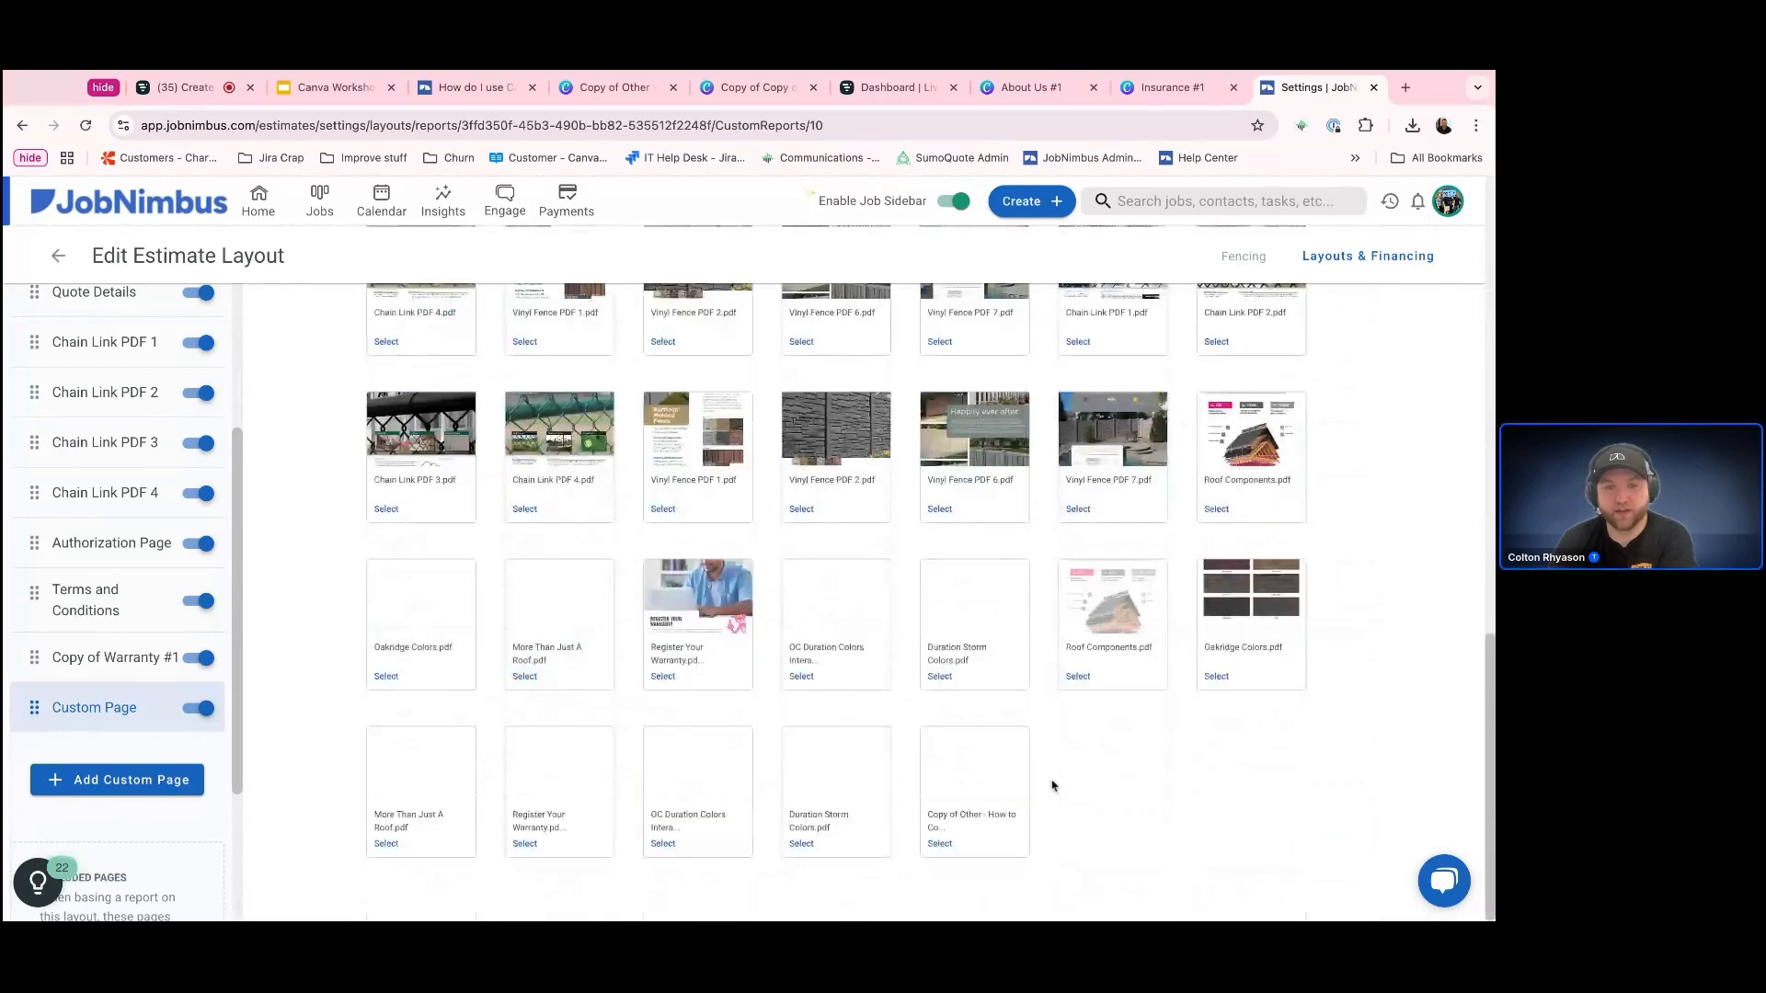
click(989, 780)
scroll(727, 736, up, 10)
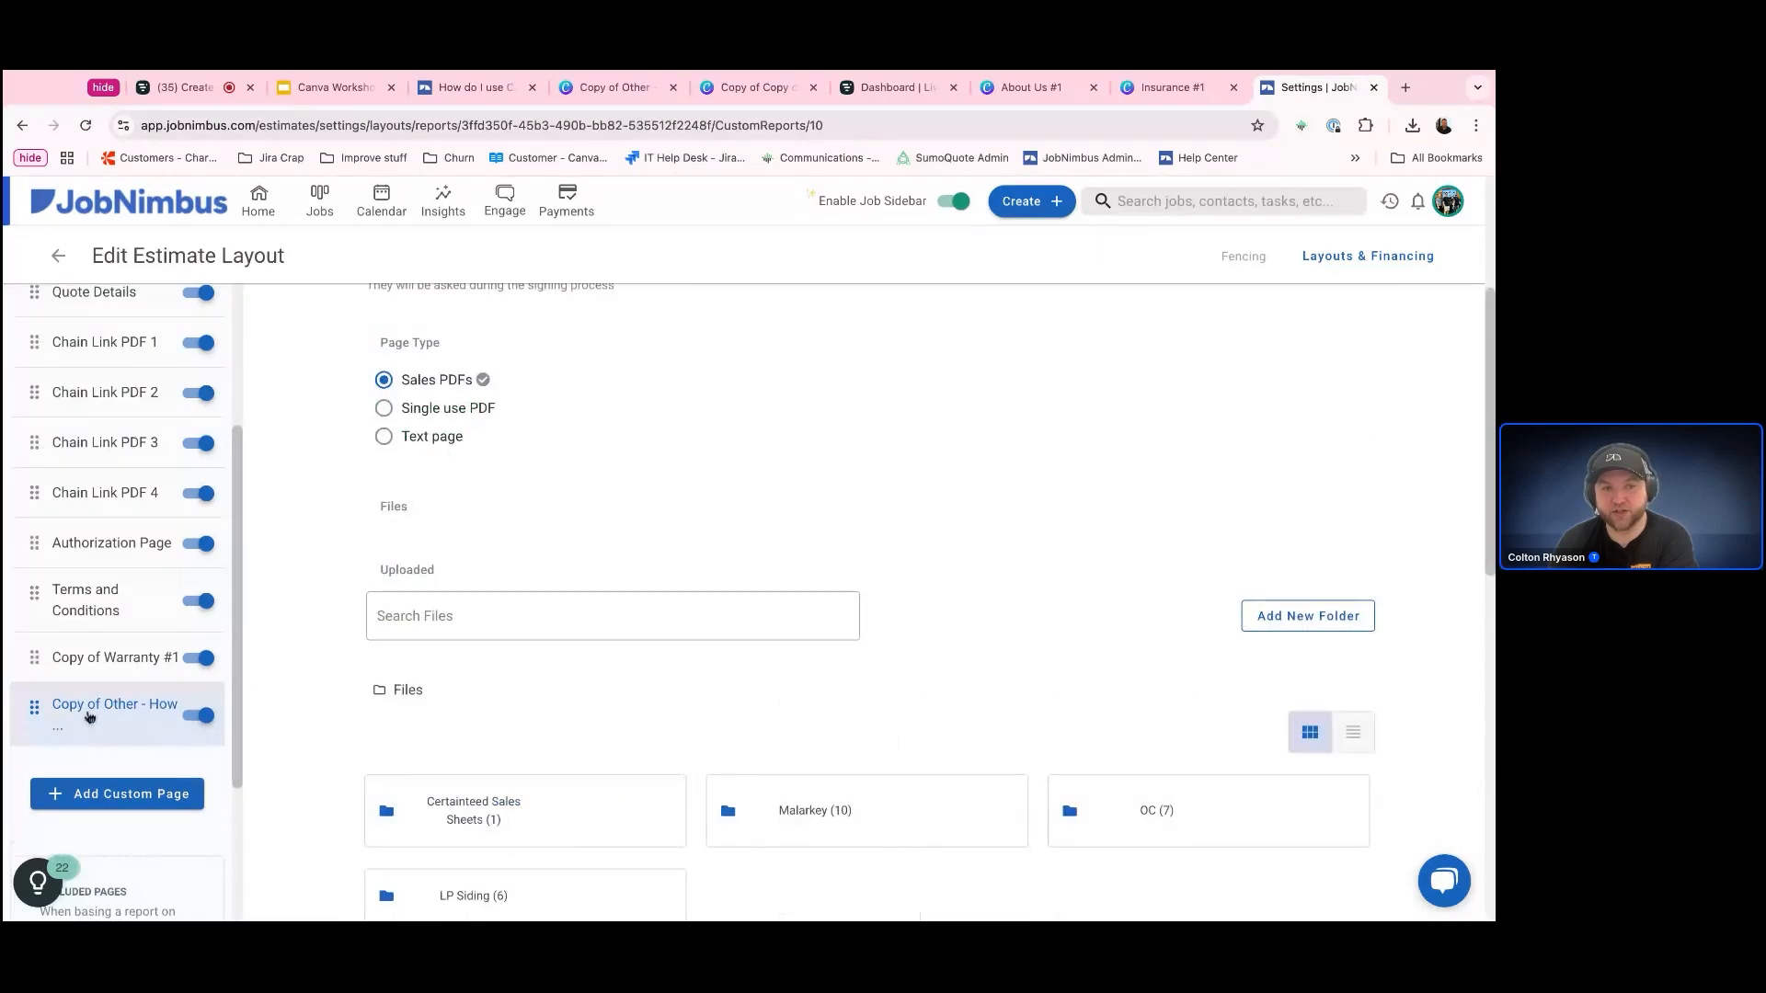
scroll(587, 709, up, 3)
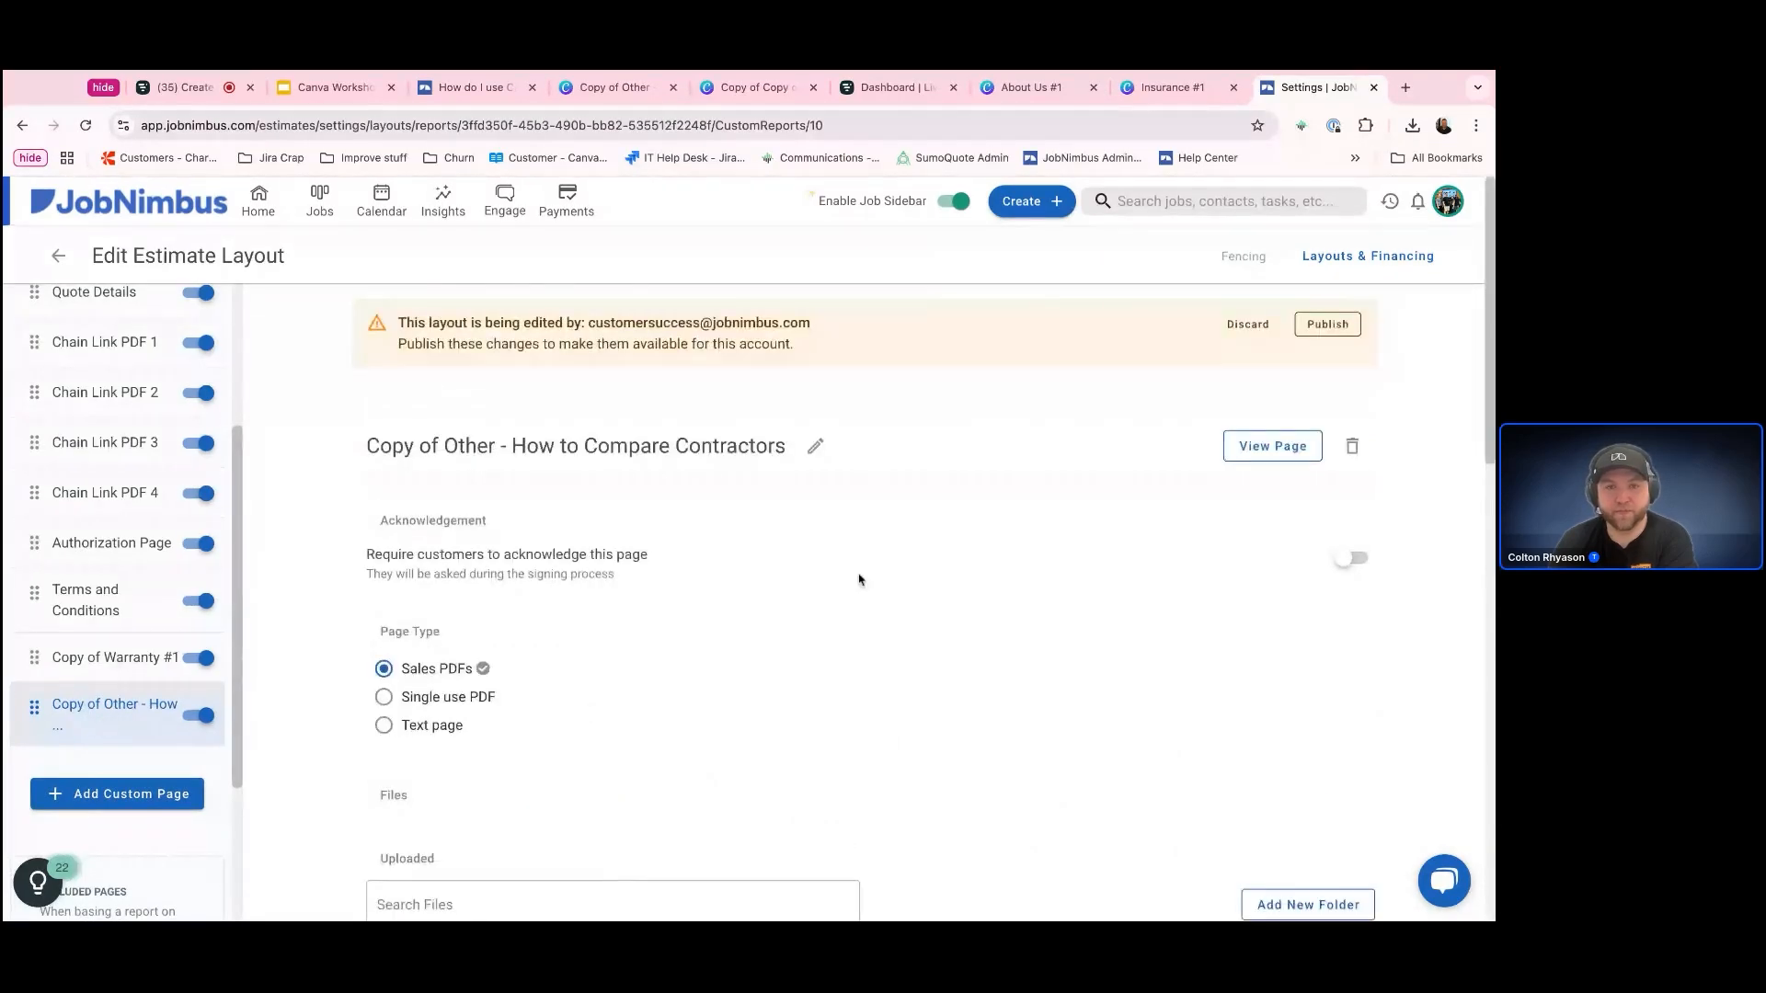
Preview the How to Compare Contractors page, return to the layout and delete that page
click(1272, 447)
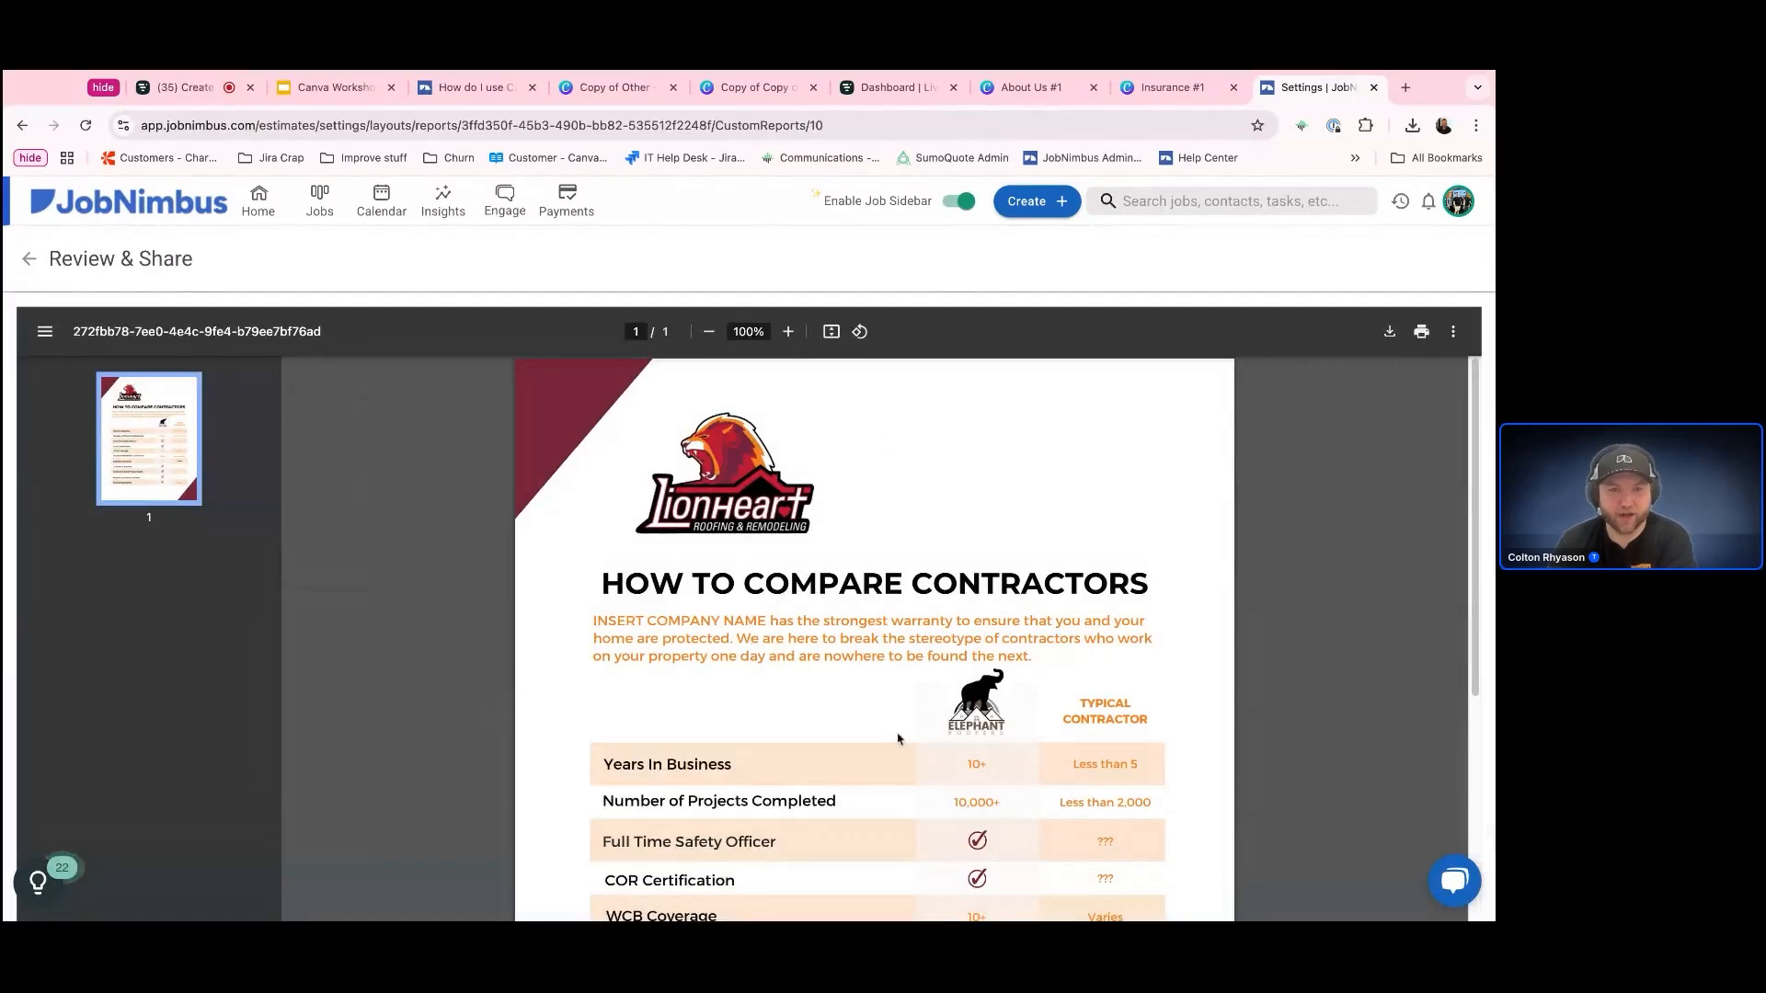
scroll(919, 763, down, 4)
scroll(929, 776, up, 5)
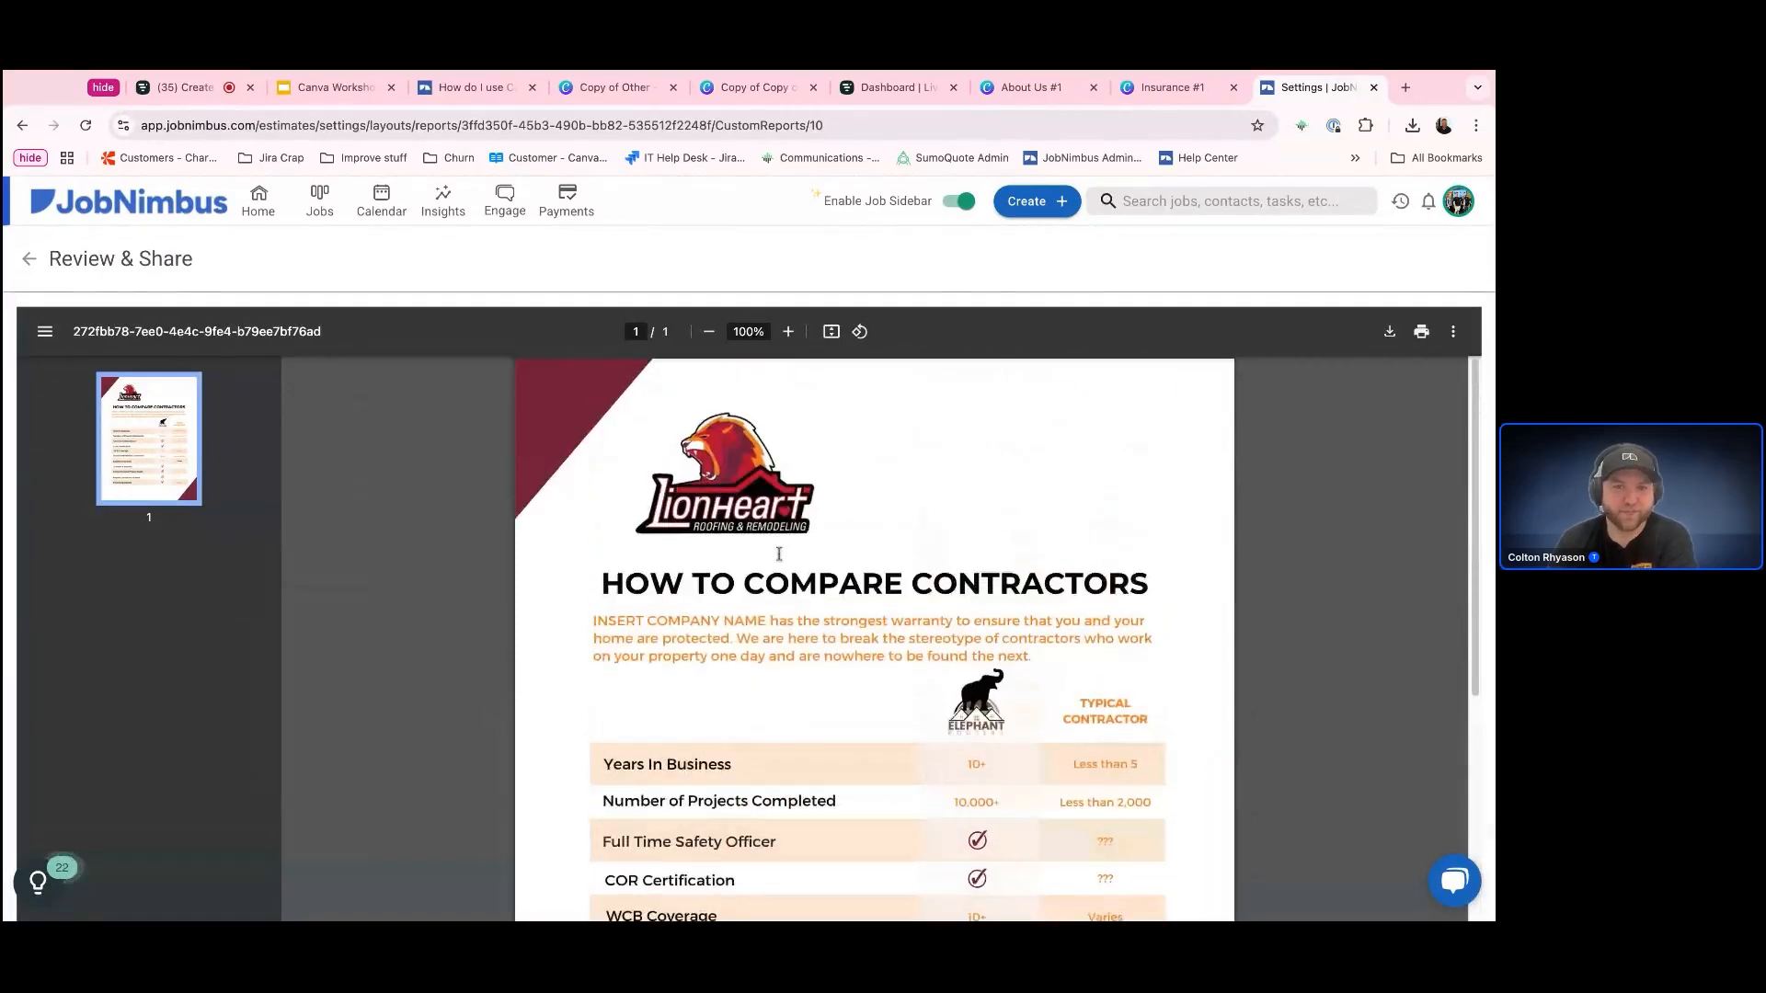
click(29, 259)
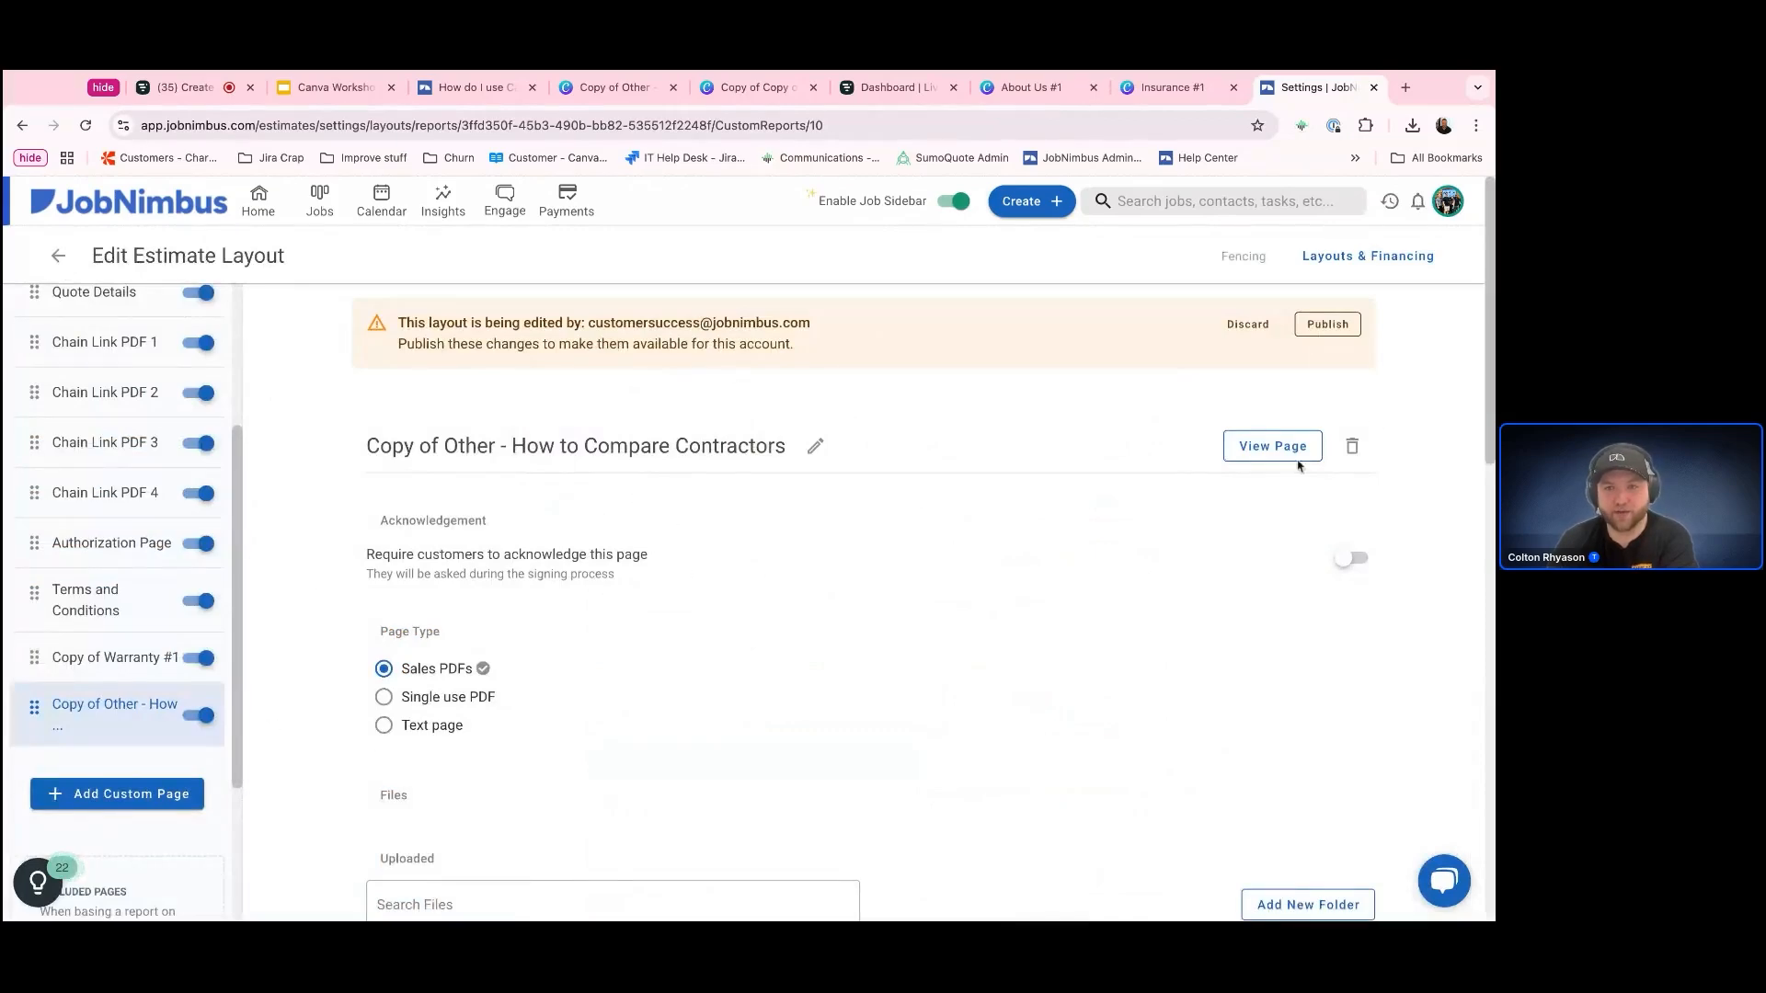
click(1352, 447)
click(853, 639)
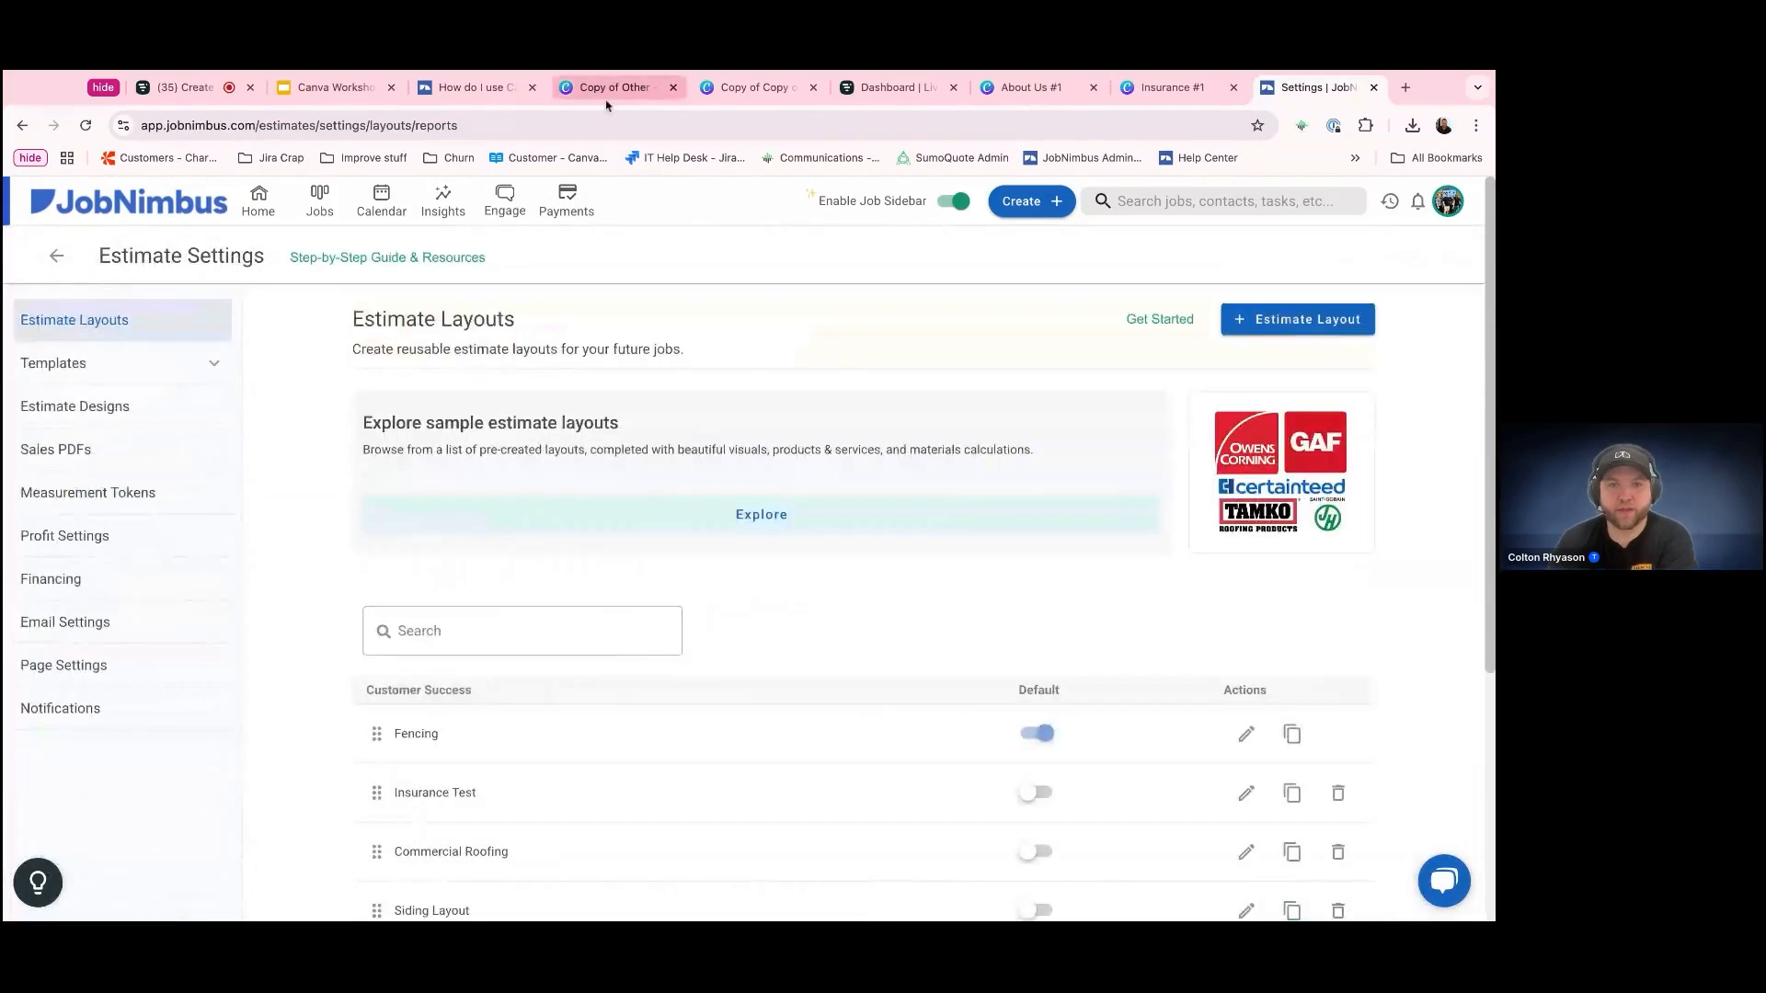
Switch to Canva, close the contractor-comparison design, and delete the Elephant Roofers logo from the Warranty Guide on page 2
click(607, 92)
click(673, 87)
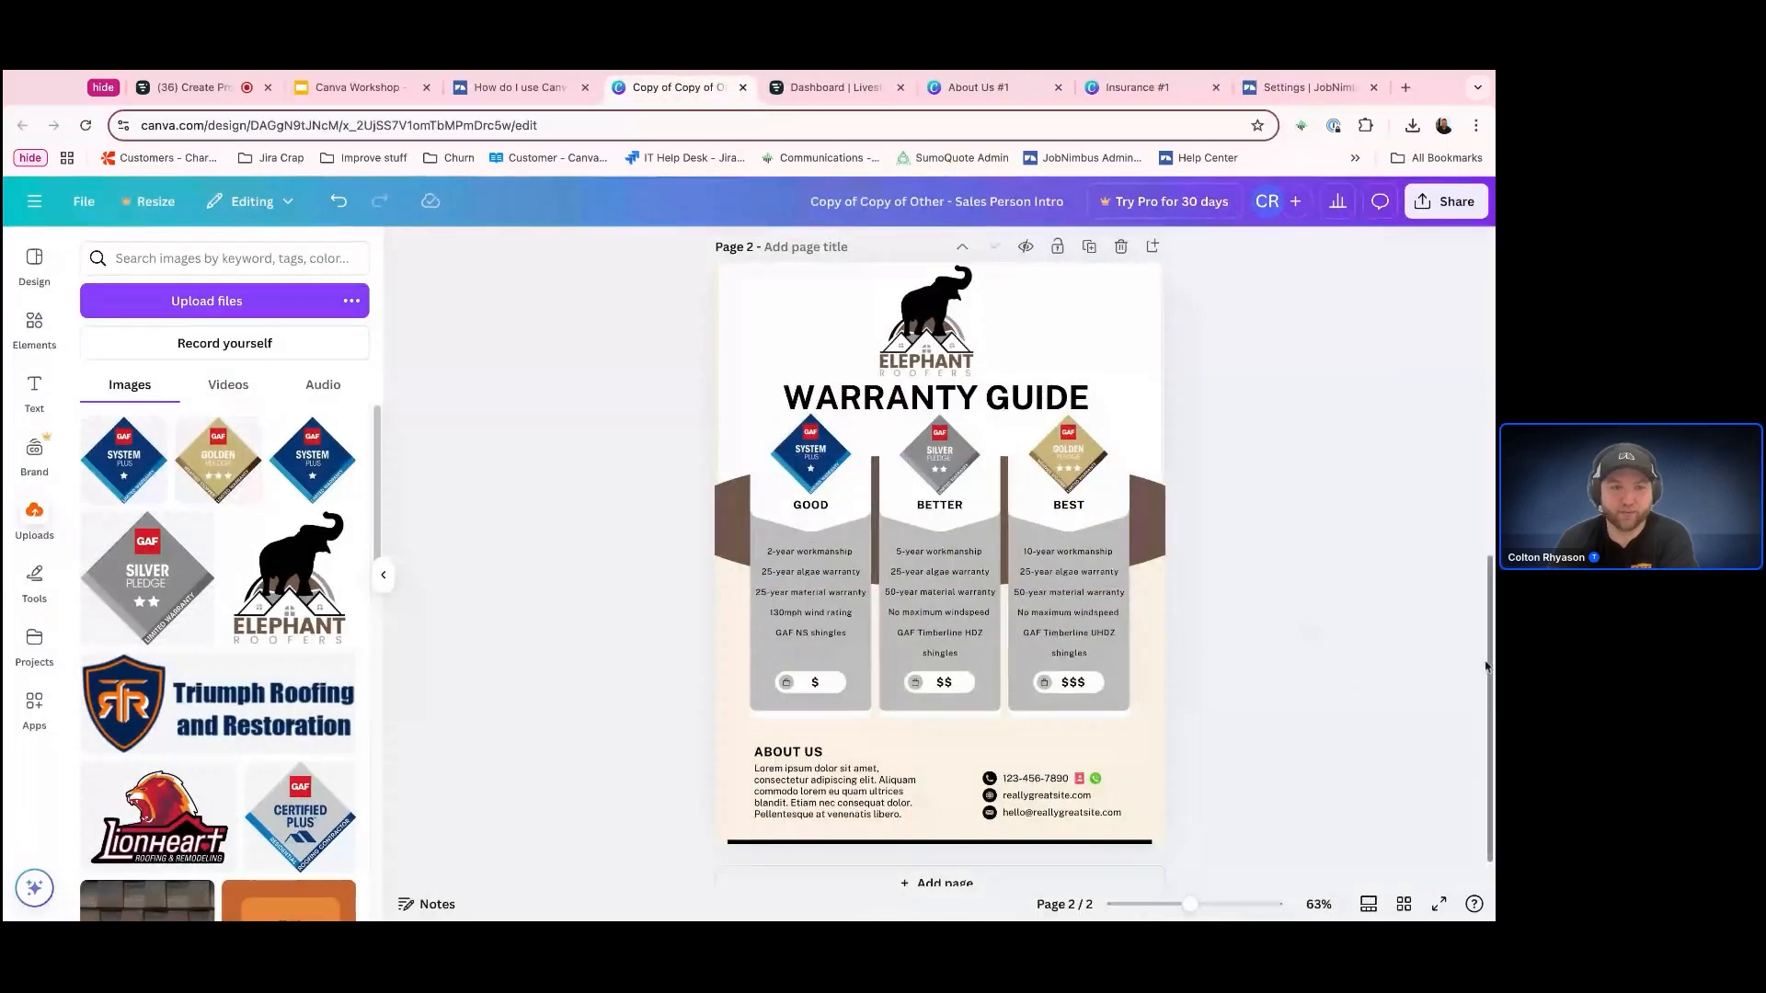
scroll(285, 828, down, 9)
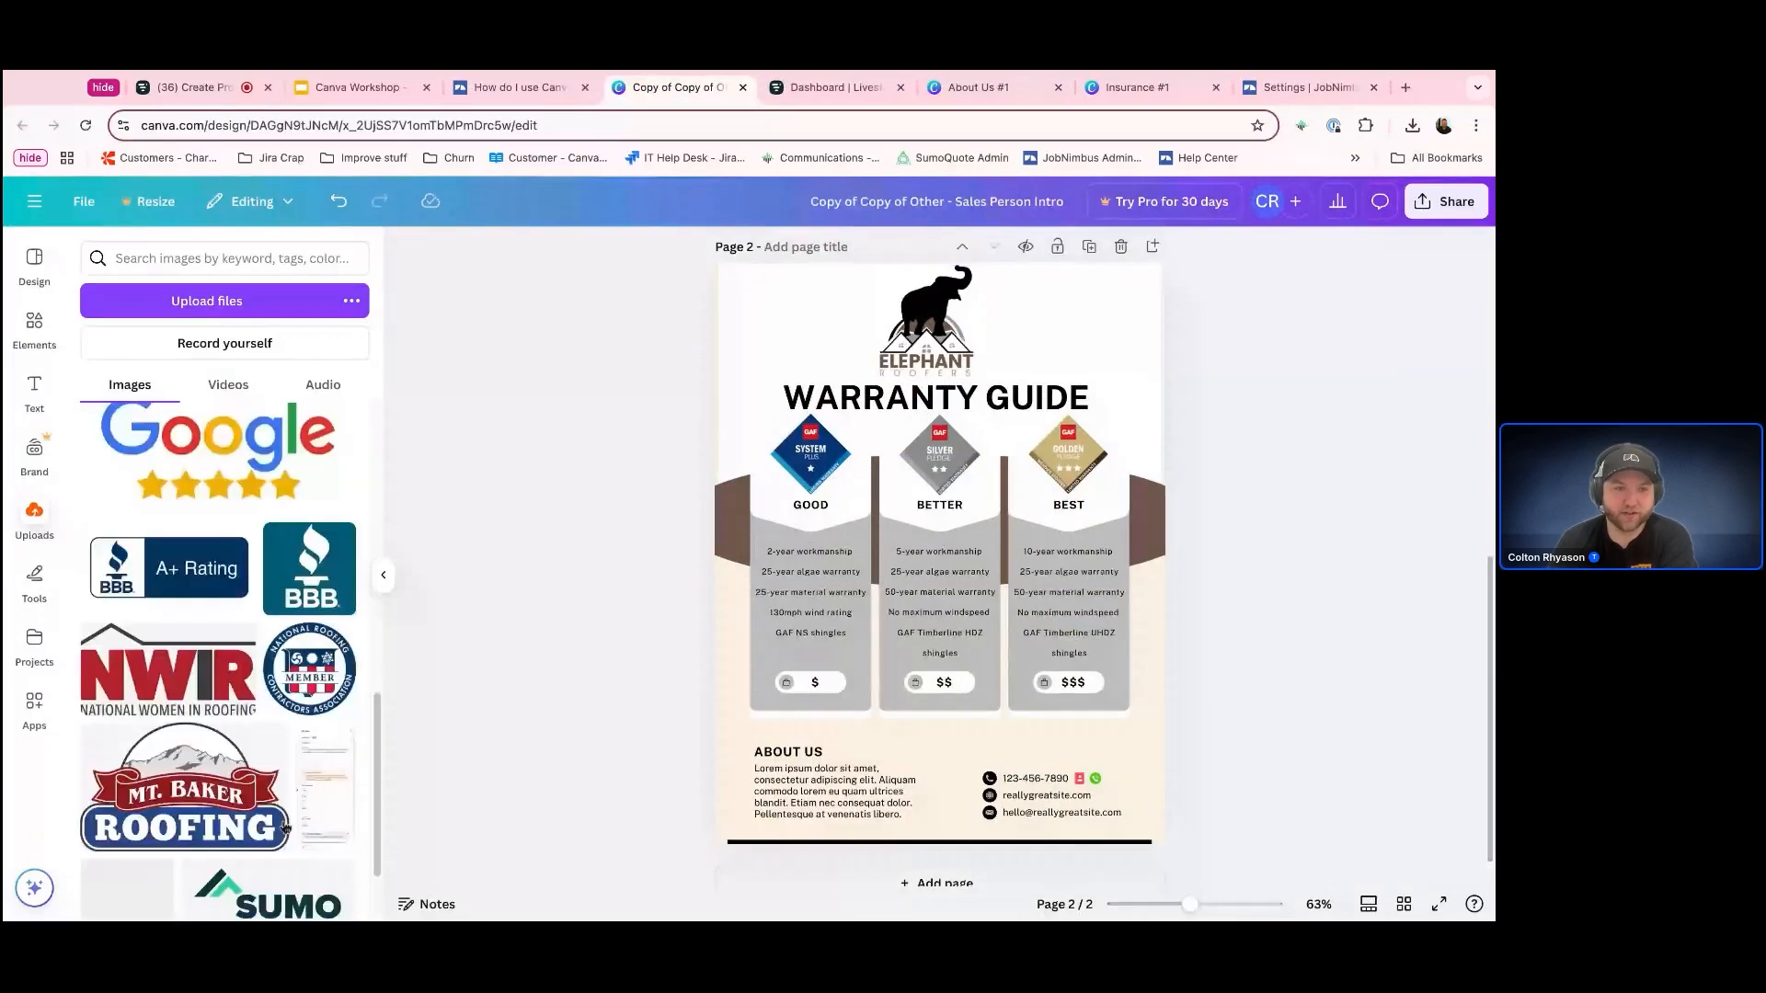
scroll(286, 828, down, 4)
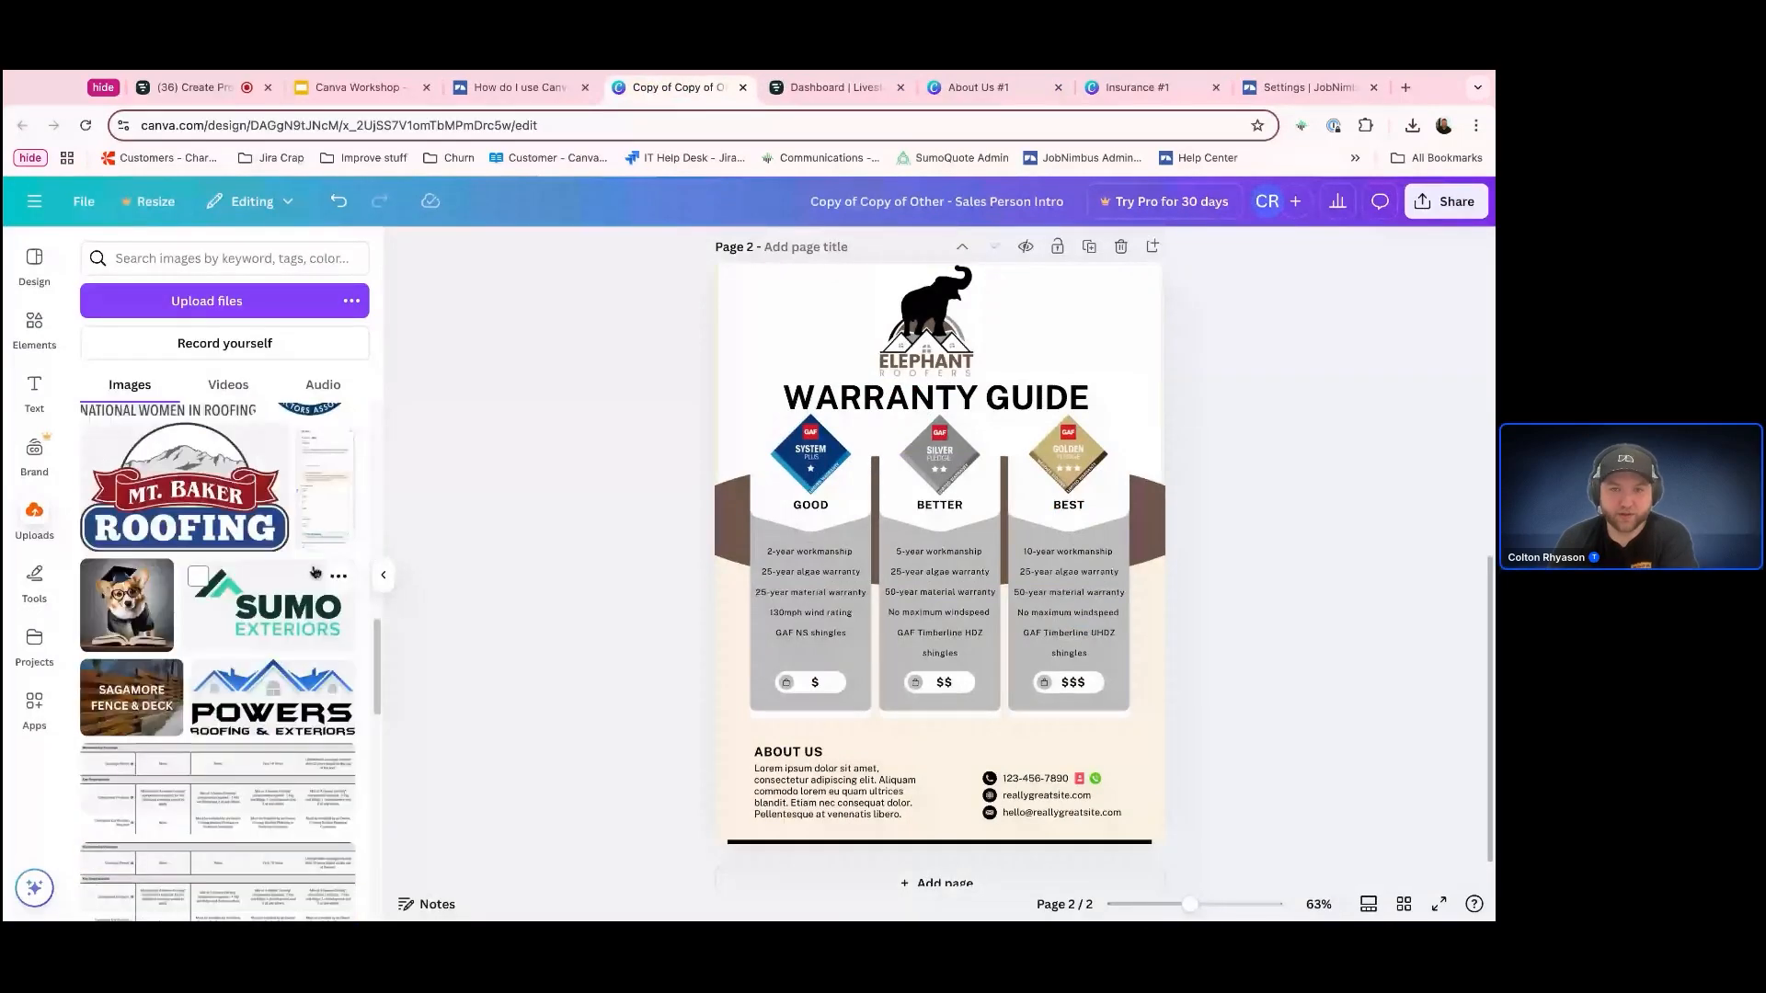
click(920, 332)
key(Delete)
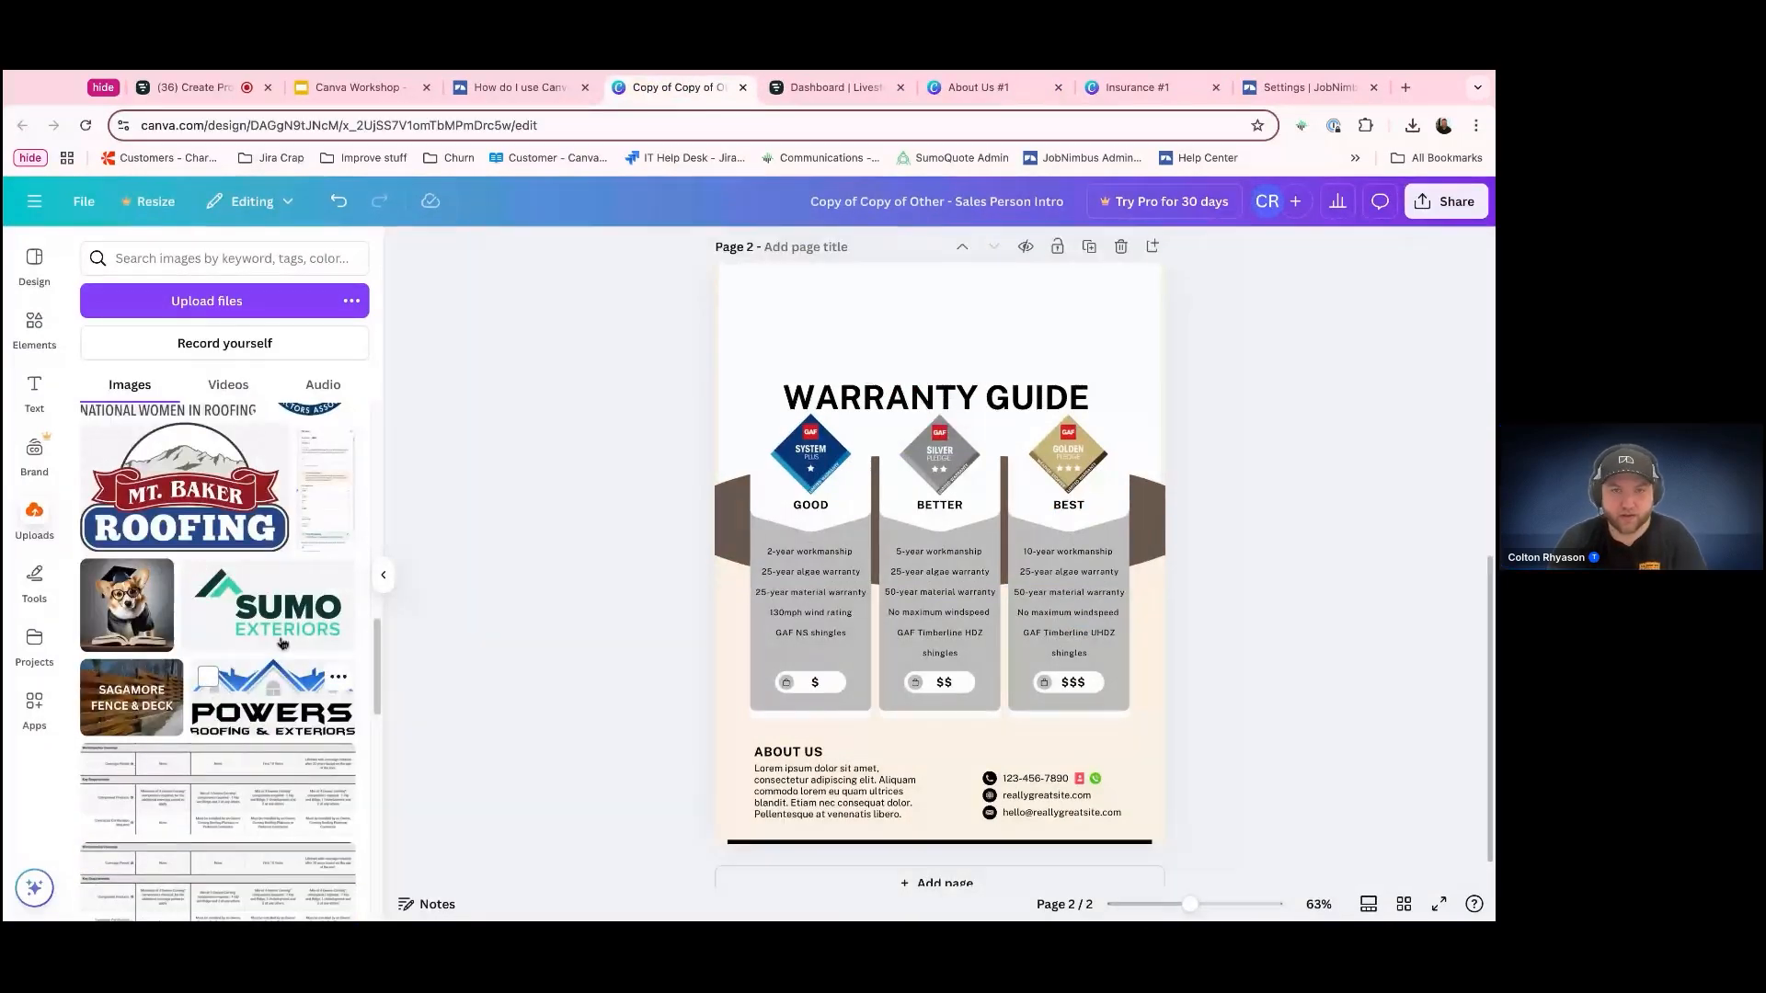
Place the Sumo Exteriors logo on page 2, shrink it and position it above the Warranty Guide title
drag(283, 642, 914, 368)
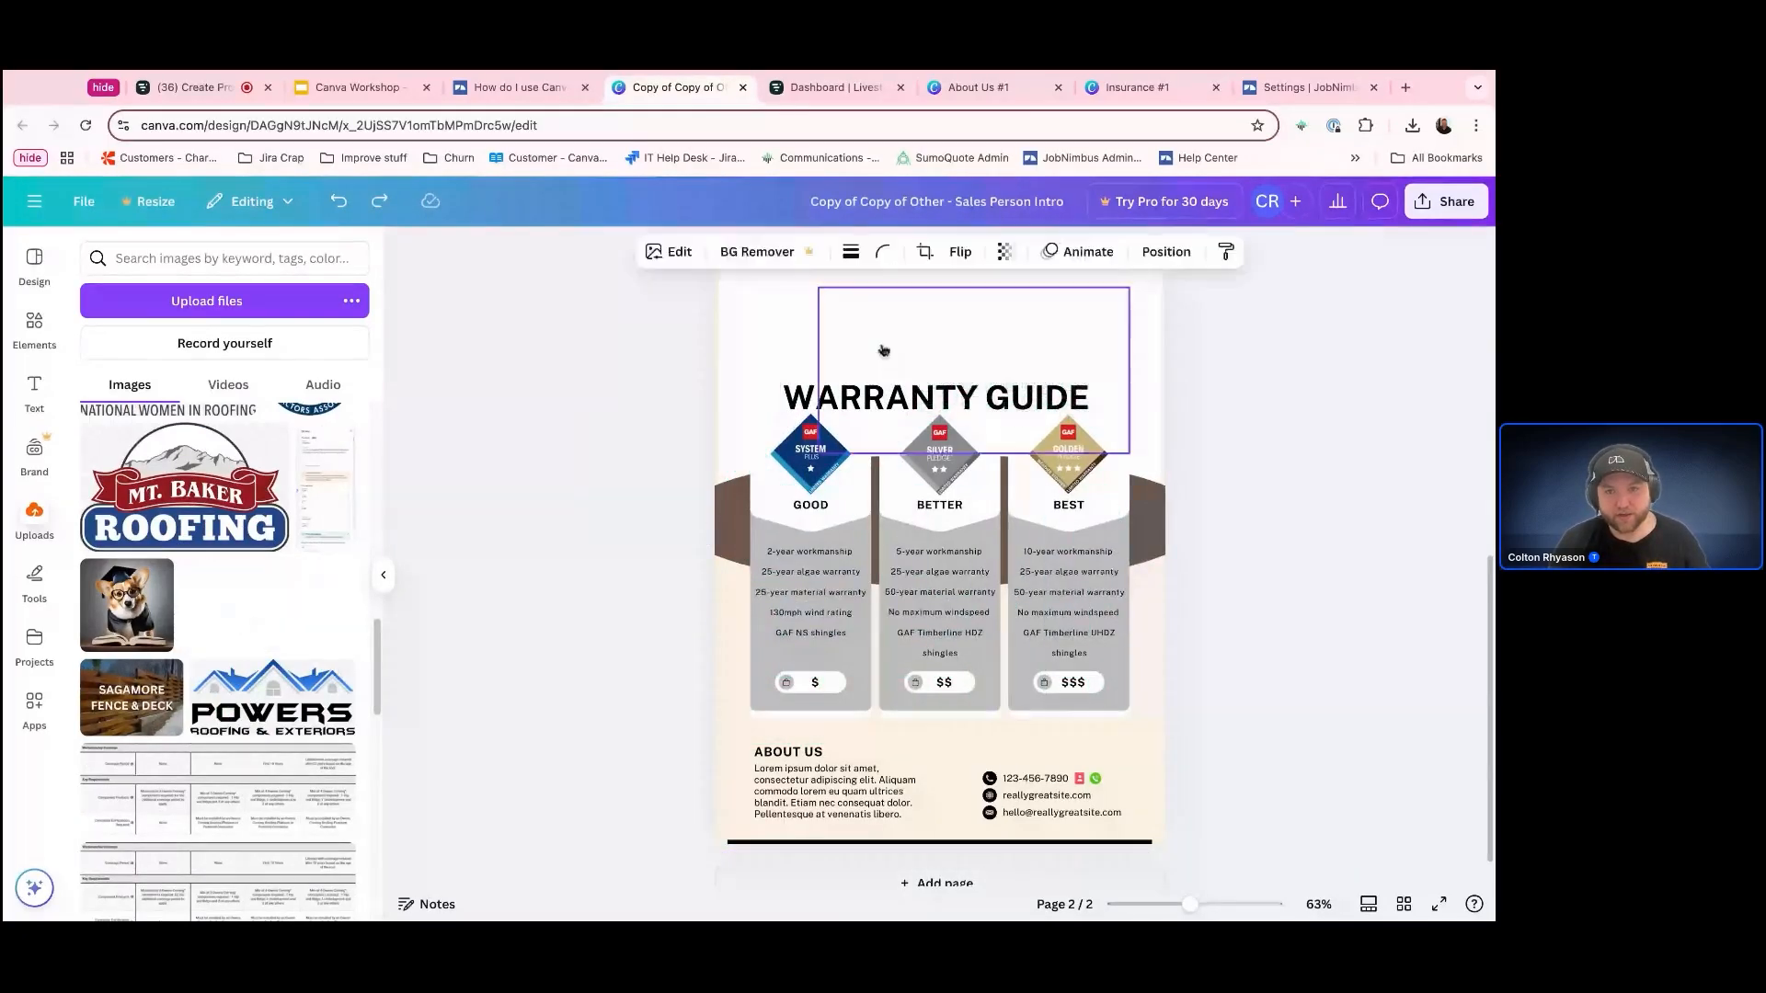
drag(1130, 289, 1053, 340)
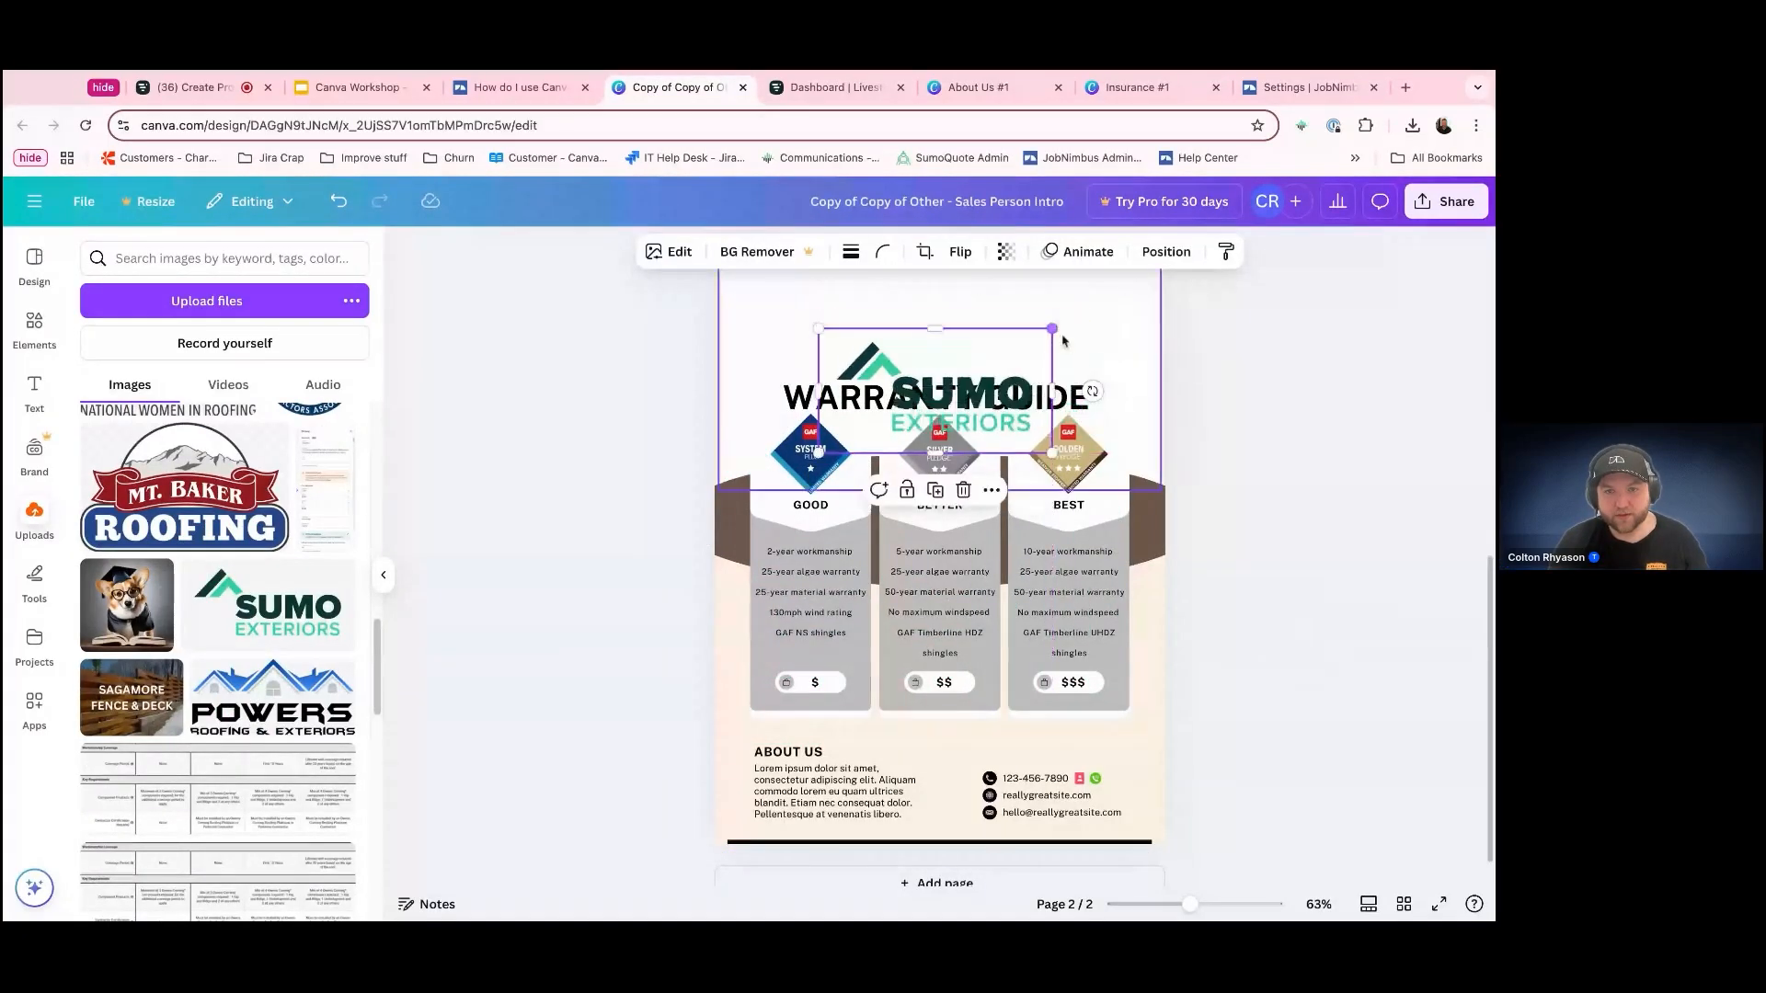
drag(1007, 435, 984, 354)
Apply the Sumo Exteriors logo's colors to the page, repeating it once for a different color arrangement
right_click(980, 357)
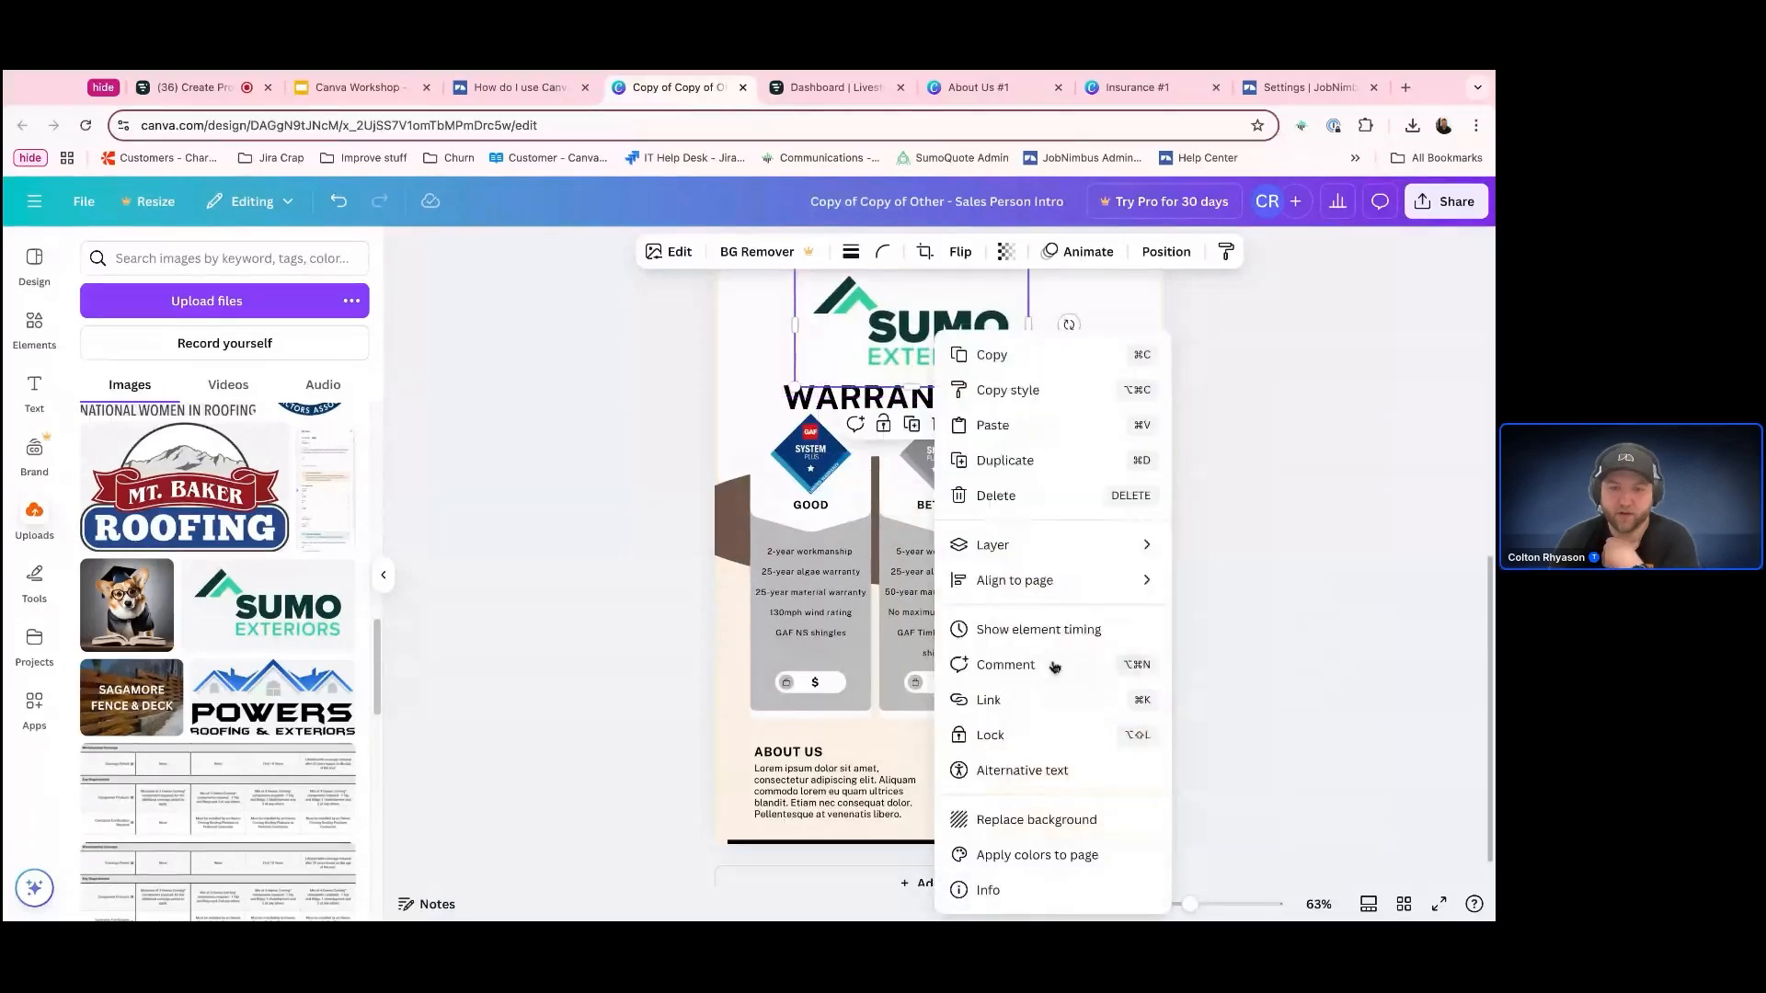
click(1034, 819)
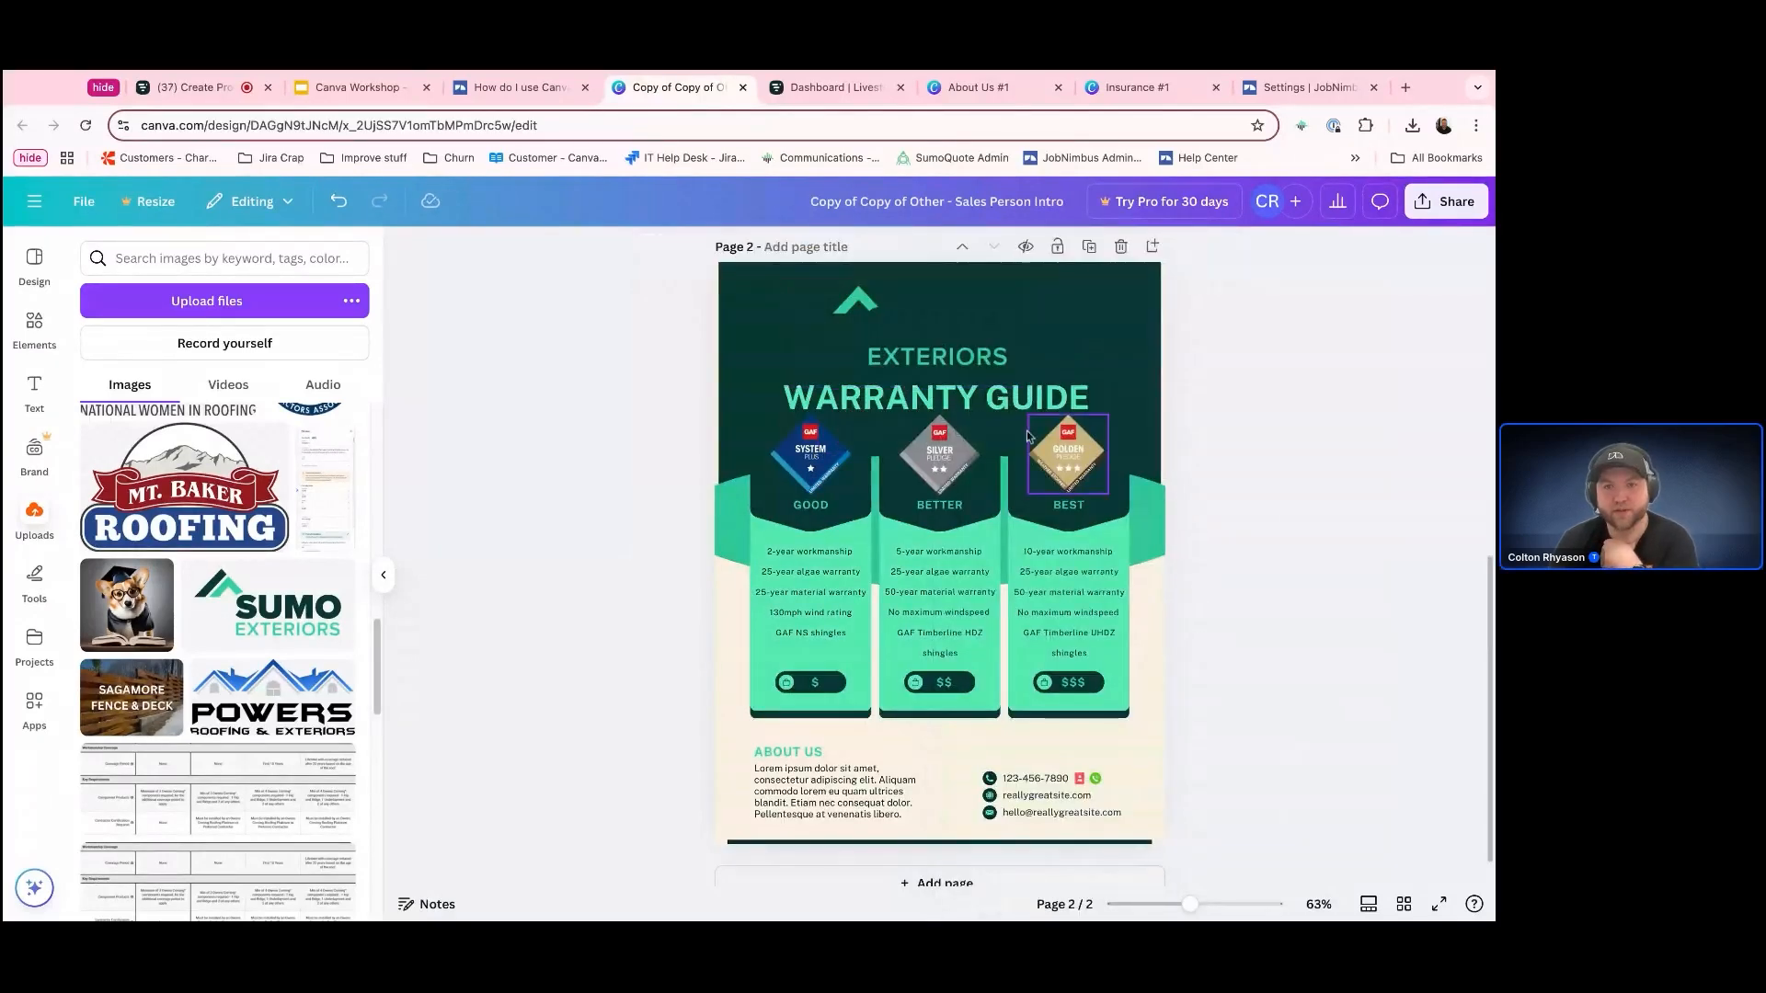
right_click(931, 338)
click(1021, 819)
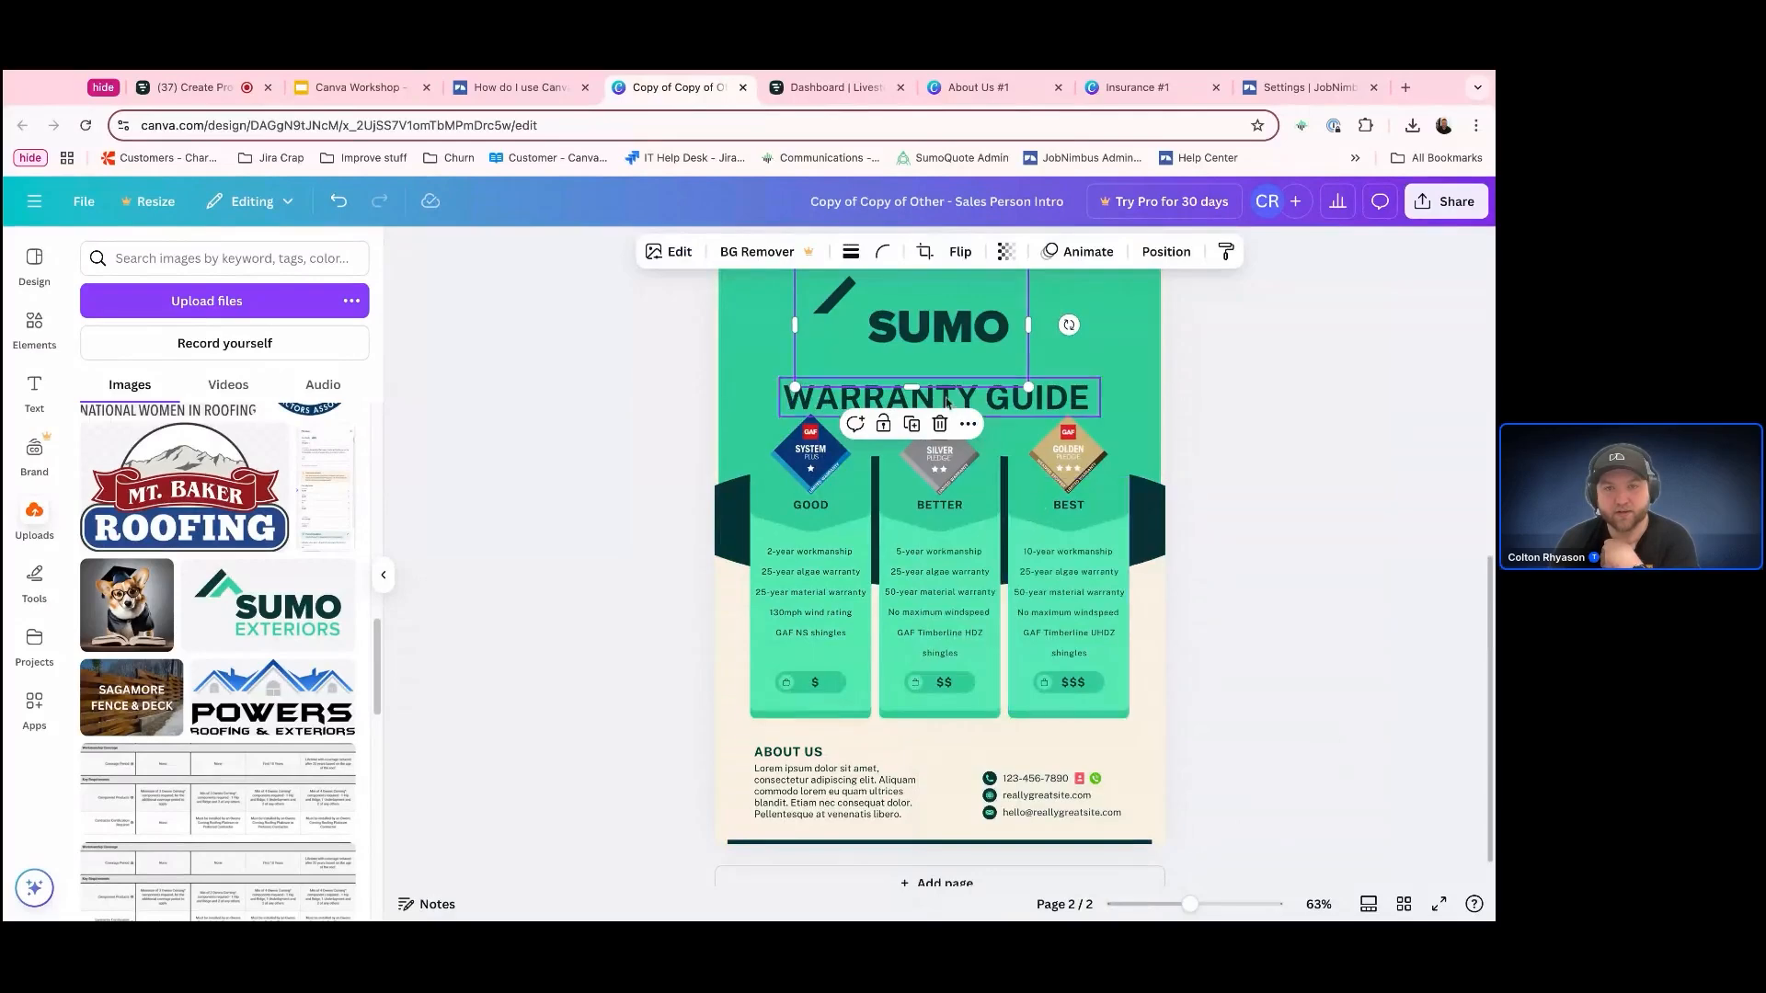
Change the header background shape behind the logo and Warranty Guide title to white
click(1147, 357)
click(553, 251)
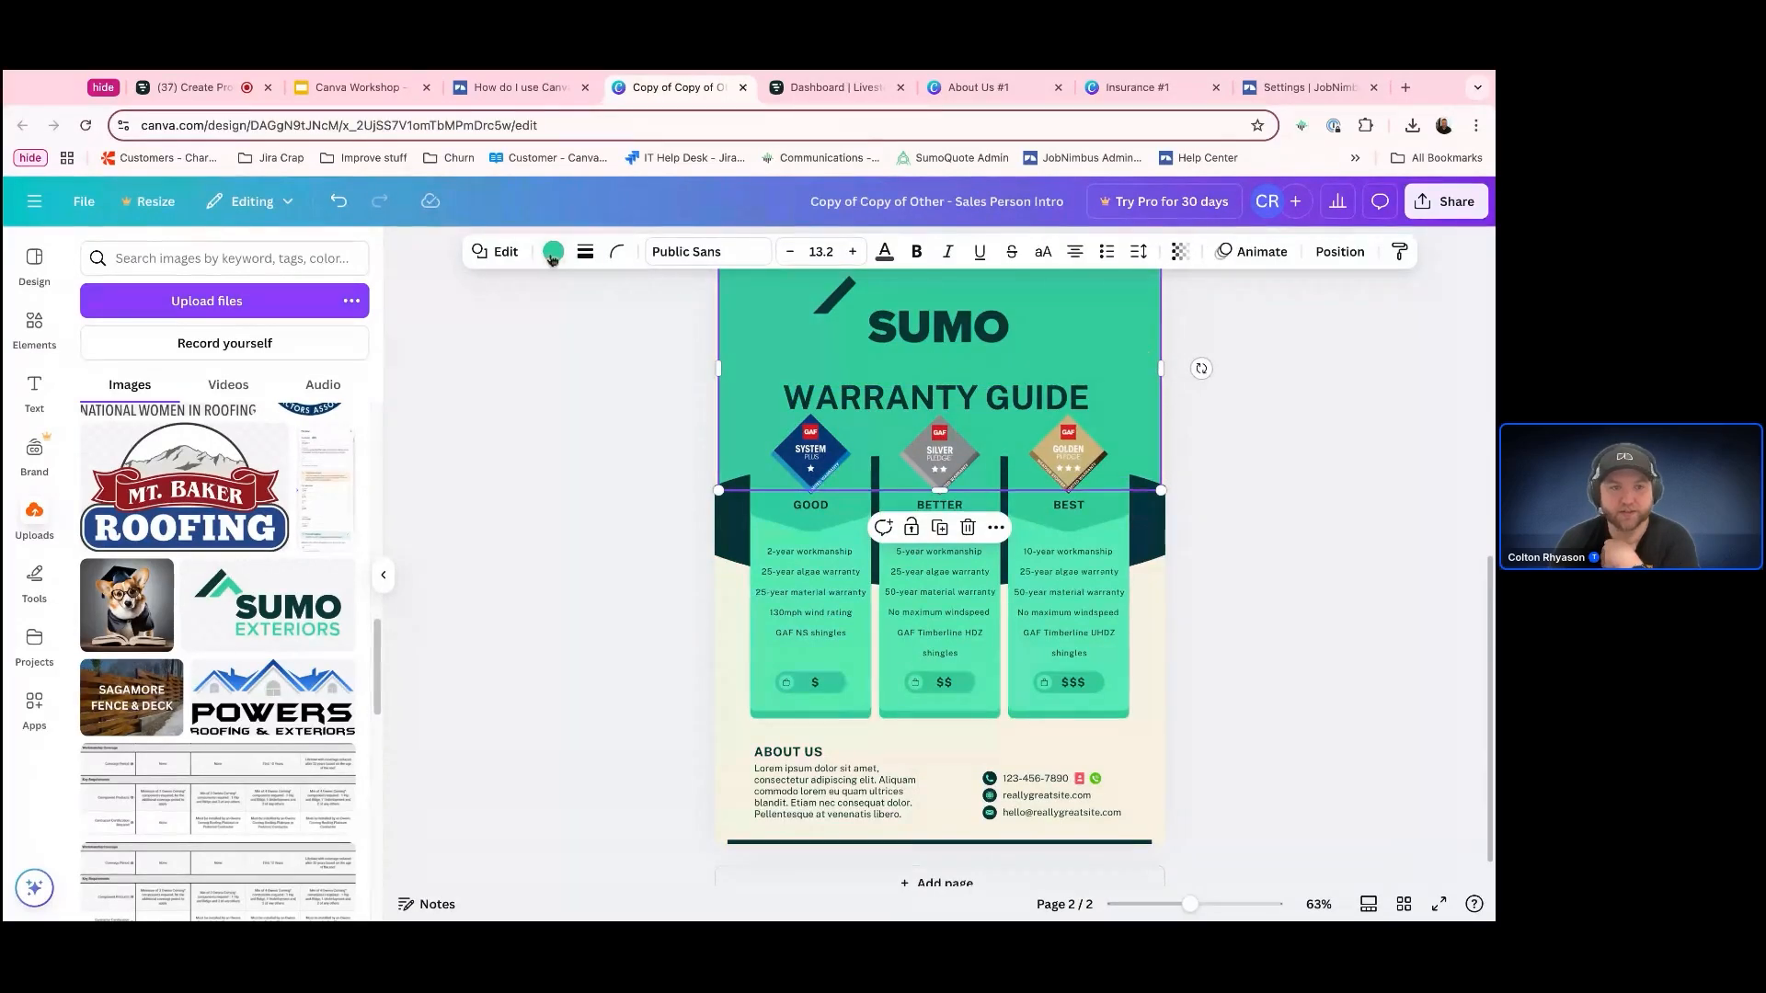
click(335, 430)
scroll(1426, 644, up, 3)
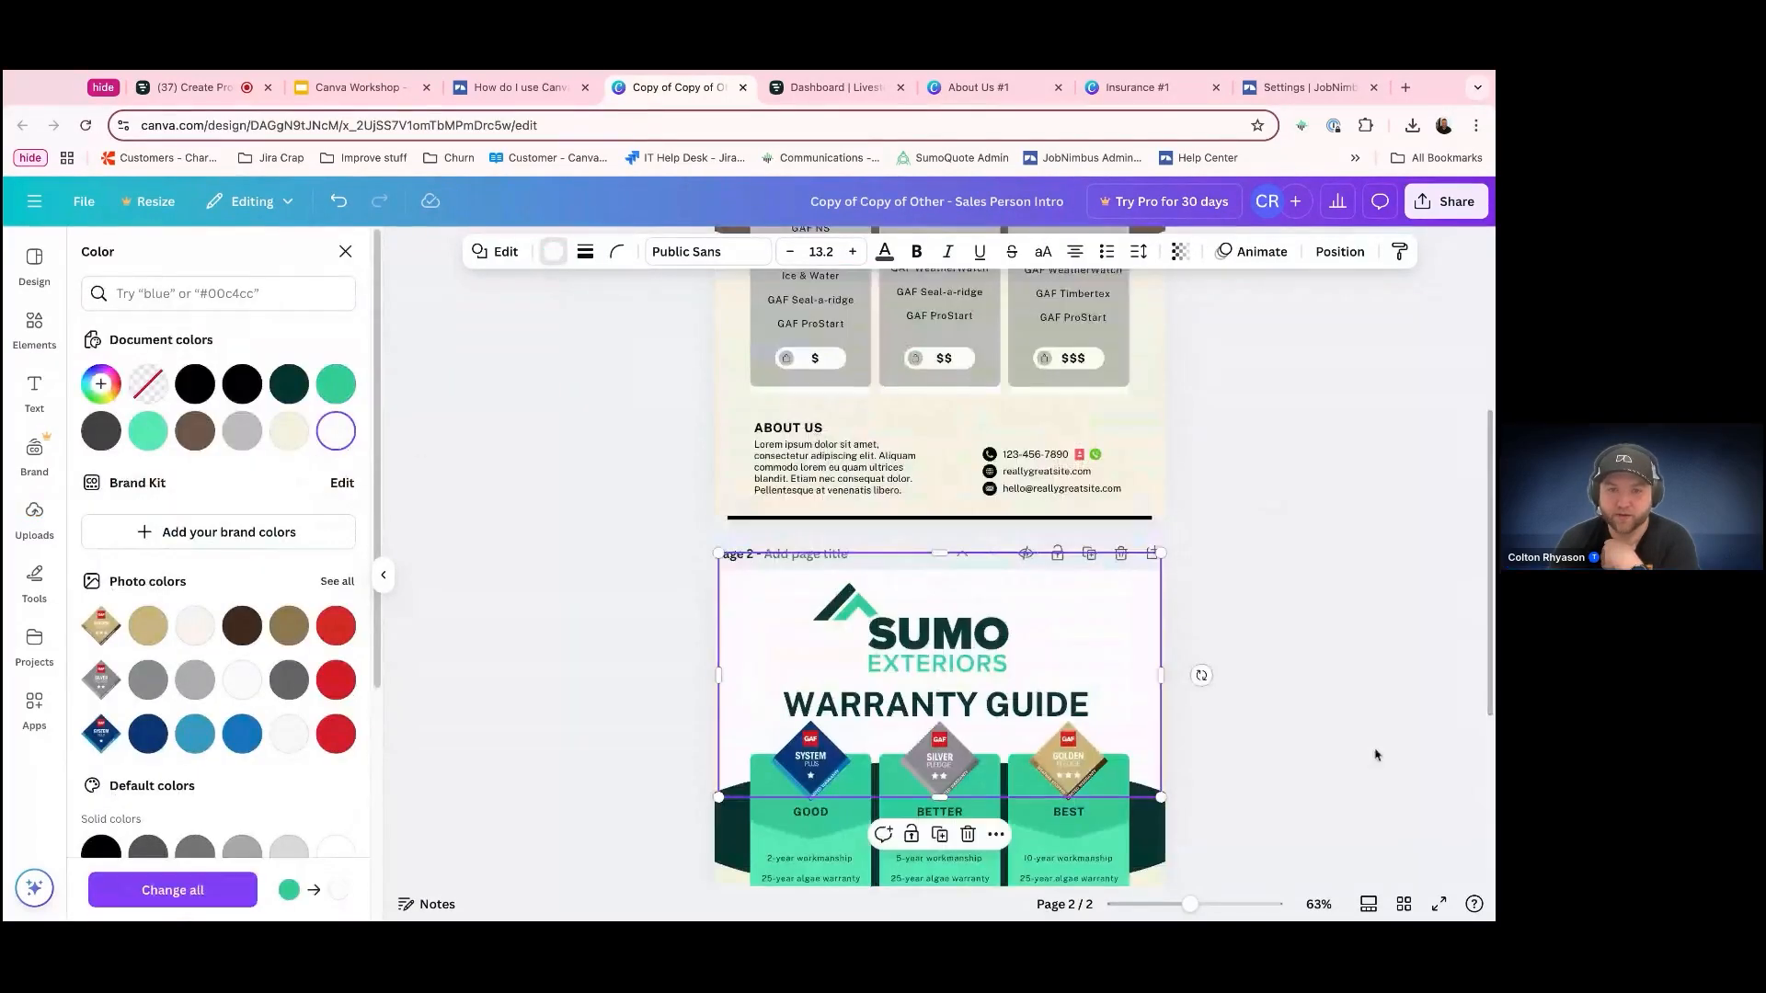
click(1368, 819)
scroll(1336, 803, down, 3)
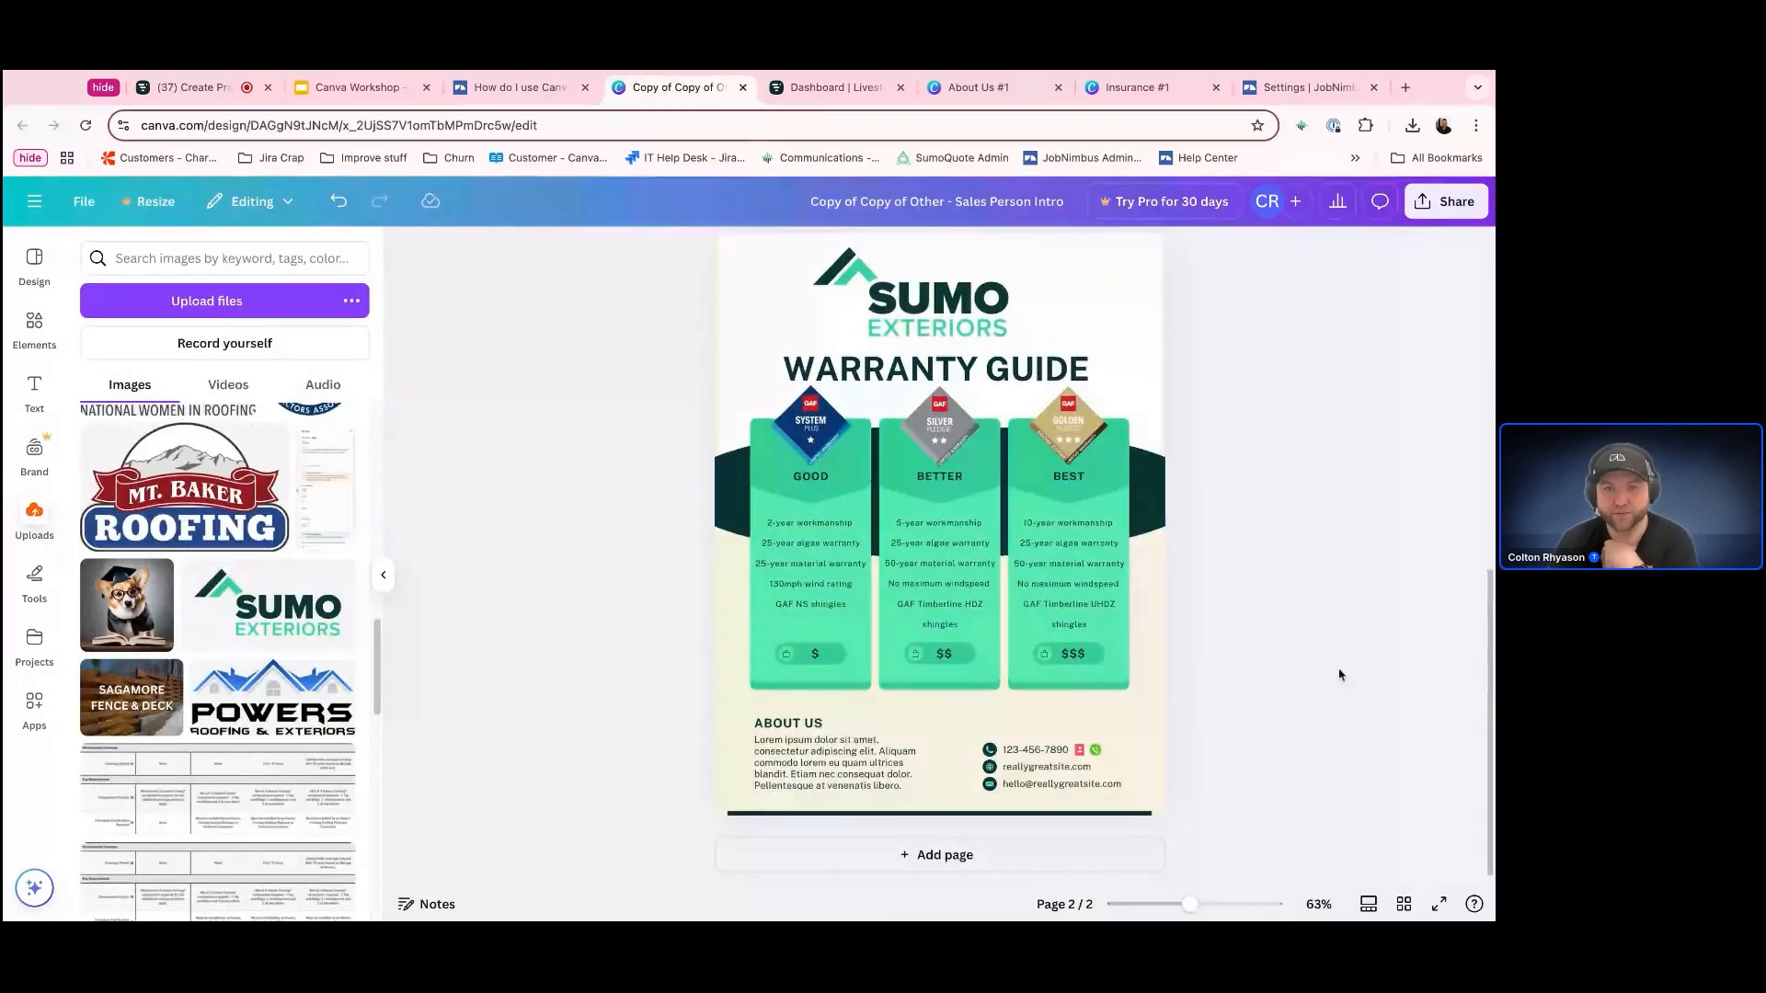
right_click(982, 327)
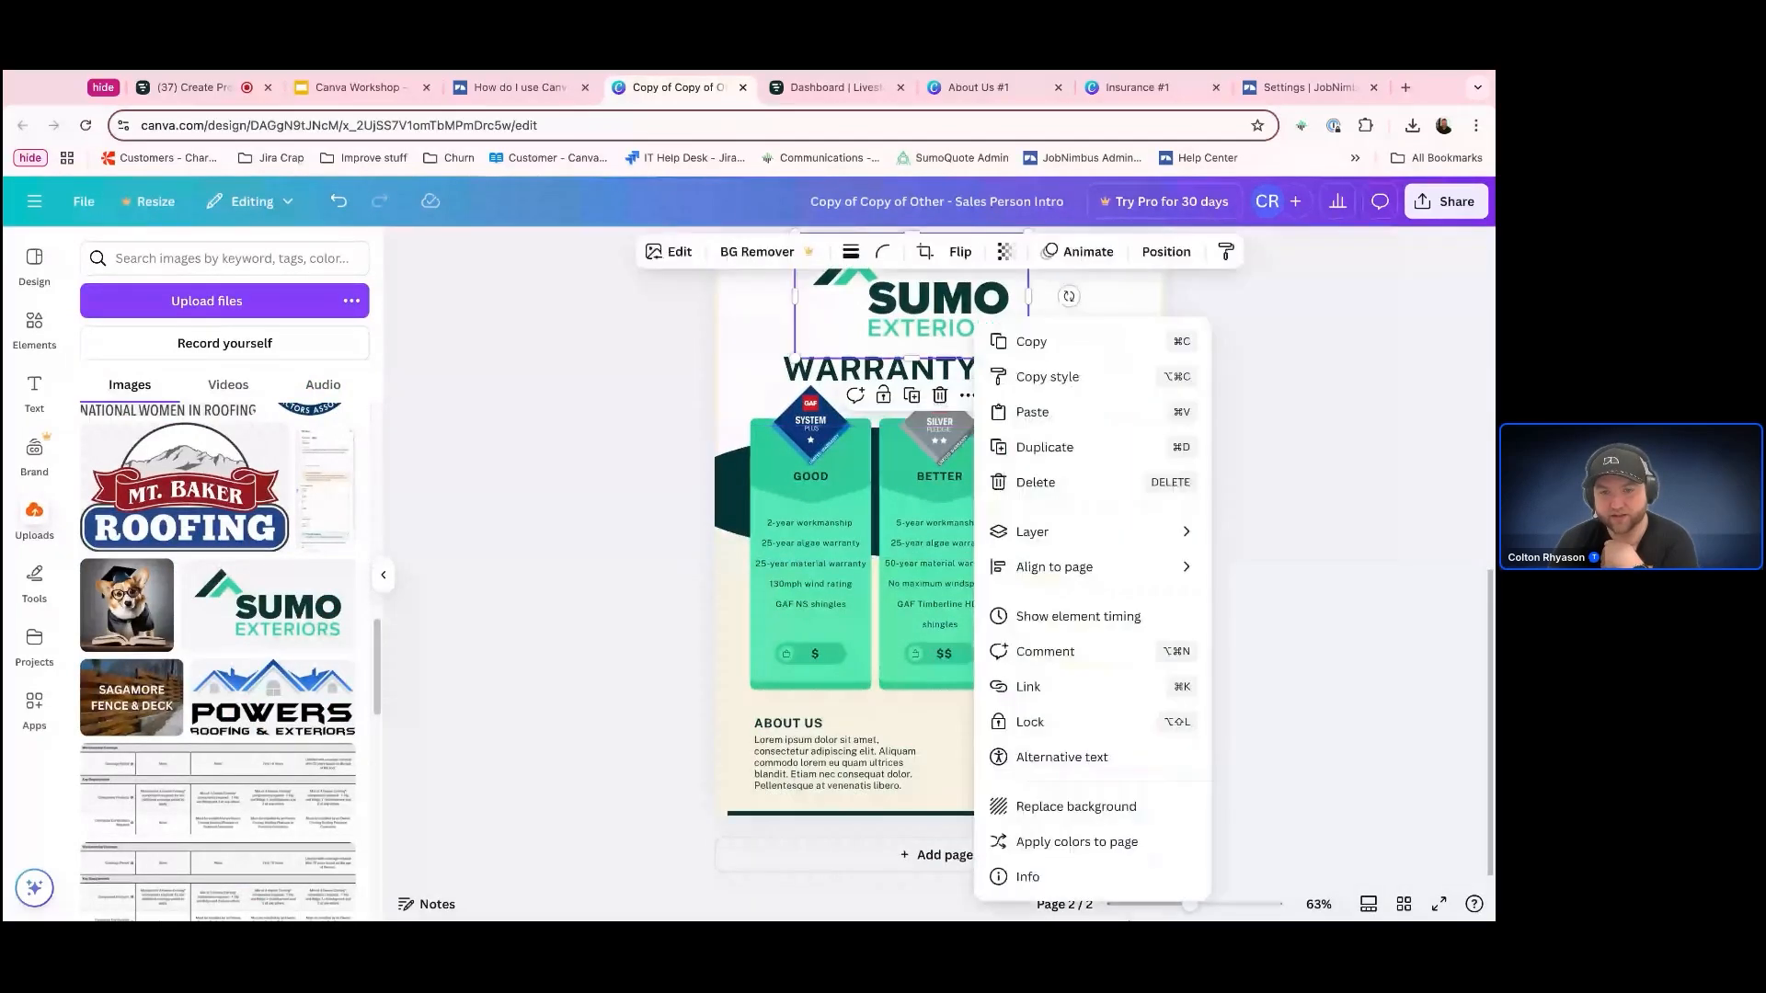
click(1326, 688)
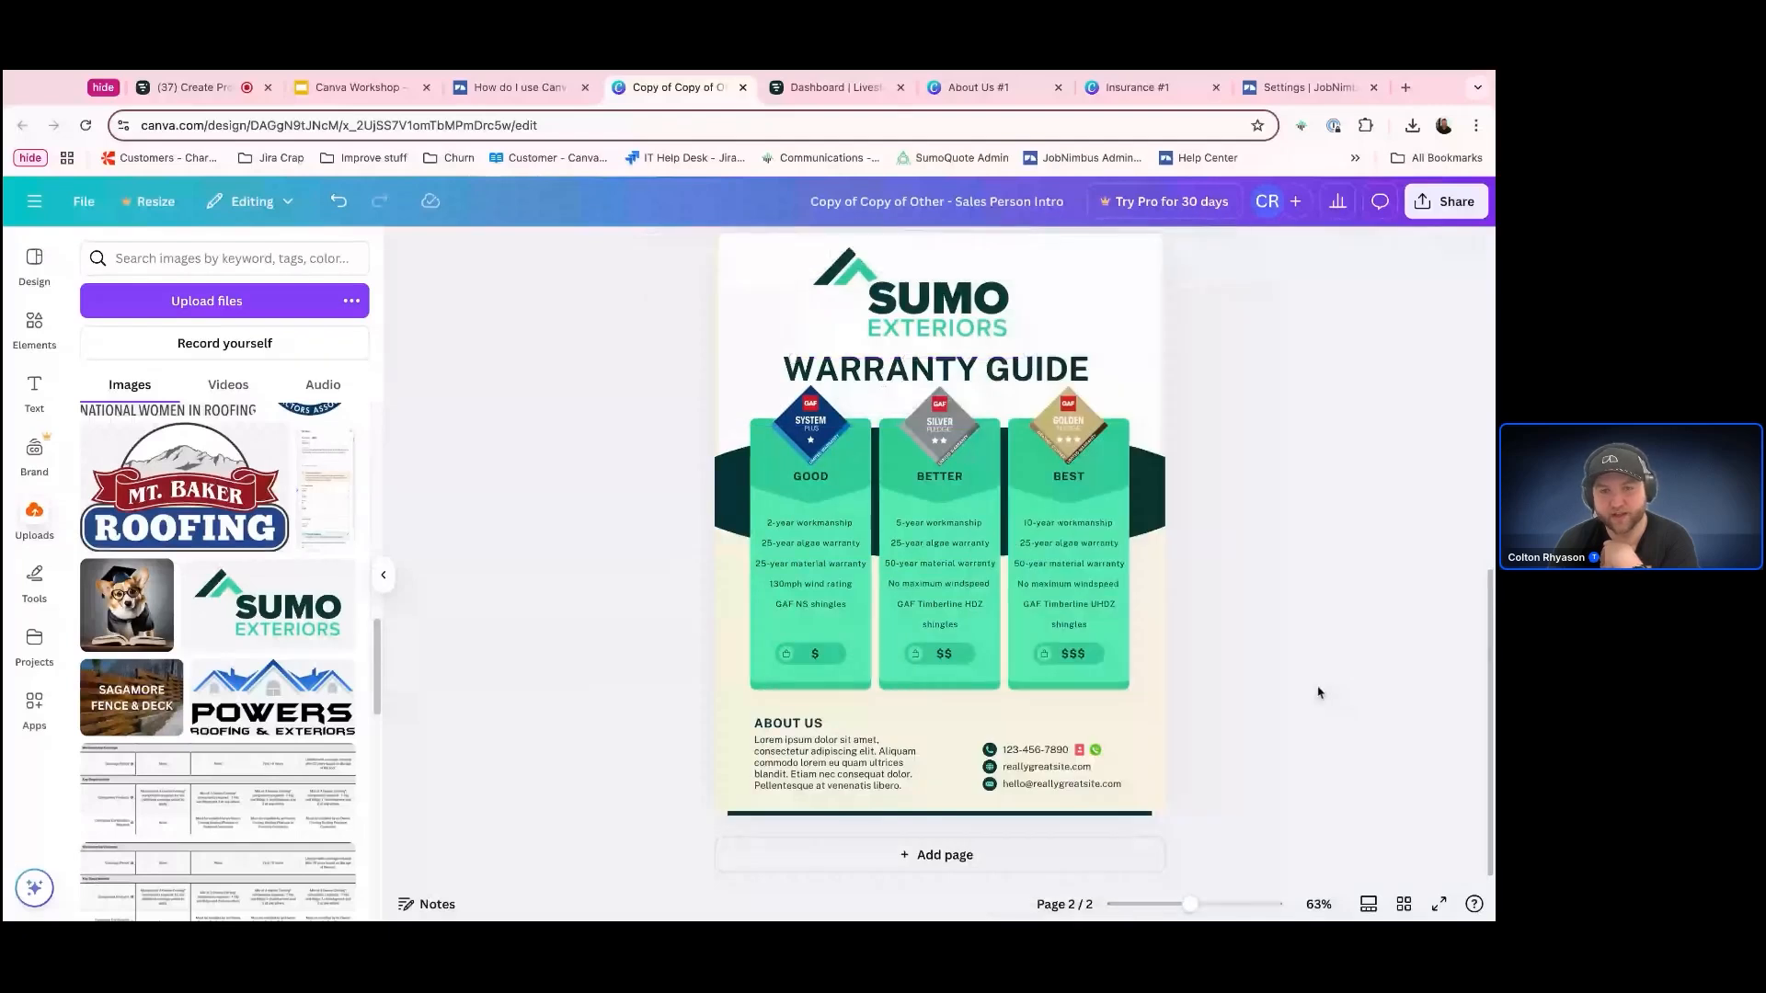
scroll(1316, 693, up, 1)
scroll(1306, 697, up, 1)
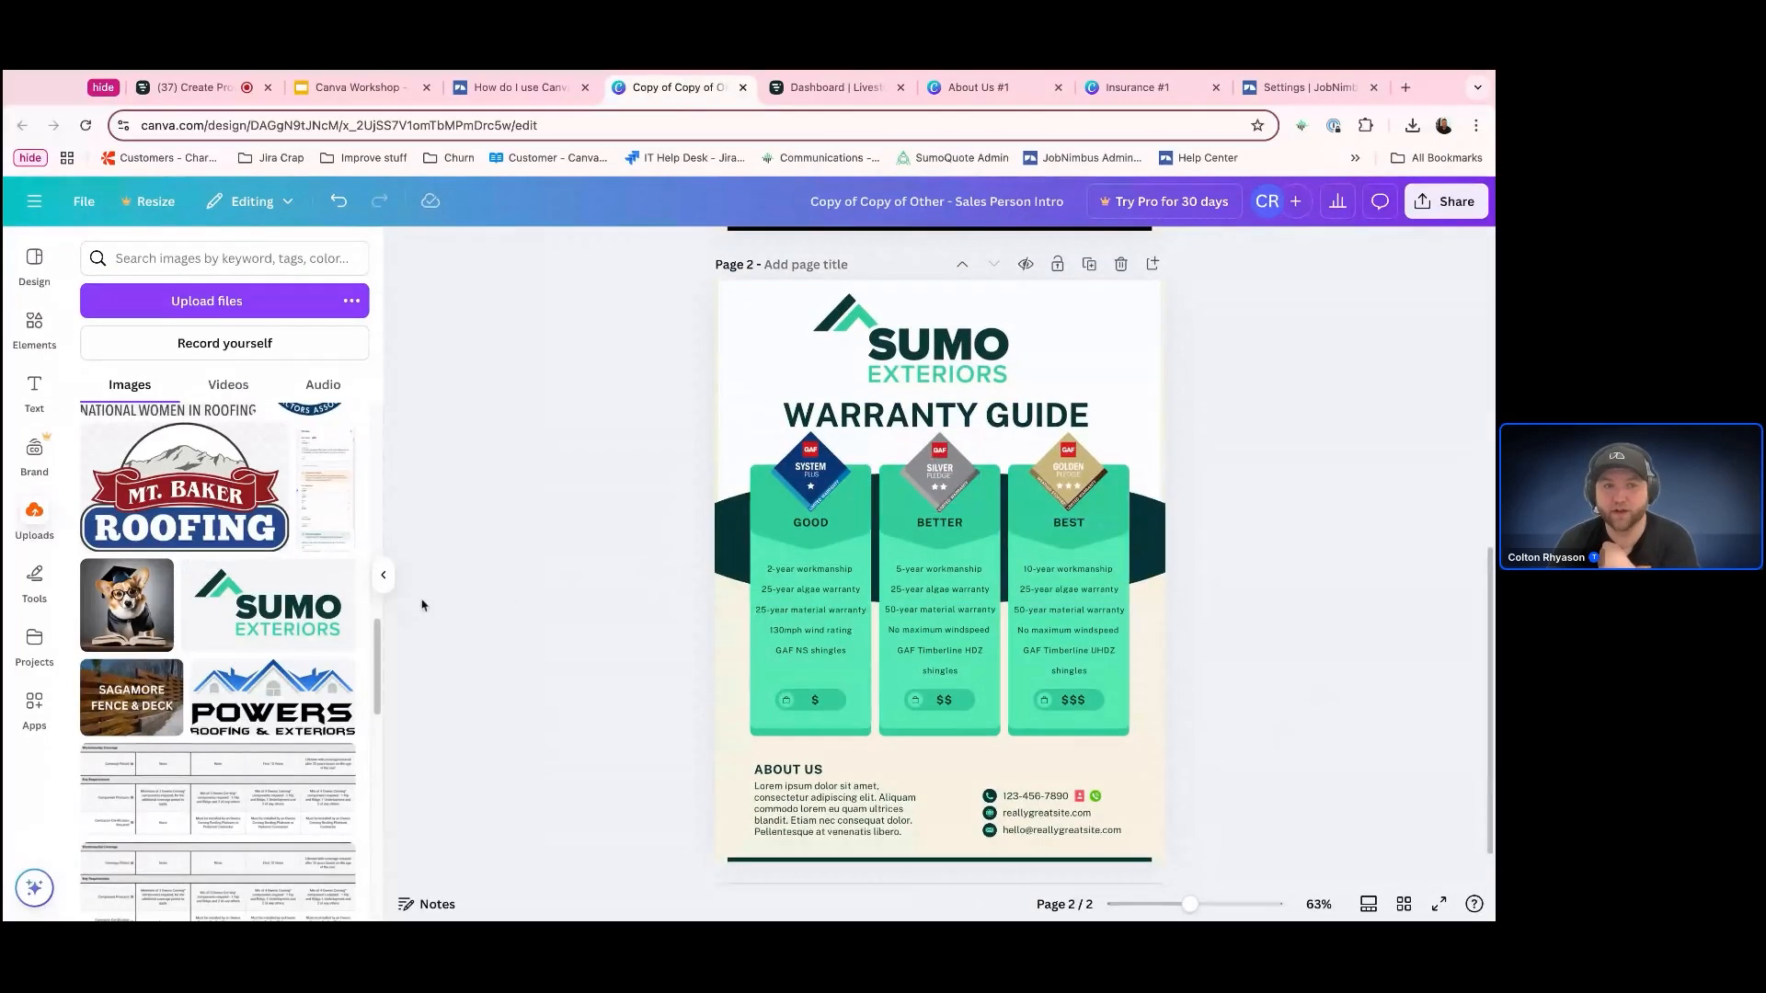
Search the design templates for "product comparison", browse the results and look back over the Pricing Guide and Warranty Guide pages
click(34, 262)
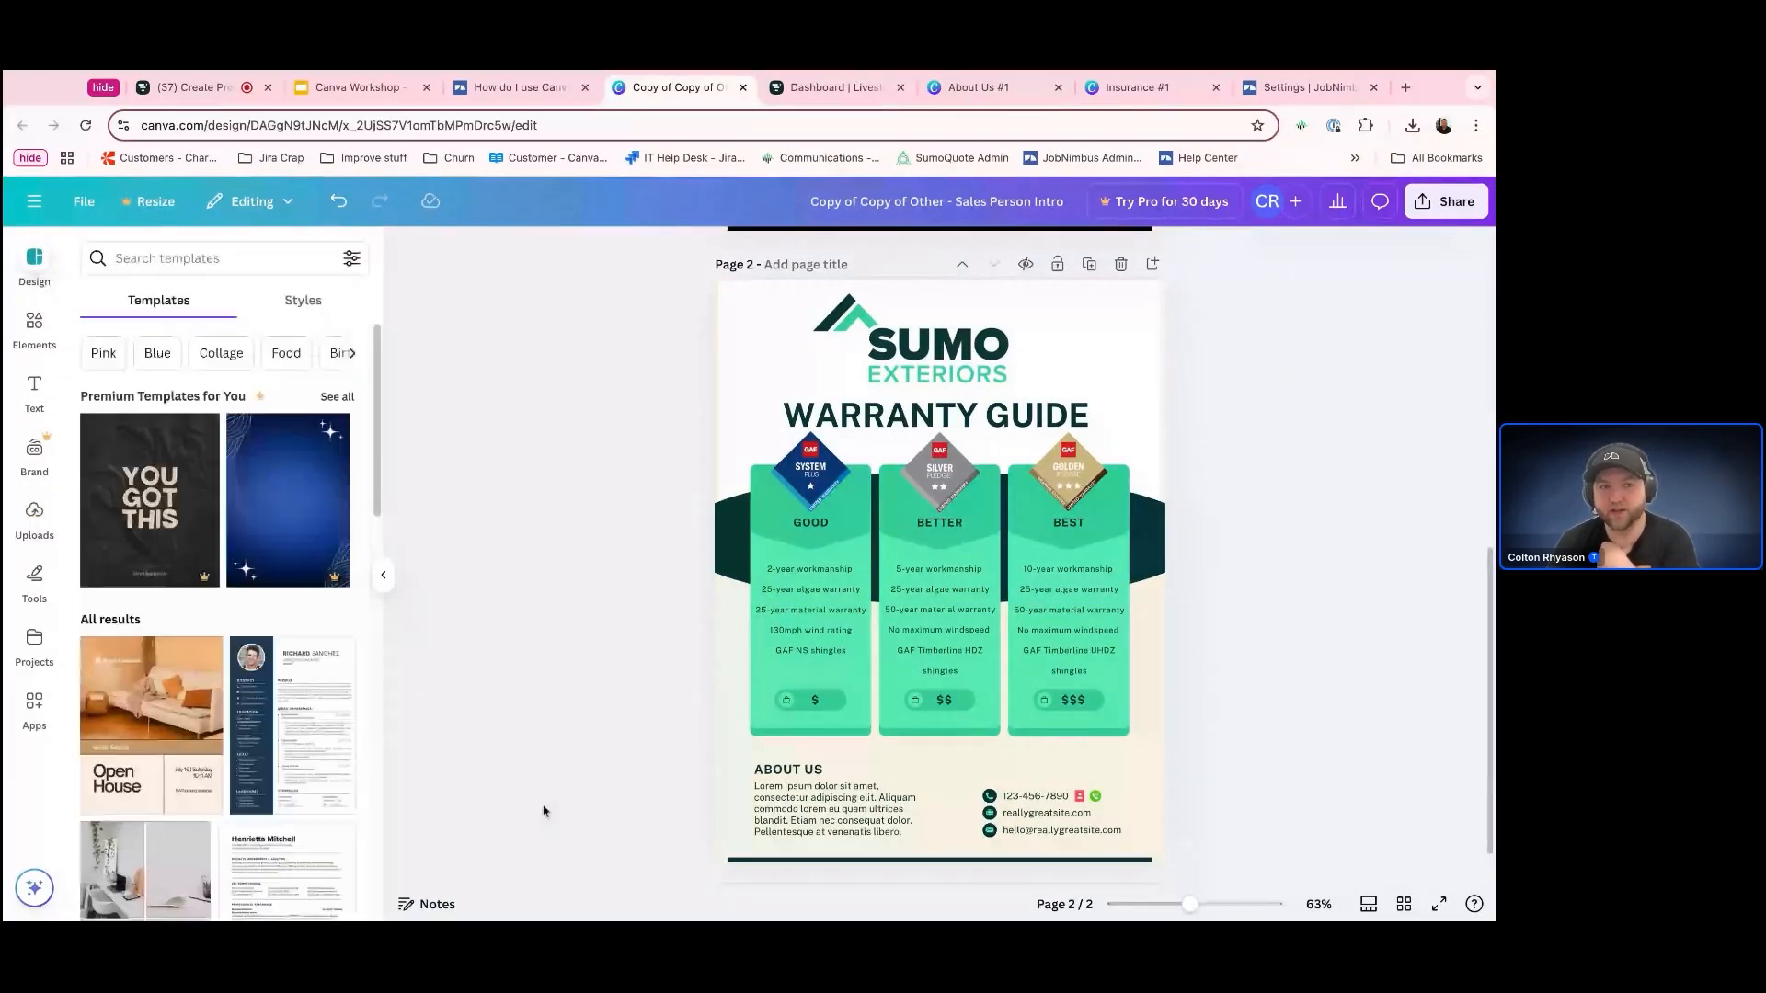
click(139, 262)
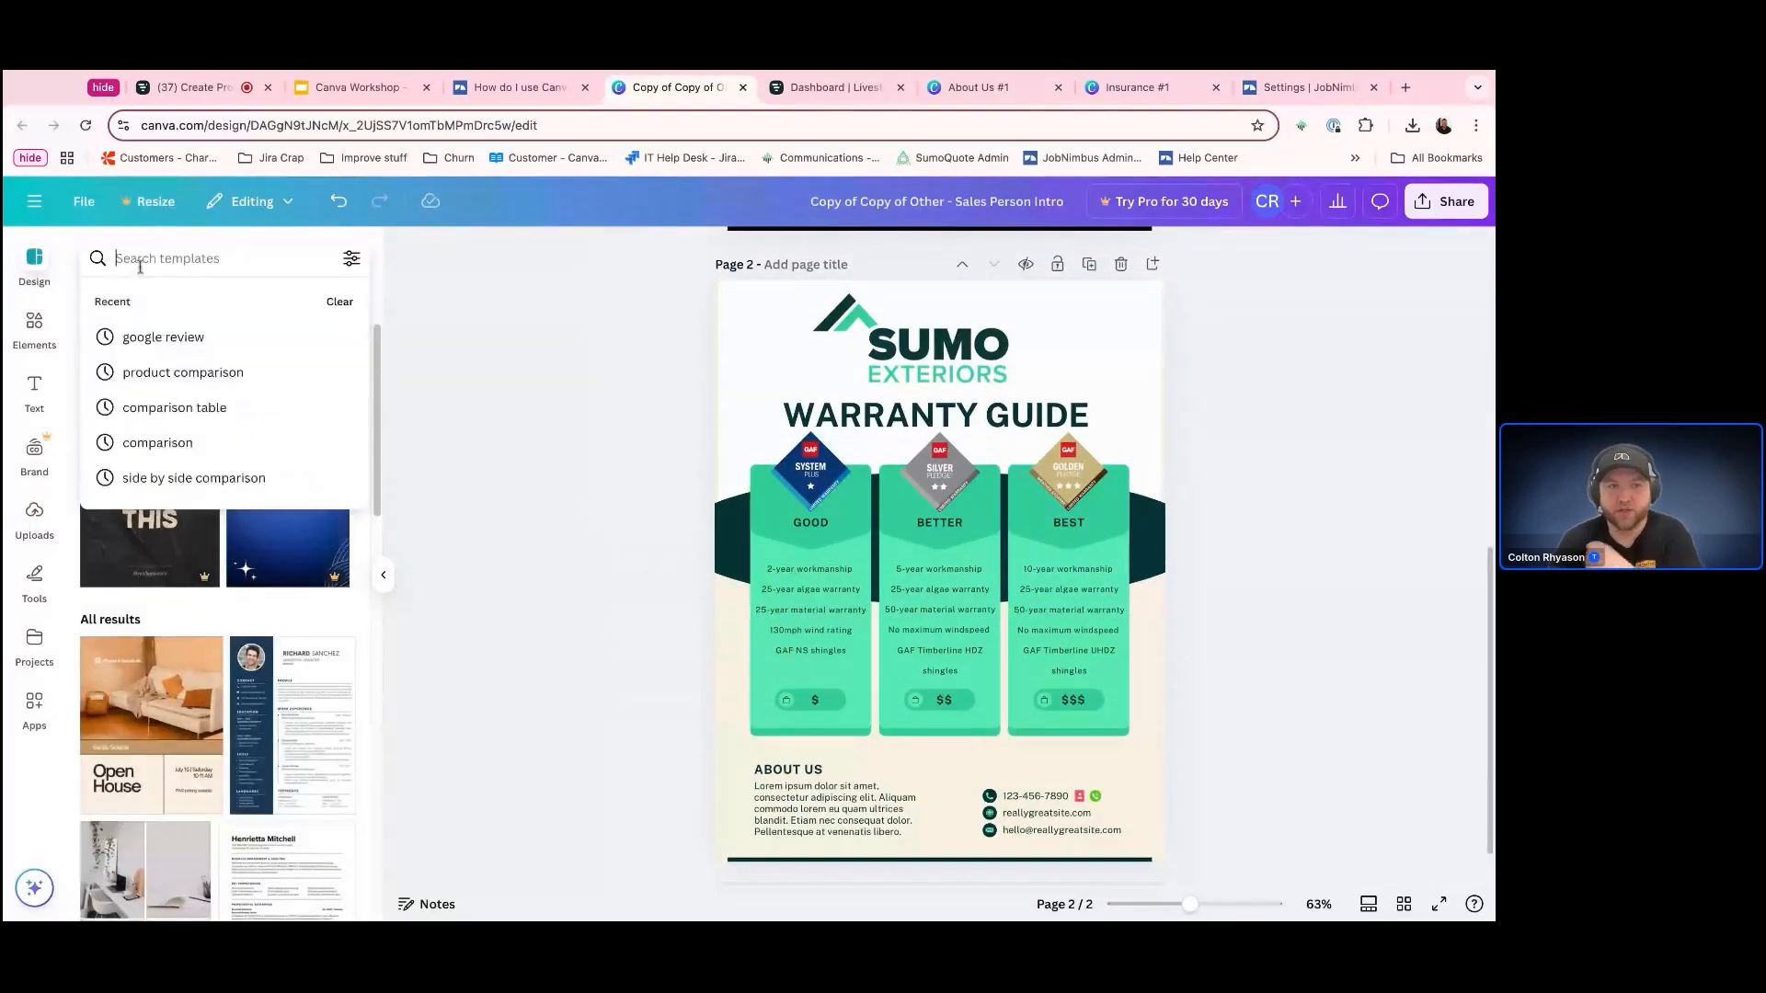
click(188, 373)
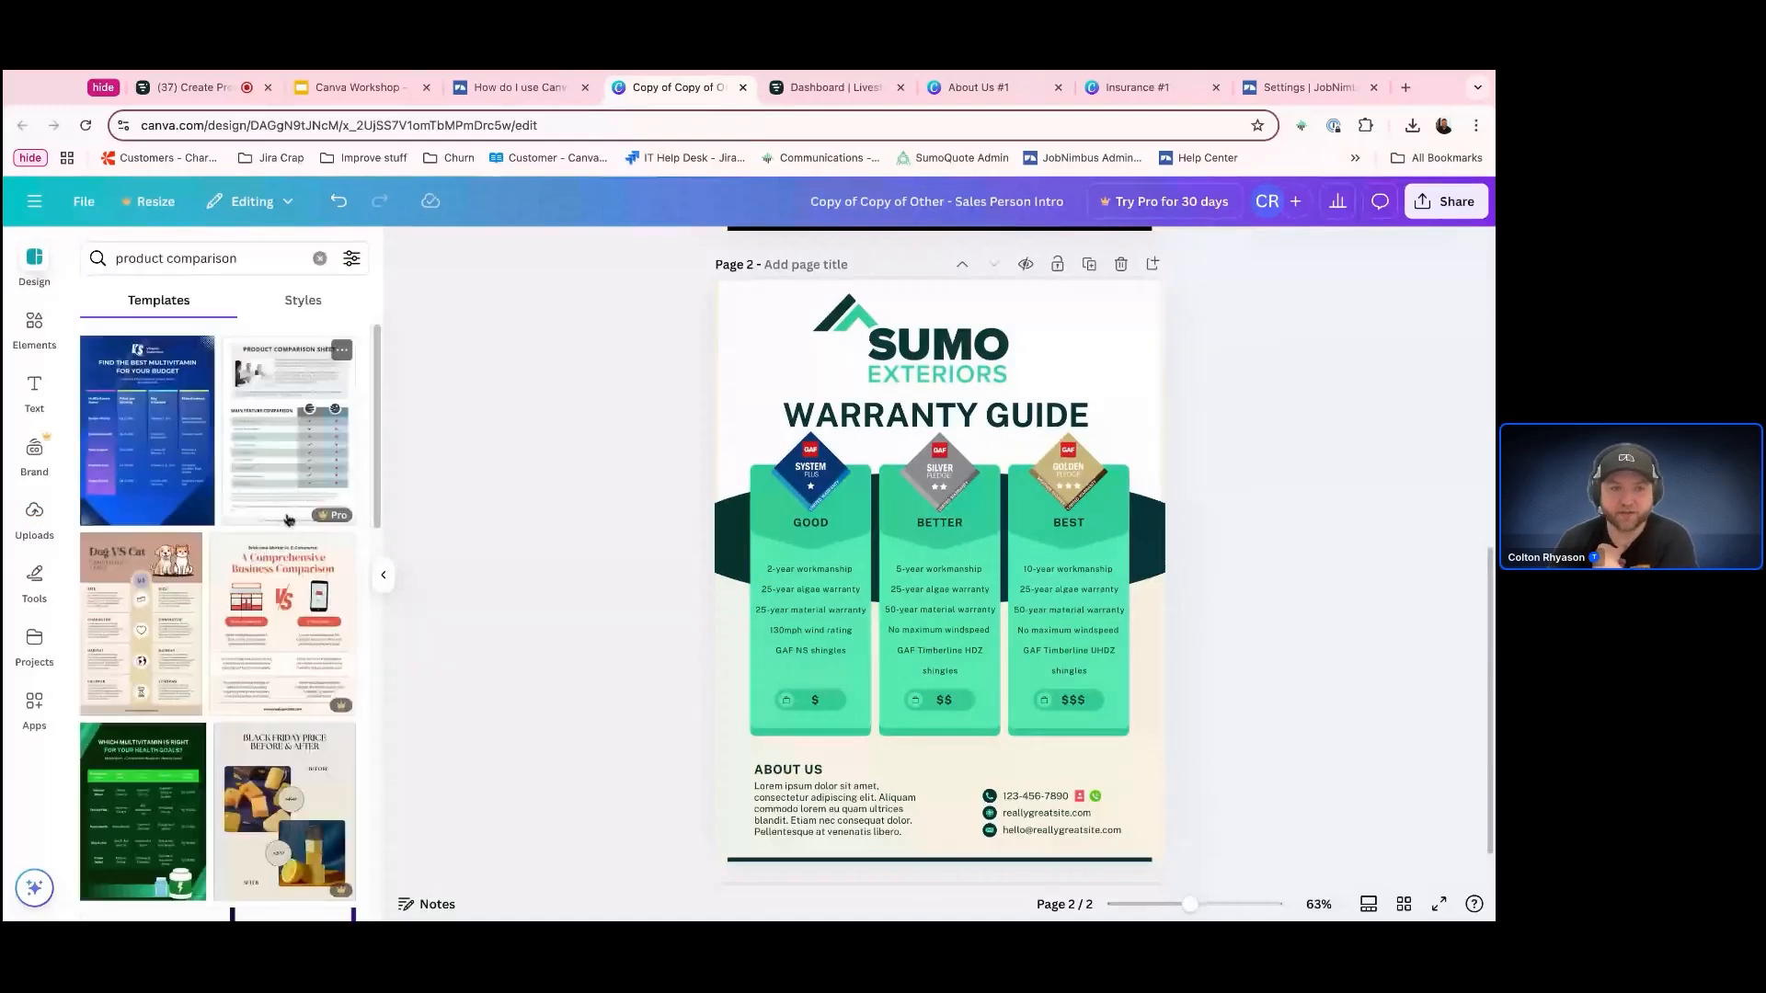
scroll(201, 628, down, 1)
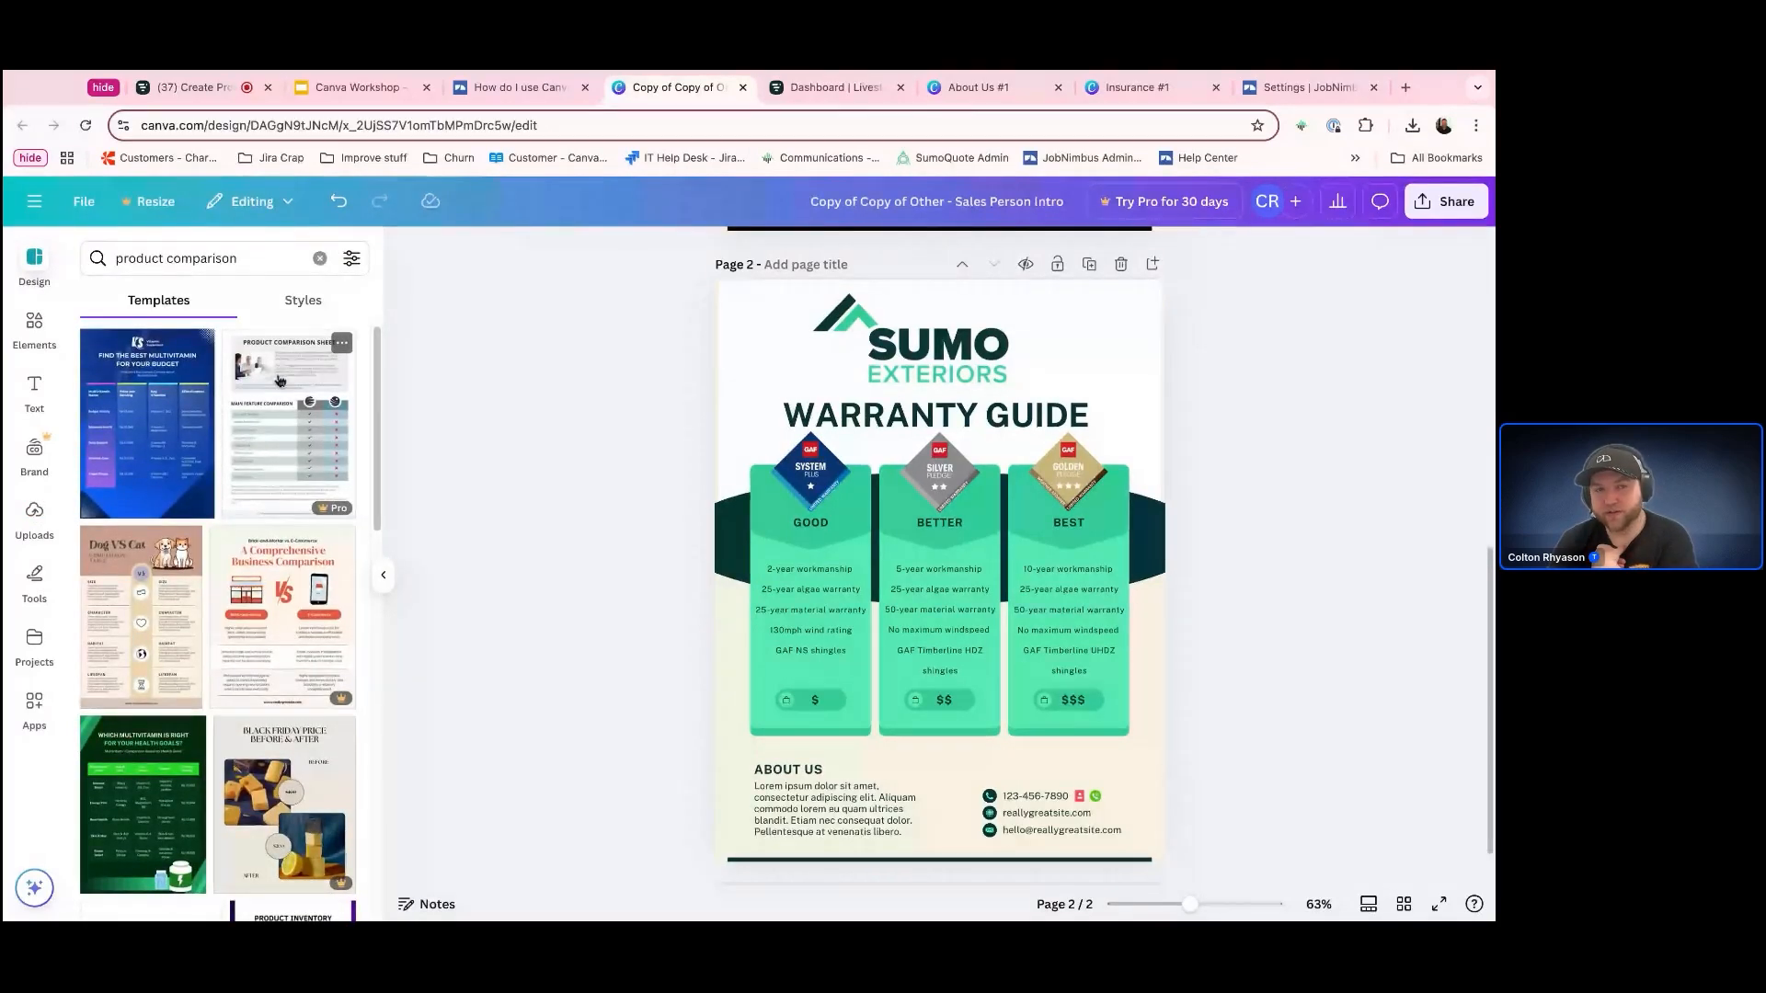
scroll(283, 515, down, 3)
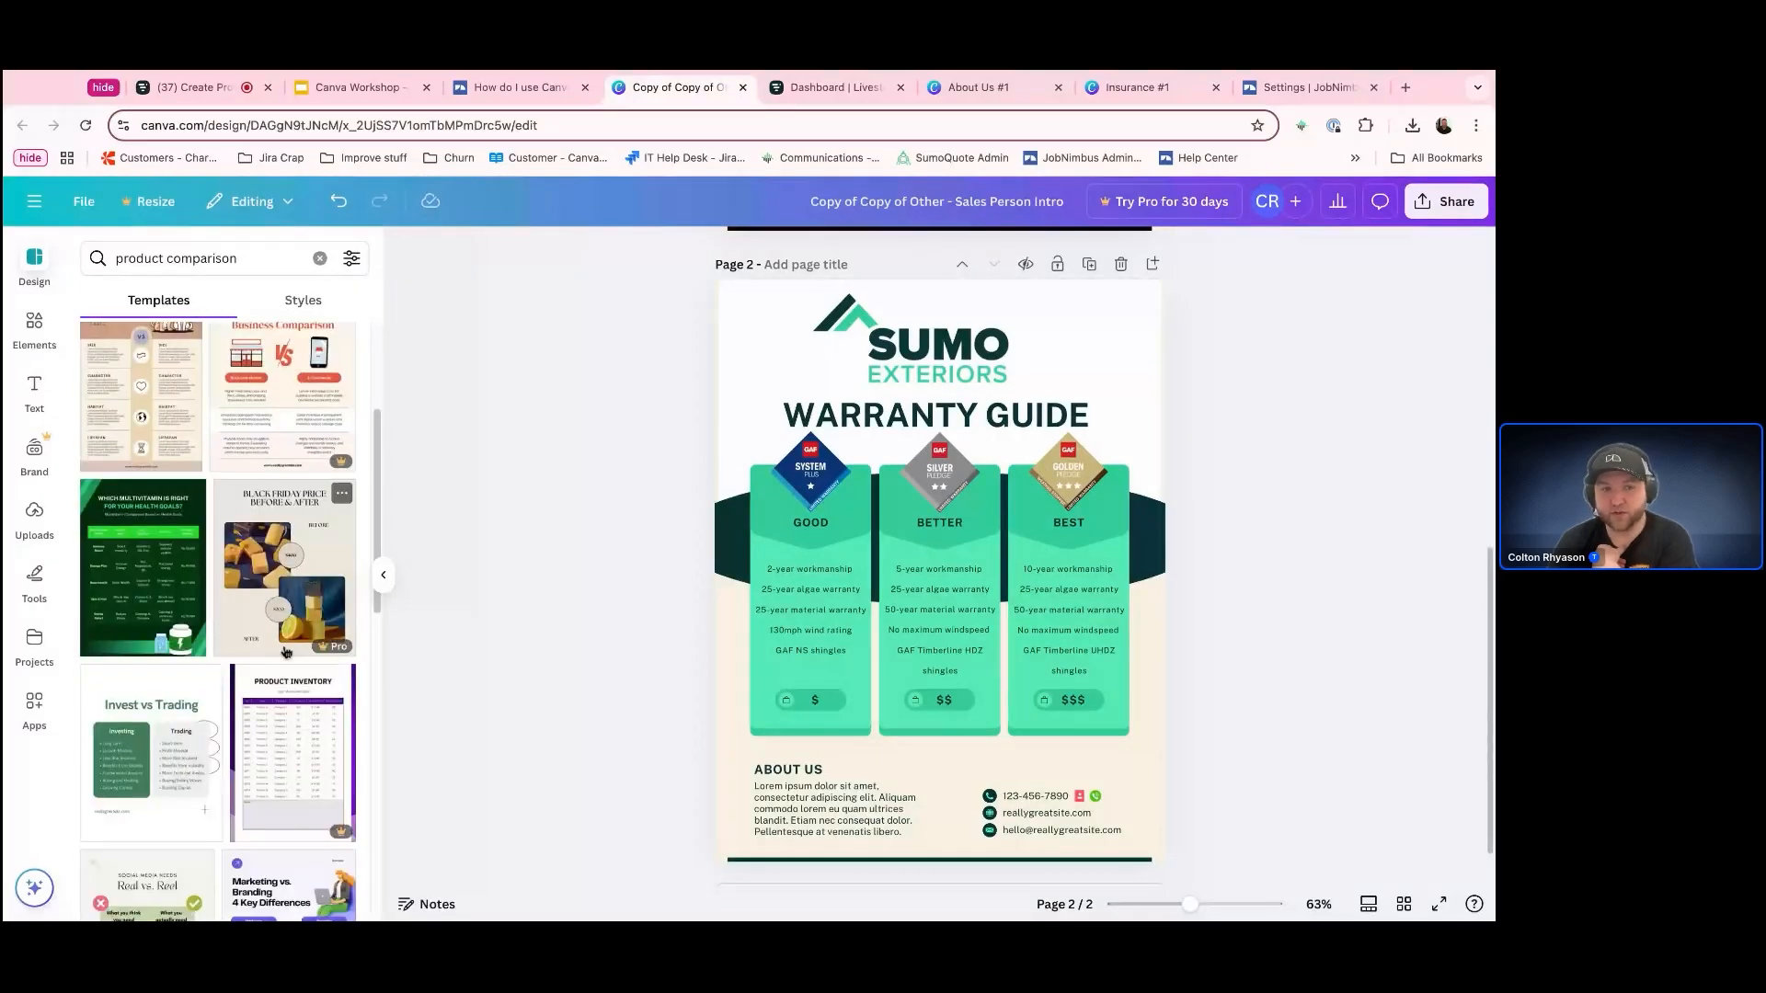
scroll(218, 676, down, 3)
scroll(218, 676, down, 5)
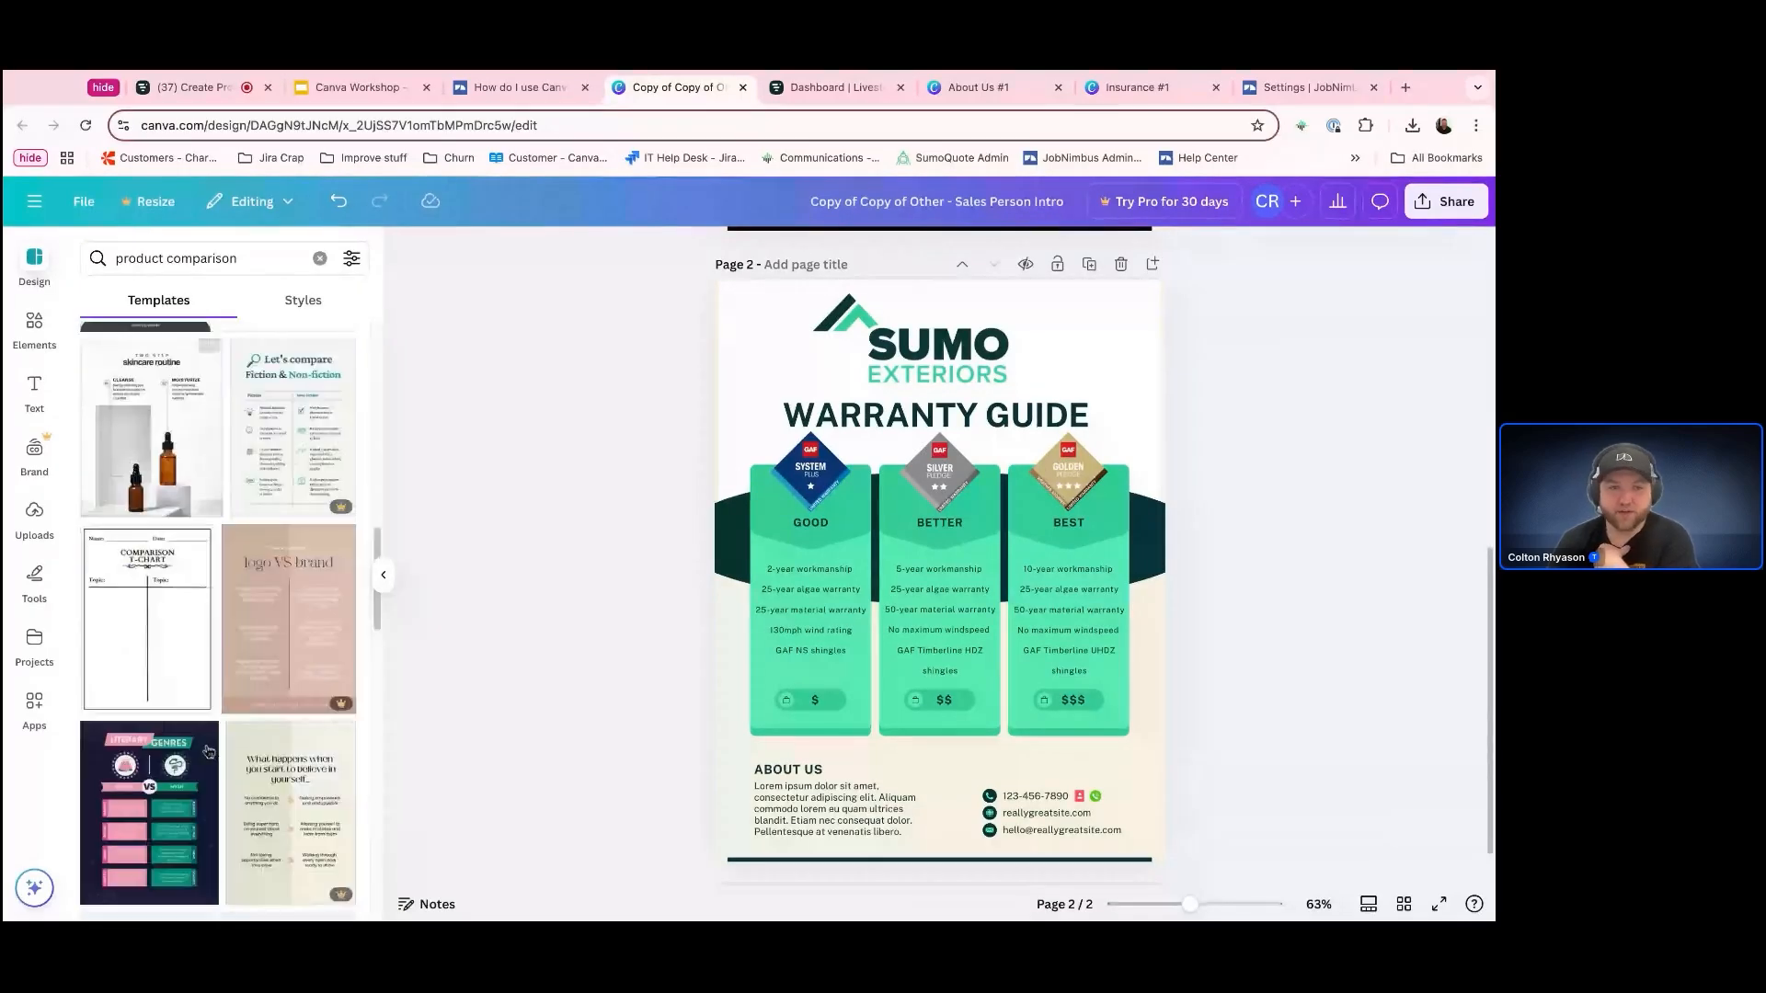
scroll(229, 773, down, 2)
scroll(244, 791, down, 10)
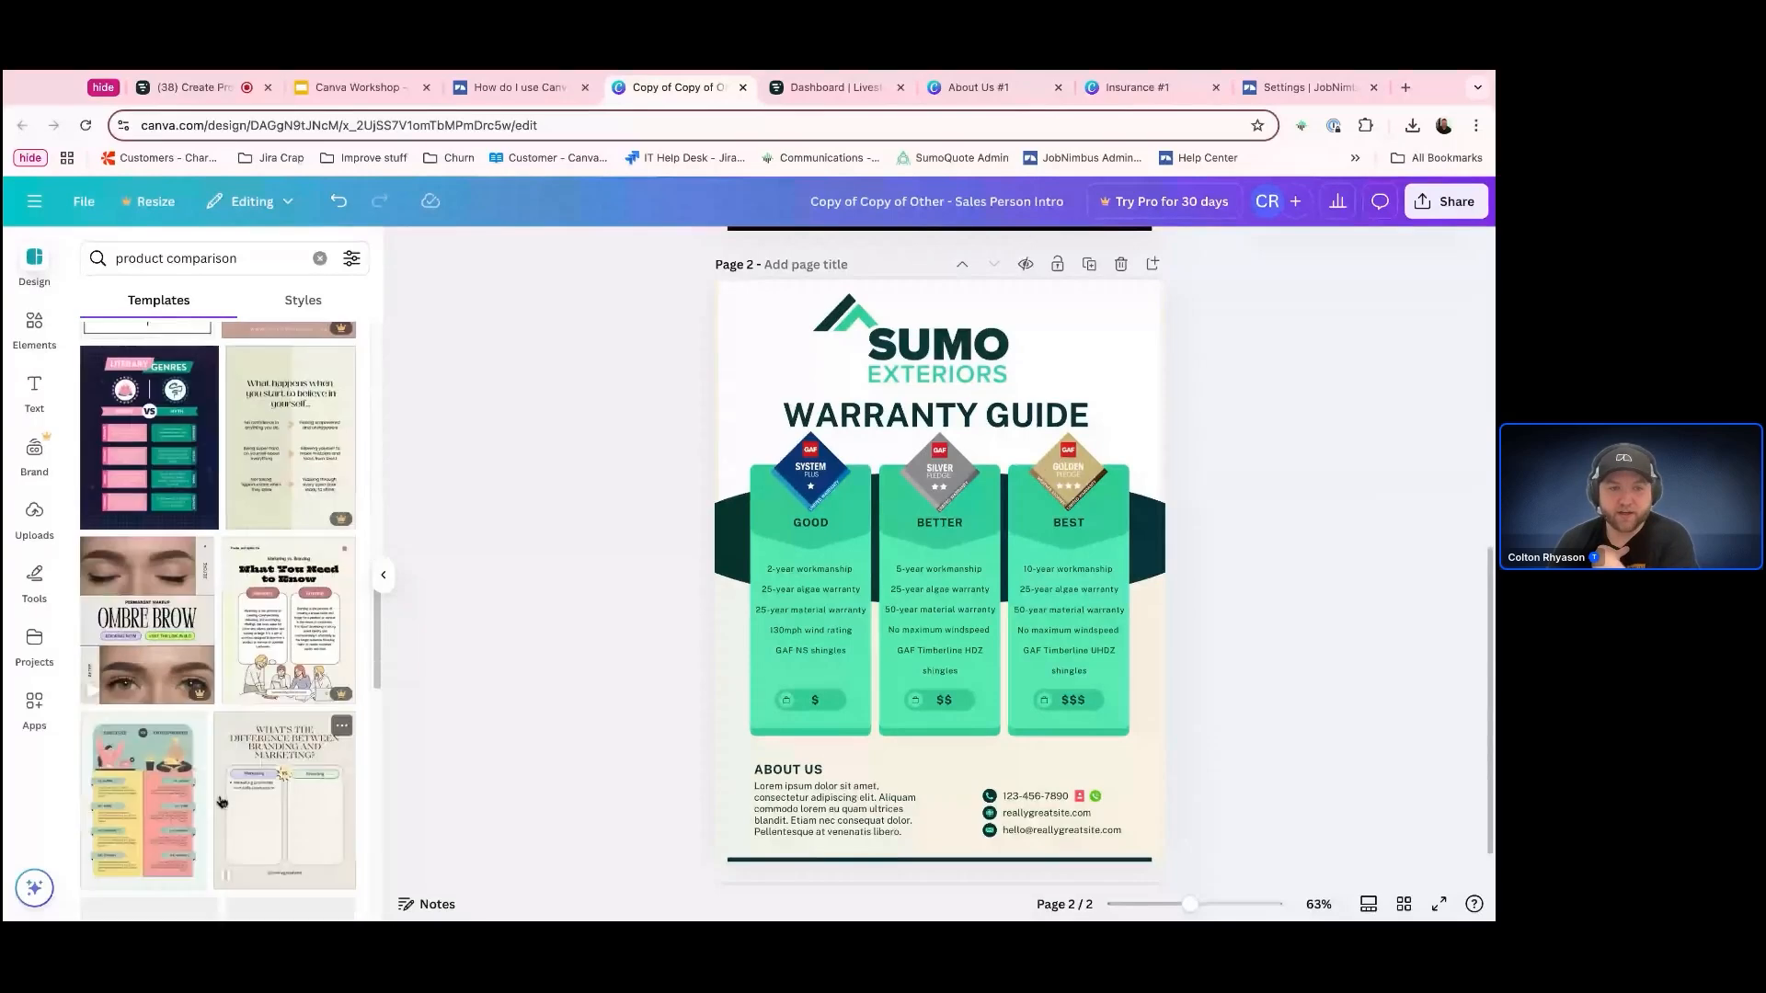
scroll(218, 807, up, 15)
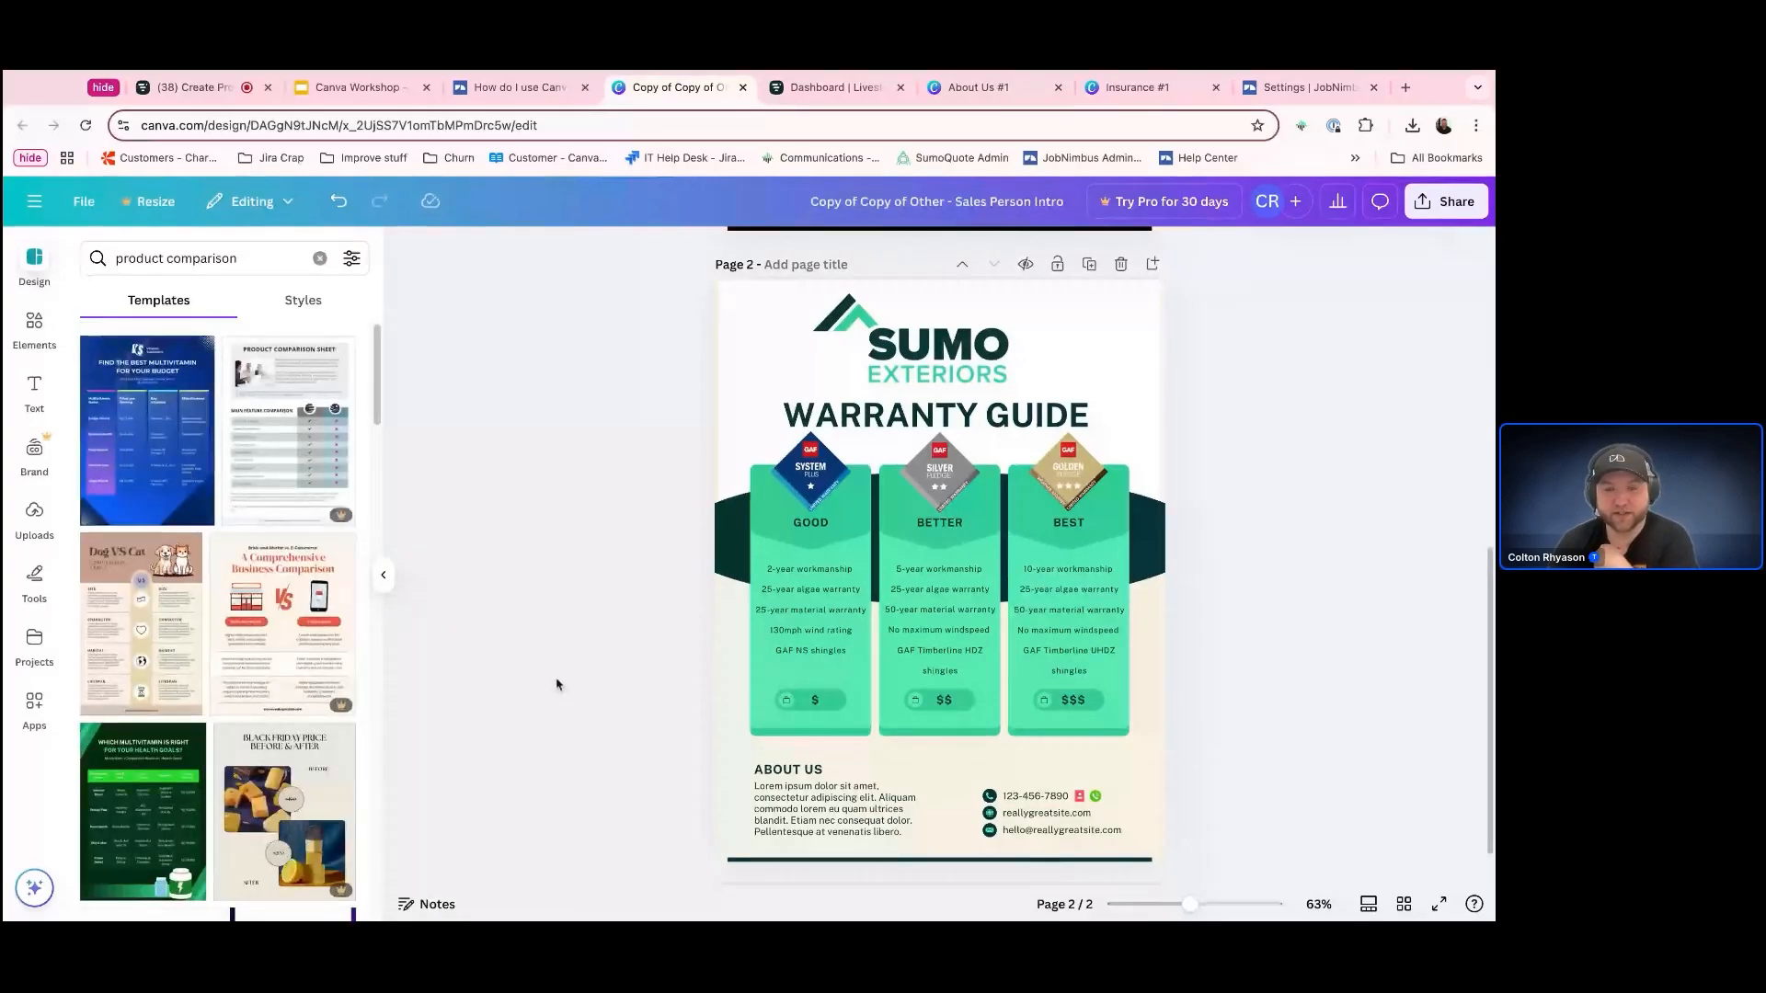
scroll(497, 754, up, 5)
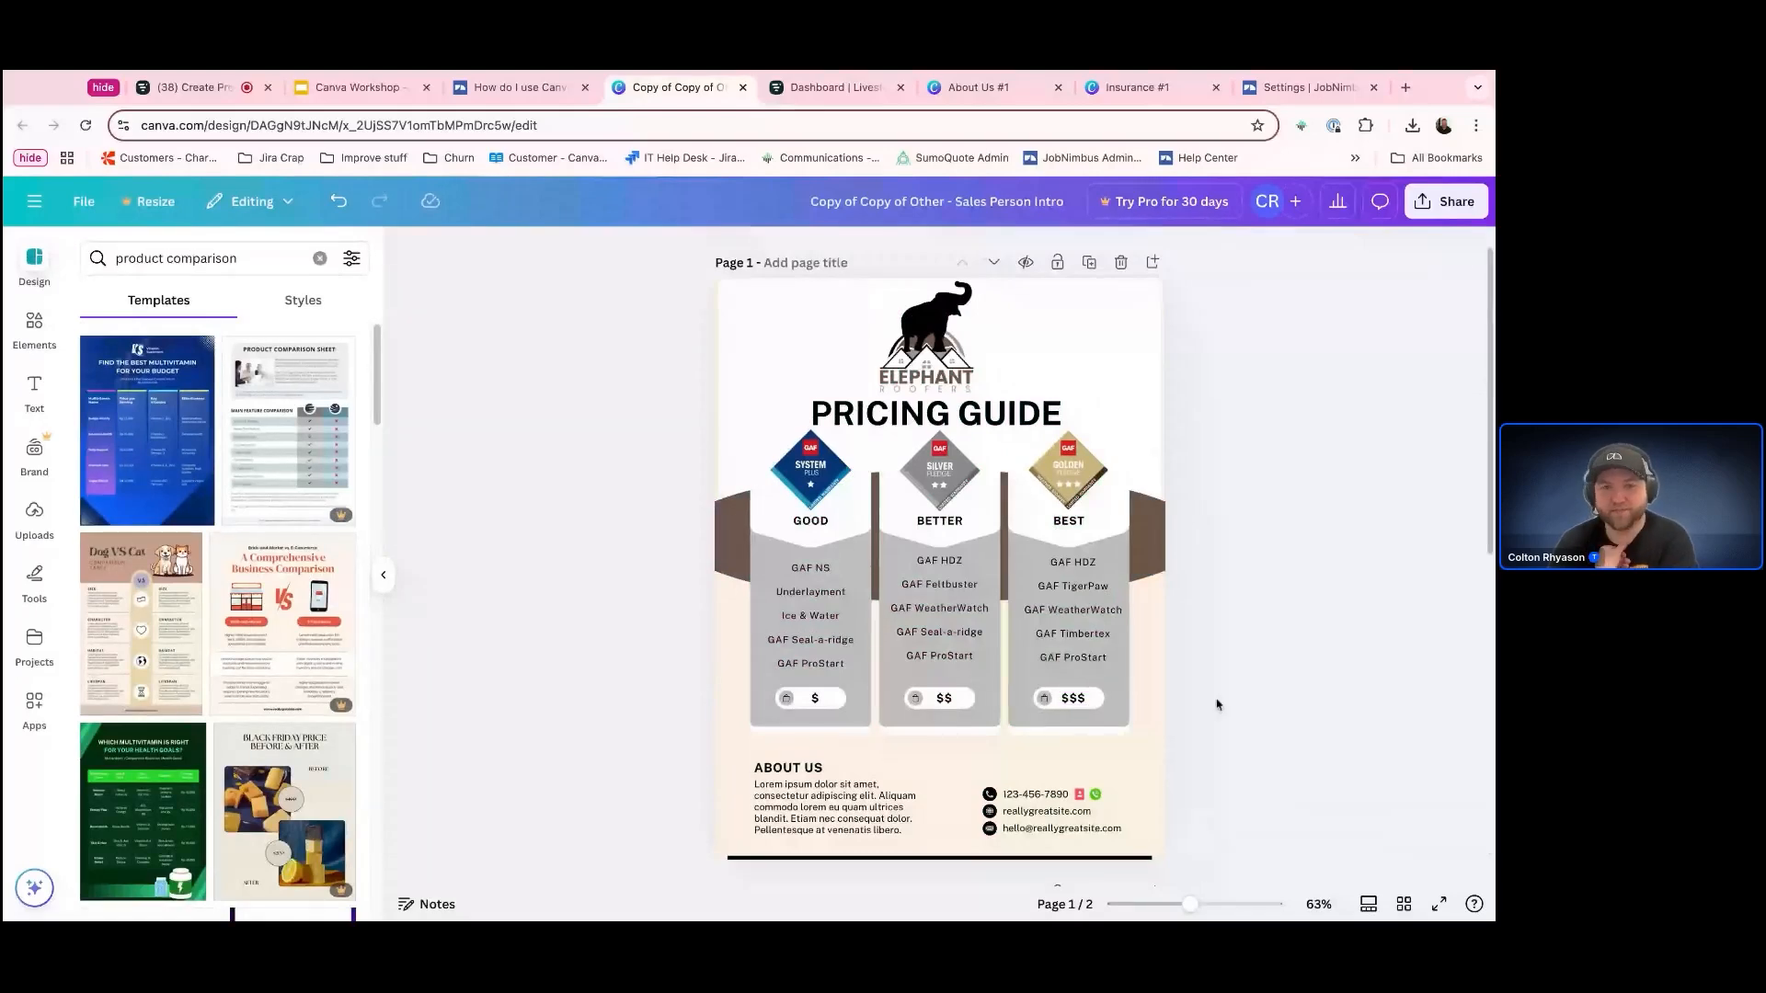
scroll(1364, 783, down, 5)
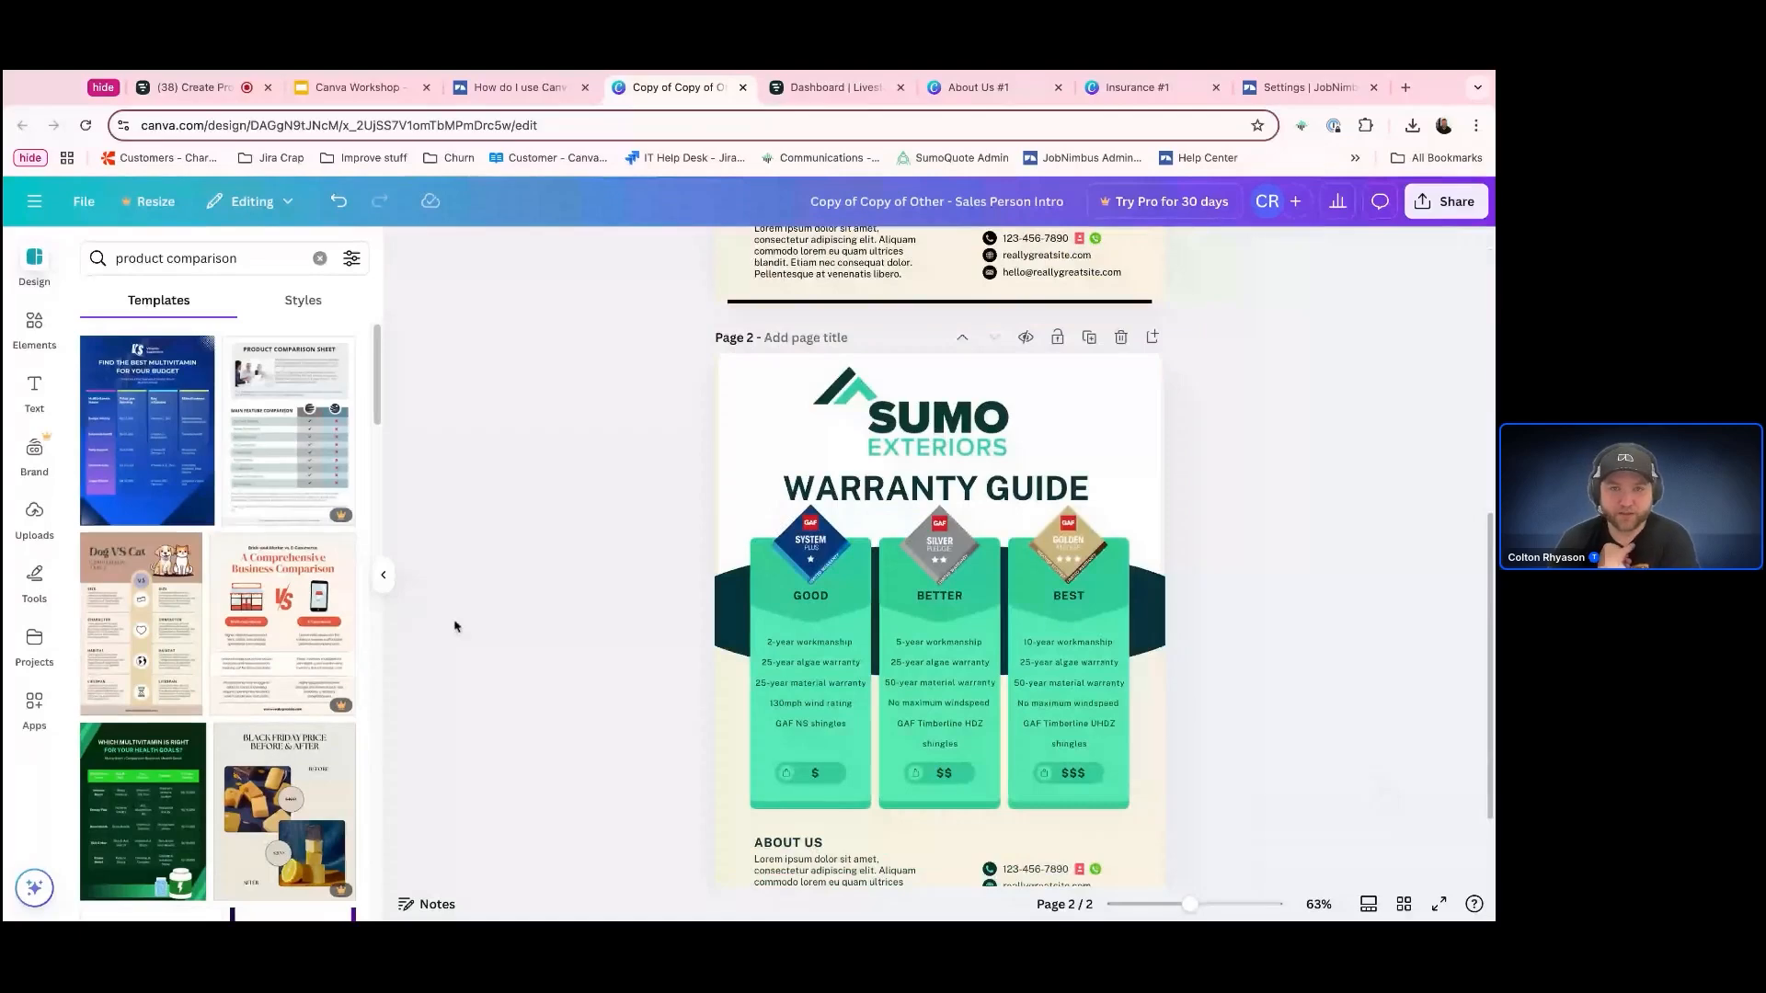
Switch to the shared Insurance #1 template and create a new design from it
click(961, 89)
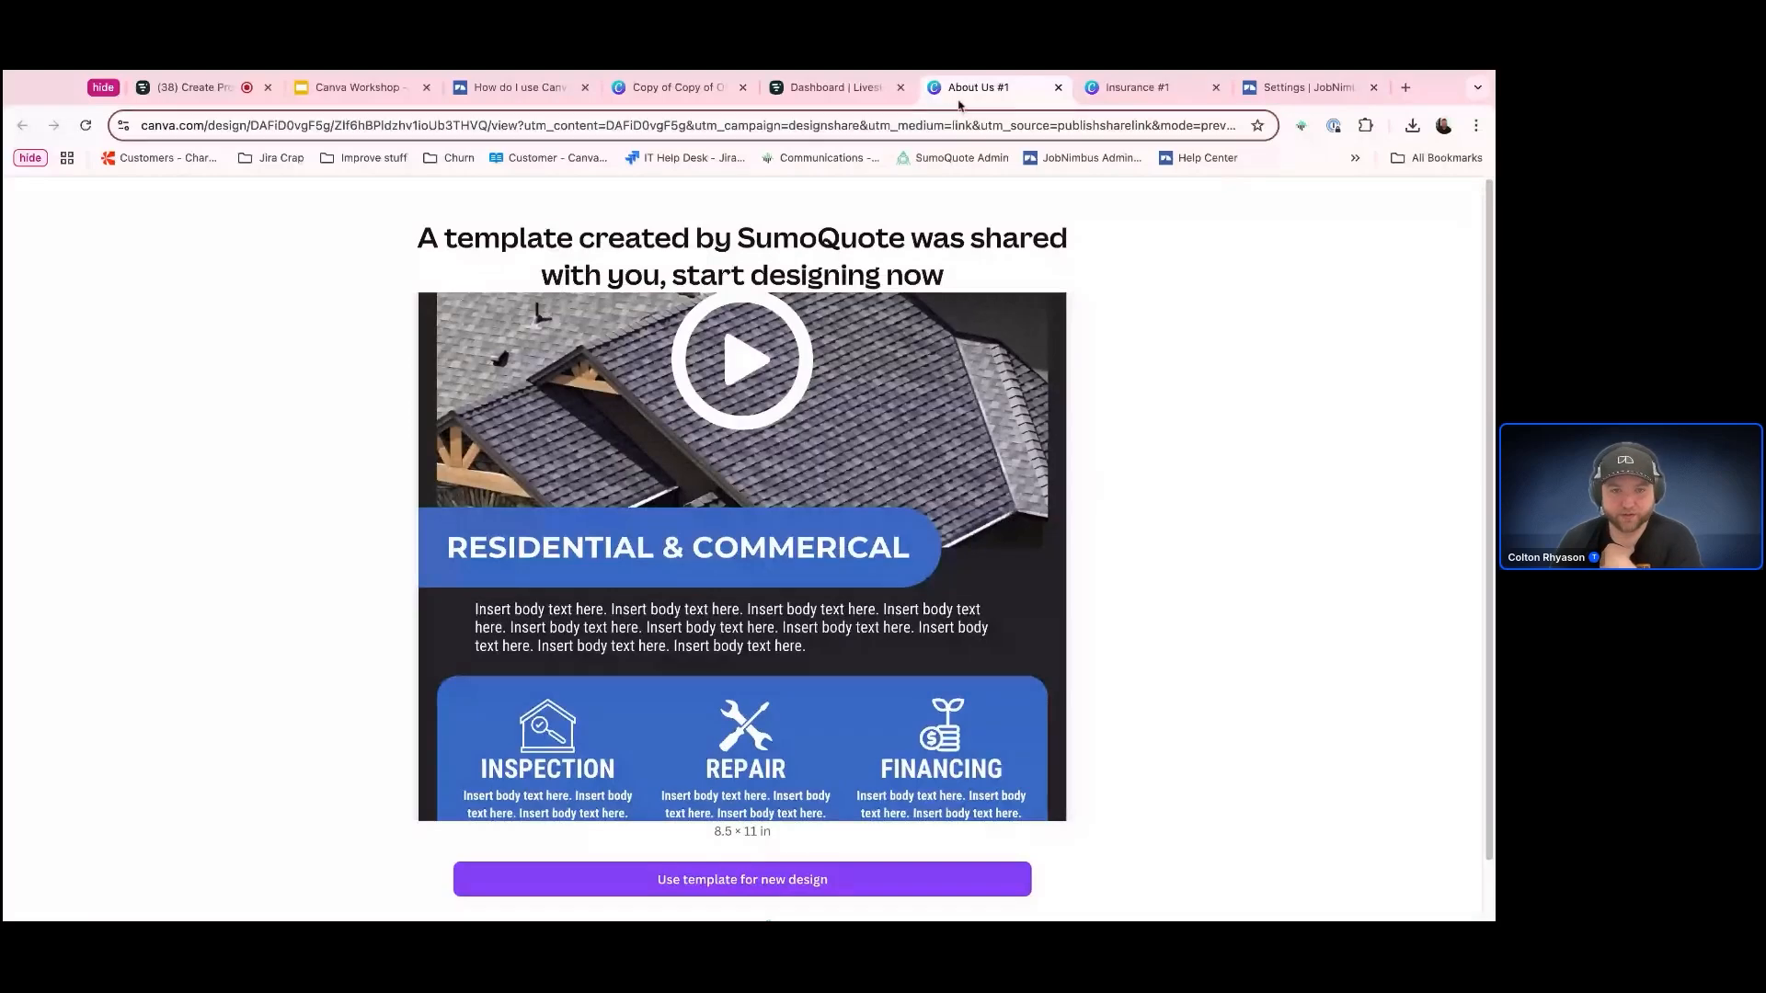
click(1135, 88)
scroll(1216, 682, down, 1)
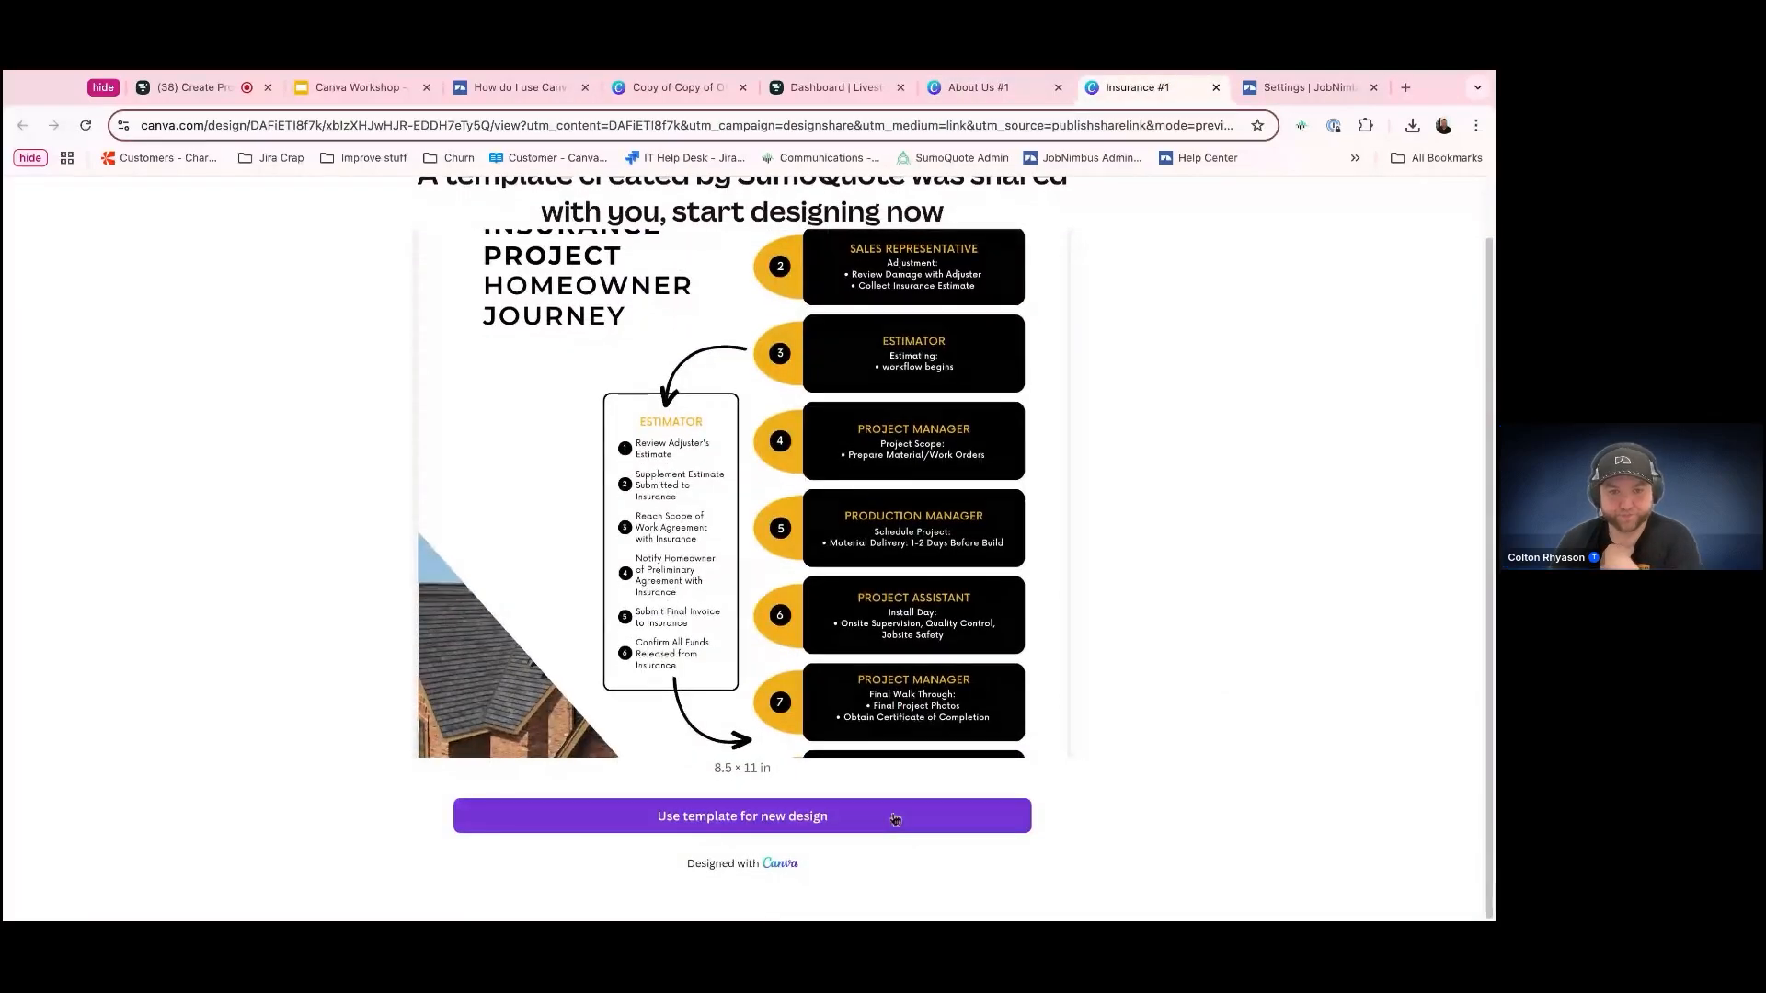
click(893, 820)
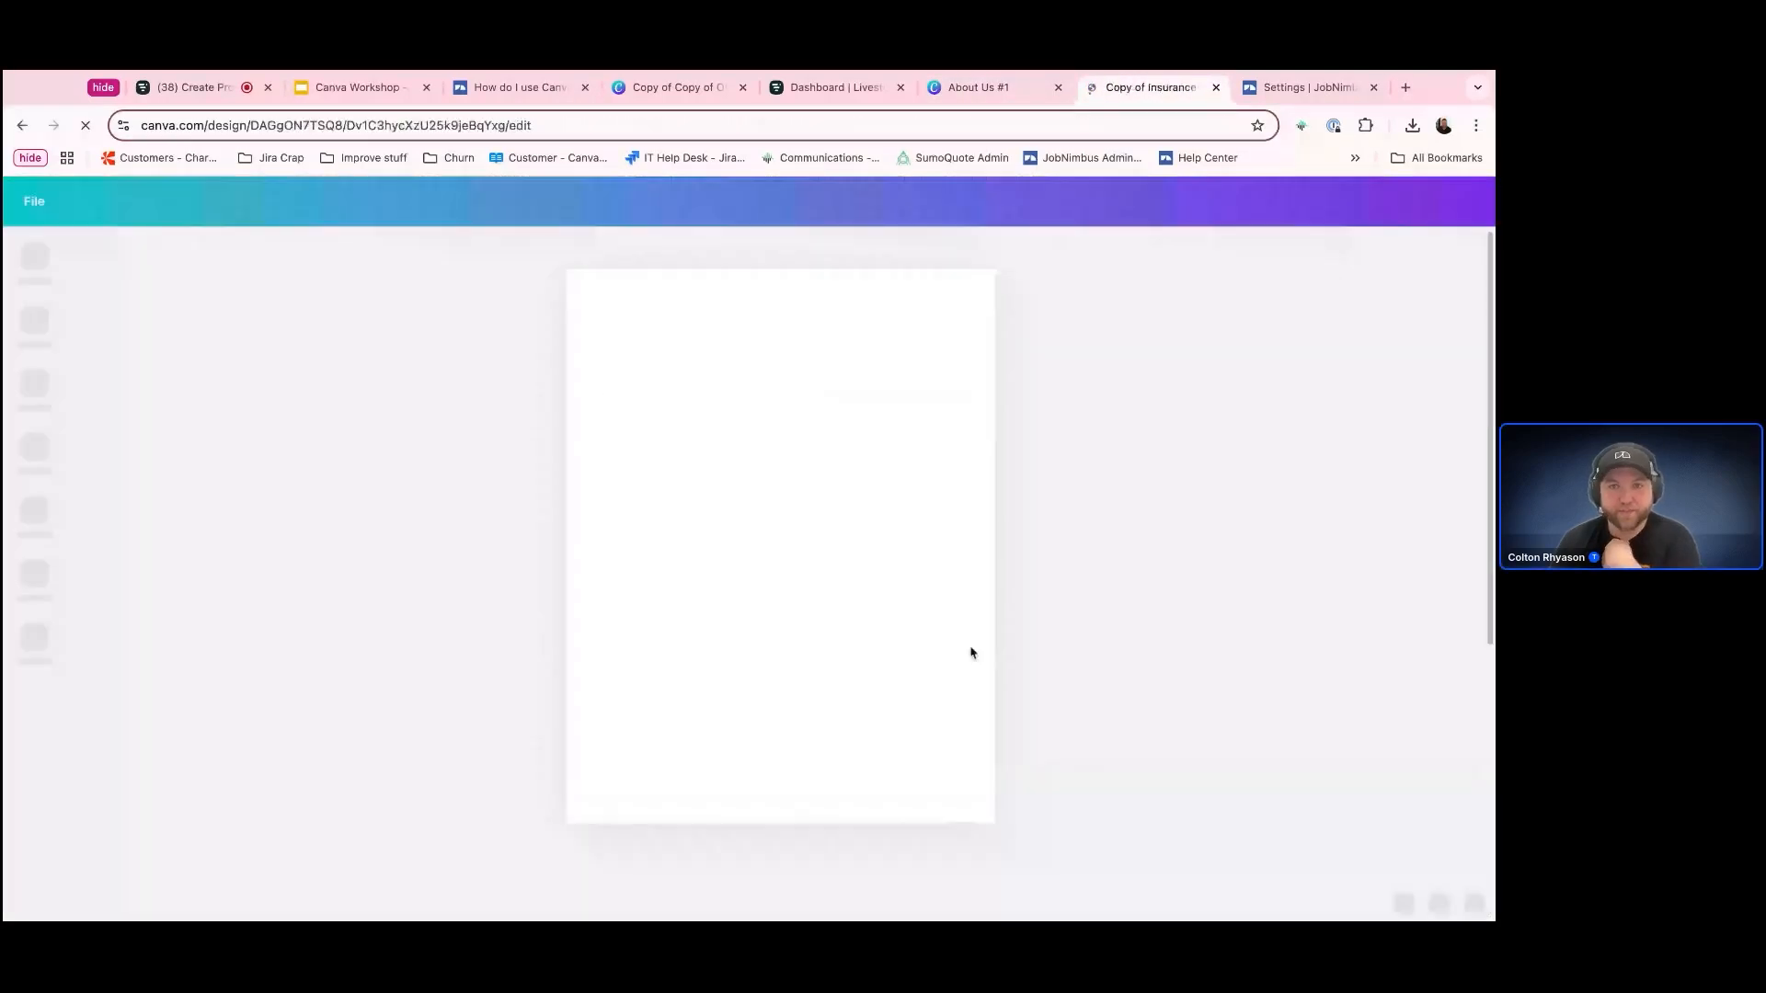
Open the Custom Canva Pages PDF from the JobNimbus help article, preview its About Us #4 template and return to the PDF
click(520, 87)
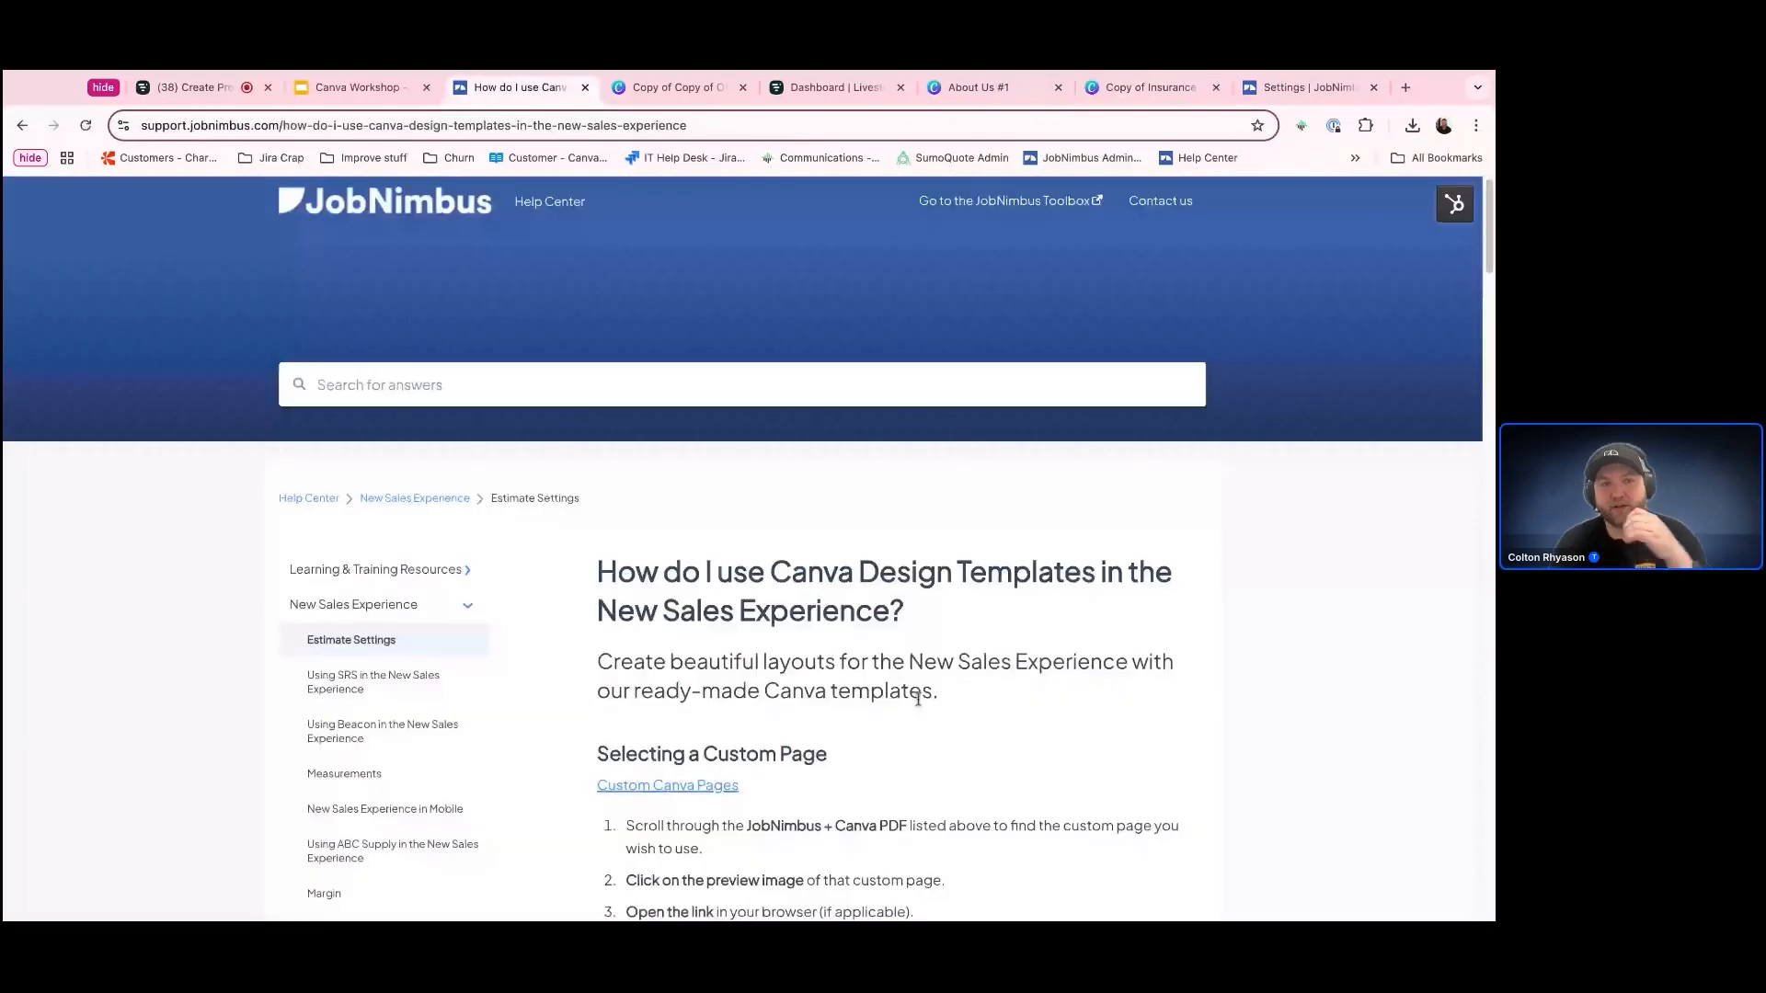
scroll(750, 737, down, 2)
click(658, 654)
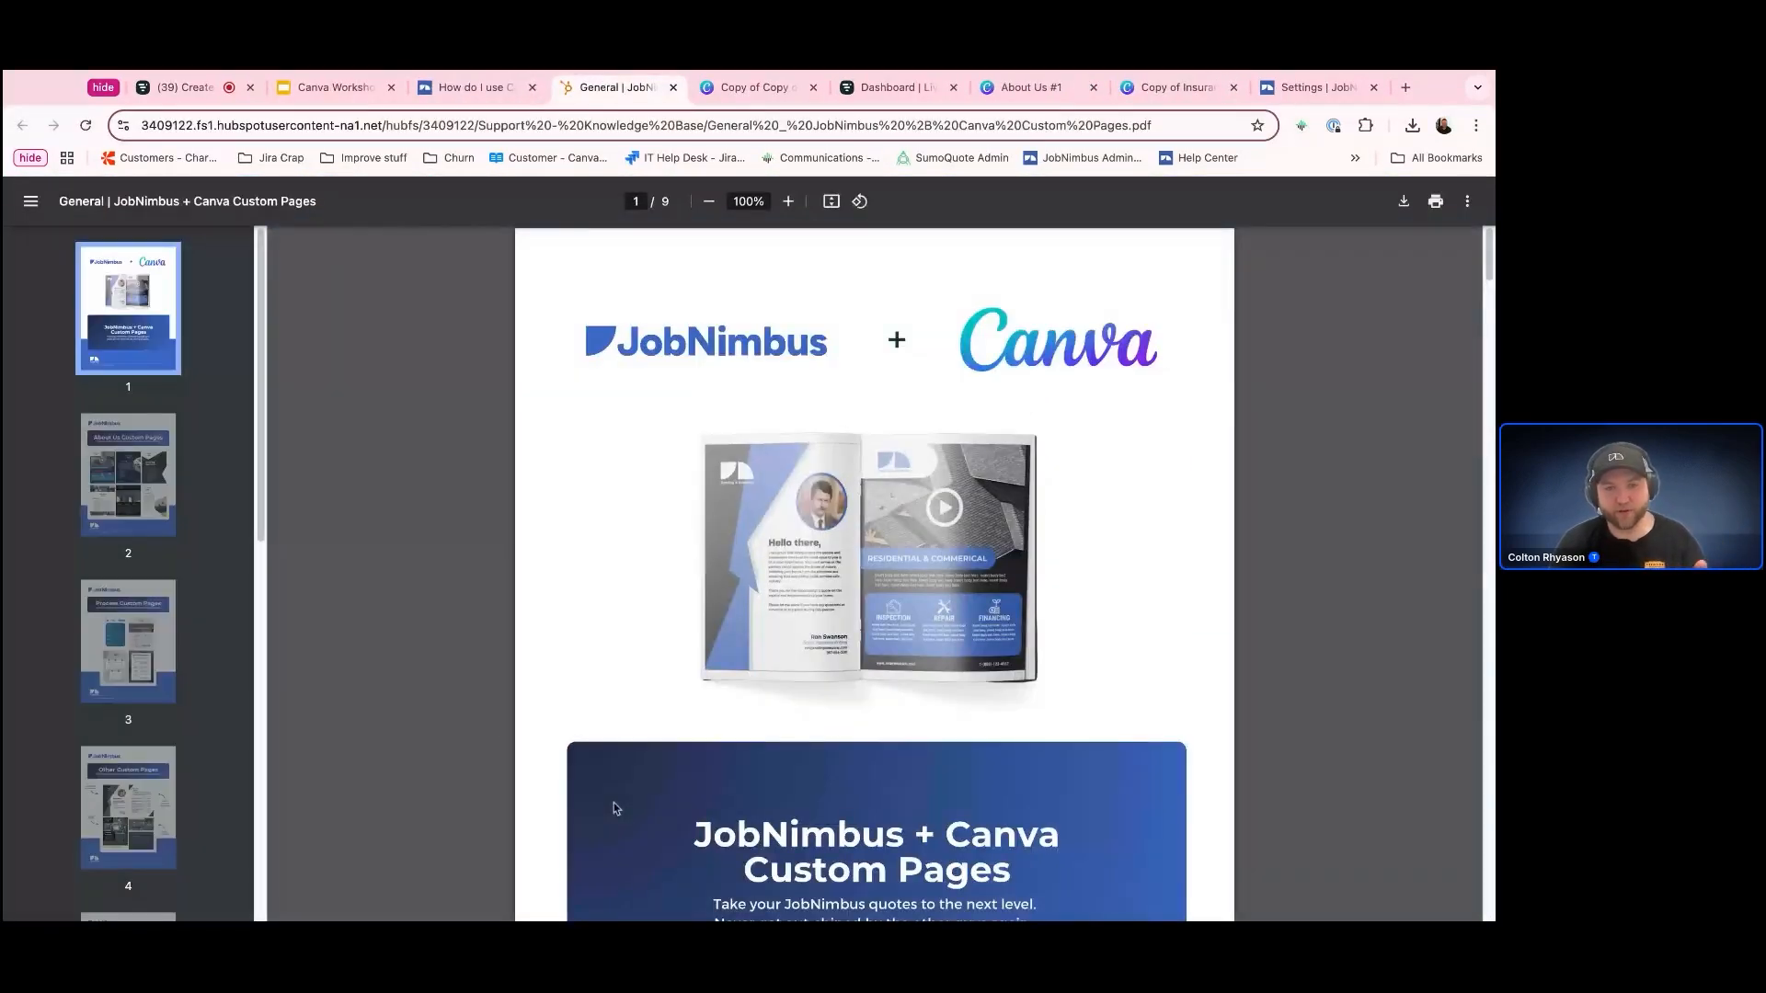
scroll(617, 809, down, 15)
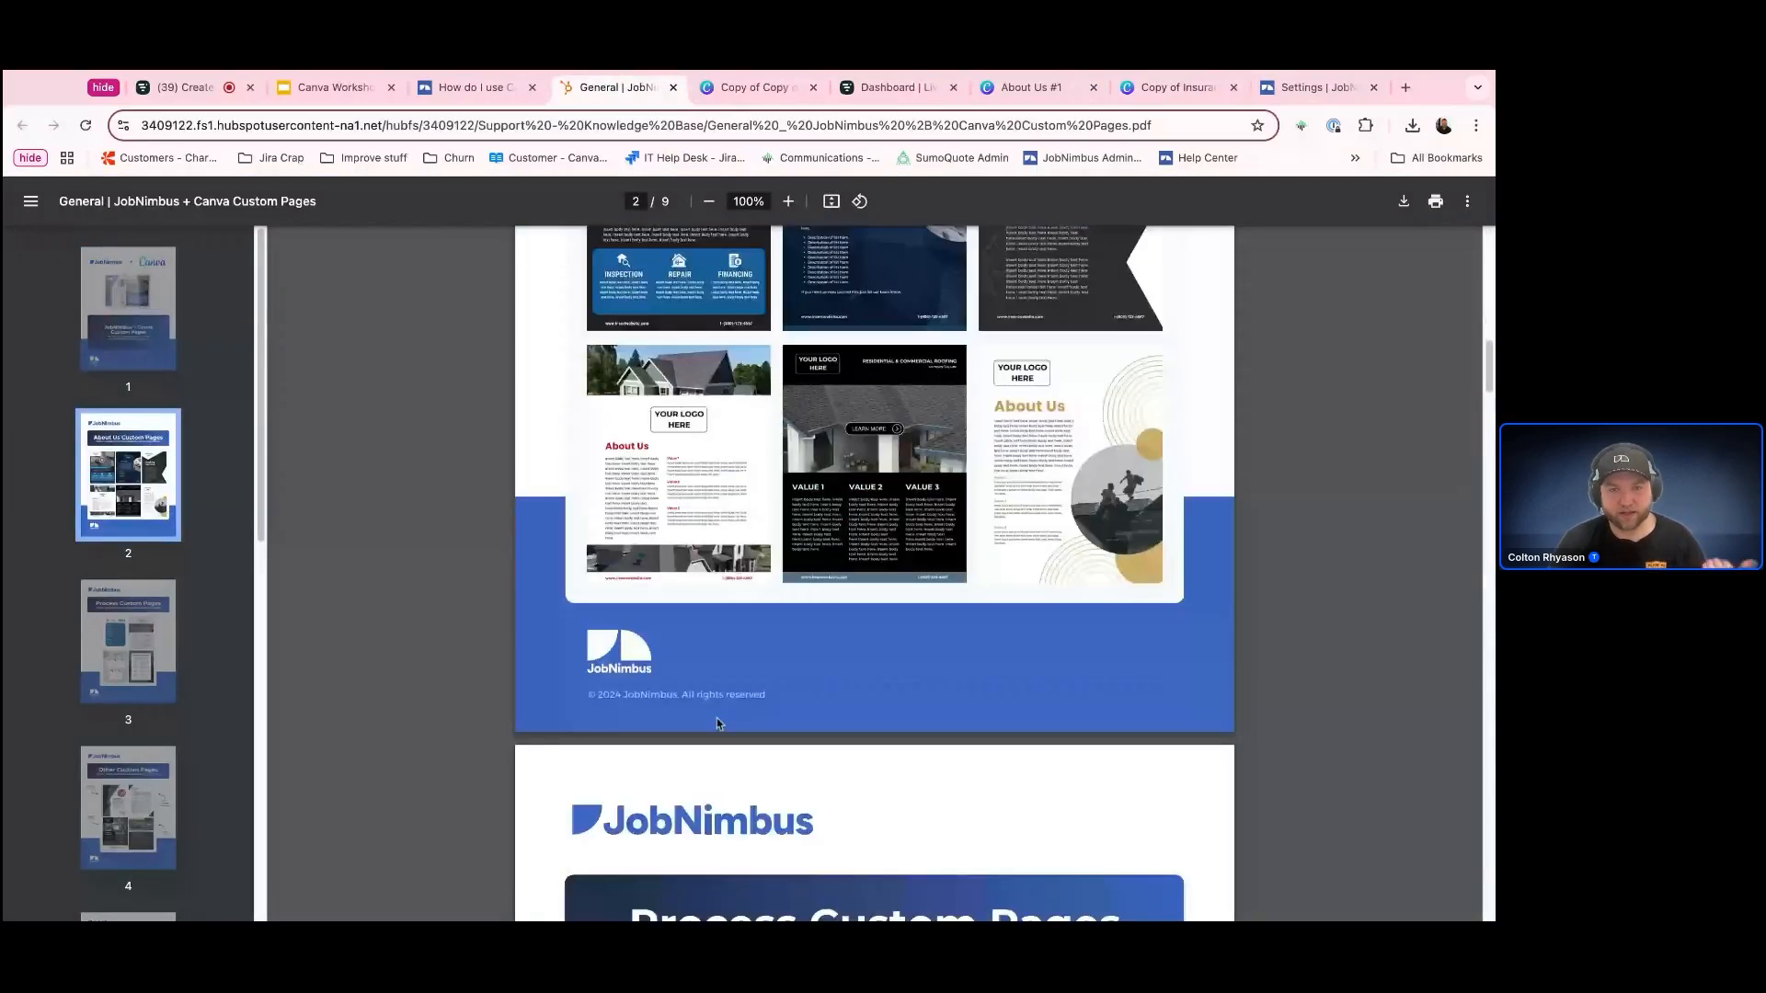
click(706, 521)
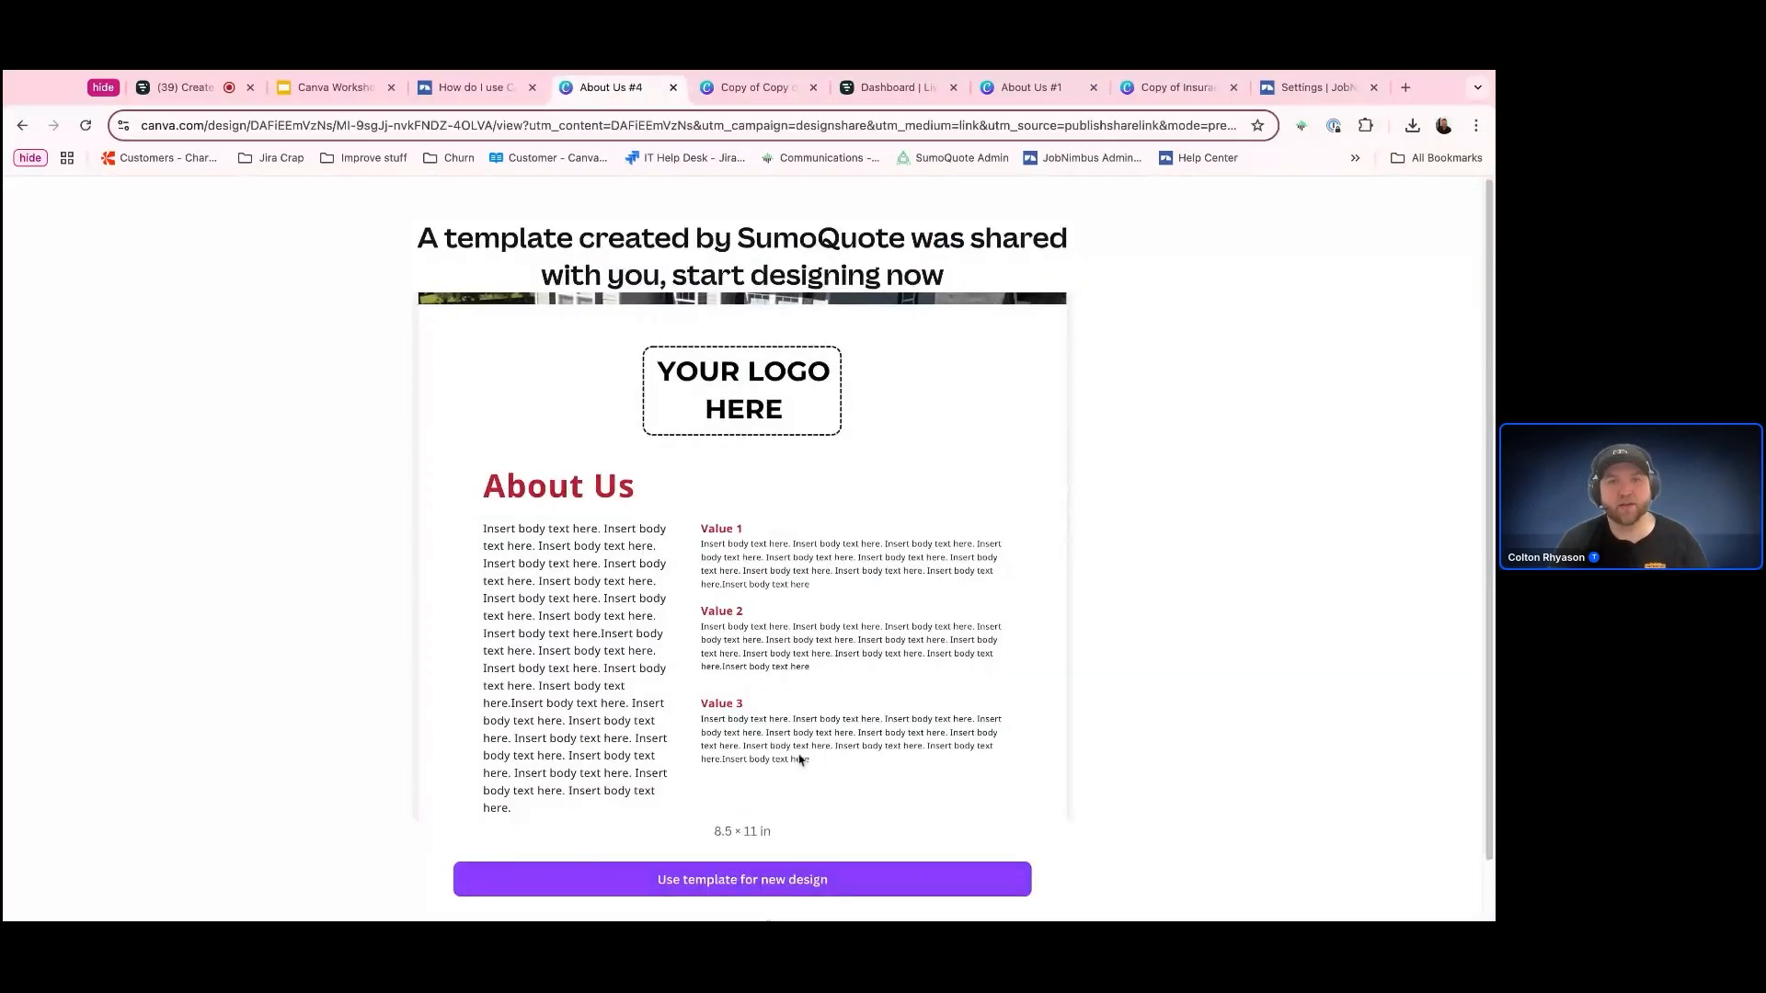
scroll(271, 211, left, 5)
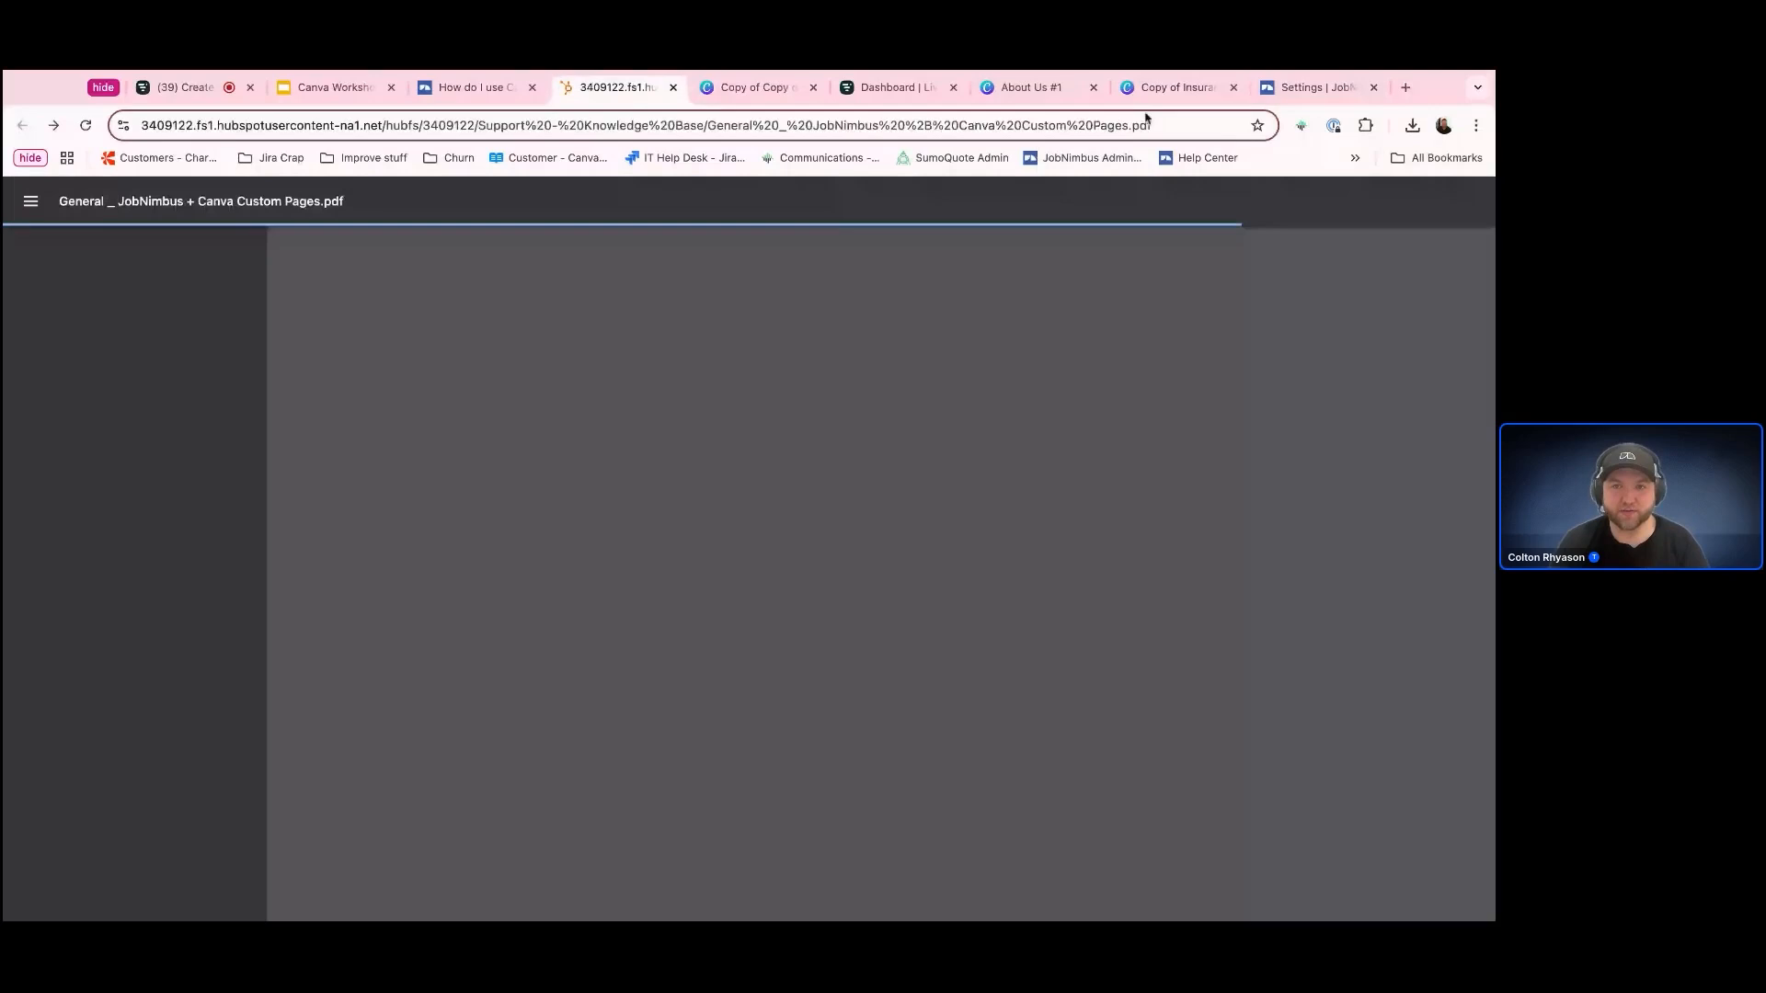
In the Copy of Insurance #1 design, replace the YOUR LOGO HERE placeholder with the uploaded Sumo Exteriors logo, shrunk and positioned above the title
click(1160, 87)
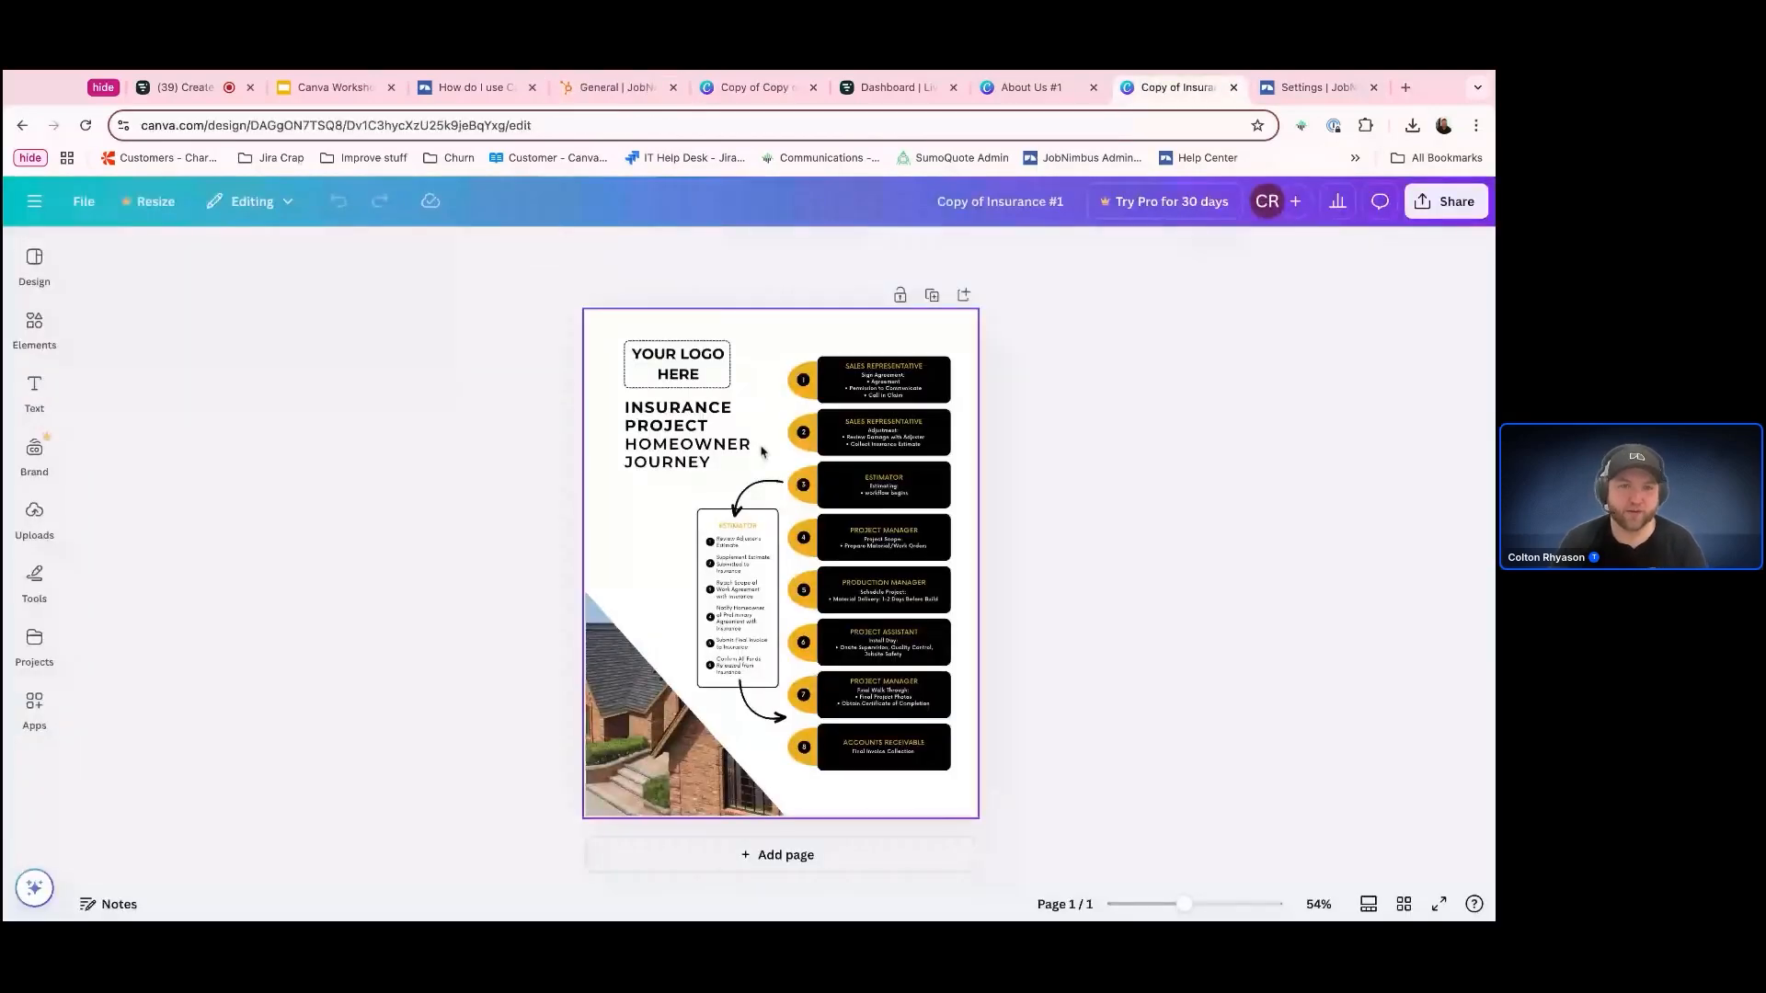
key(Delete)
click(34, 391)
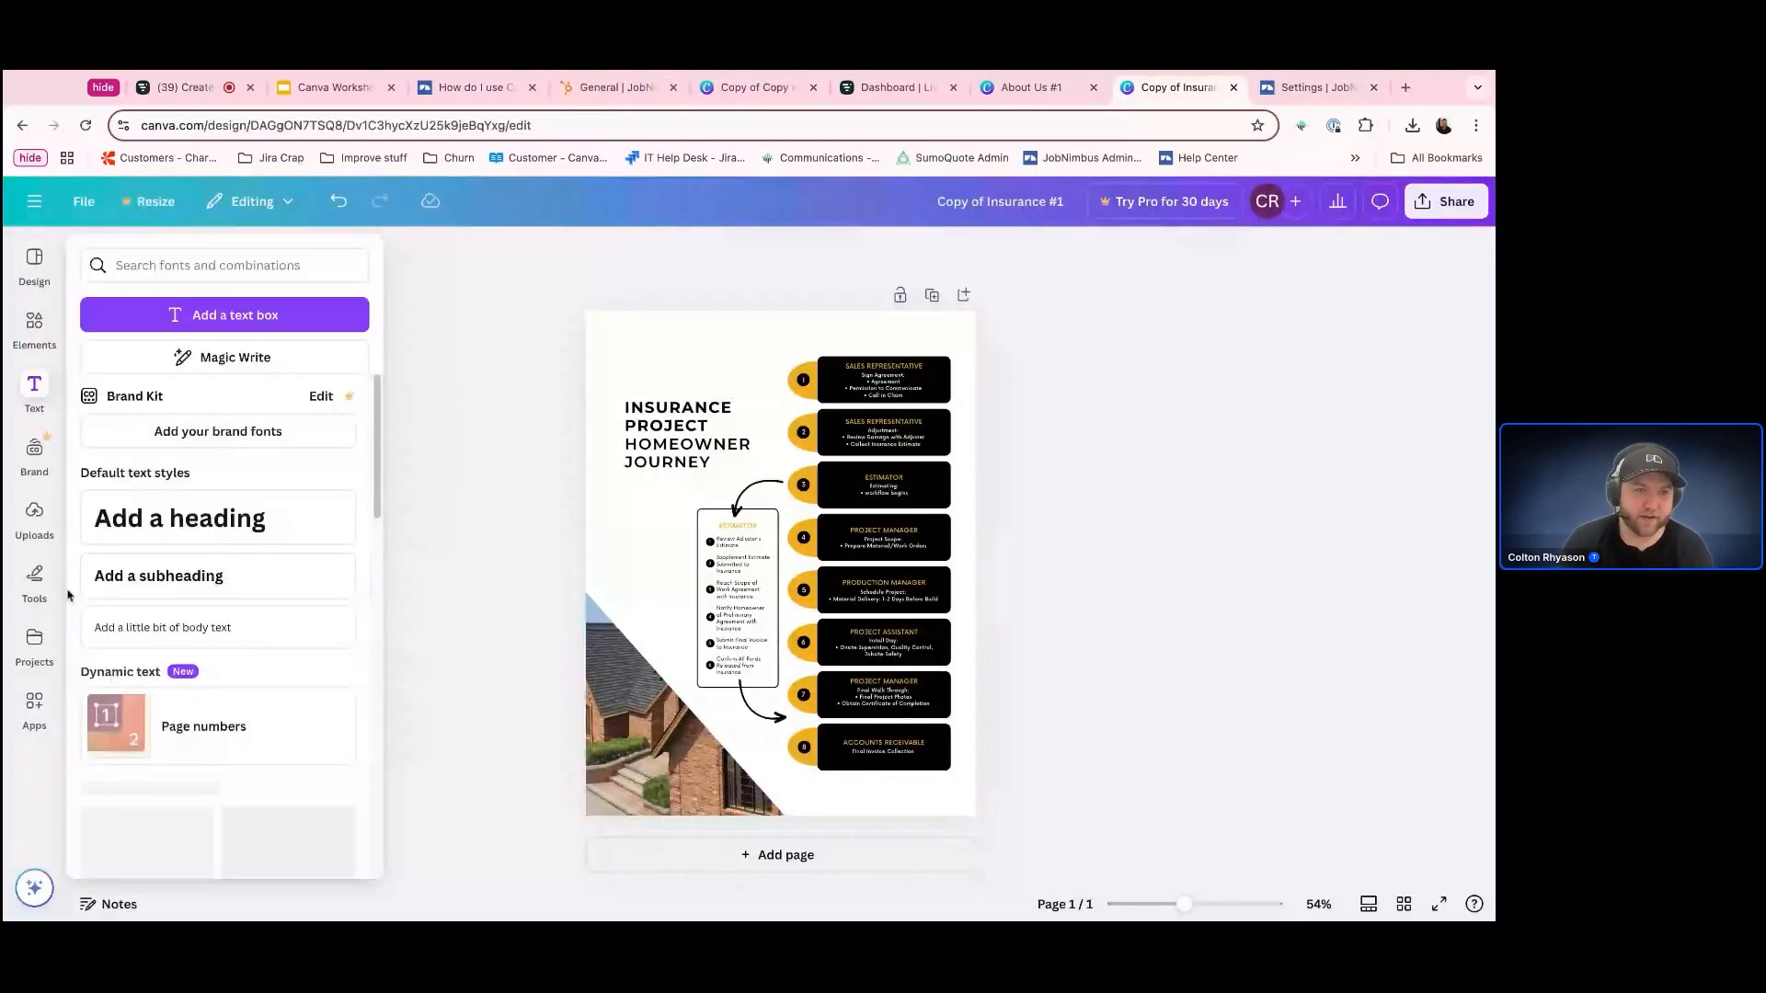
click(54, 552)
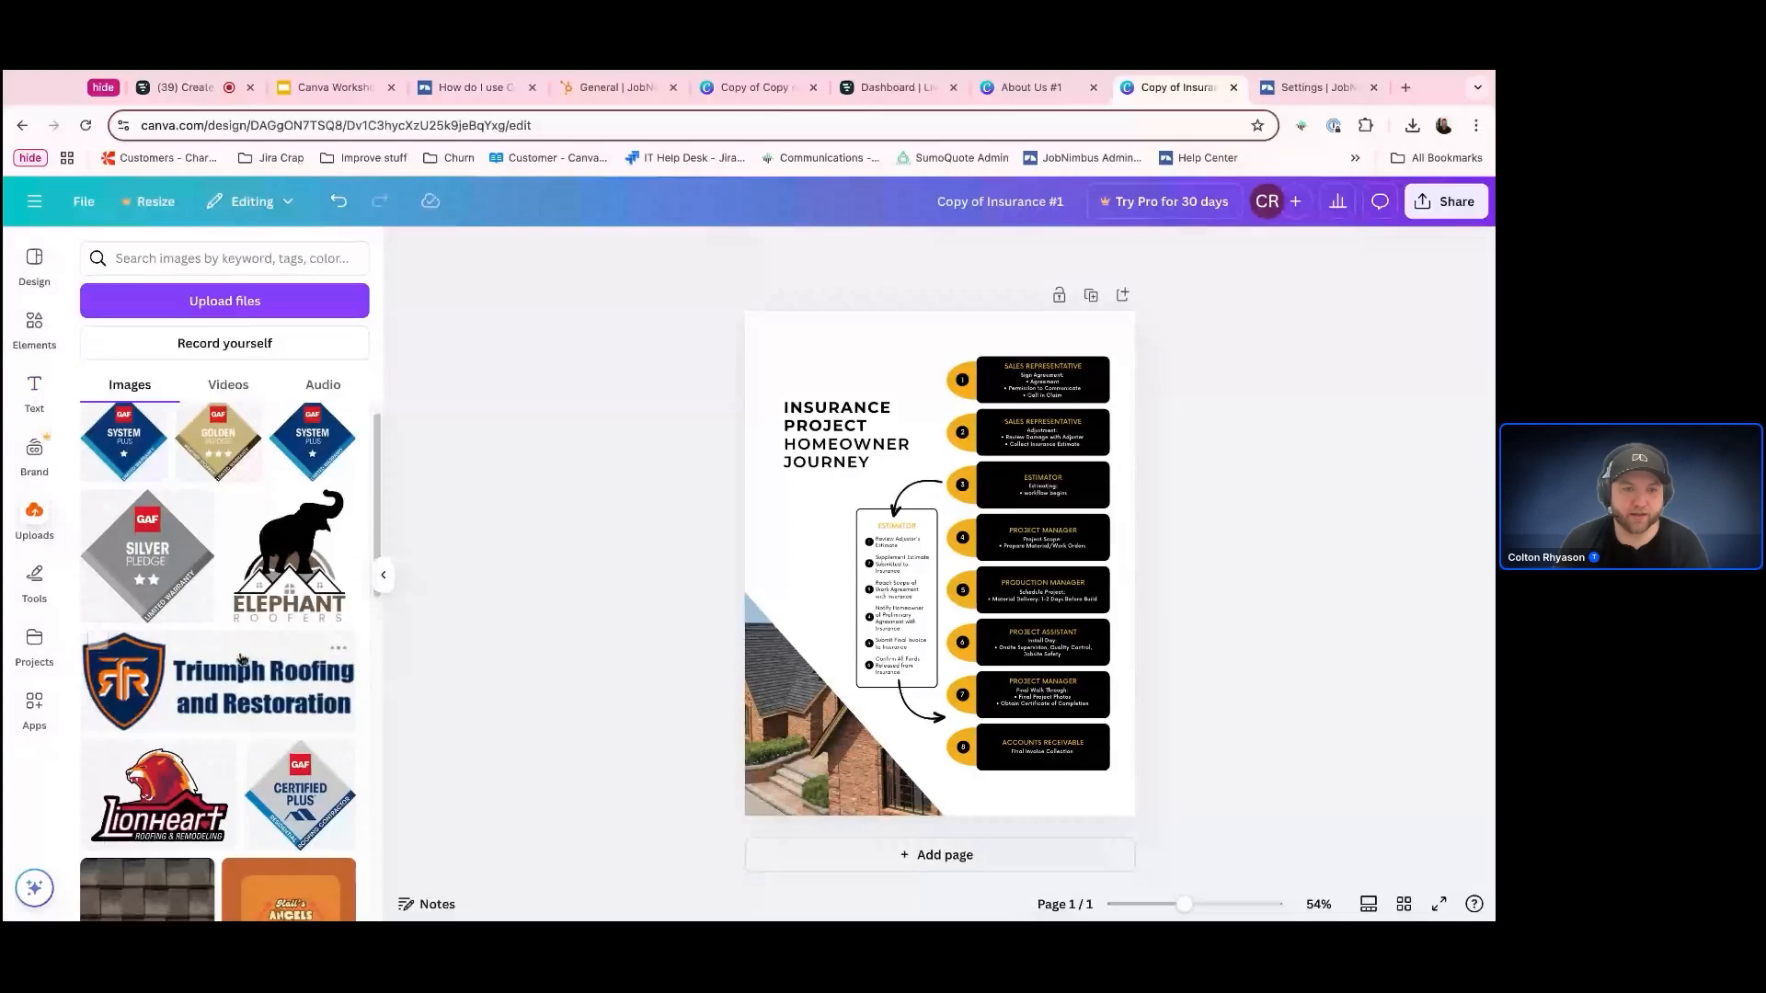
scroll(240, 659, down, 10)
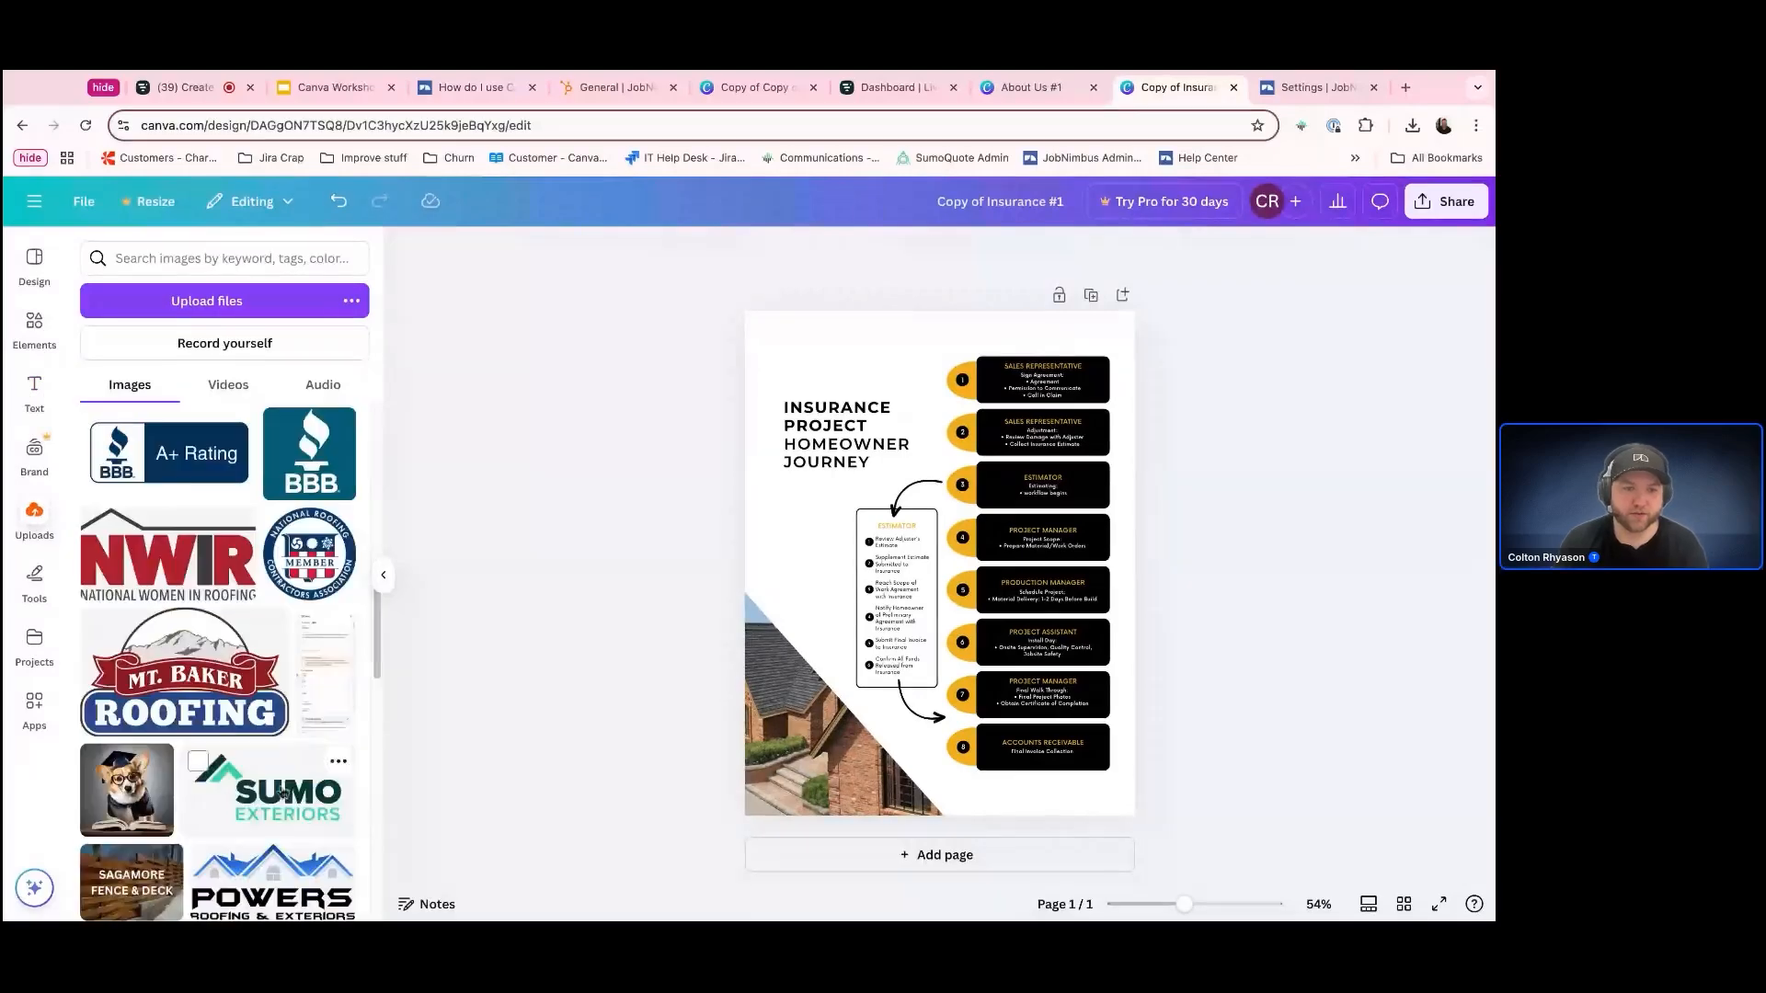
click(281, 794)
drag(281, 794, 855, 473)
drag(947, 407, 910, 337)
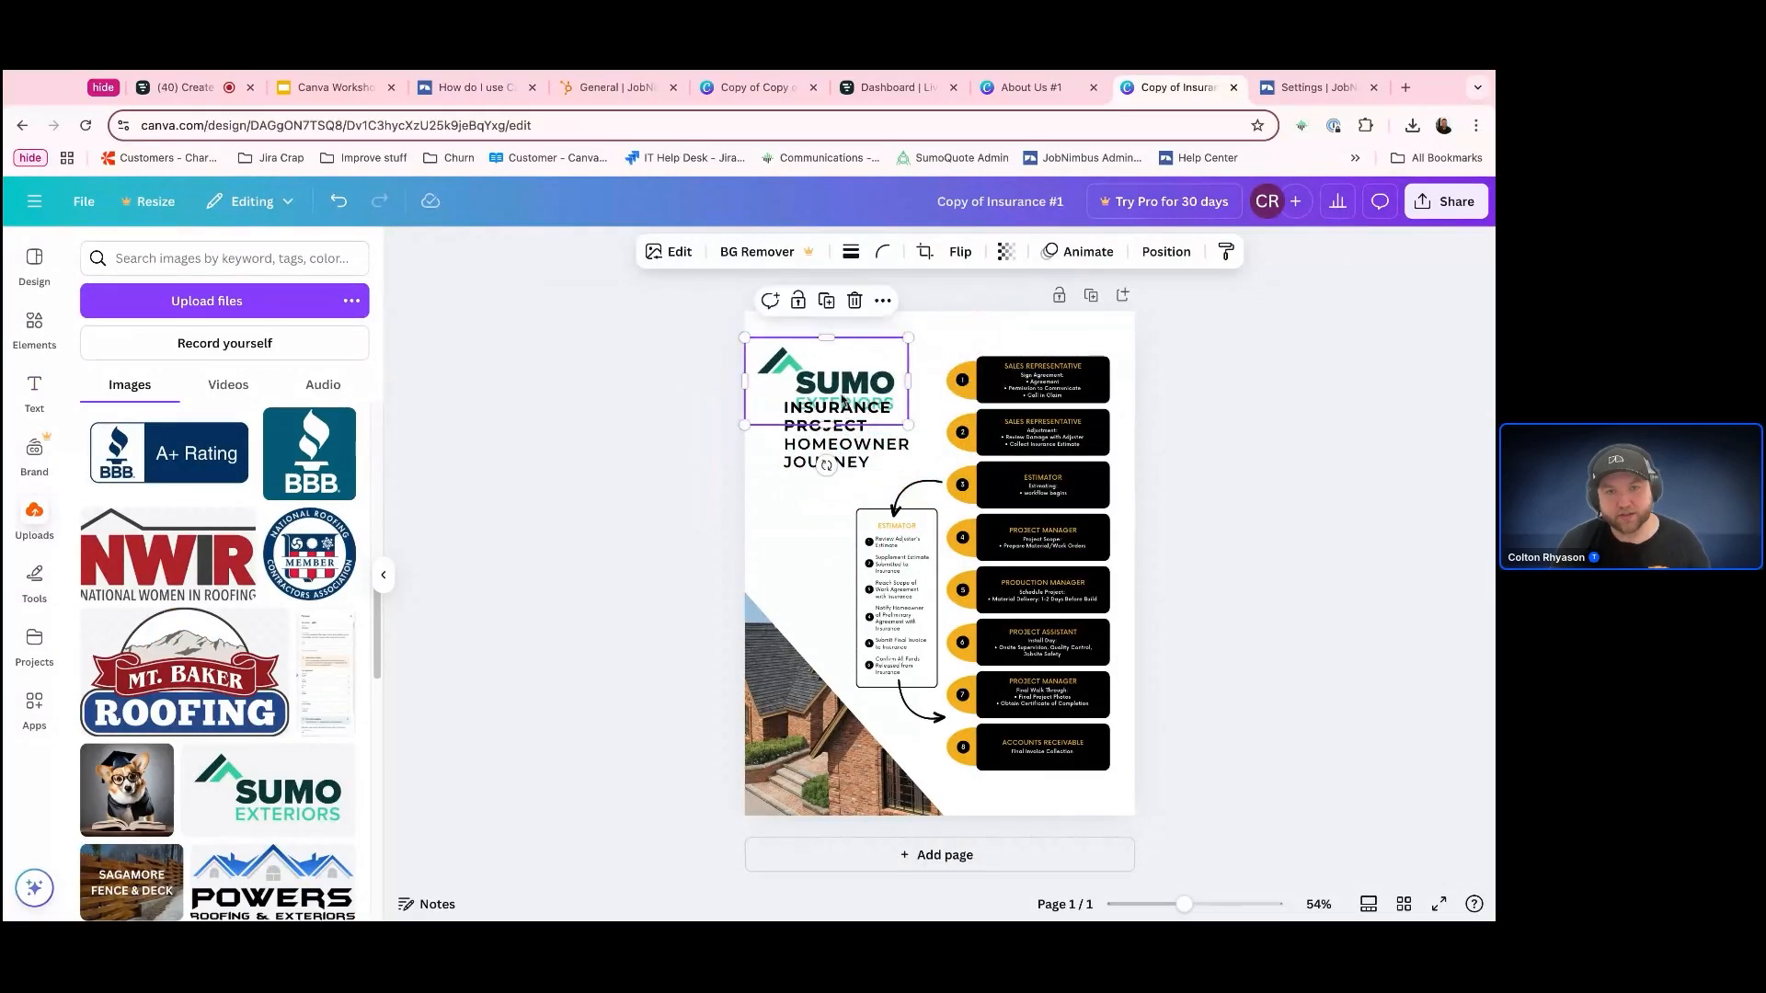
mouse_move(834, 405)
mouse_down()
mouse_move(858, 390)
mouse_move(840, 391)
mouse_up()
Apply the Sumo Exteriors logo's colors to the Insurance Project Homeowner Journey page
right_click(839, 393)
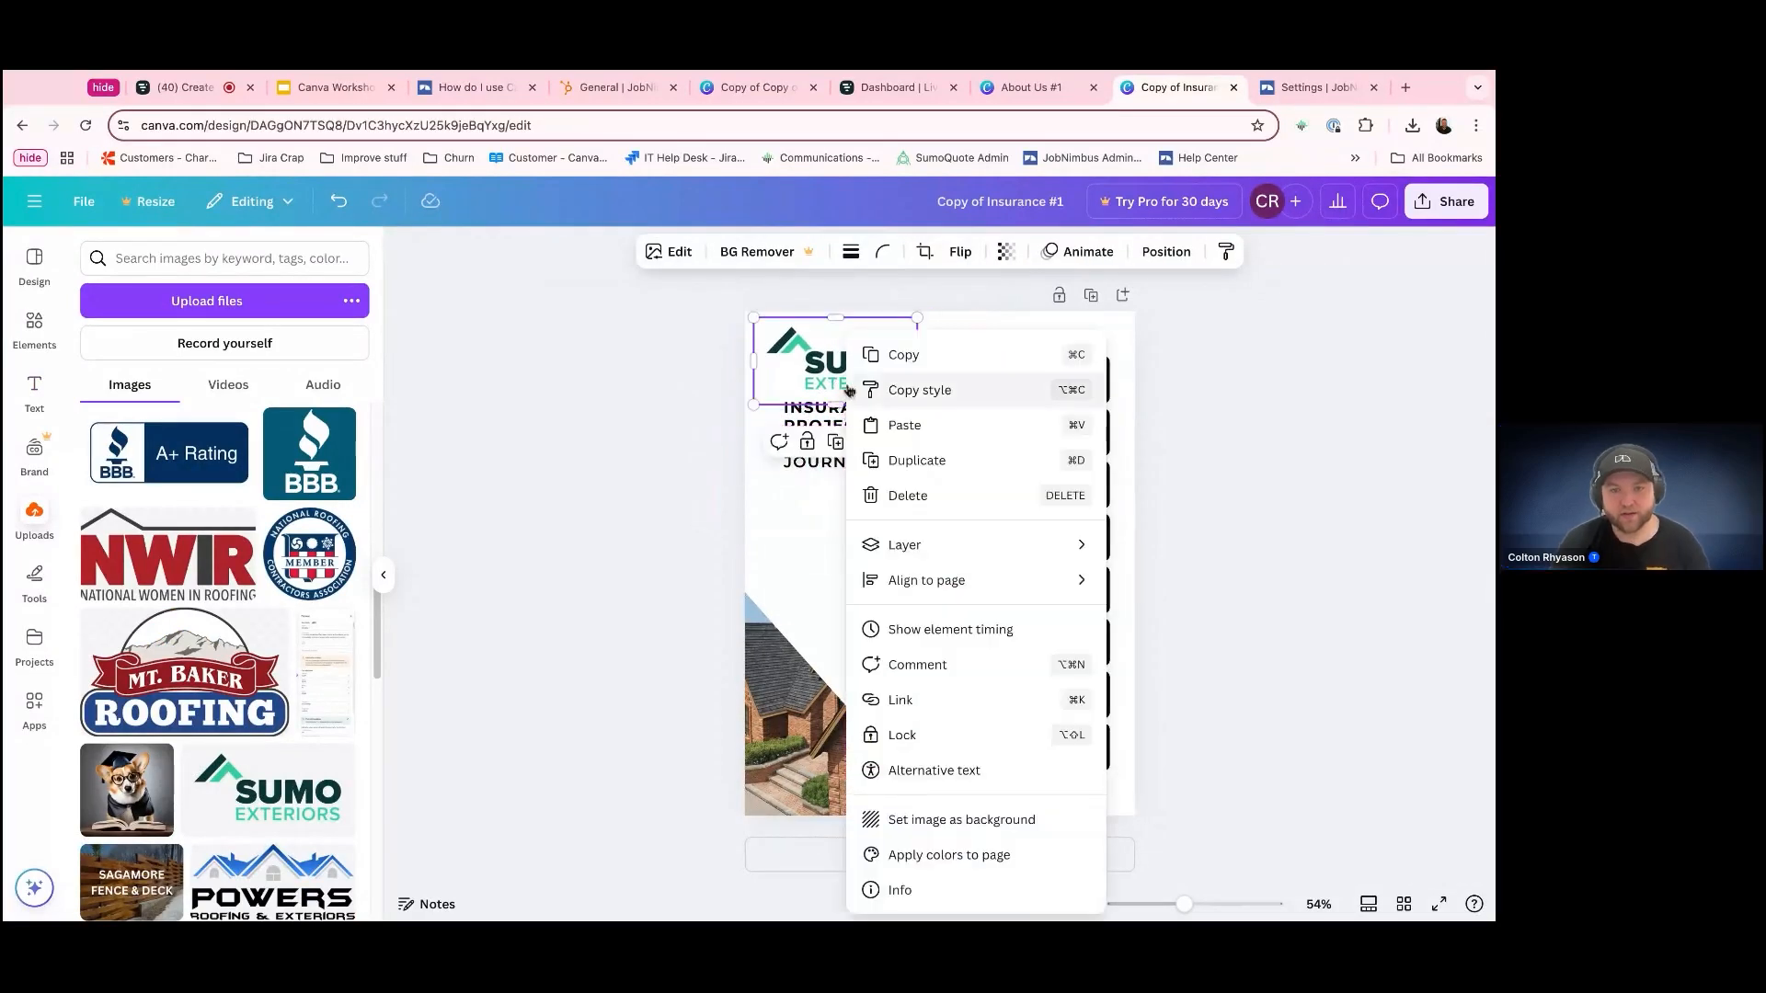
click(947, 854)
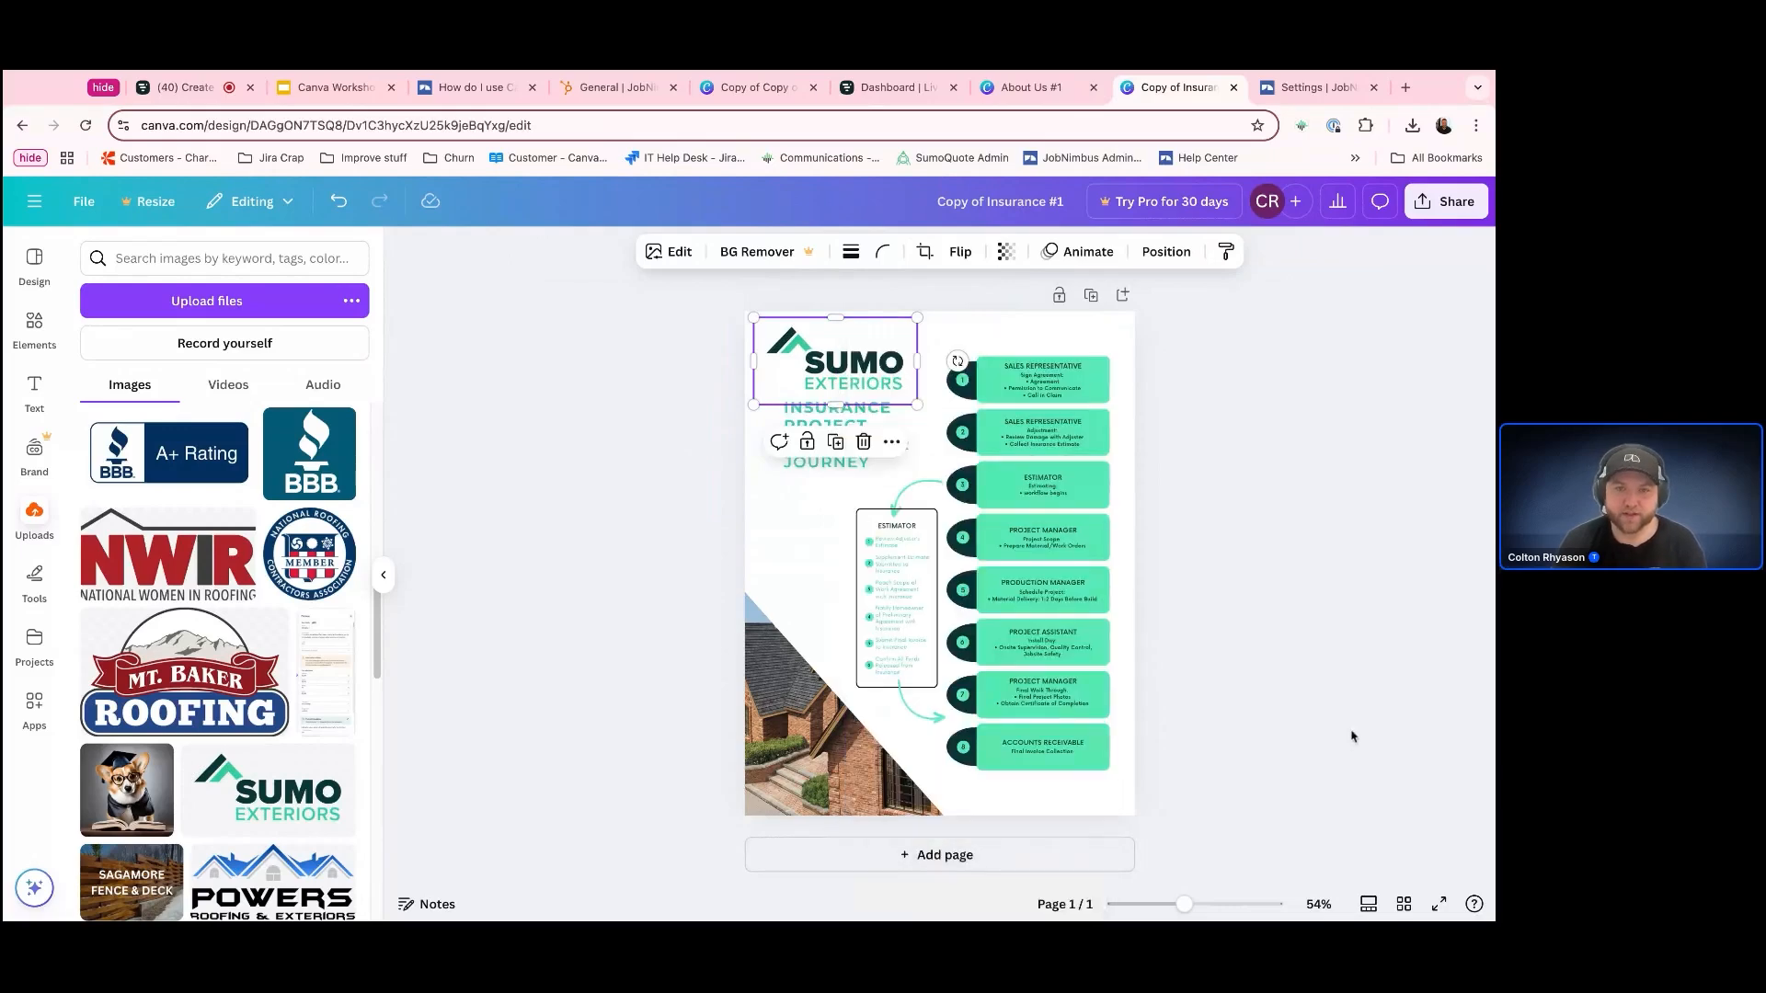
click(1338, 722)
Set the text color of the Insurance Project Homeowner Journey title to black
click(851, 434)
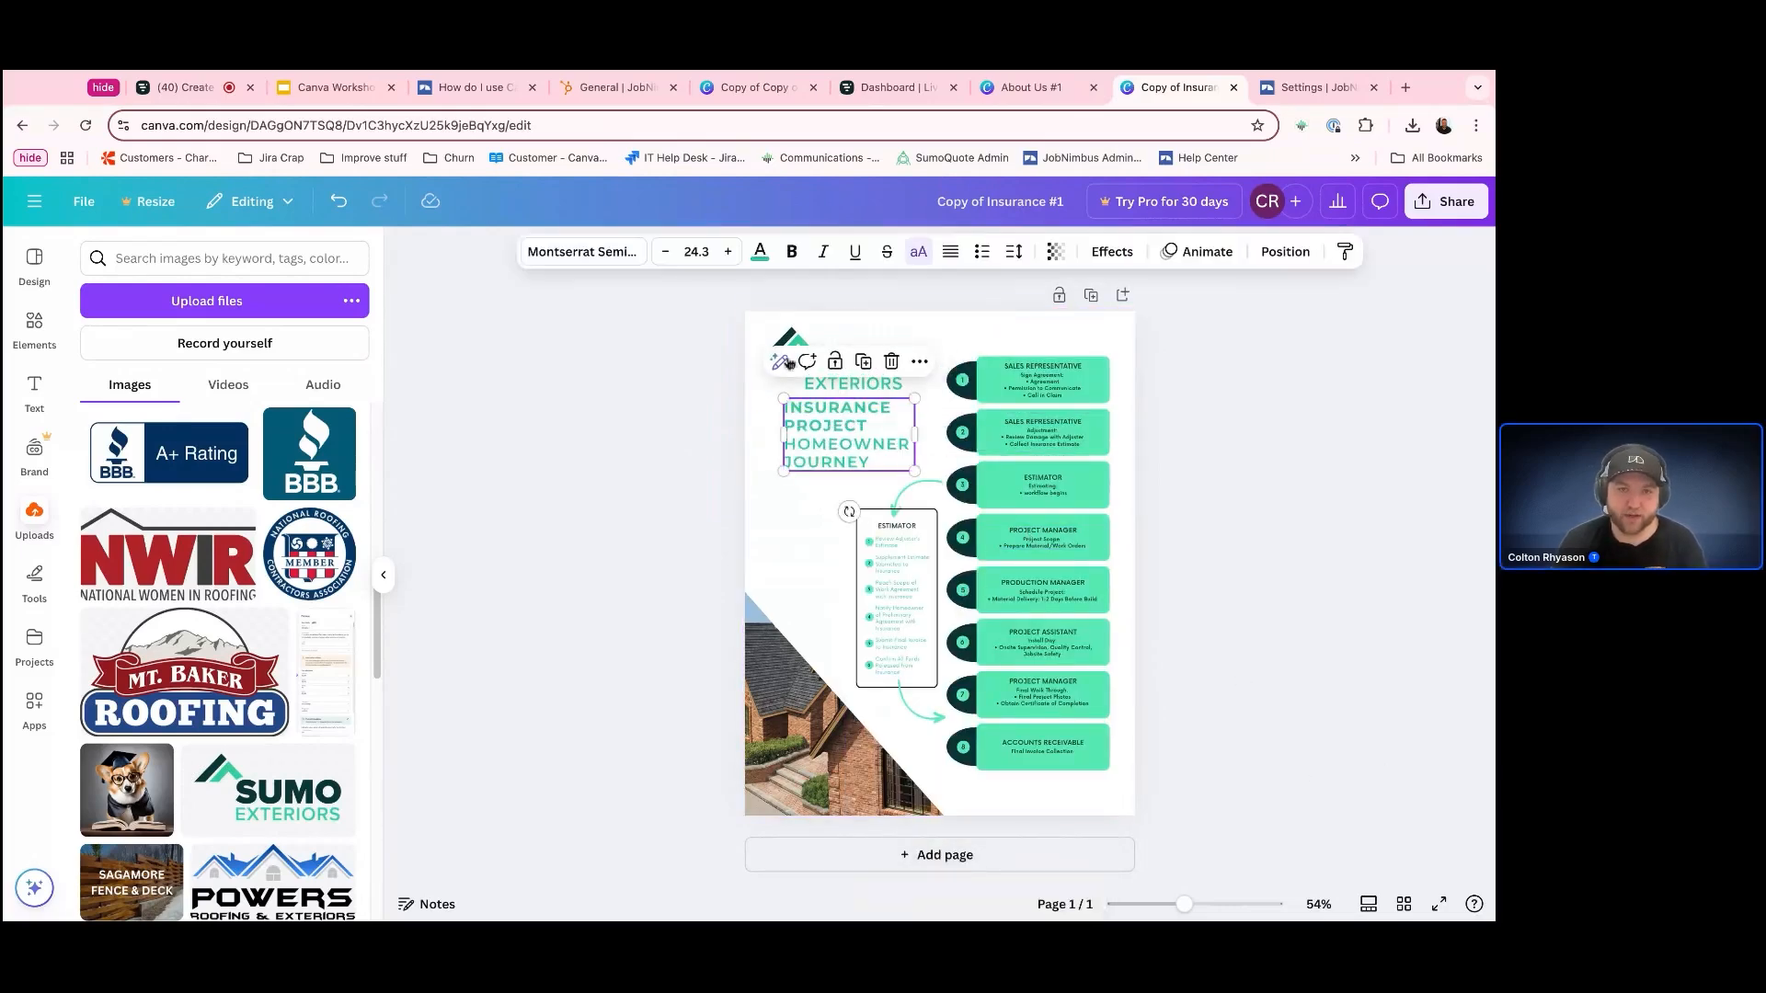
click(760, 252)
click(149, 384)
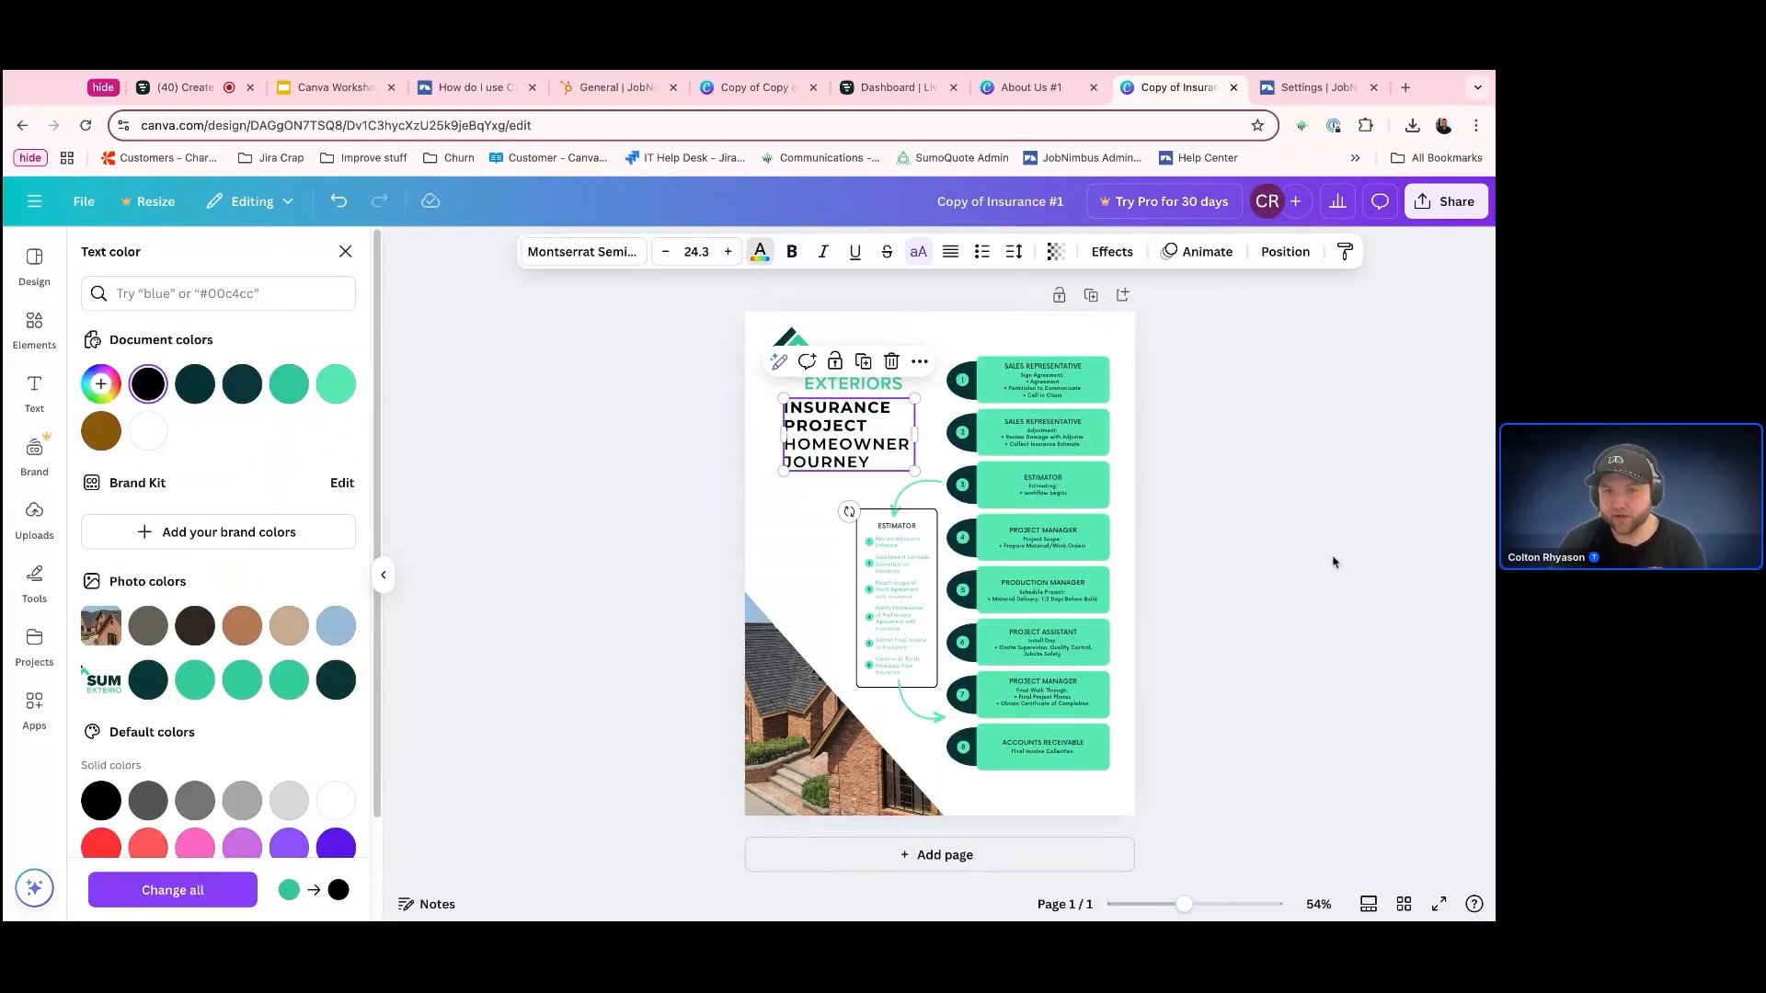
click(1334, 560)
Move the Sumo Exteriors logo slightly right and up so it sits clear of the title
click(834, 361)
click(1295, 642)
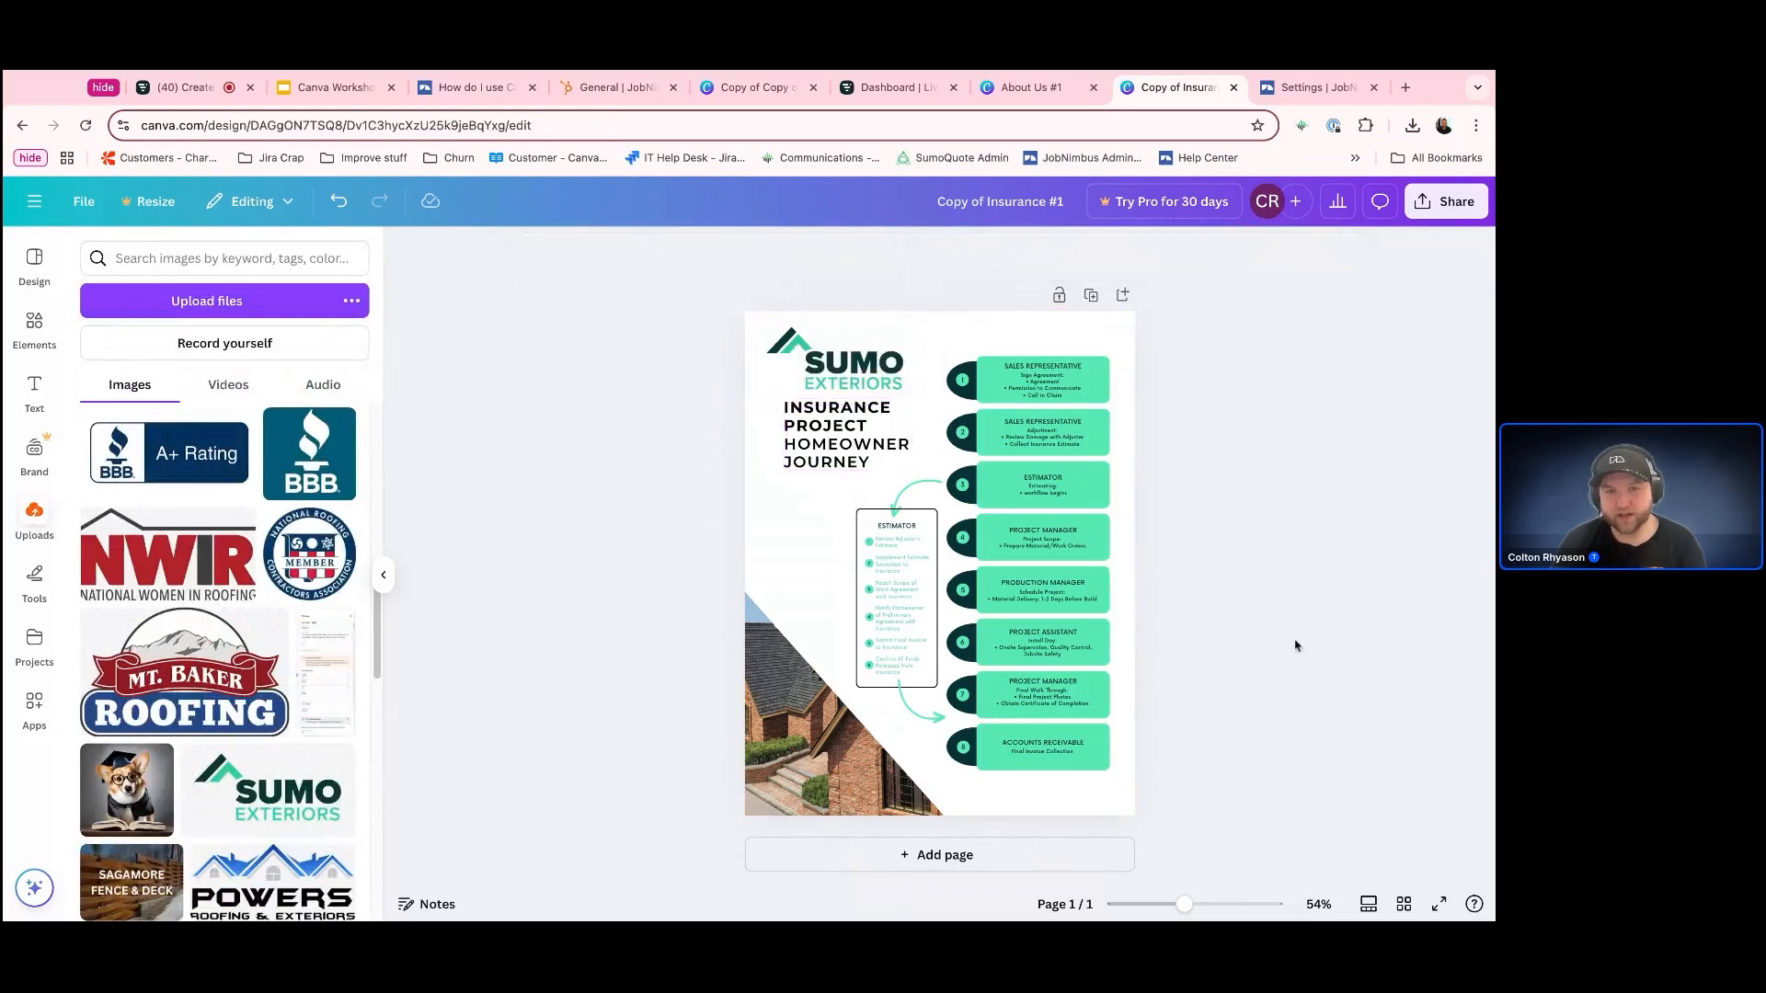
drag(838, 363, 881, 382)
Try moving the text of the first Sales Representative box left over its number shape, and undo the move
click(1092, 443)
click(1042, 379)
drag(1041, 379, 984, 379)
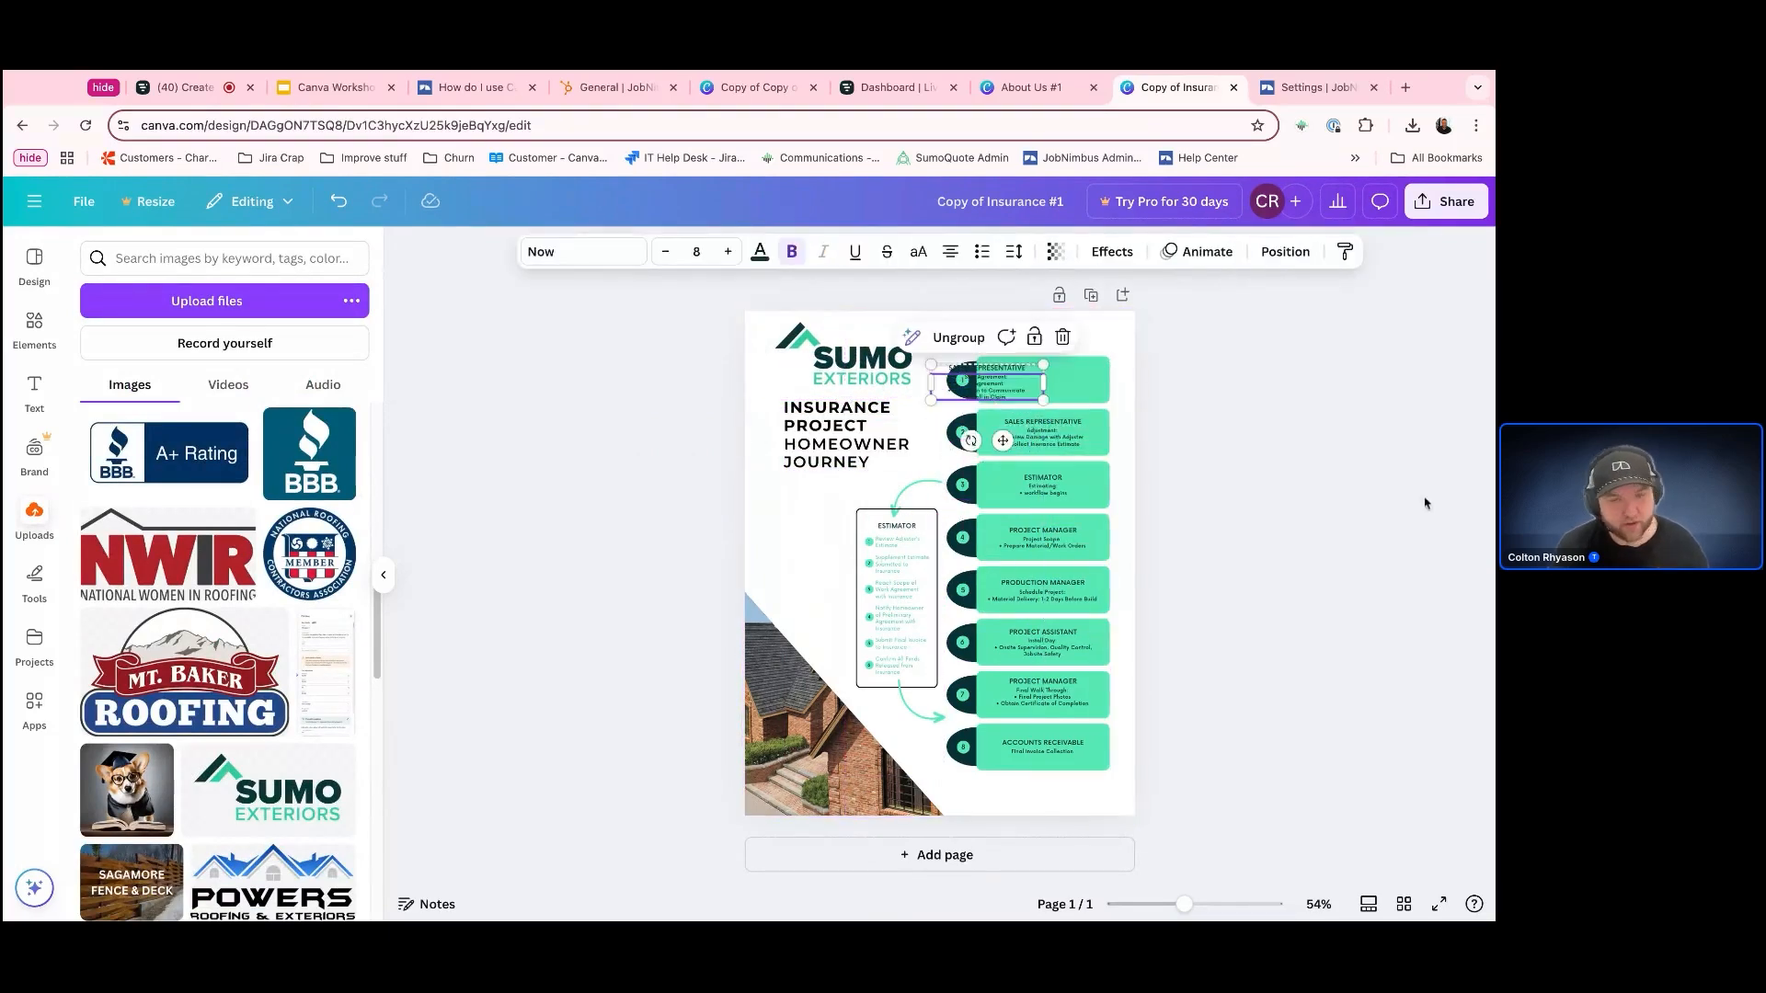
key(super+z)
click(1366, 556)
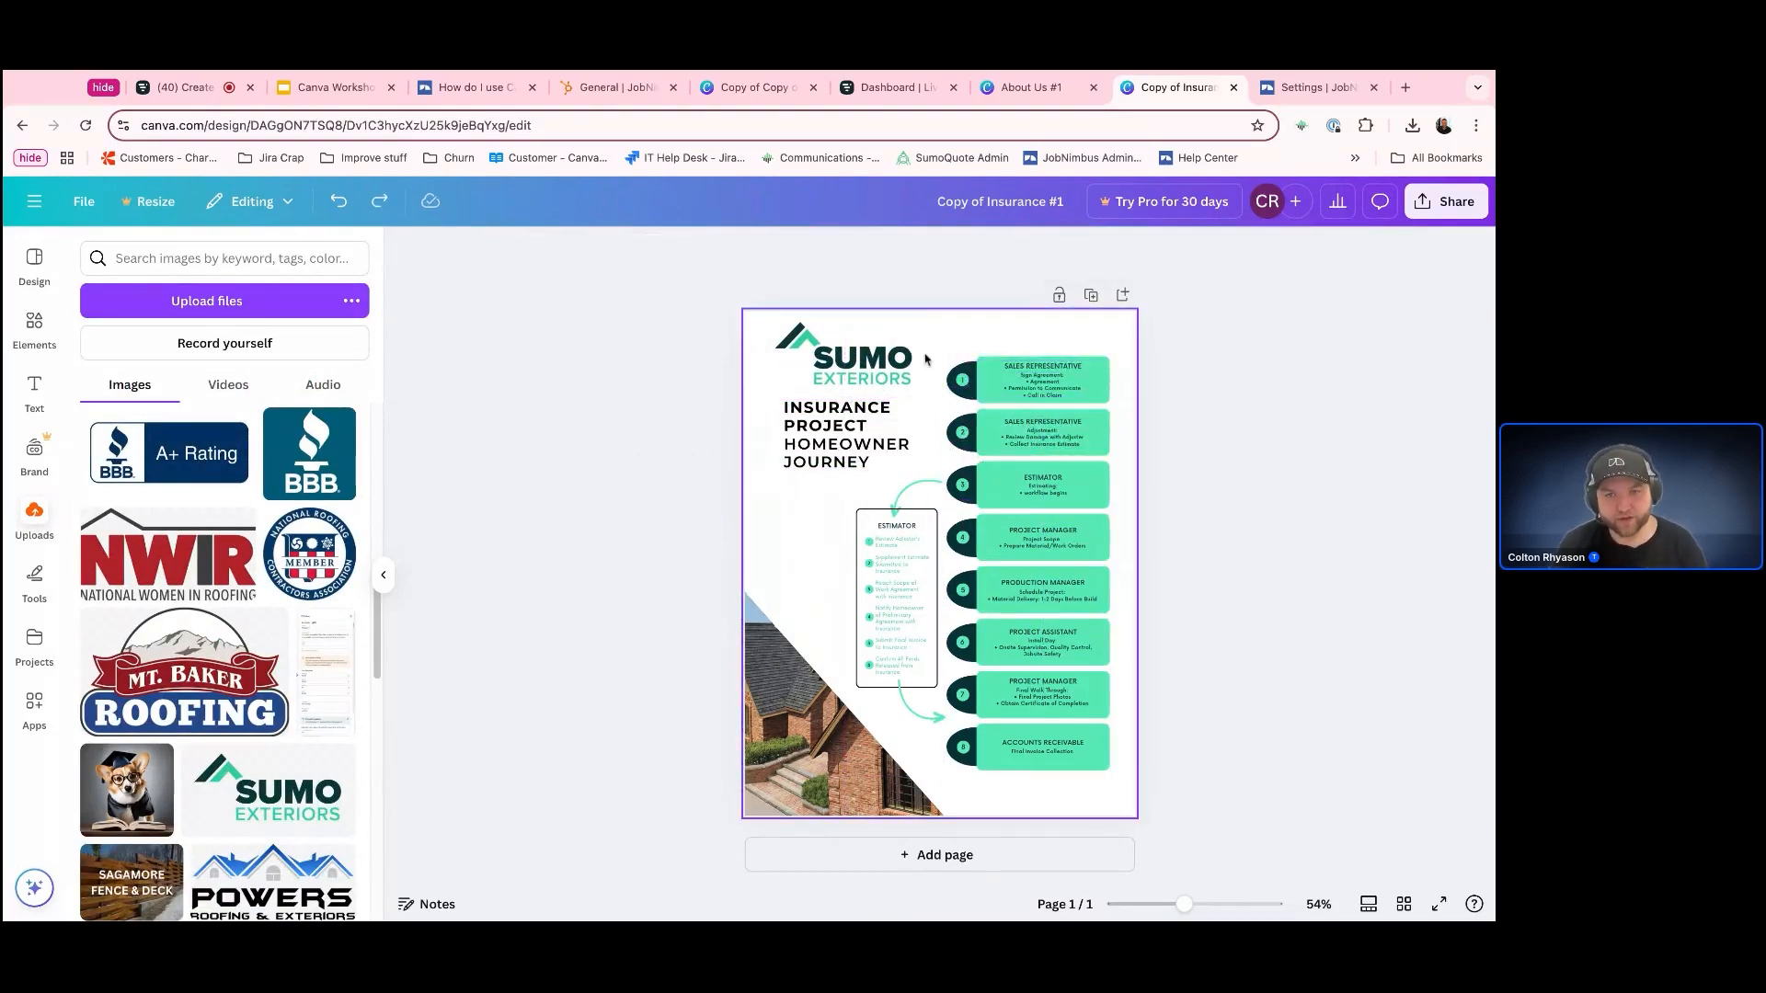
Lock the shapes and text of the first Sales Representative box together, and unlock its text group again
click(1030, 379)
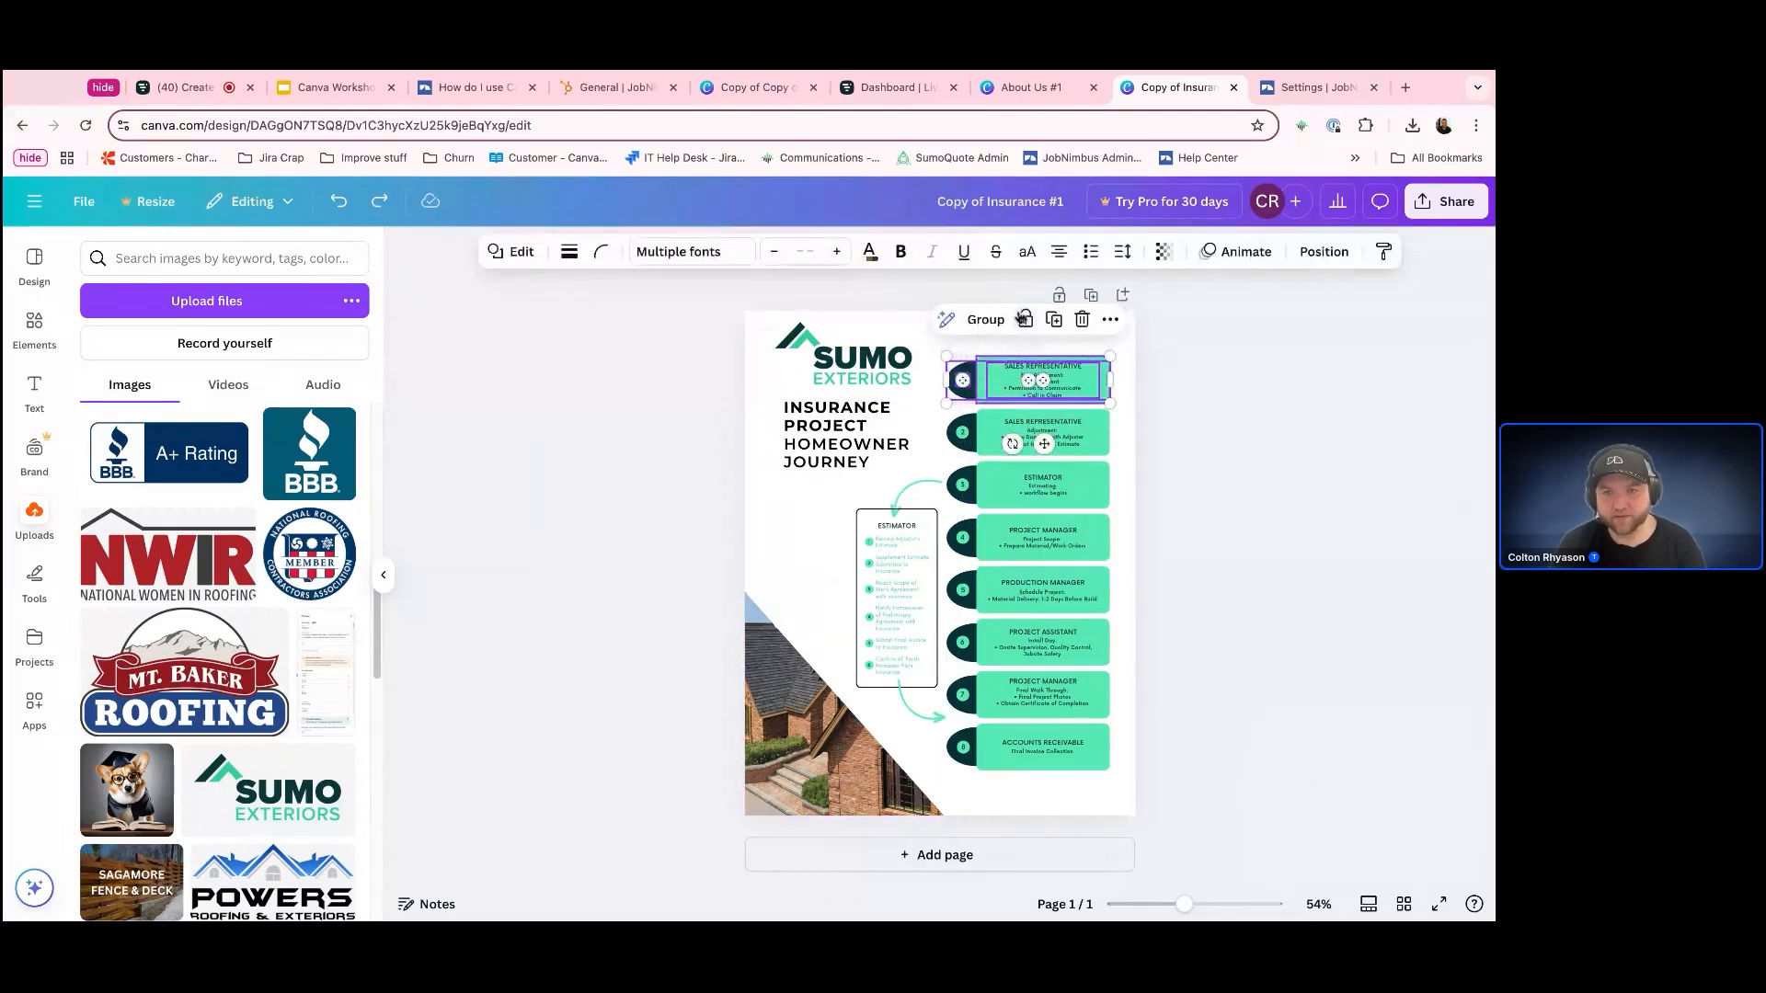
click(1275, 492)
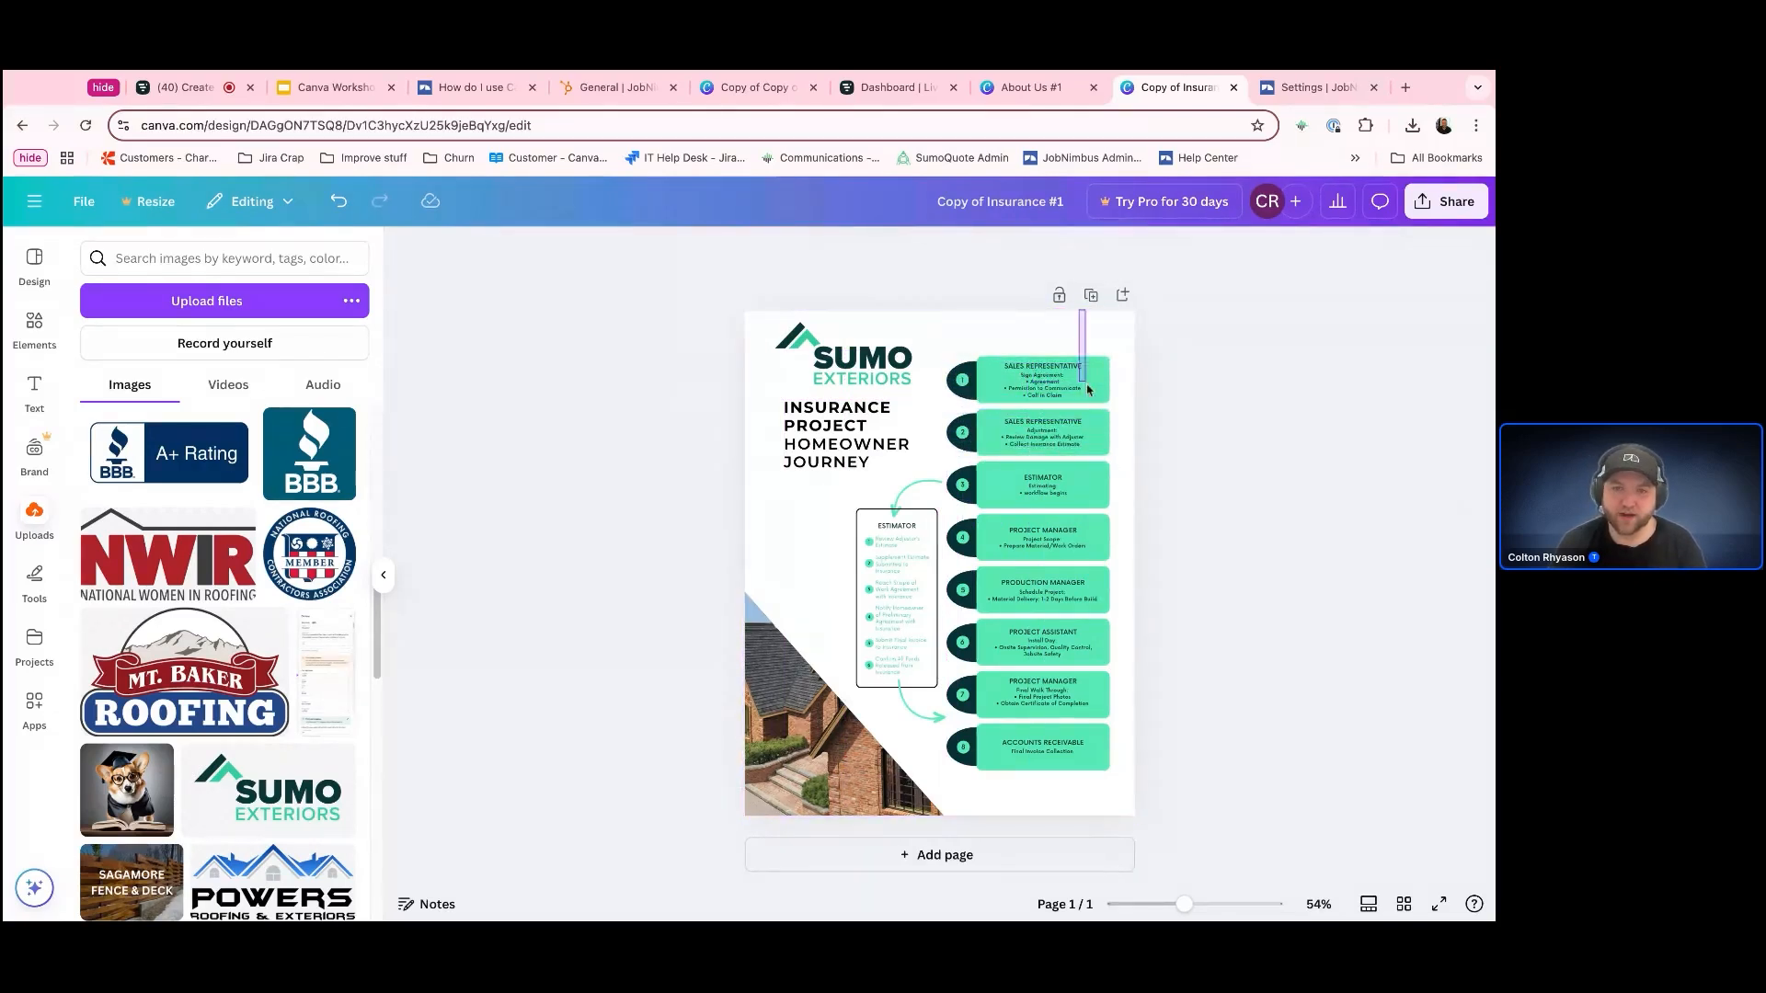
click(1057, 369)
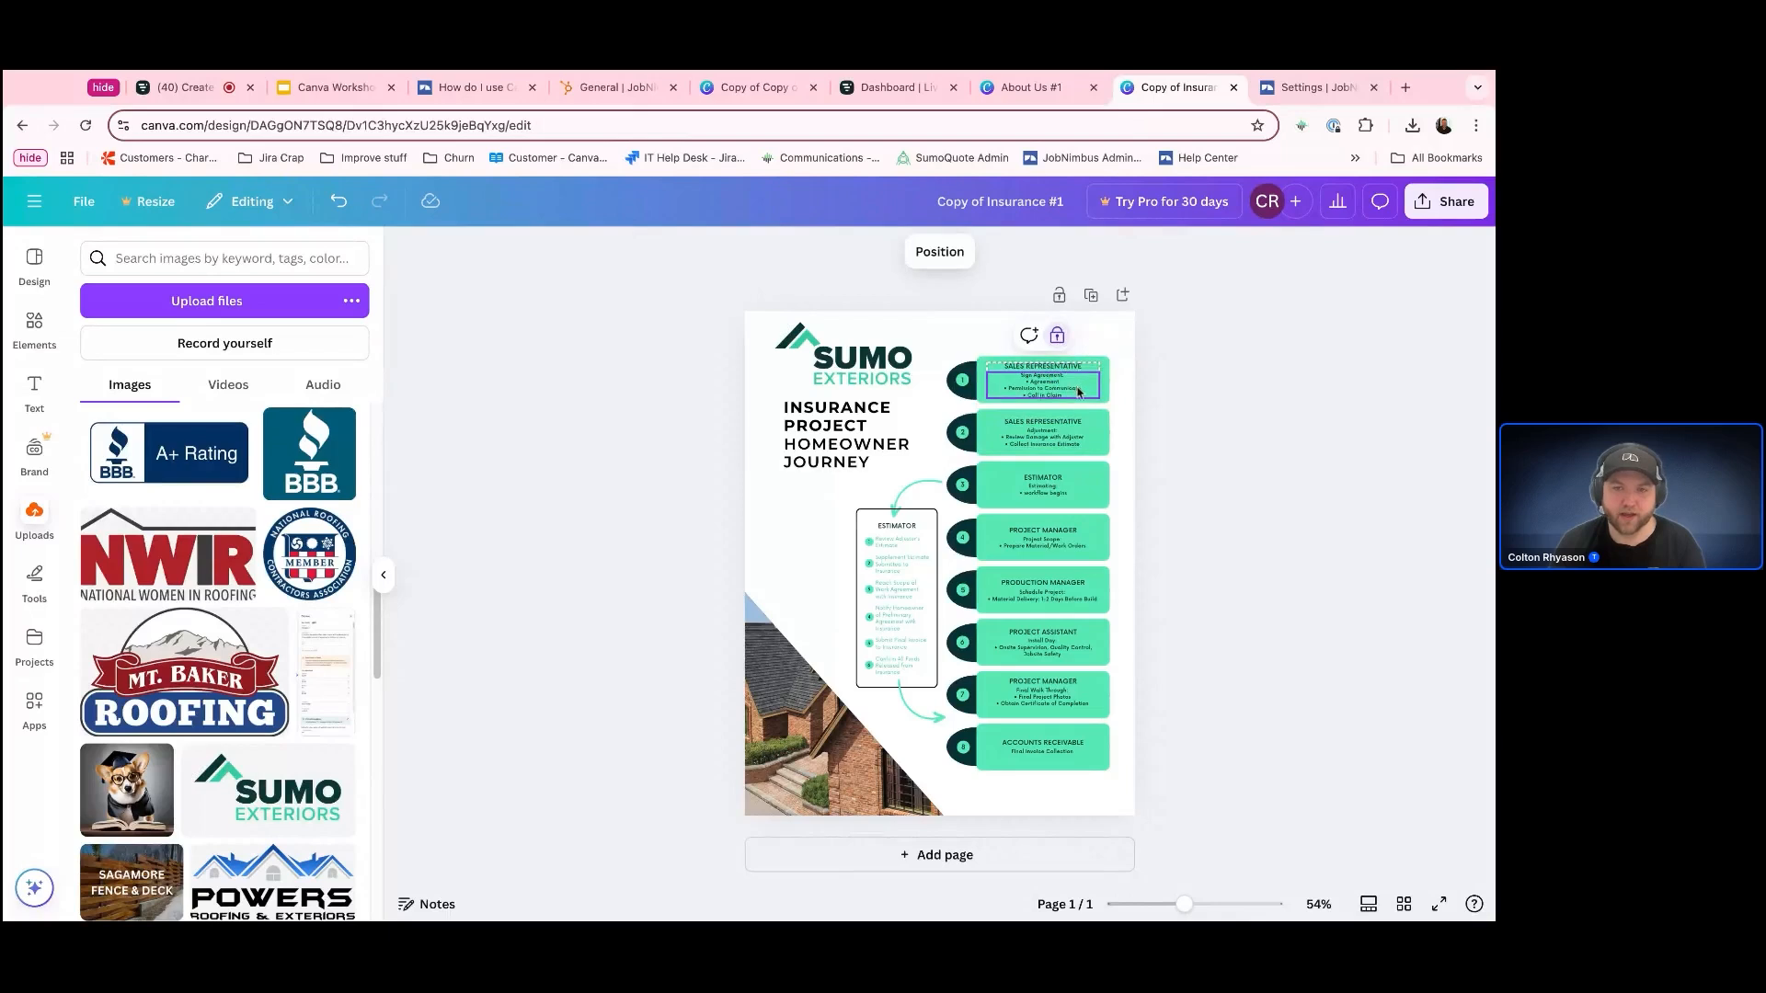
click(1219, 390)
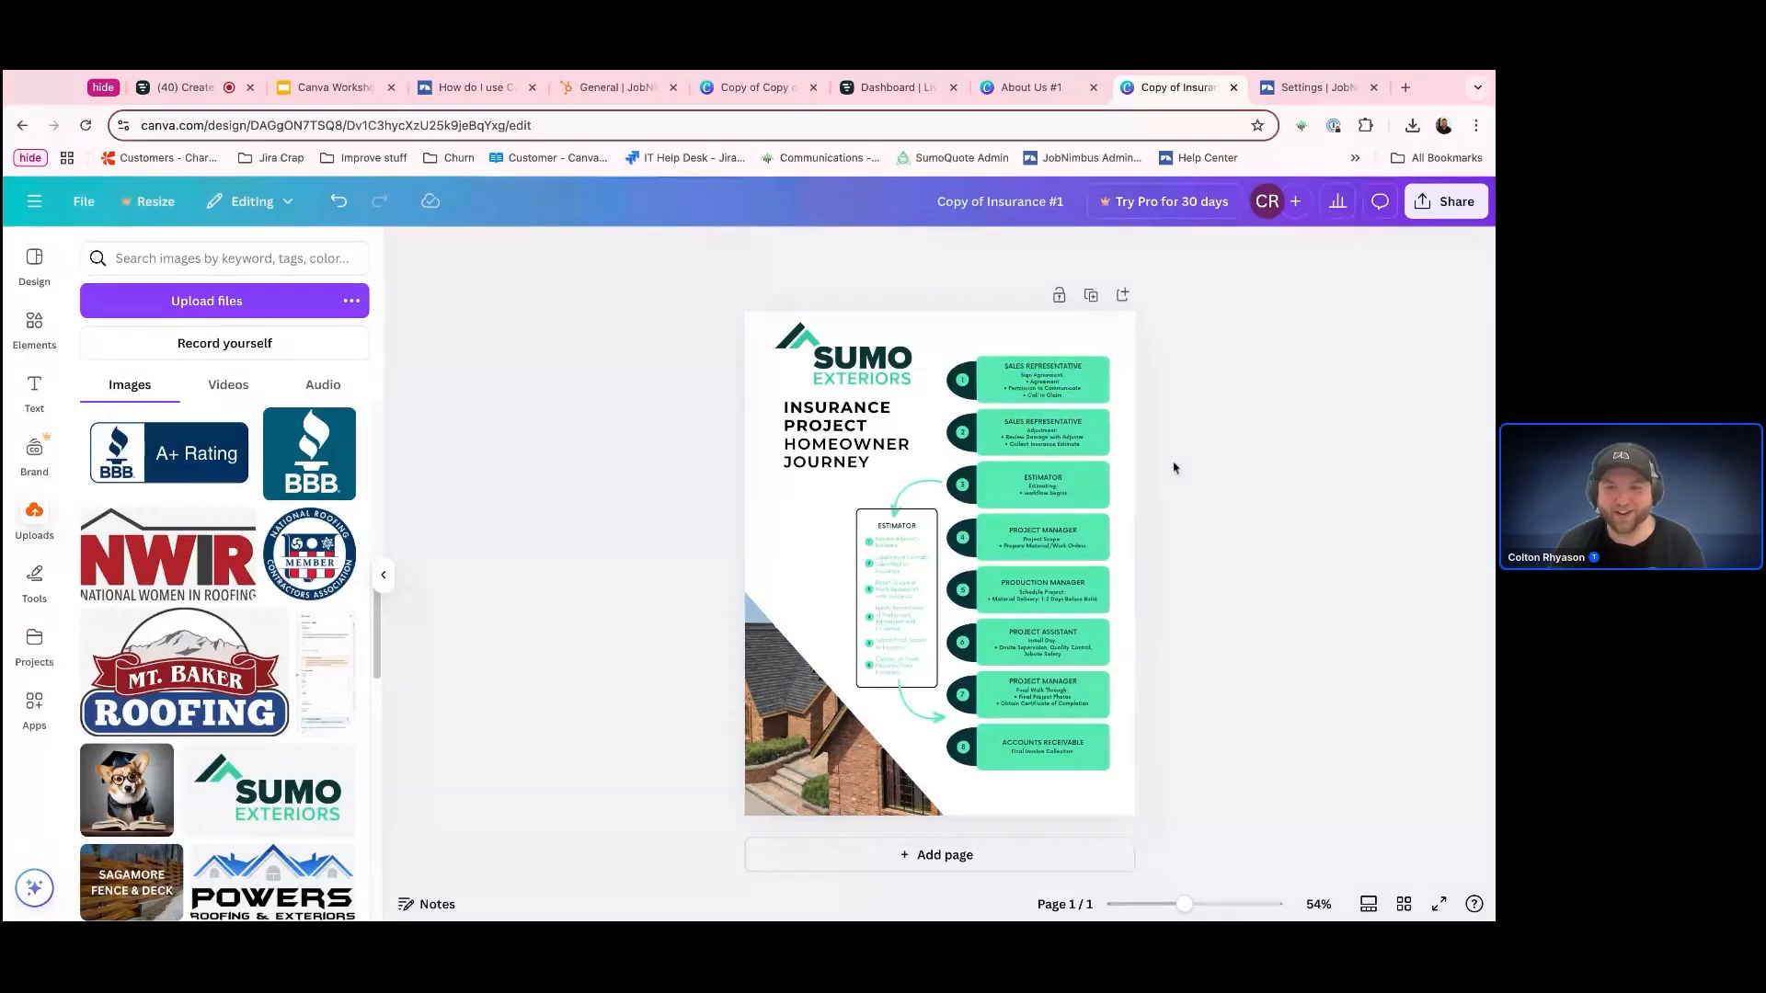
click(1109, 397)
click(1110, 397)
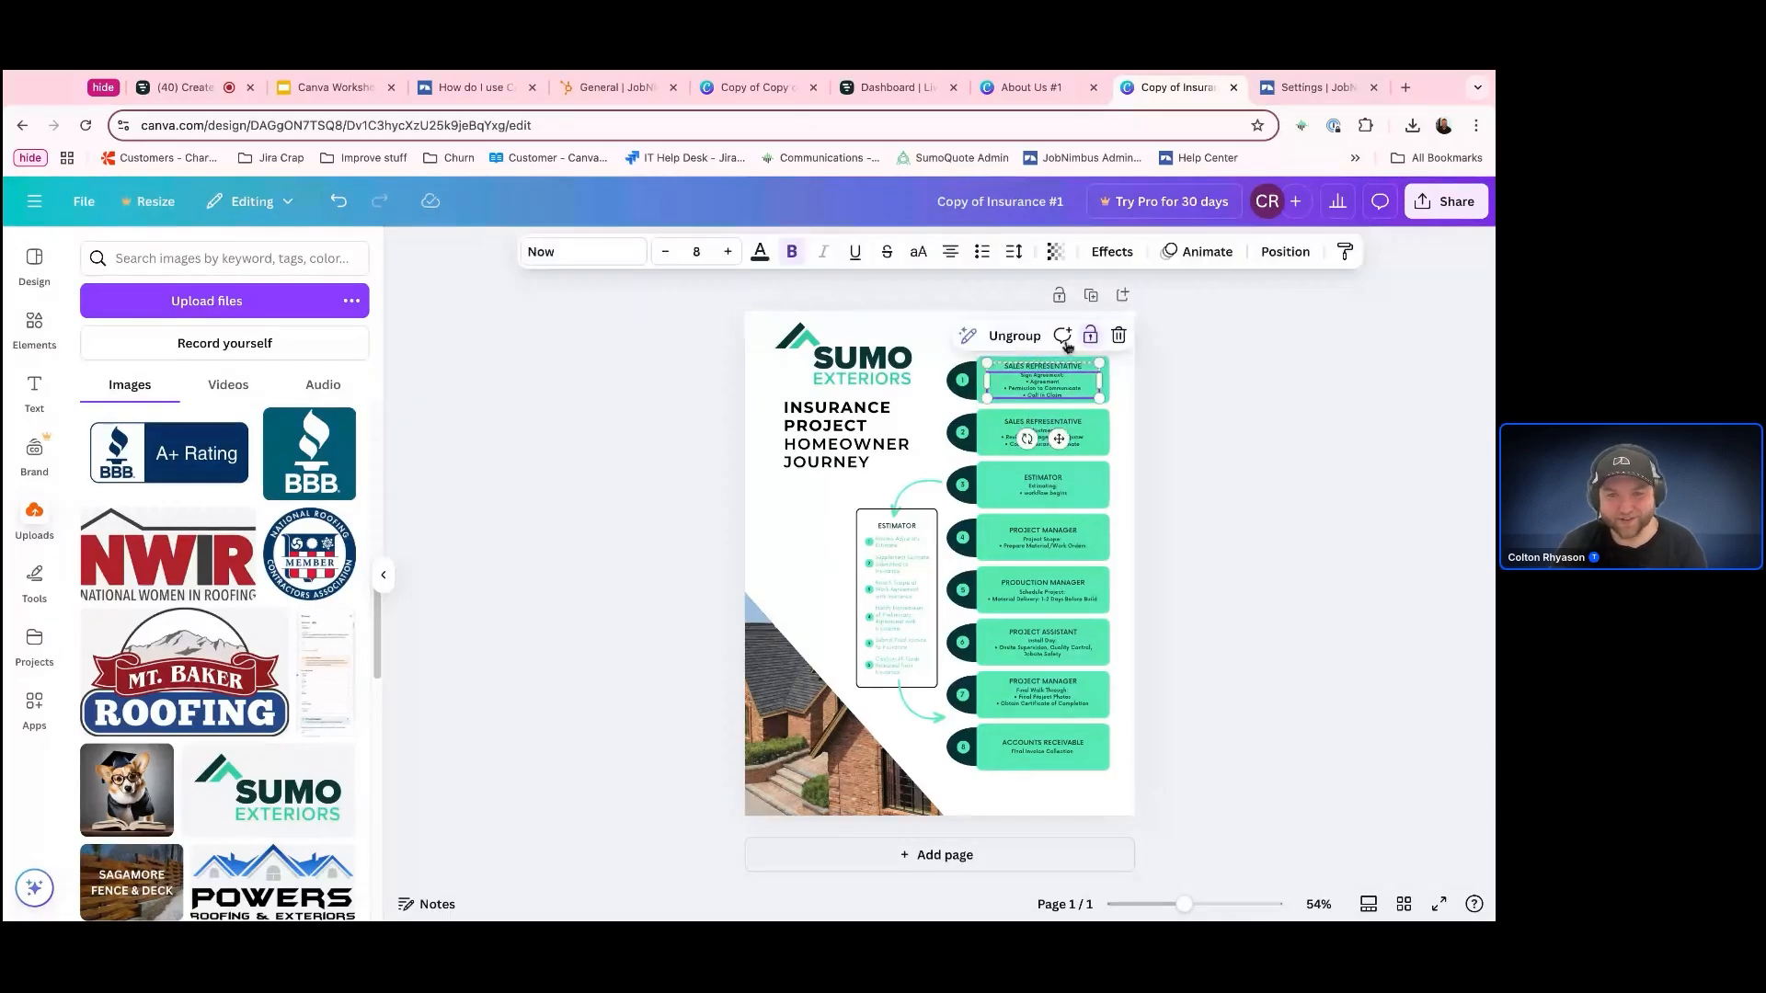
Lock the text group of the first Sales Representative box in place and clear the selection
click(951, 336)
click(1078, 382)
click(1067, 329)
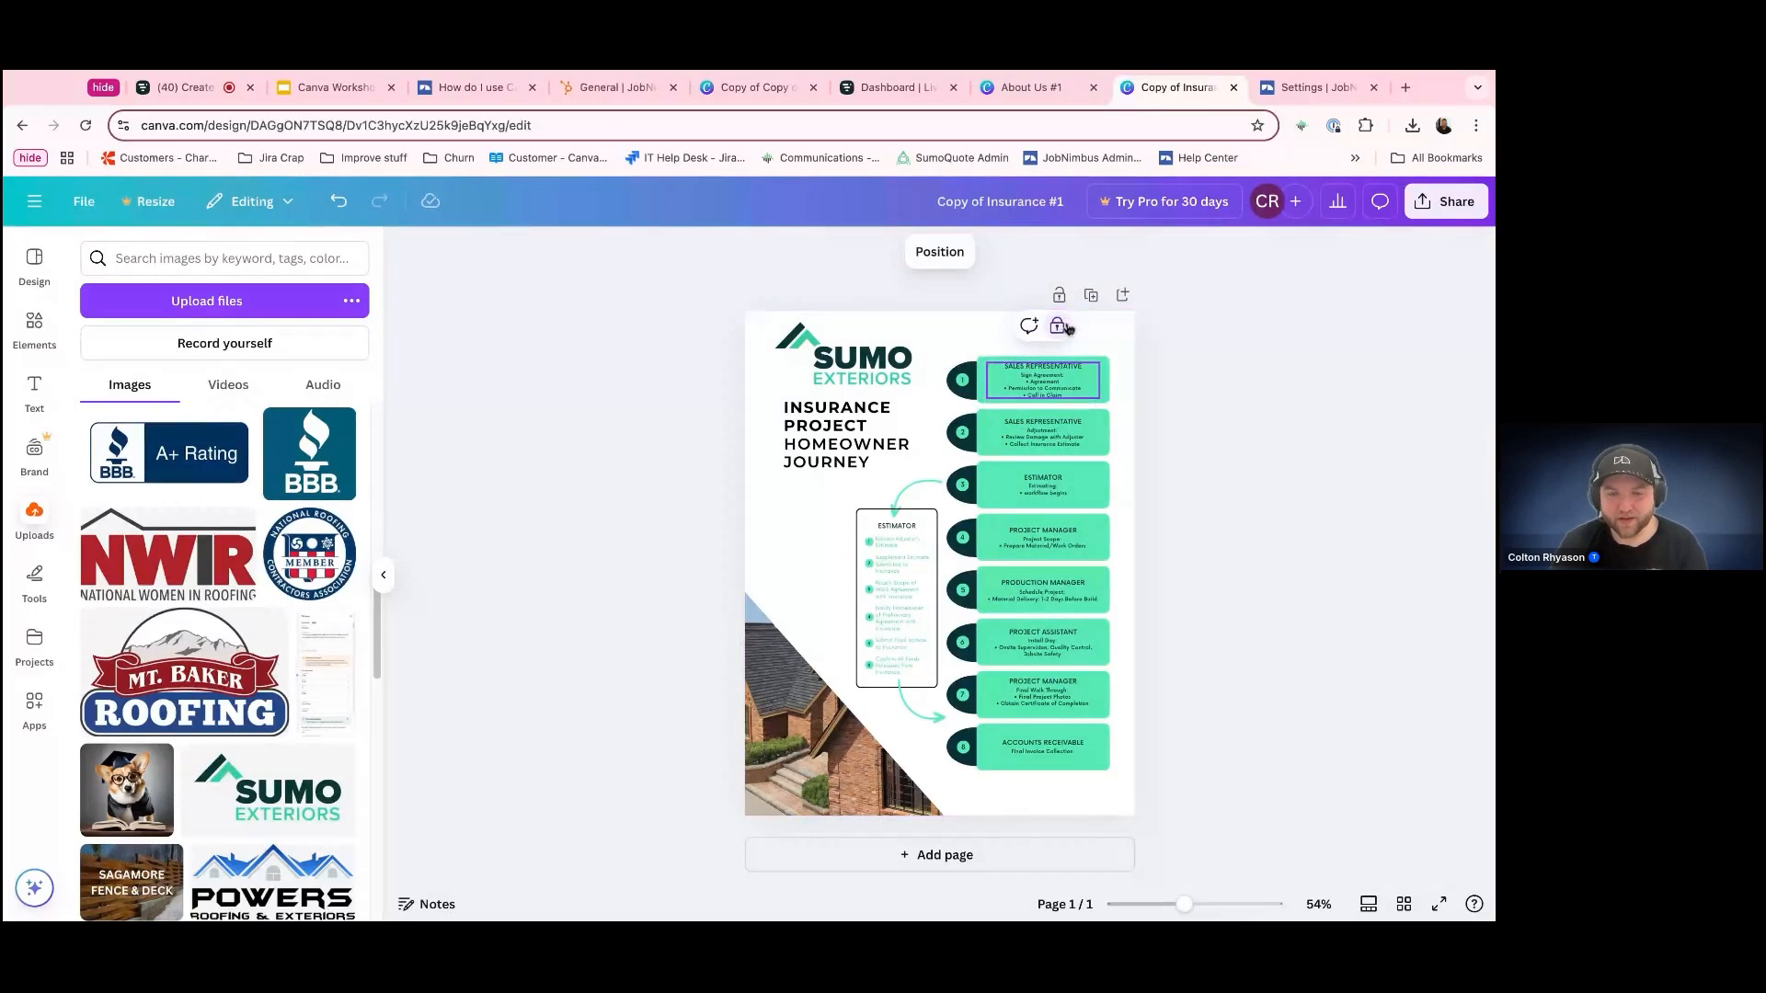
click(1314, 448)
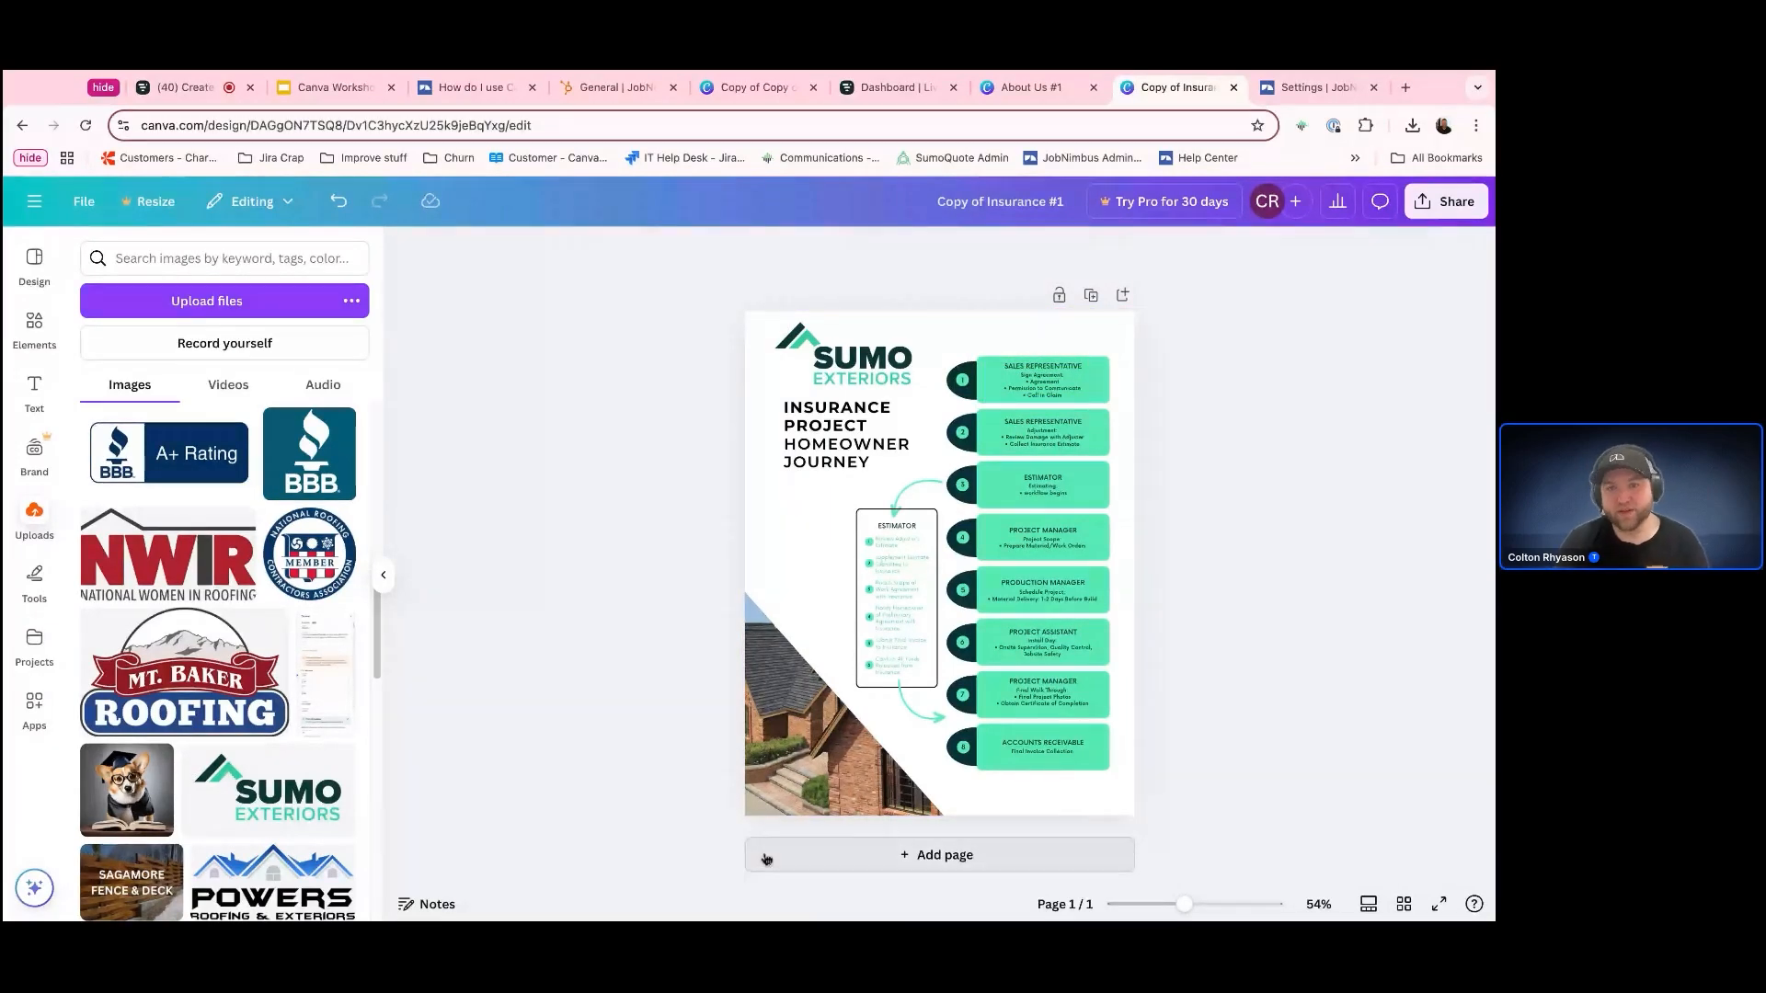
Download the Copy of Insurance #1 design as a PDF Standard file
click(88, 209)
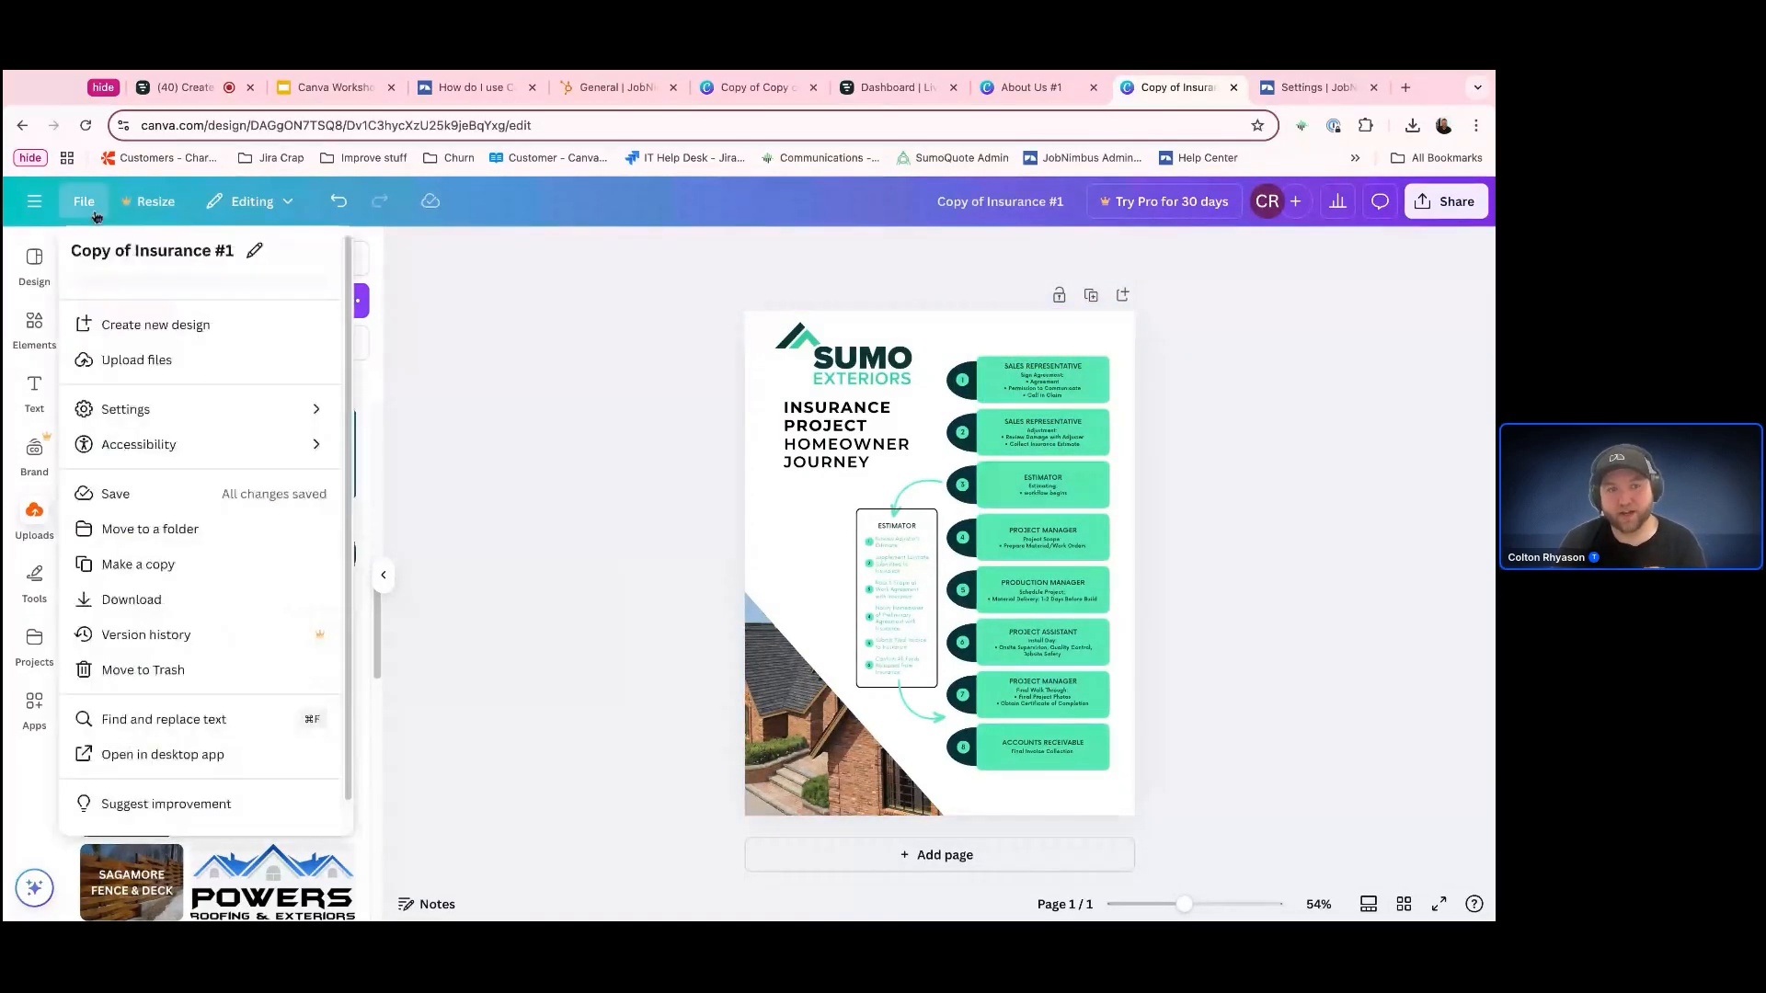
click(147, 603)
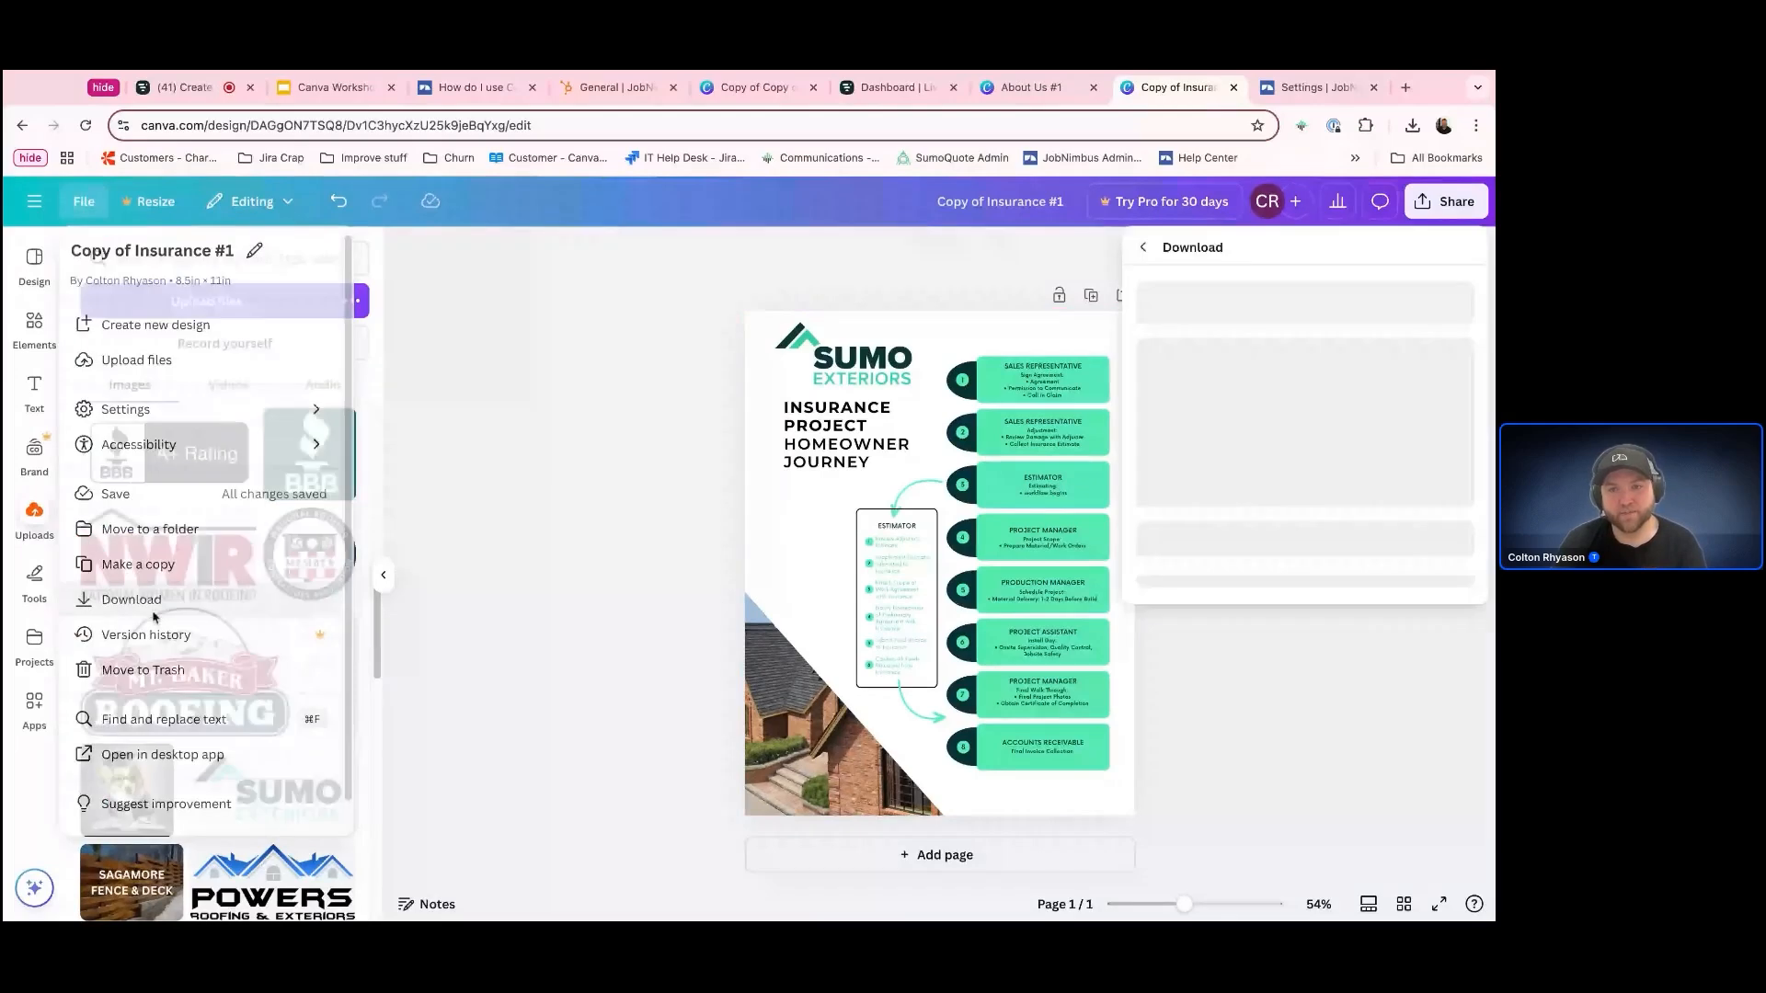
click(1330, 328)
click(1333, 471)
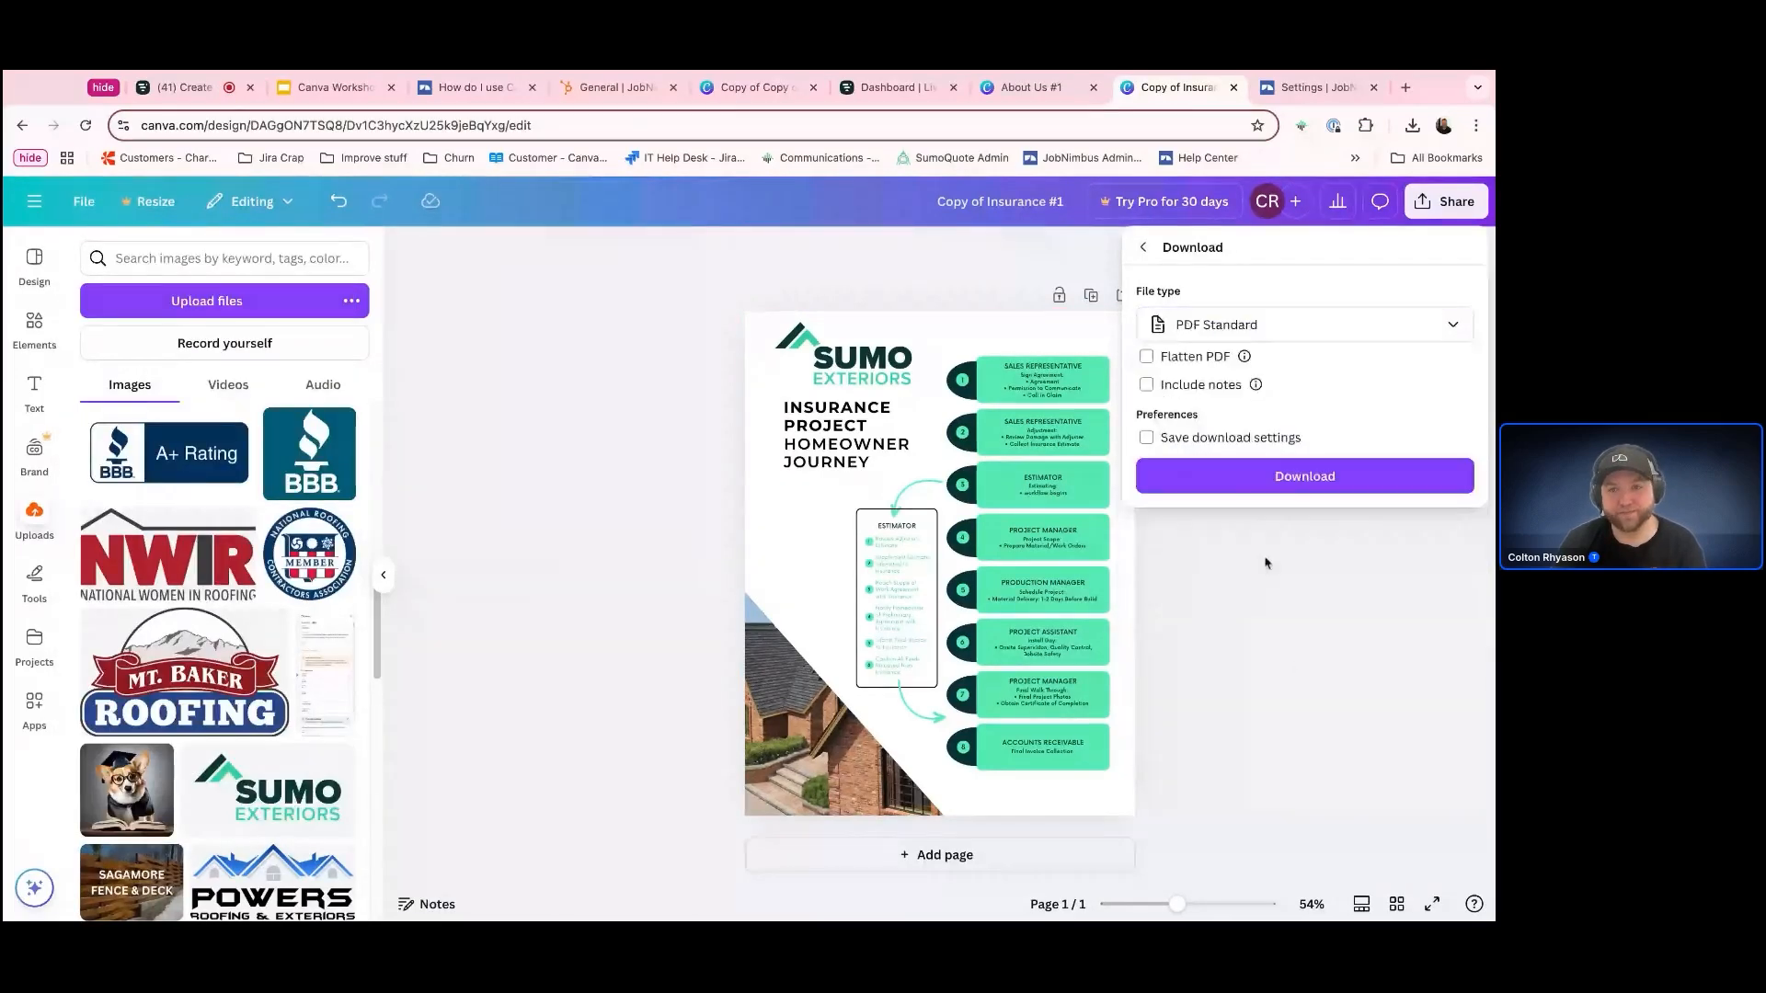
click(1262, 490)
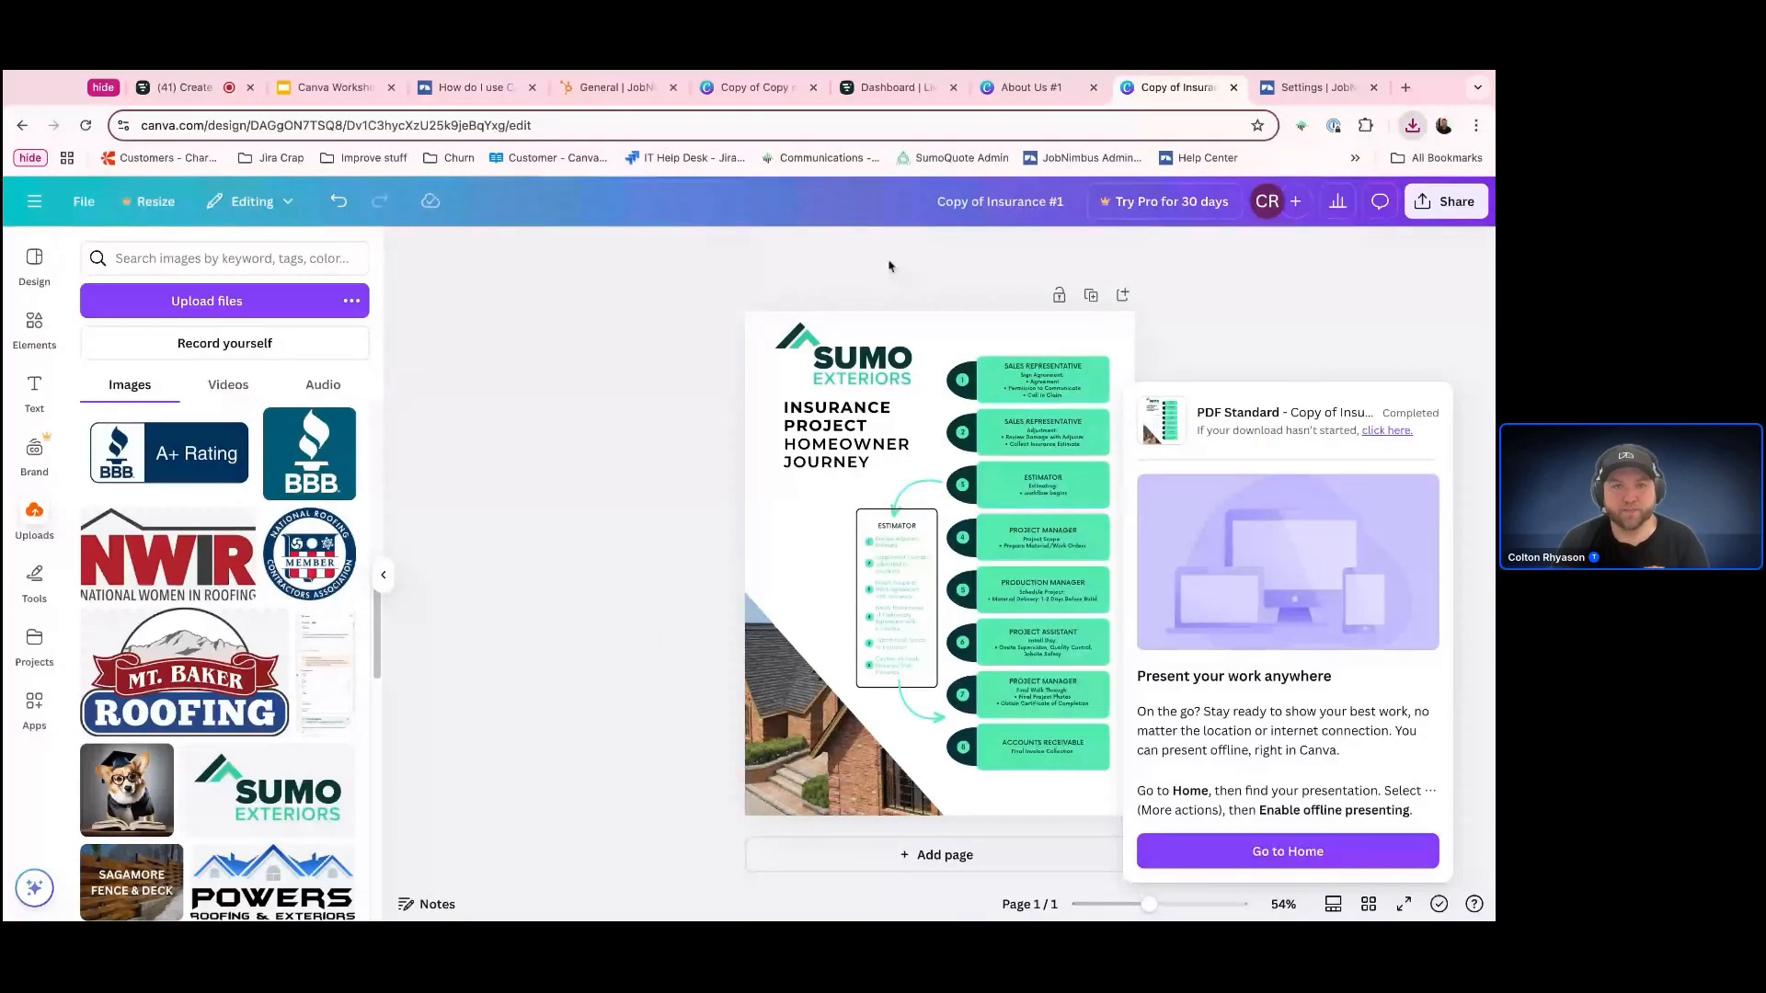
Switch to JobNimbus, upload the Copy of Insurance #1 PDF to the Sales PDFs, and check for it among the files
click(1324, 87)
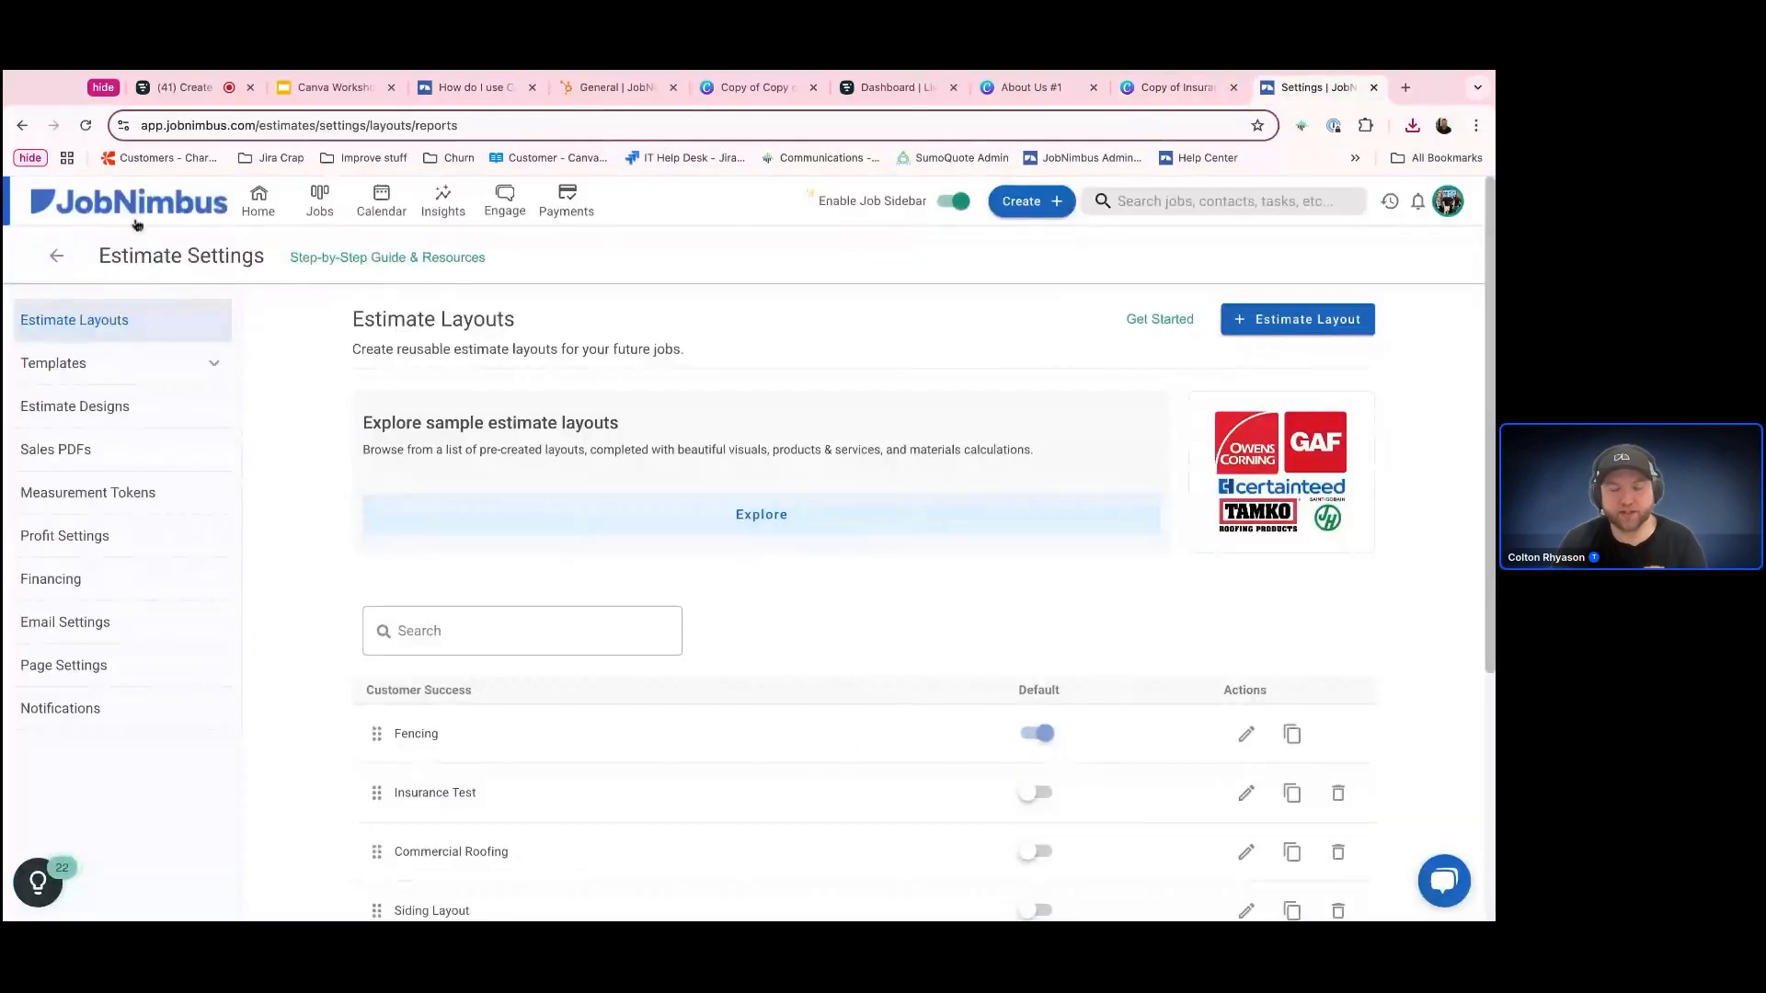
click(44, 453)
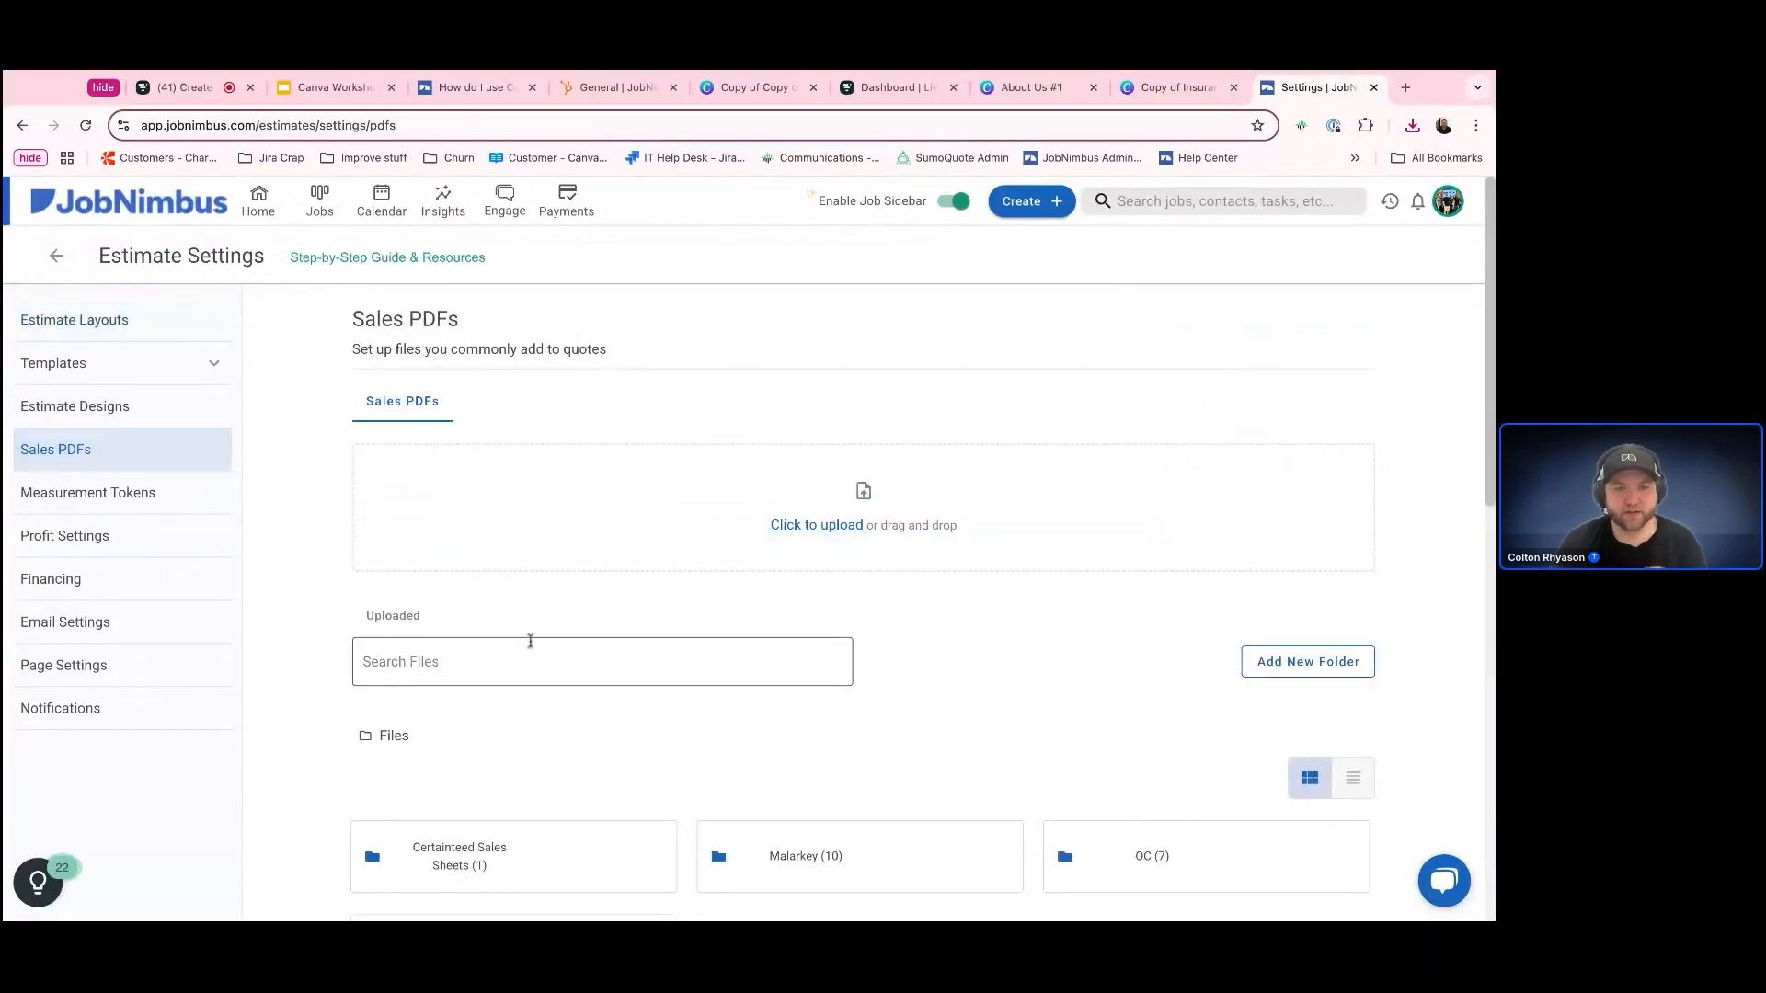
click(815, 528)
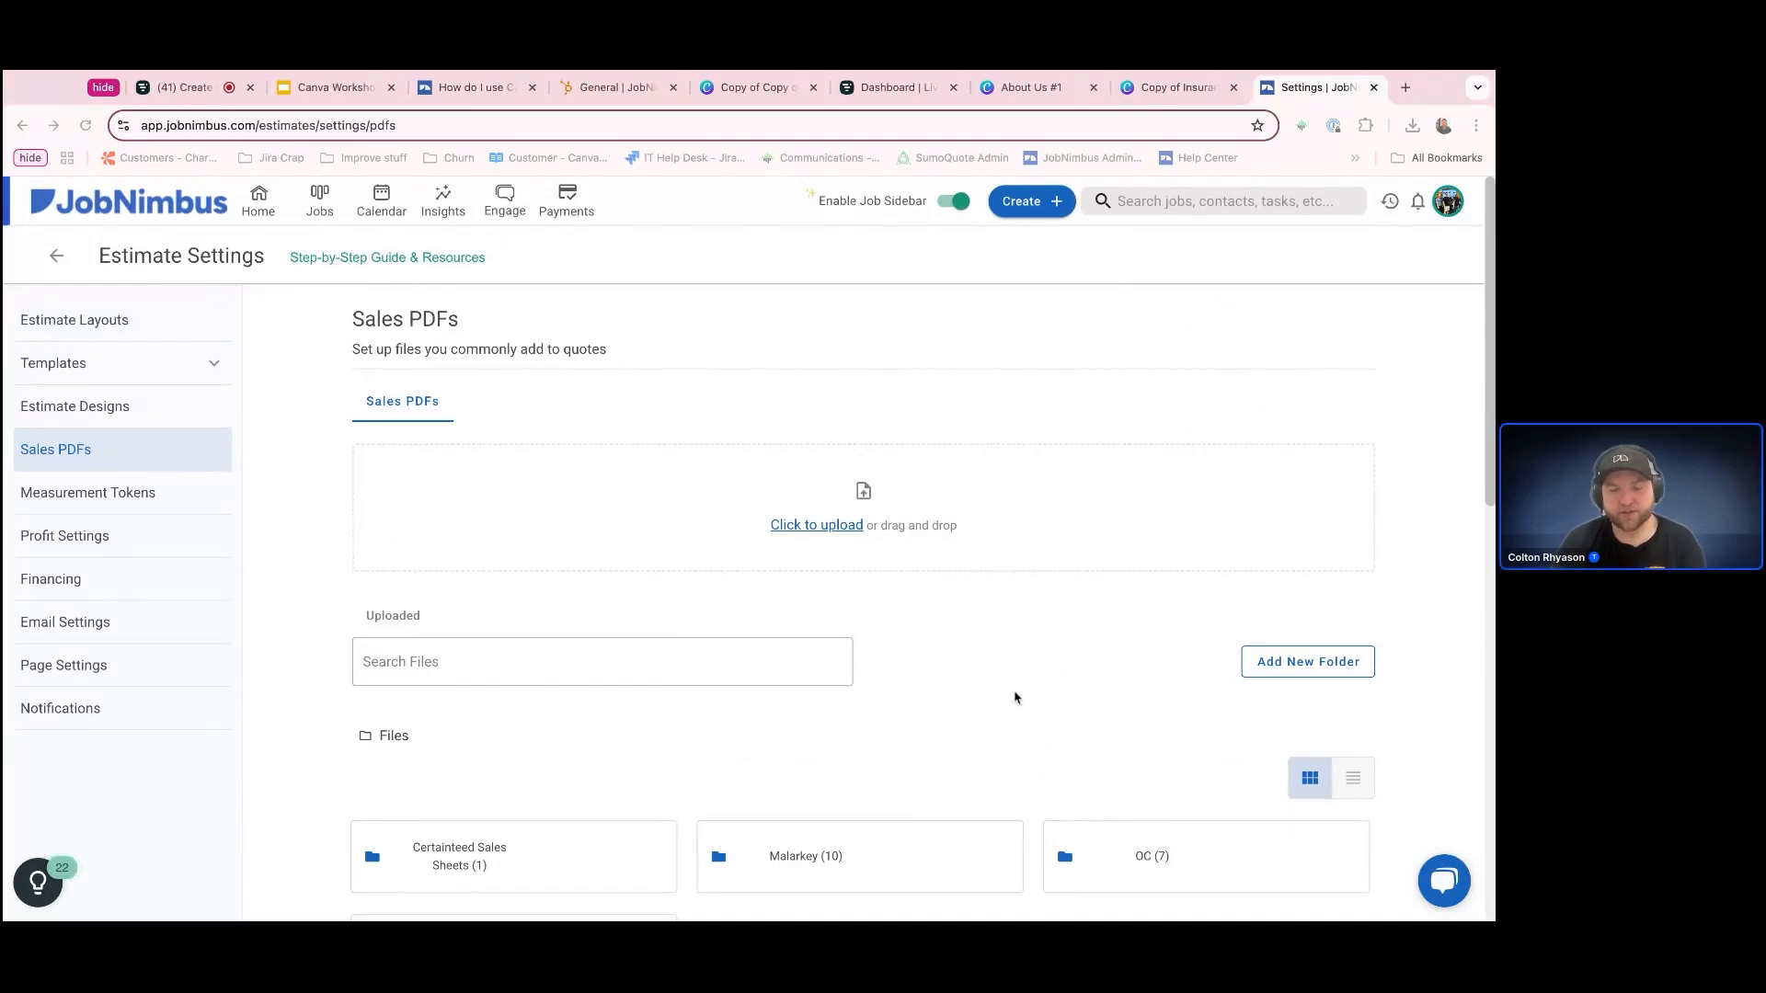
scroll(1068, 637, down, 2)
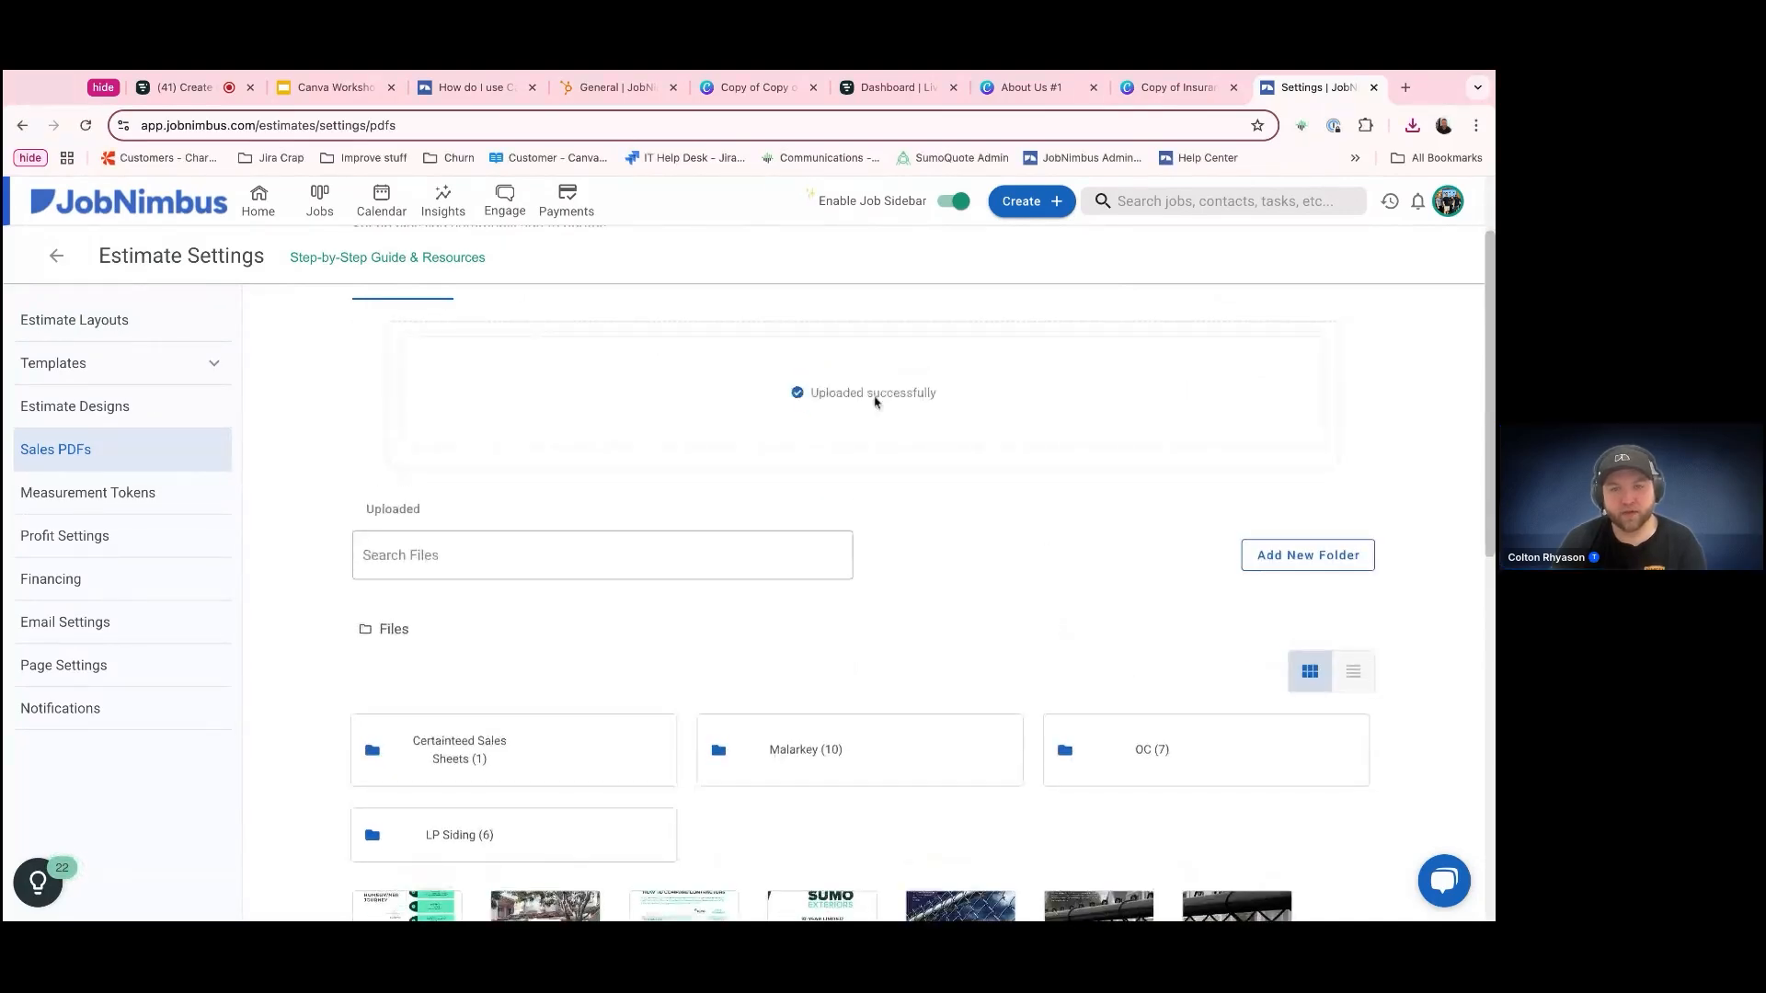
scroll(1104, 745, down, 8)
scroll(1161, 771, down, 1)
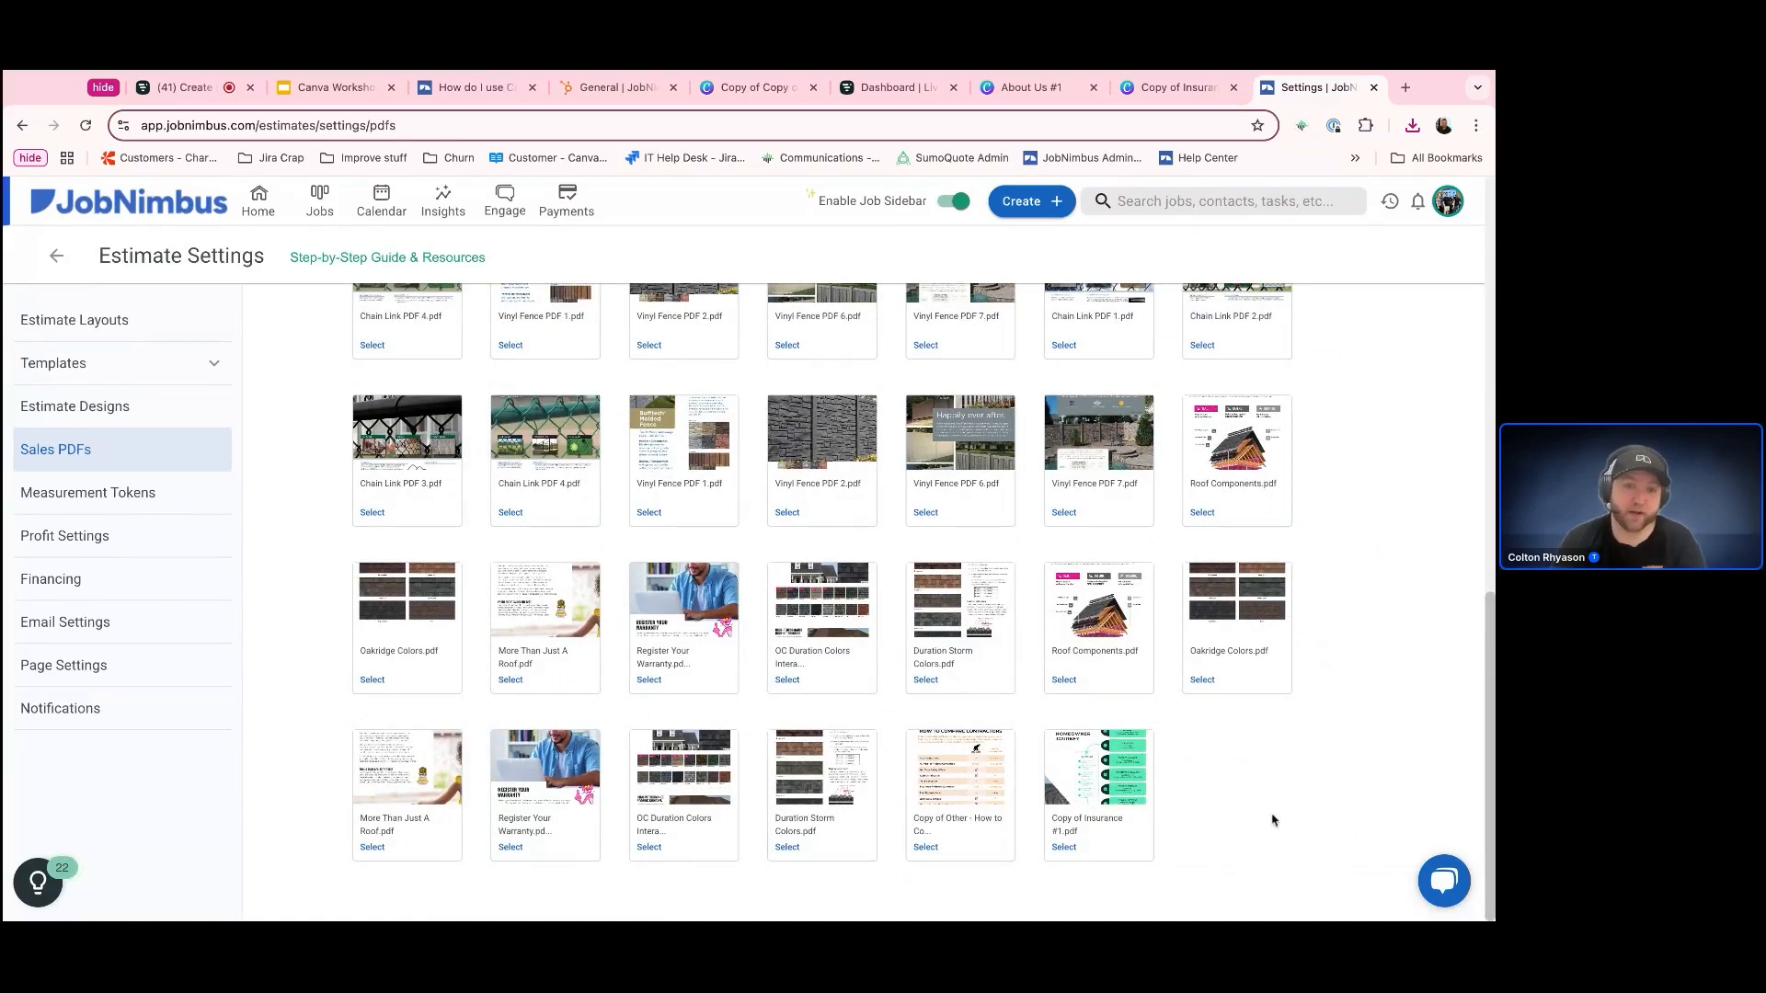
scroll(1271, 824, up, 4)
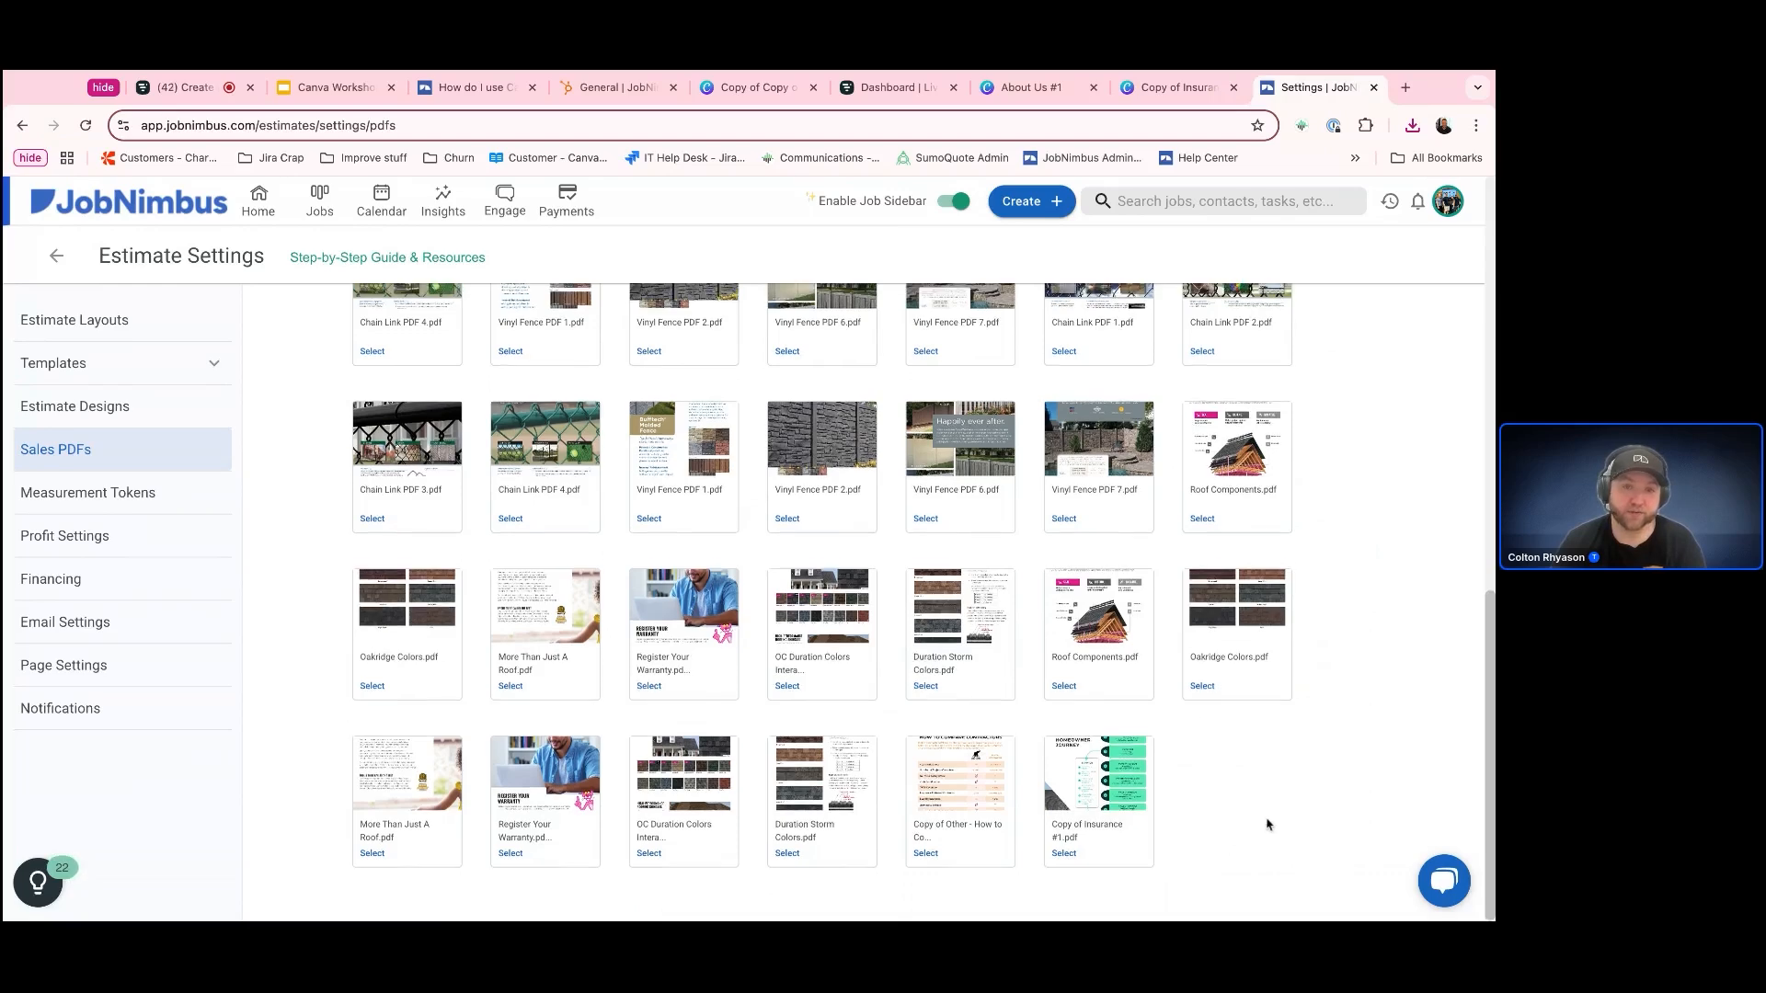
scroll(1267, 823, up, 4)
Open the Fencing estimate layout for editing and add a custom page to it
click(130, 322)
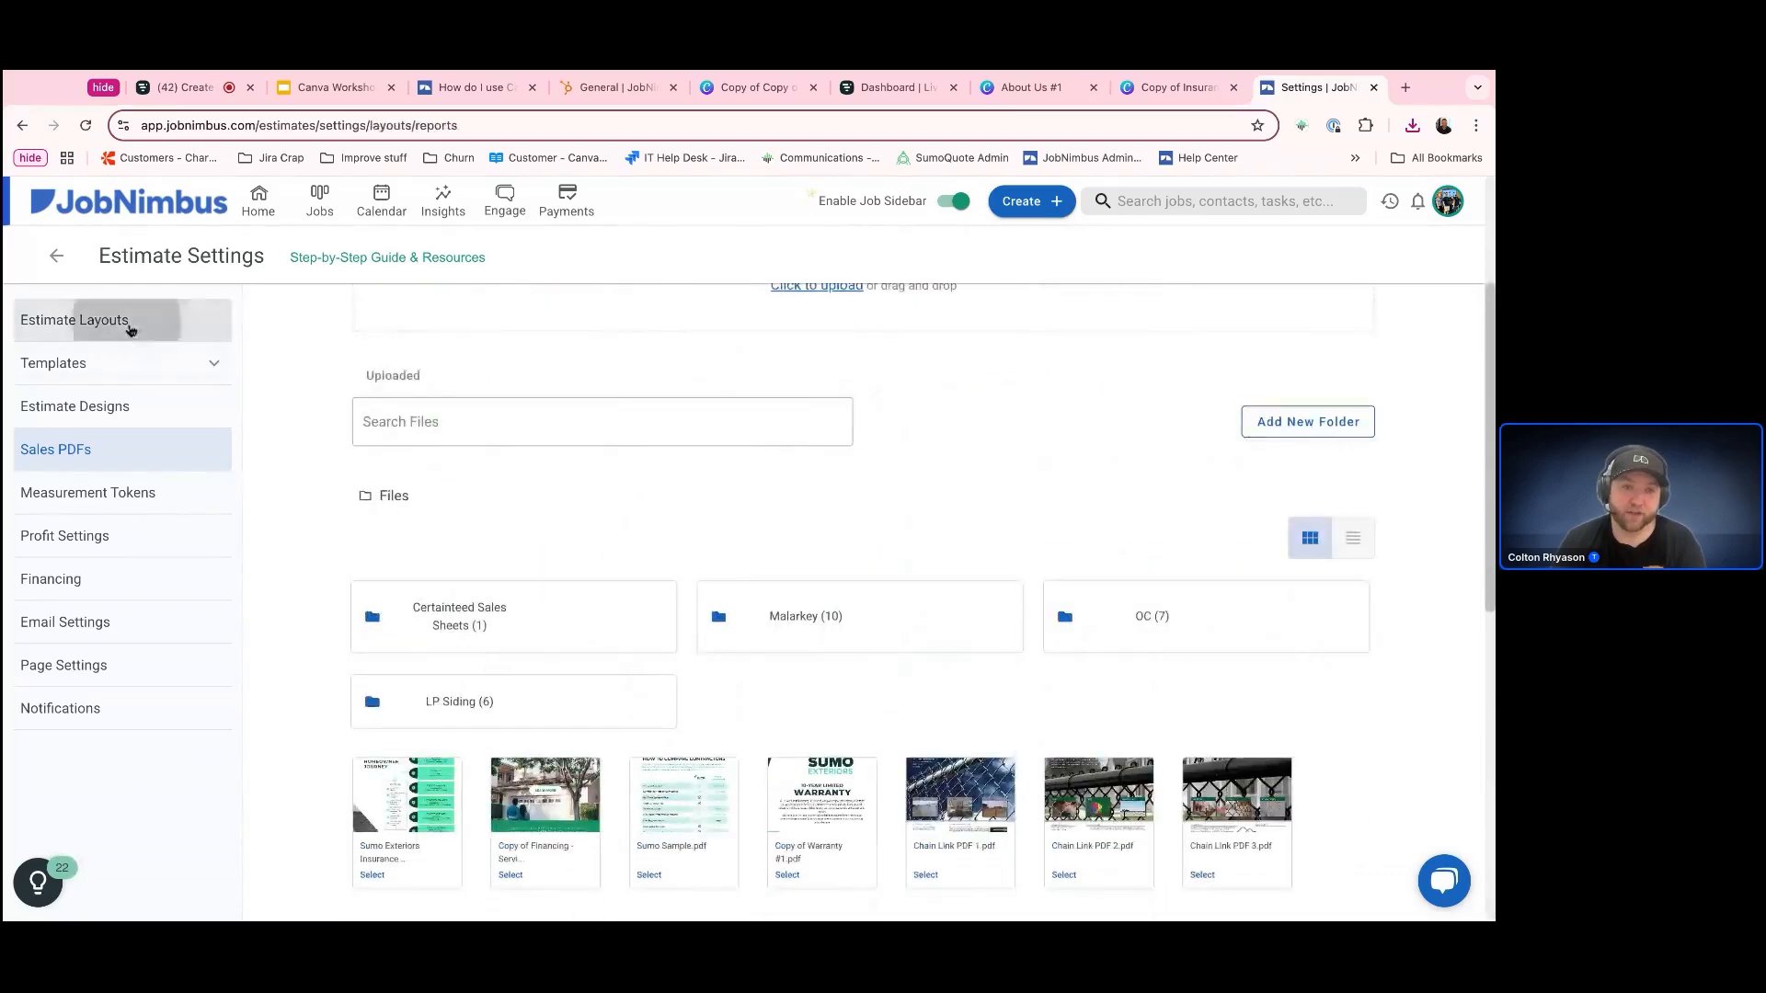
click(1245, 494)
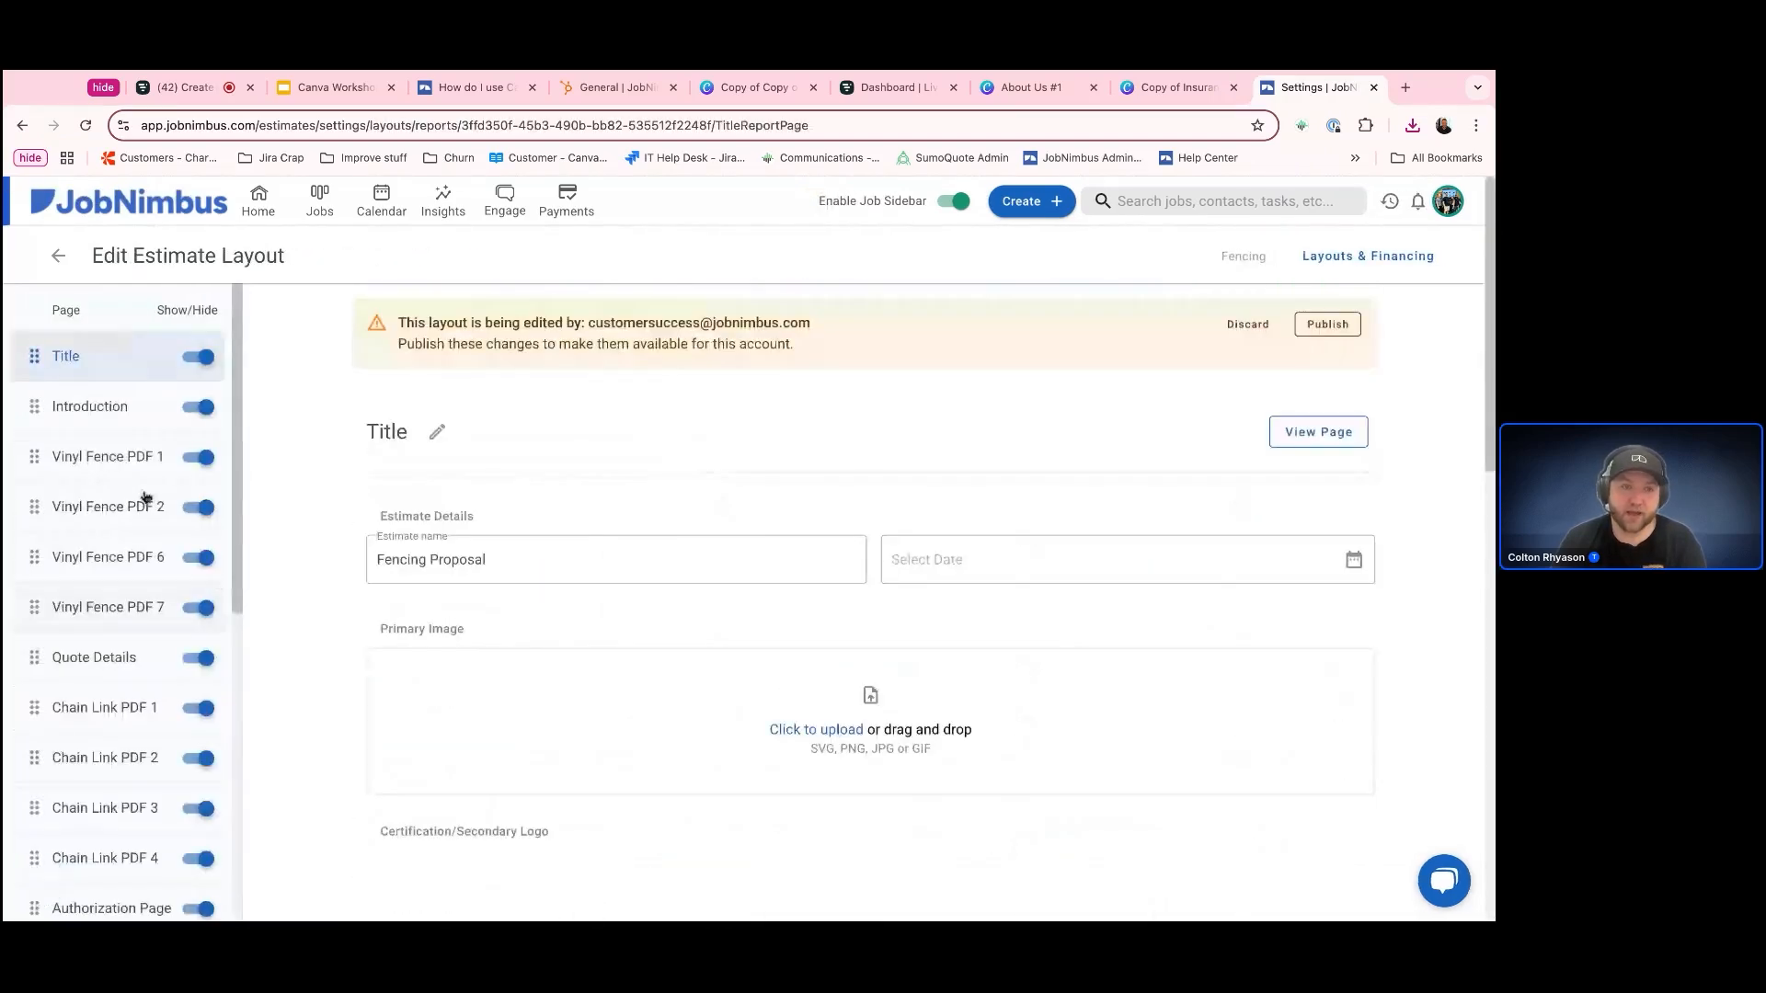
scroll(118, 570, down, 6)
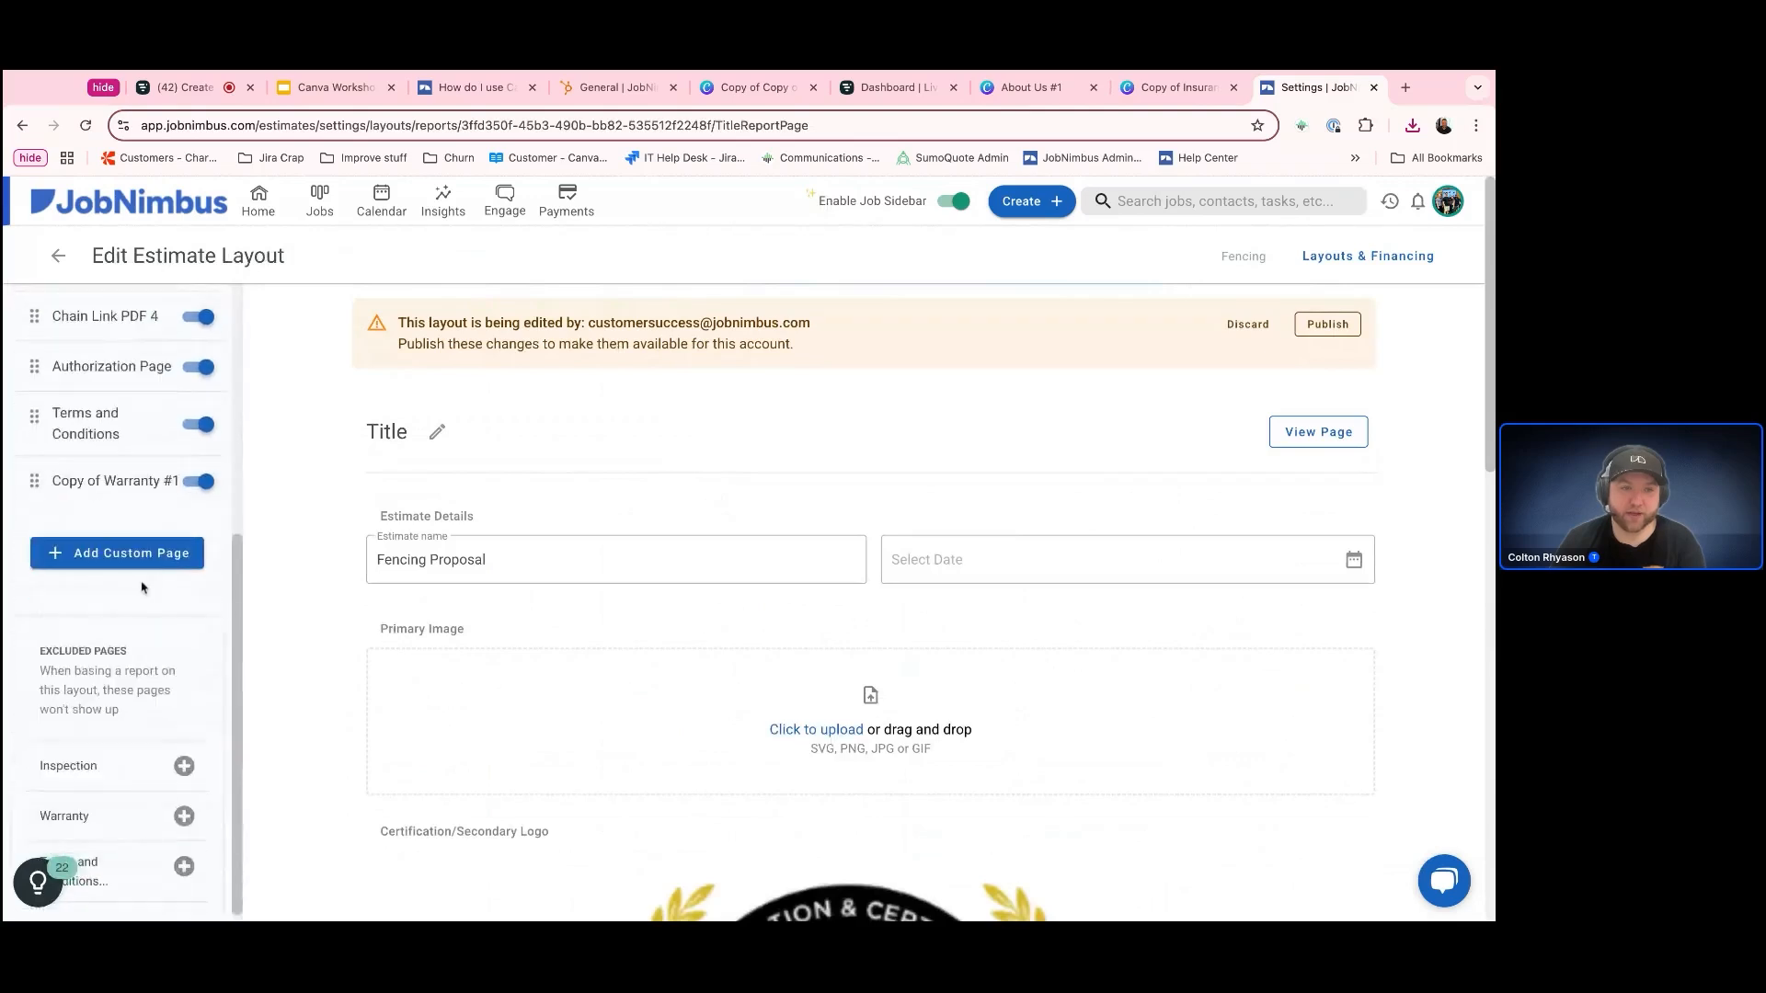
click(143, 560)
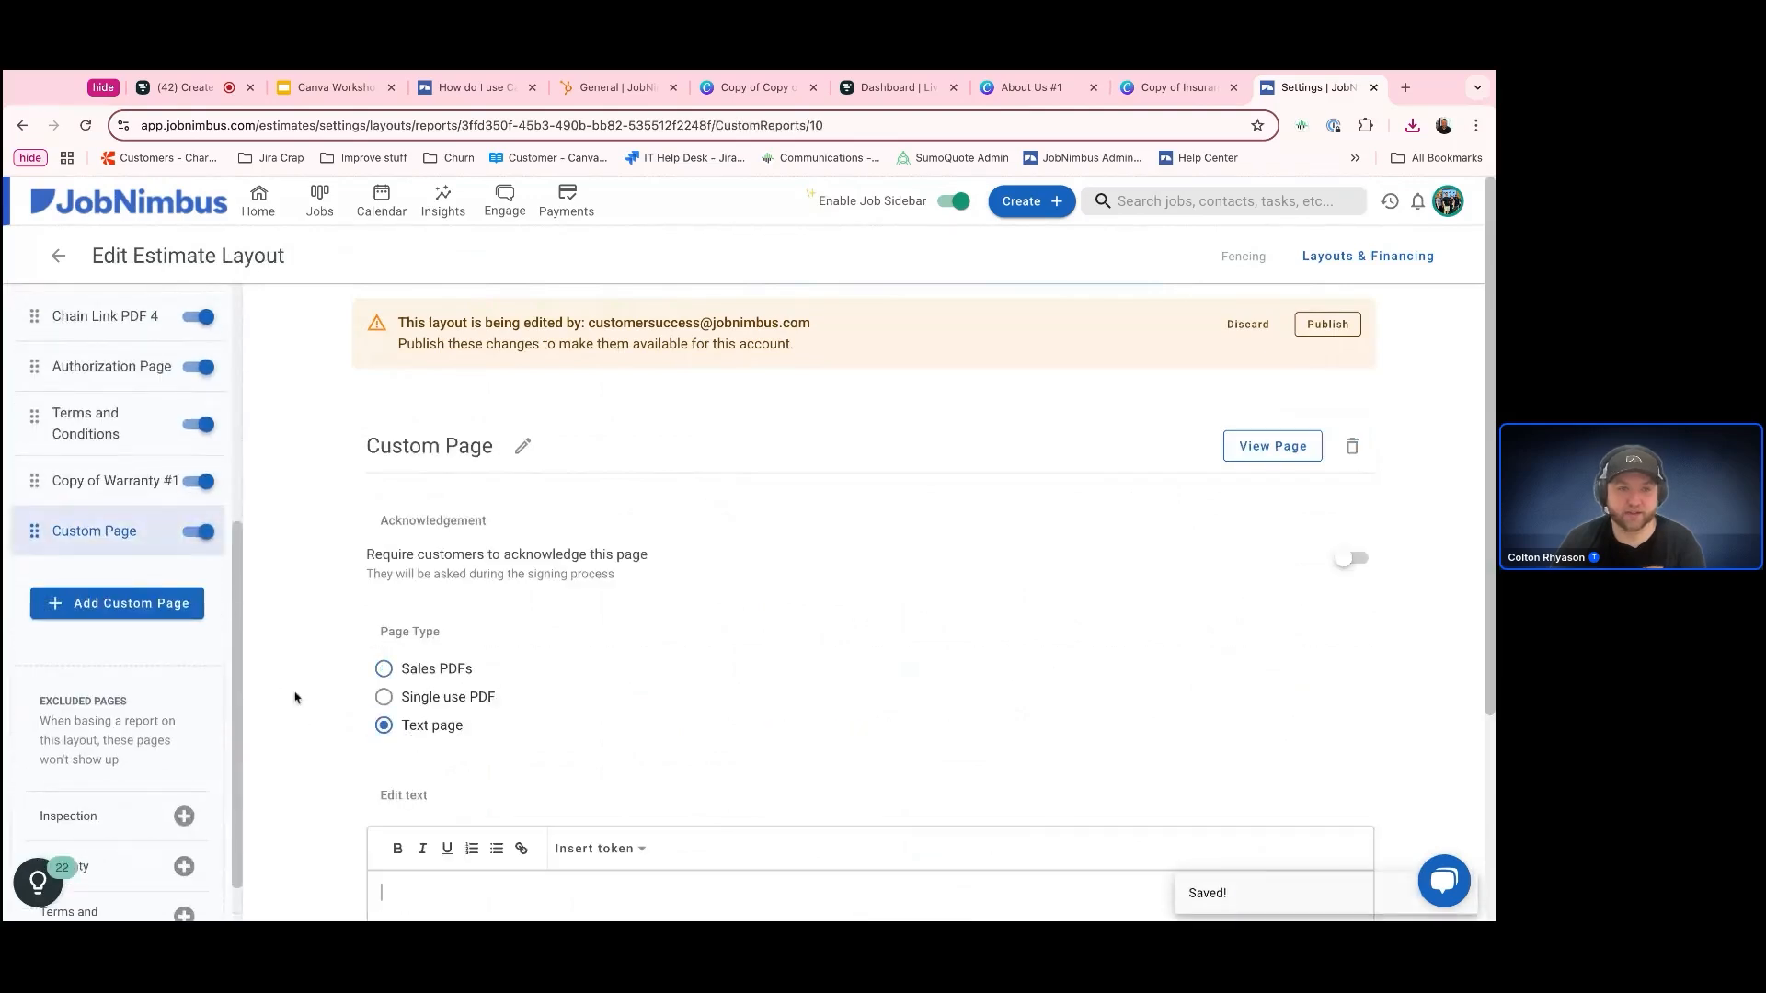
Move the new custom page up the page order to sit directly after the Title page
scroll(120, 699, up, 3)
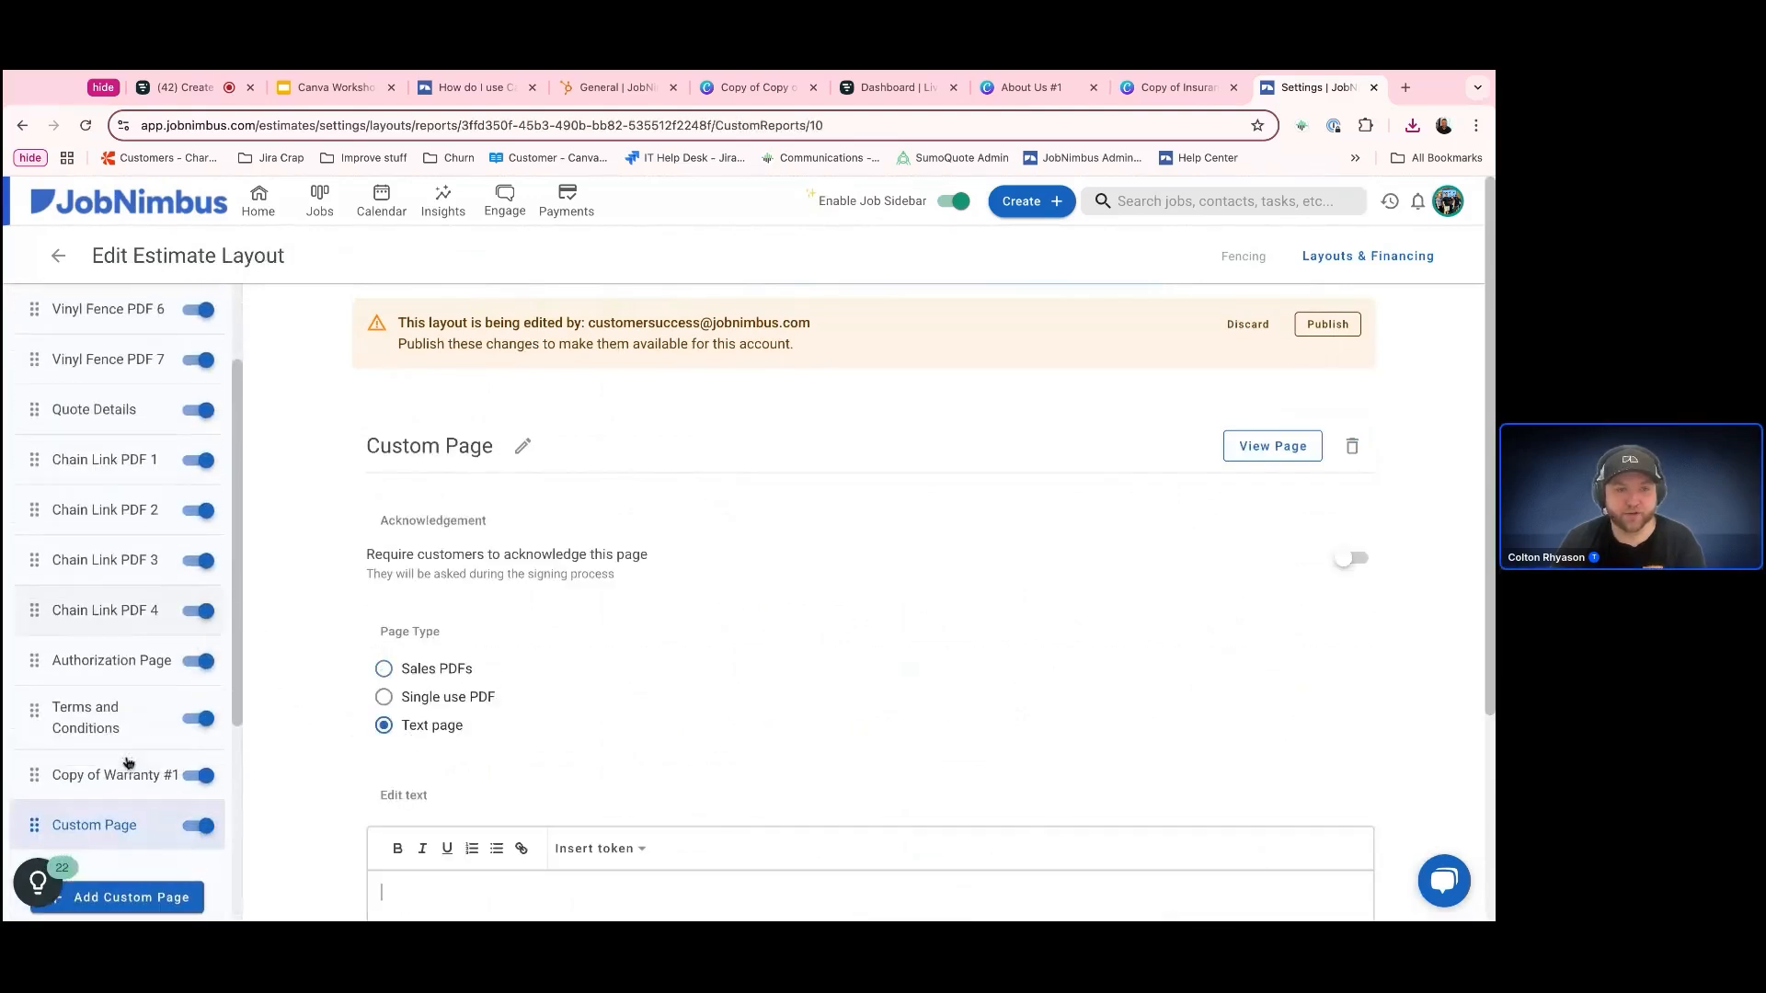
drag(108, 825, 108, 363)
scroll(117, 473, up, 3)
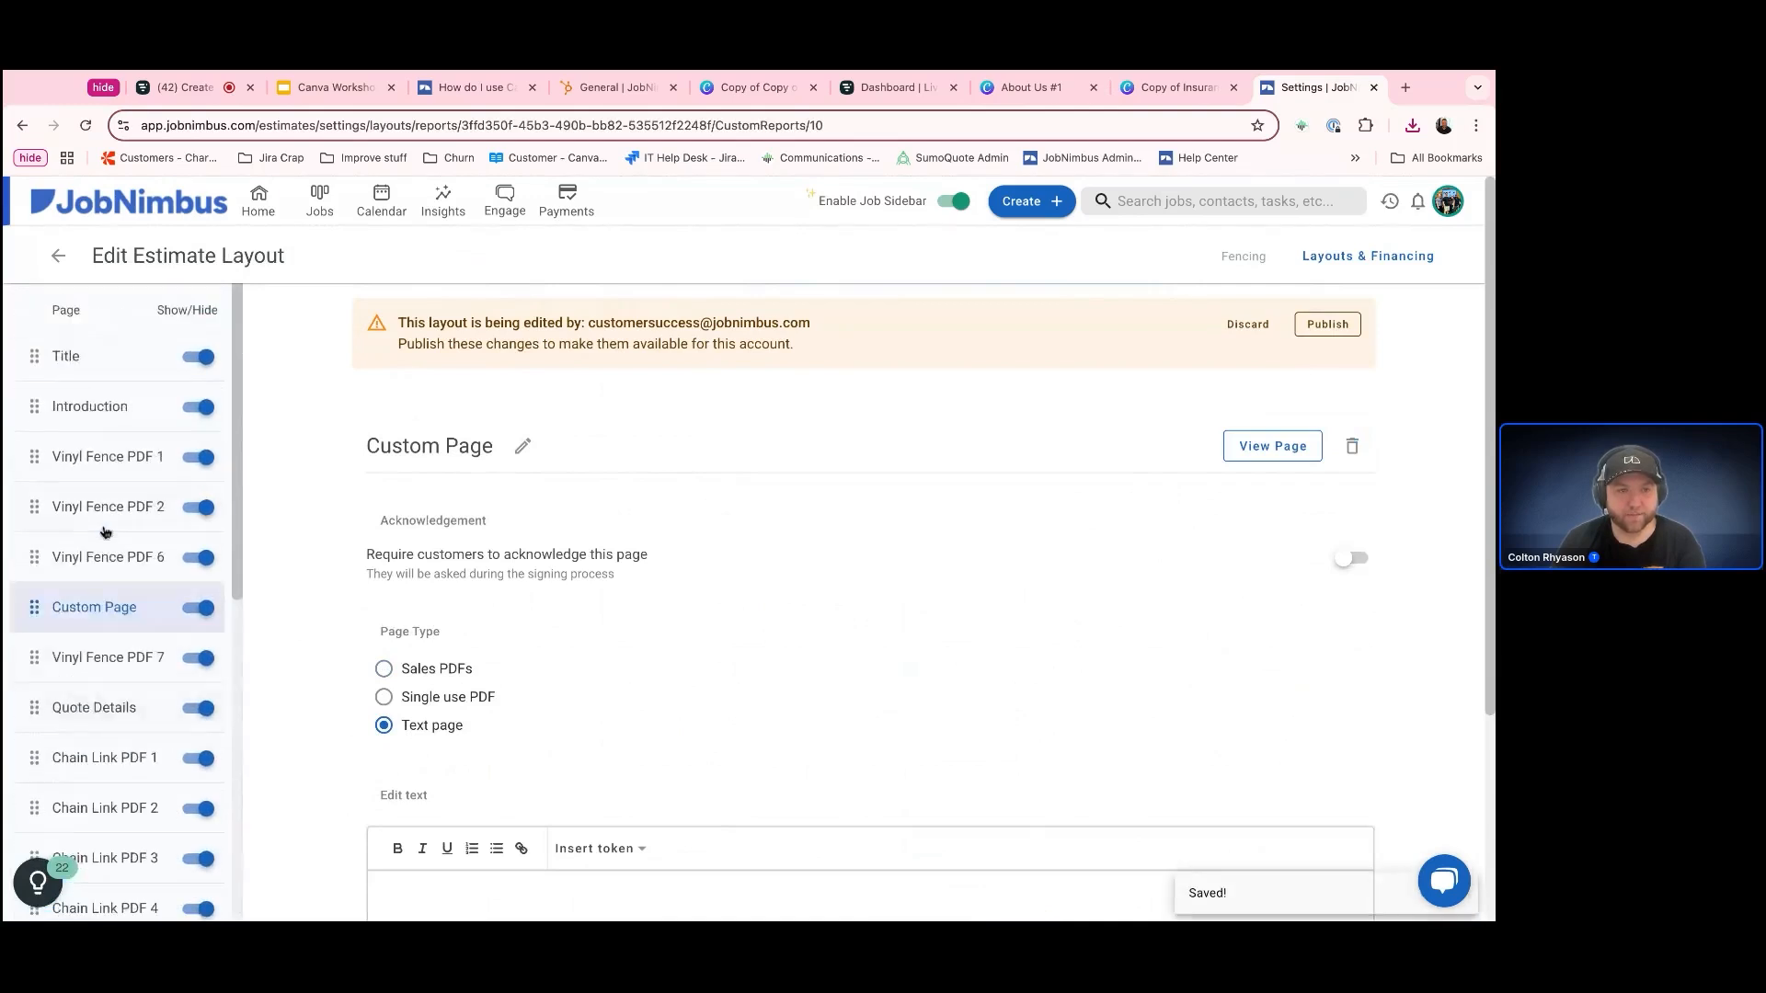
drag(132, 619, 134, 412)
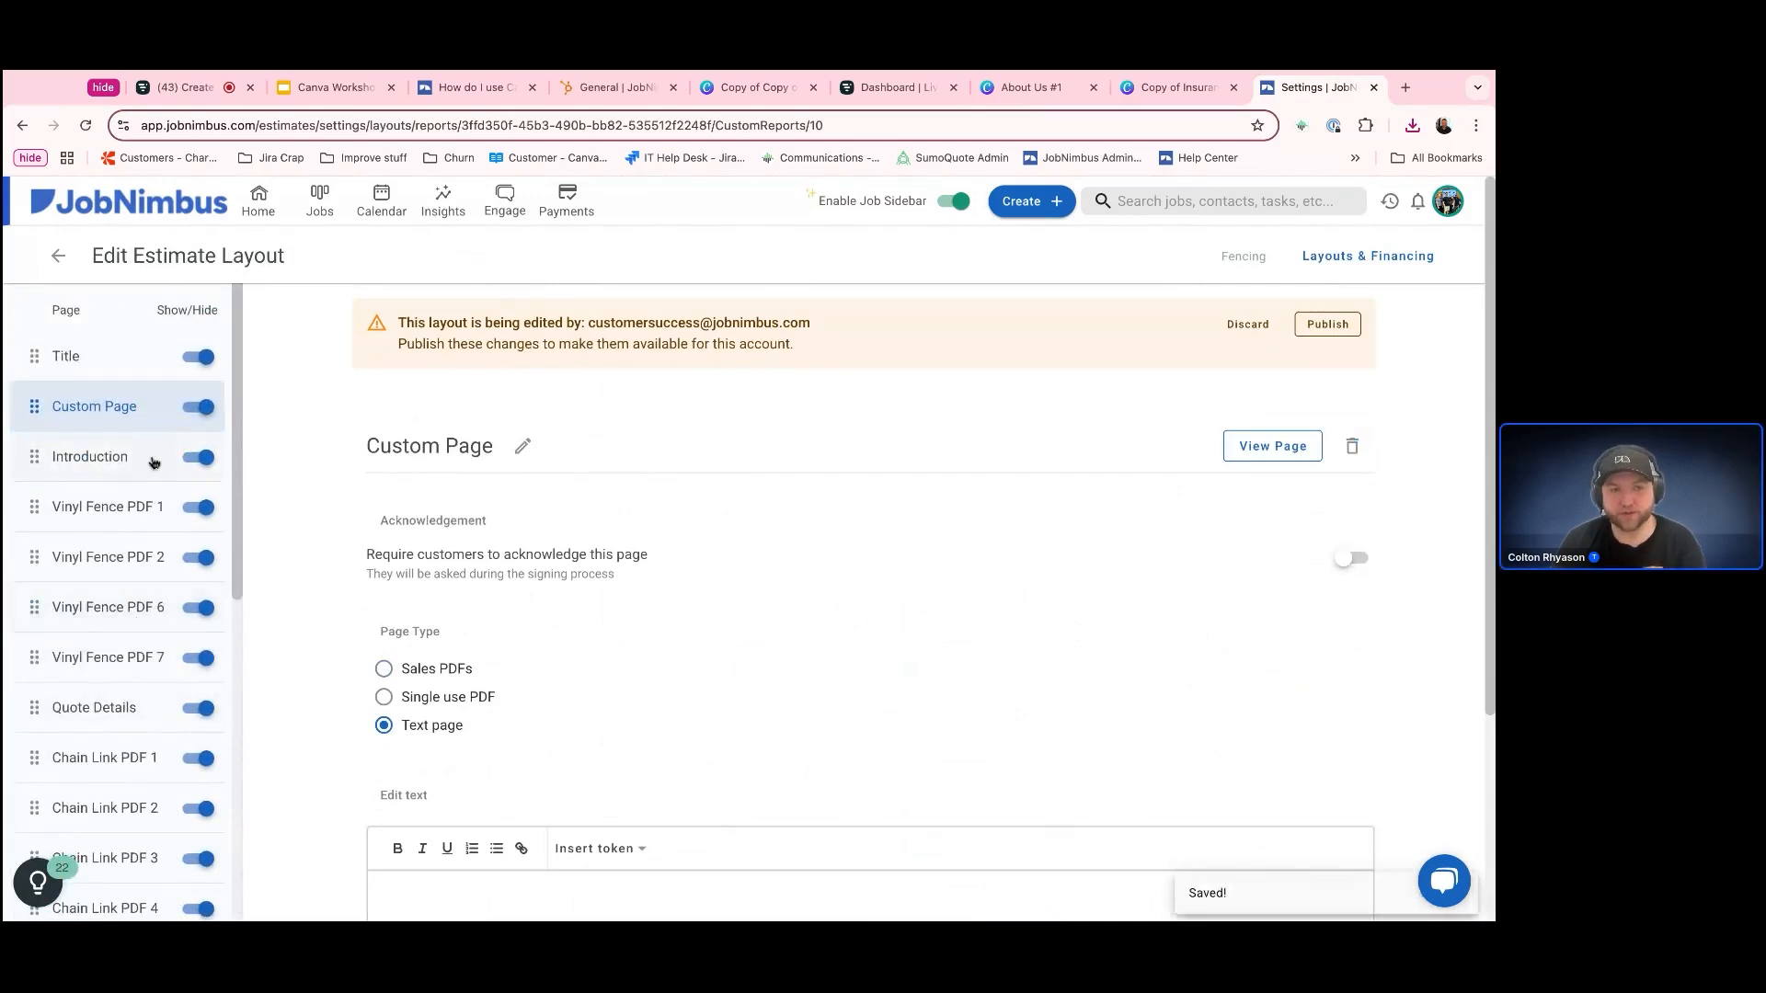
Hide the Introduction page and move it down toward the end of the layout's page list
click(213, 460)
drag(134, 483, 145, 750)
scroll(145, 750, down, 4)
drag(110, 396, 180, 833)
scroll(138, 708, up, 5)
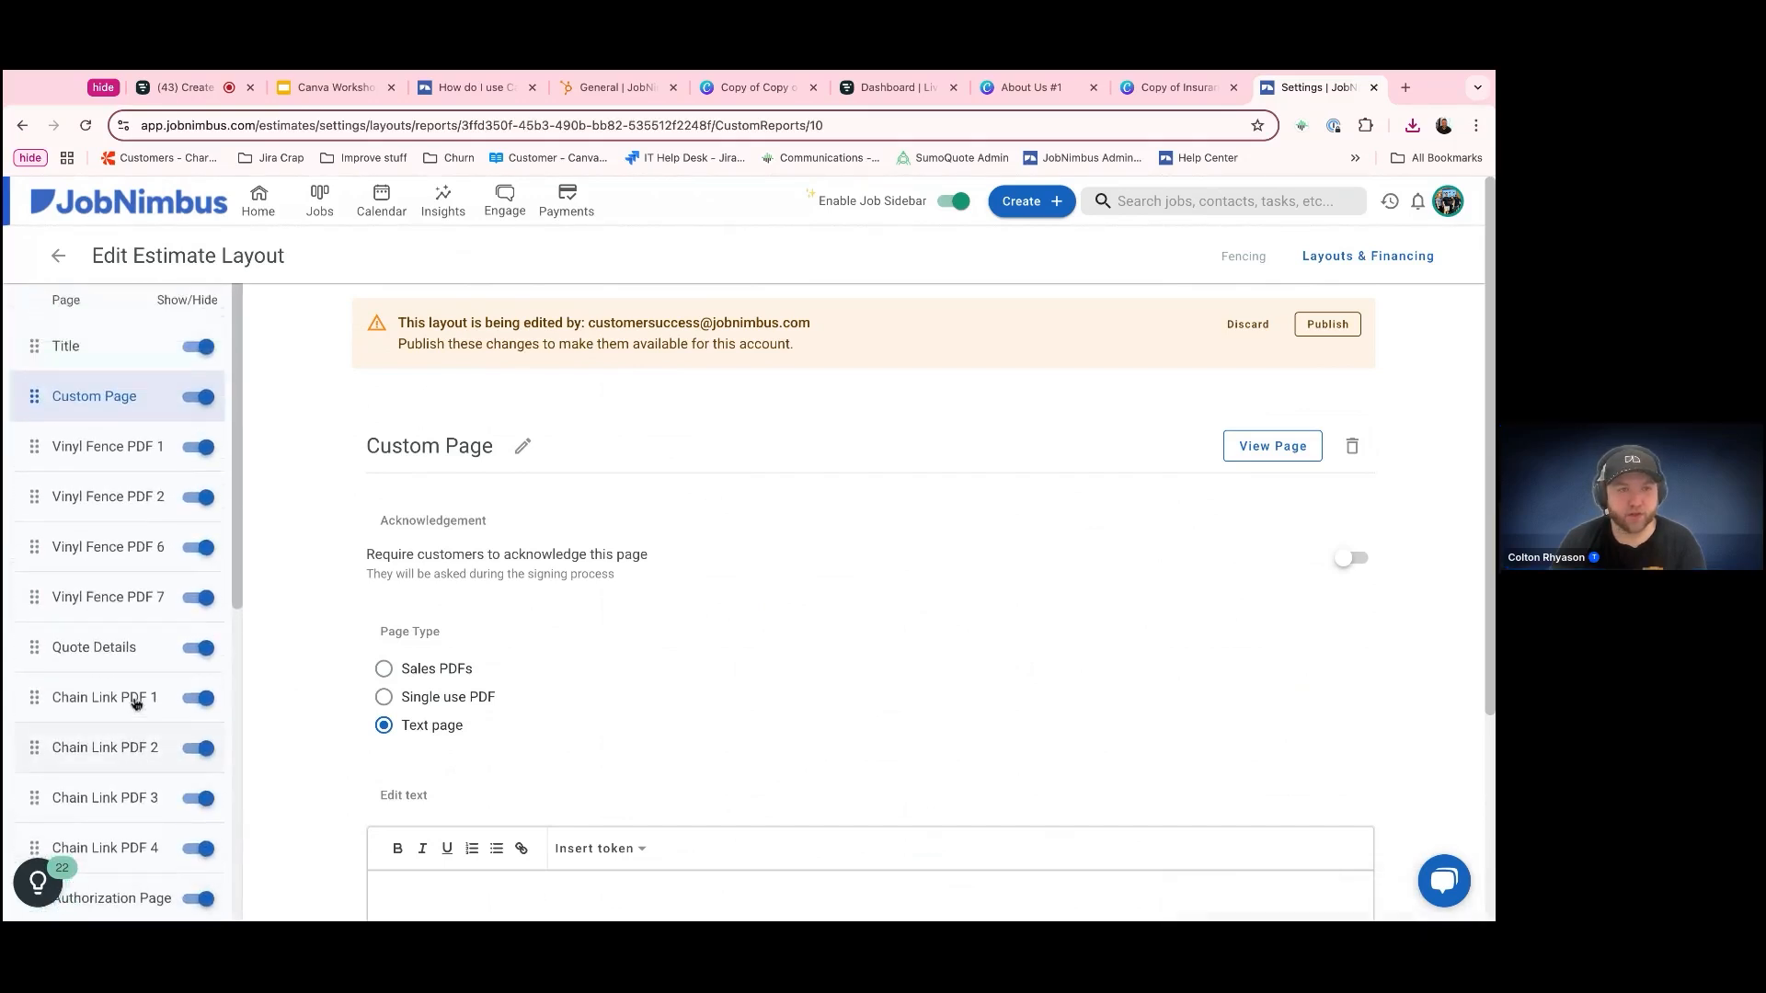
Rename the custom page as "Change to your sales intro"
scroll(691, 796, down, 2)
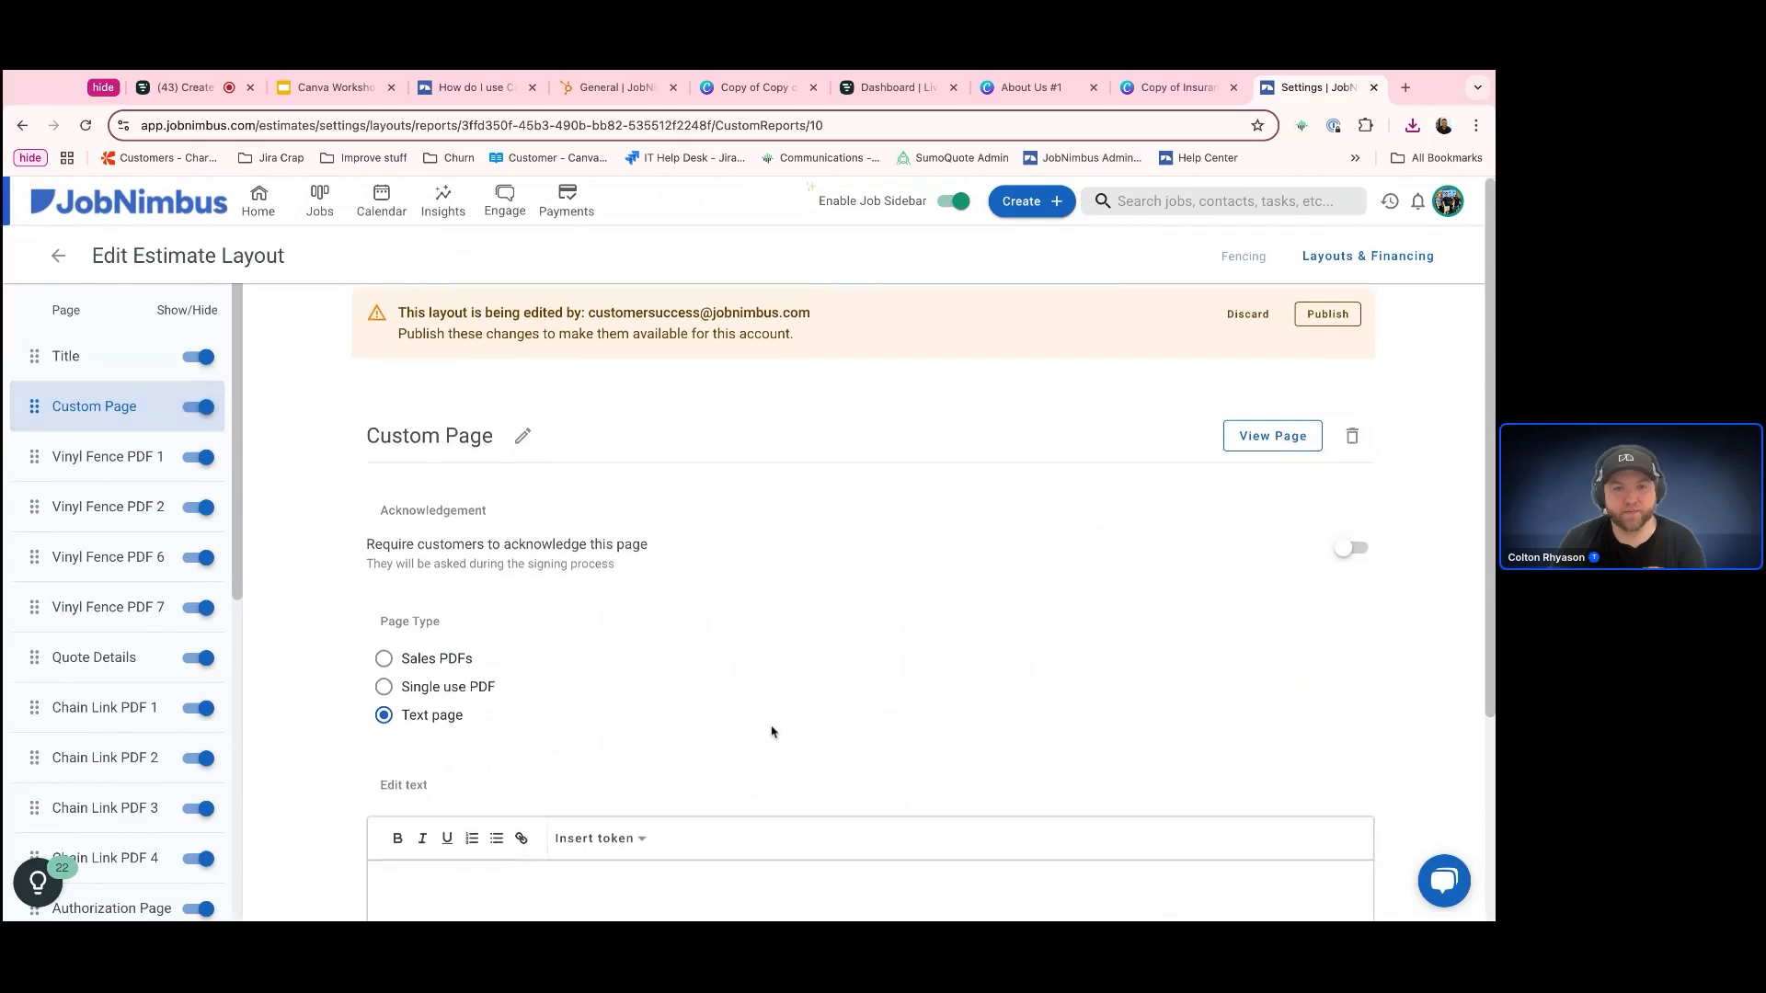
scroll(568, 493, up, 2)
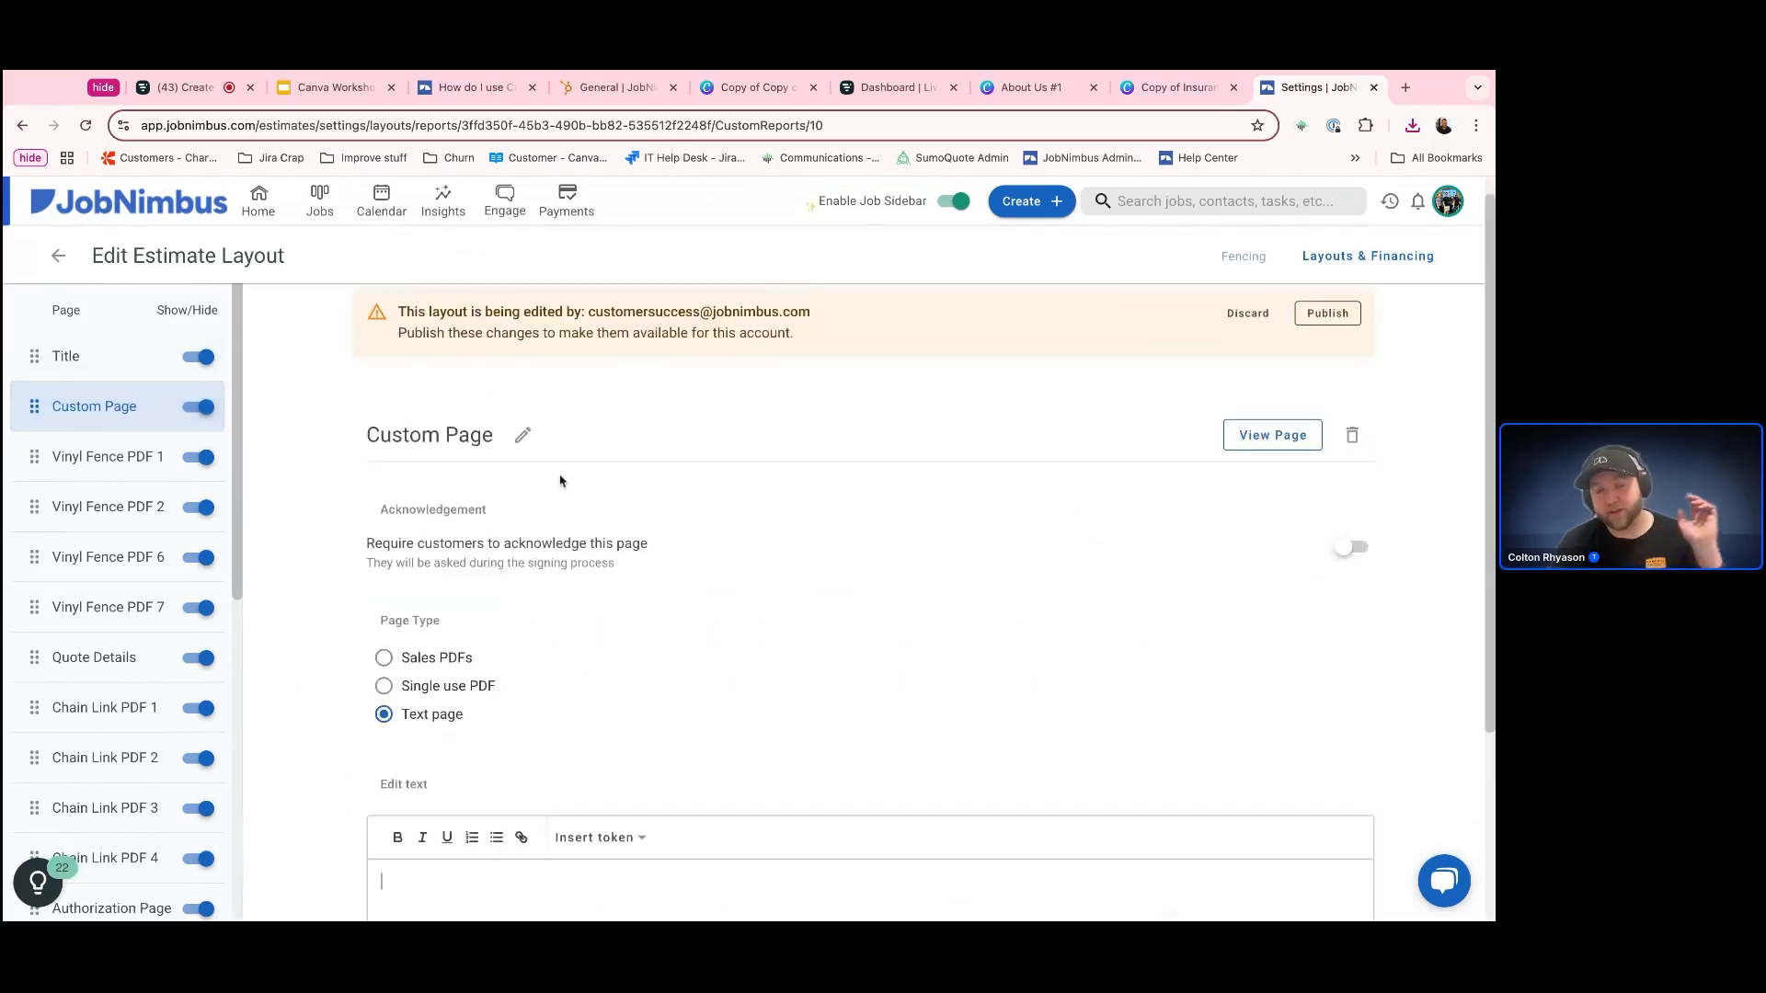
click(523, 448)
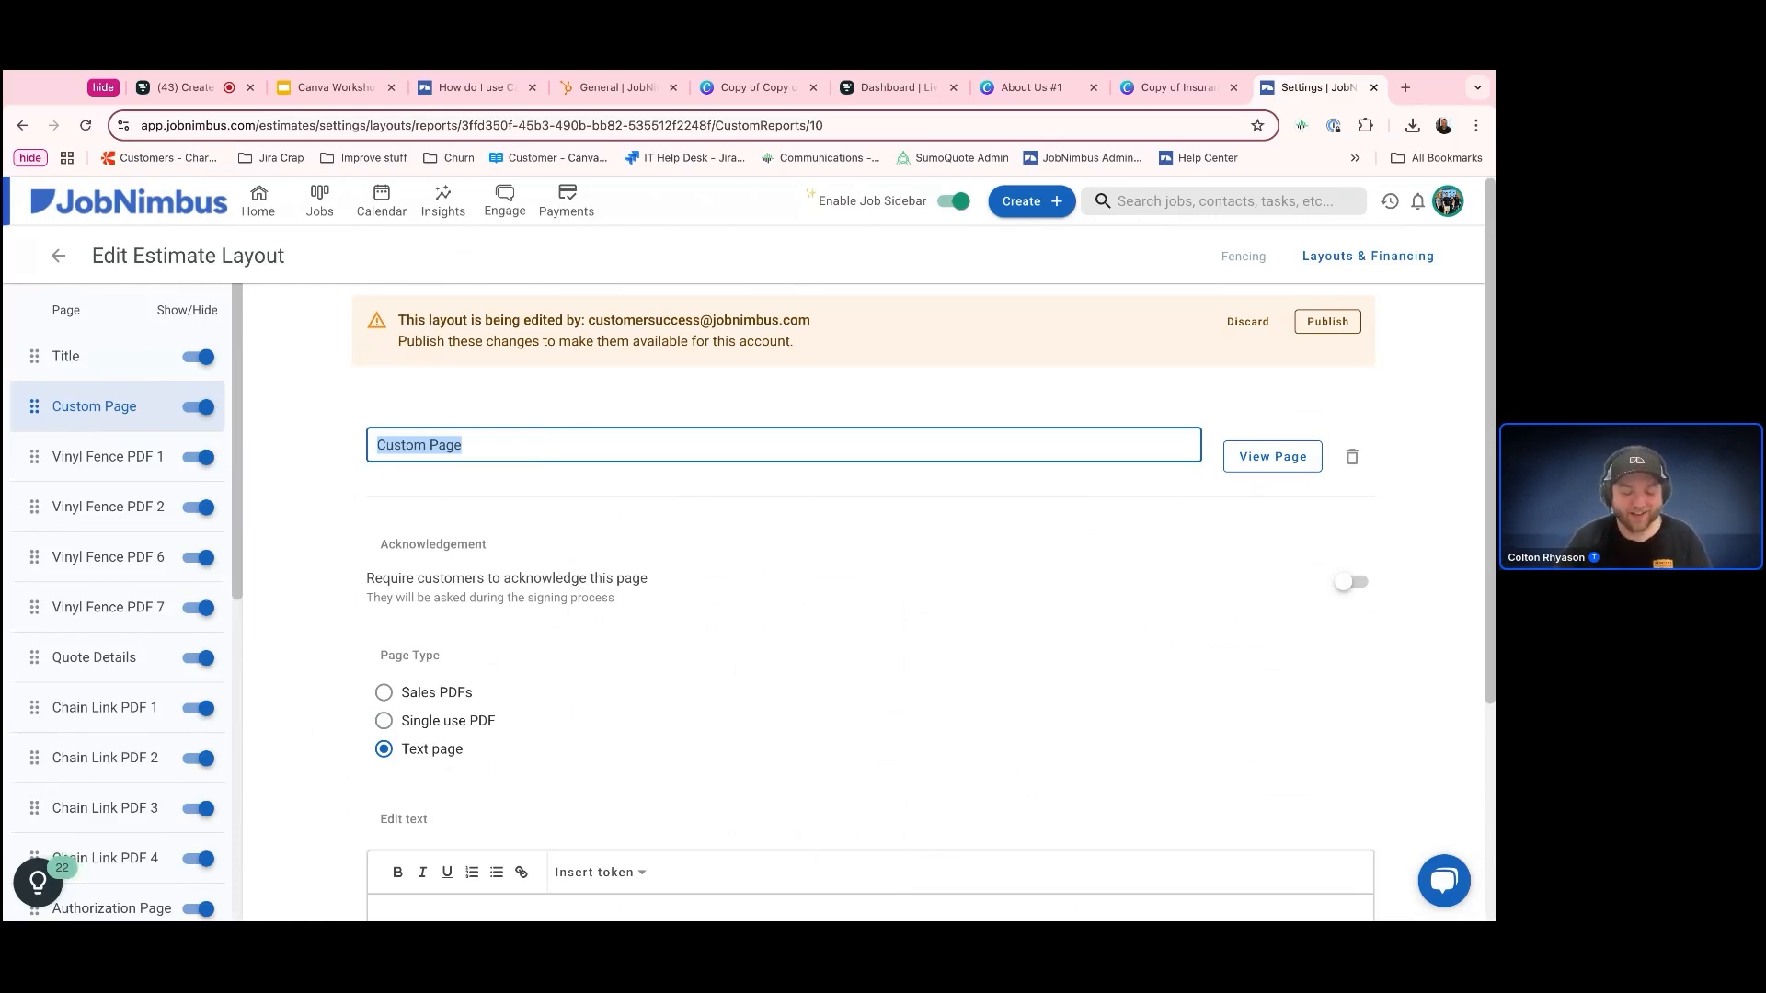
text(Change)
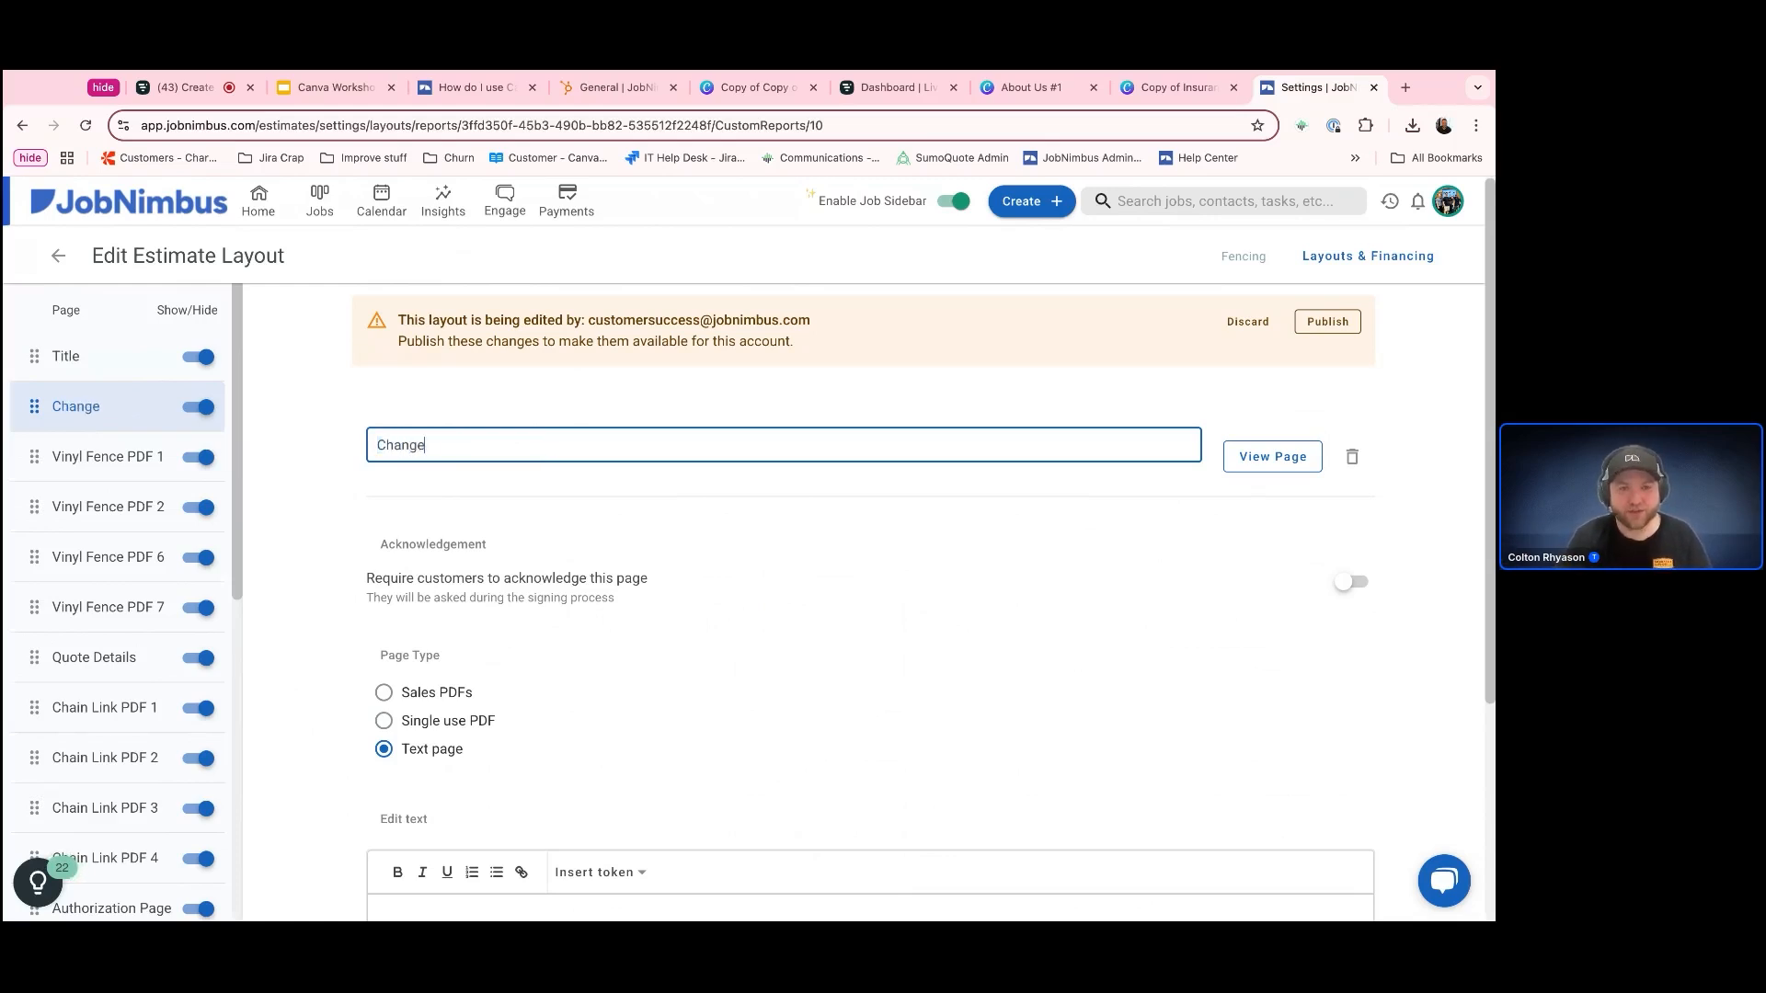
text( to your sales intro)
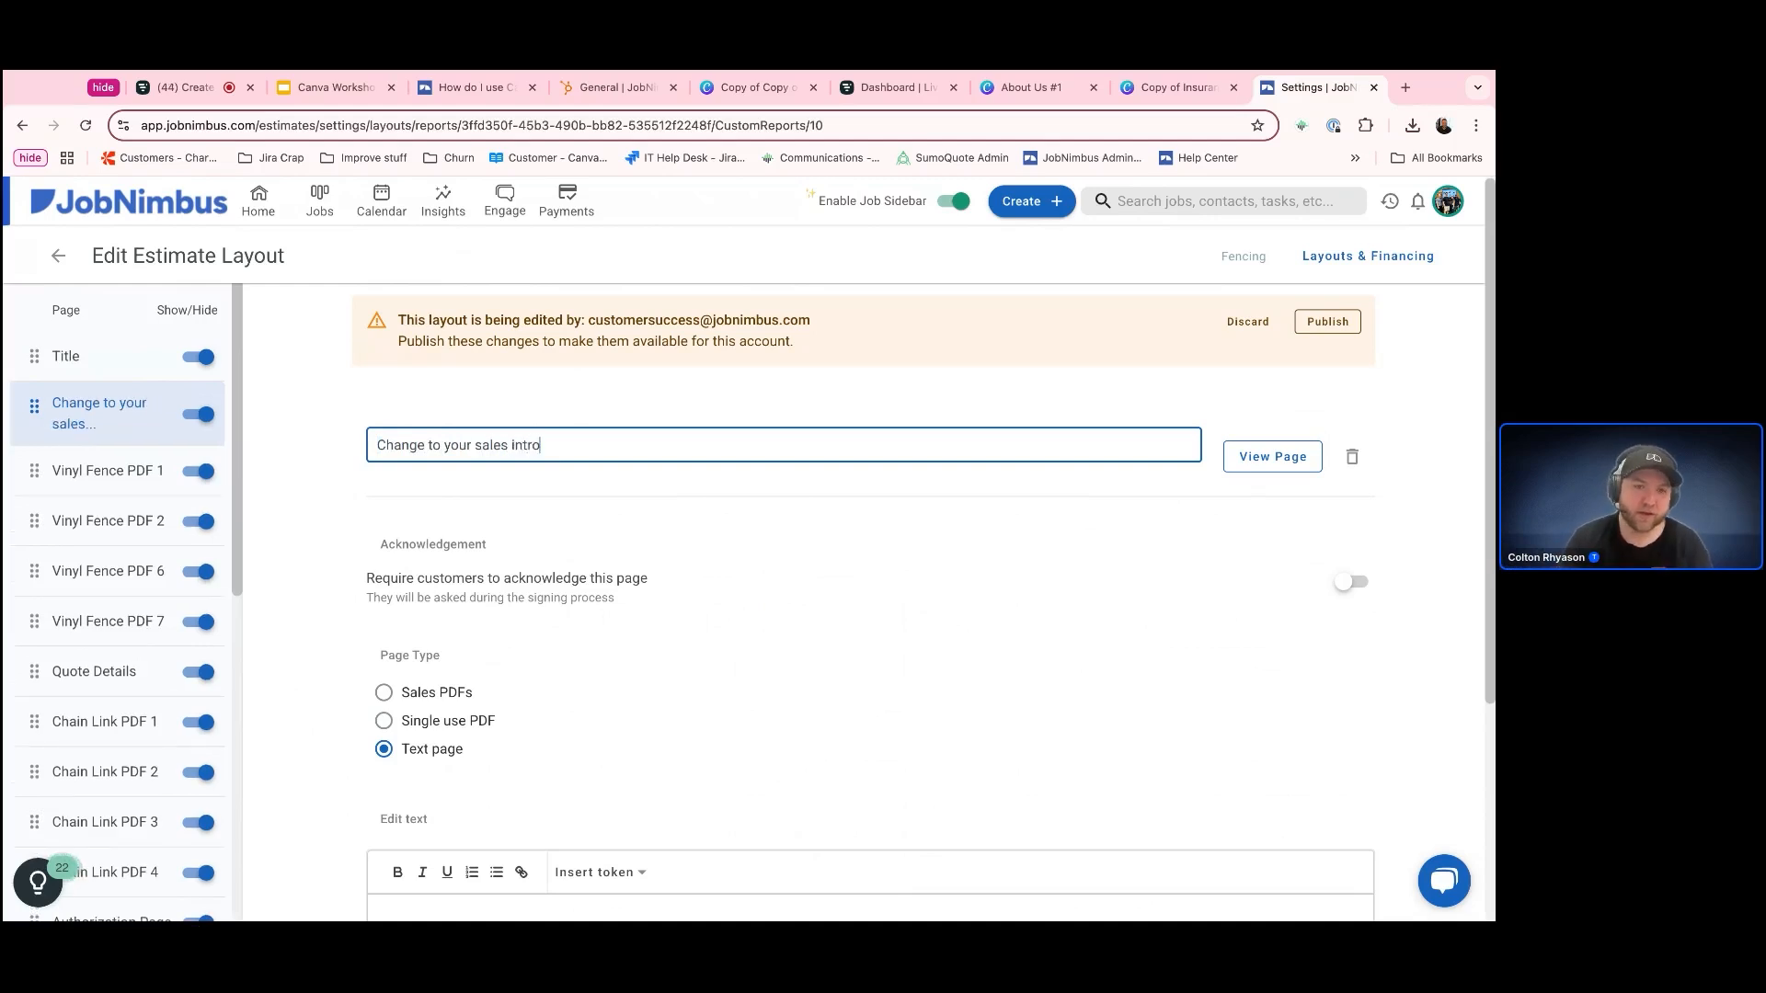
click(943, 574)
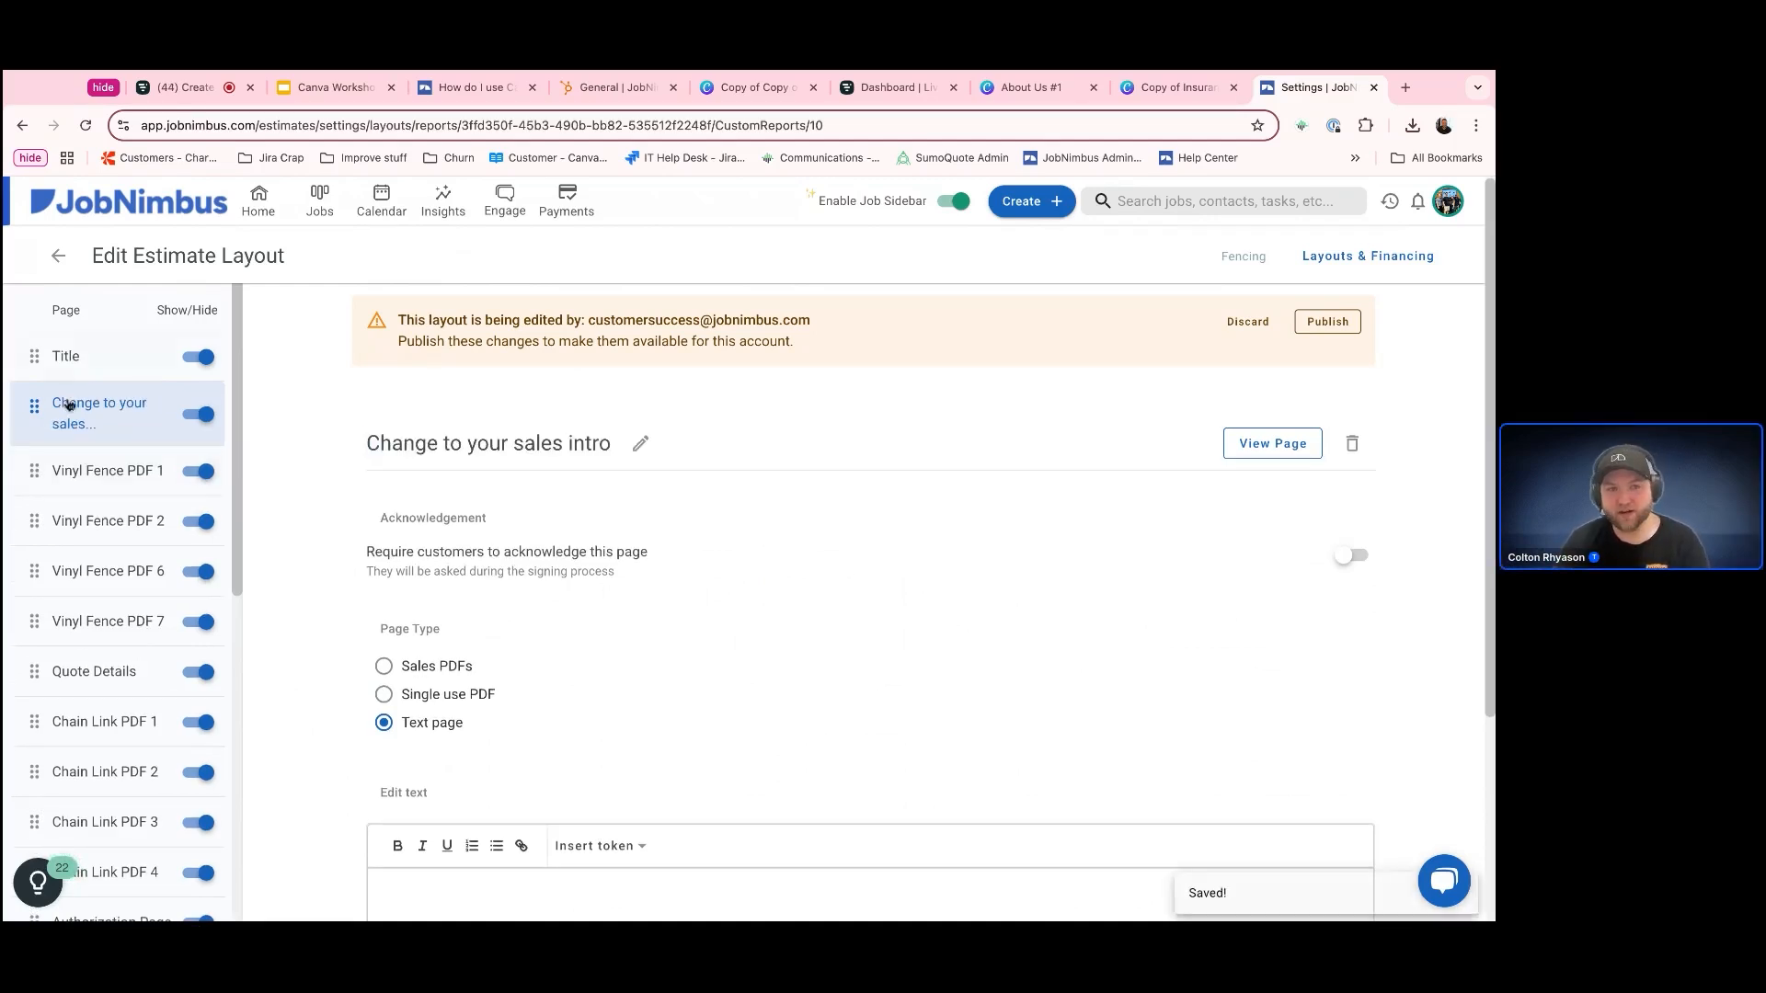
Set the custom page's type to Sales PDFs and look through the uploaded files
click(99, 368)
click(99, 413)
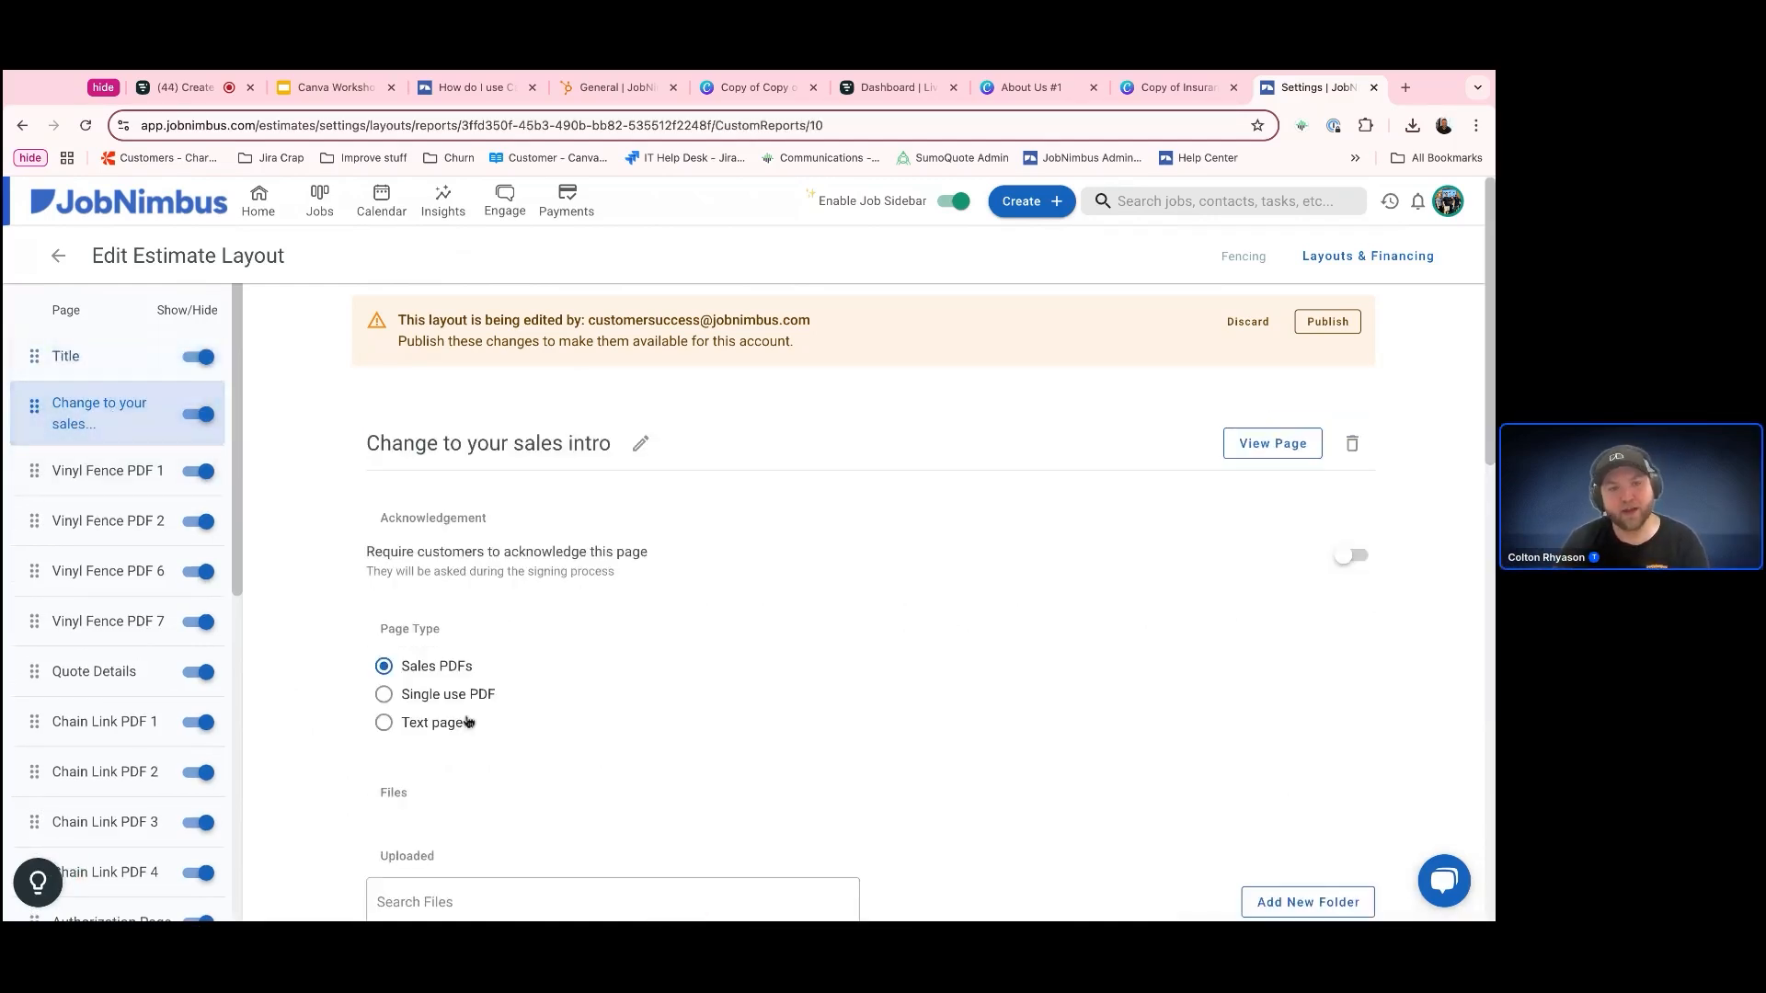
scroll(614, 757, down, 3)
scroll(613, 757, down, 4)
scroll(785, 747, down, 2)
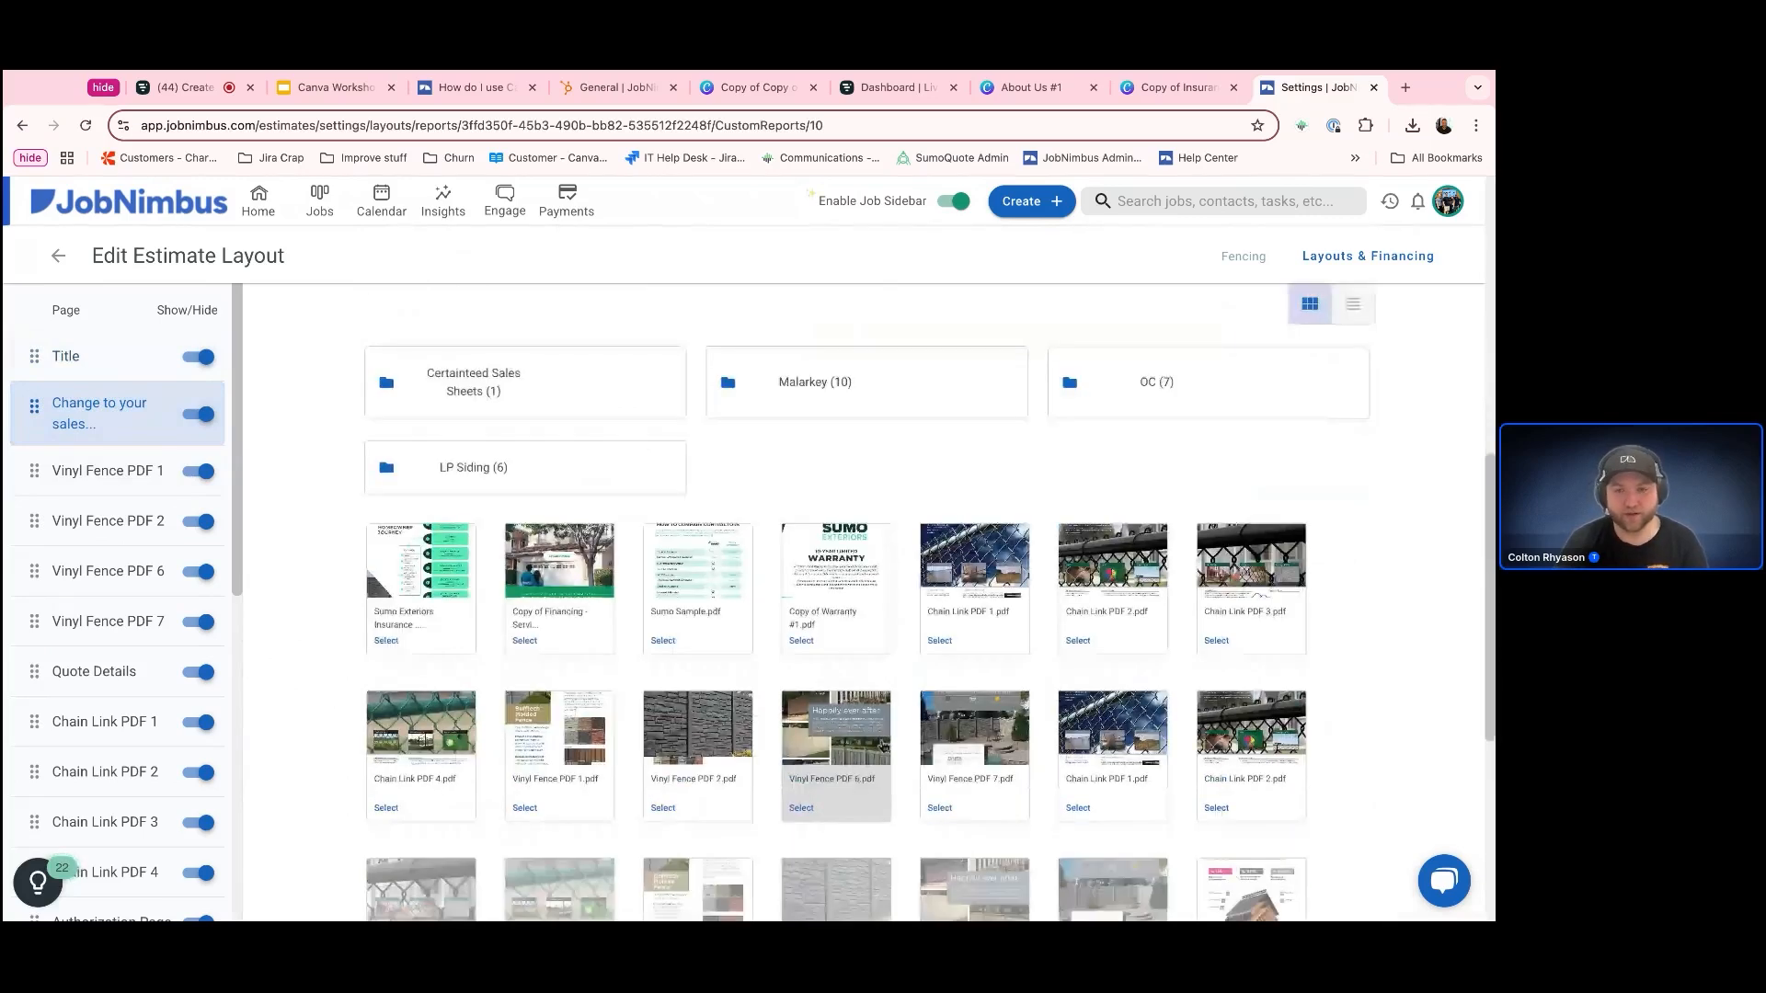
scroll(996, 749, down, 3)
scroll(996, 750, down, 3)
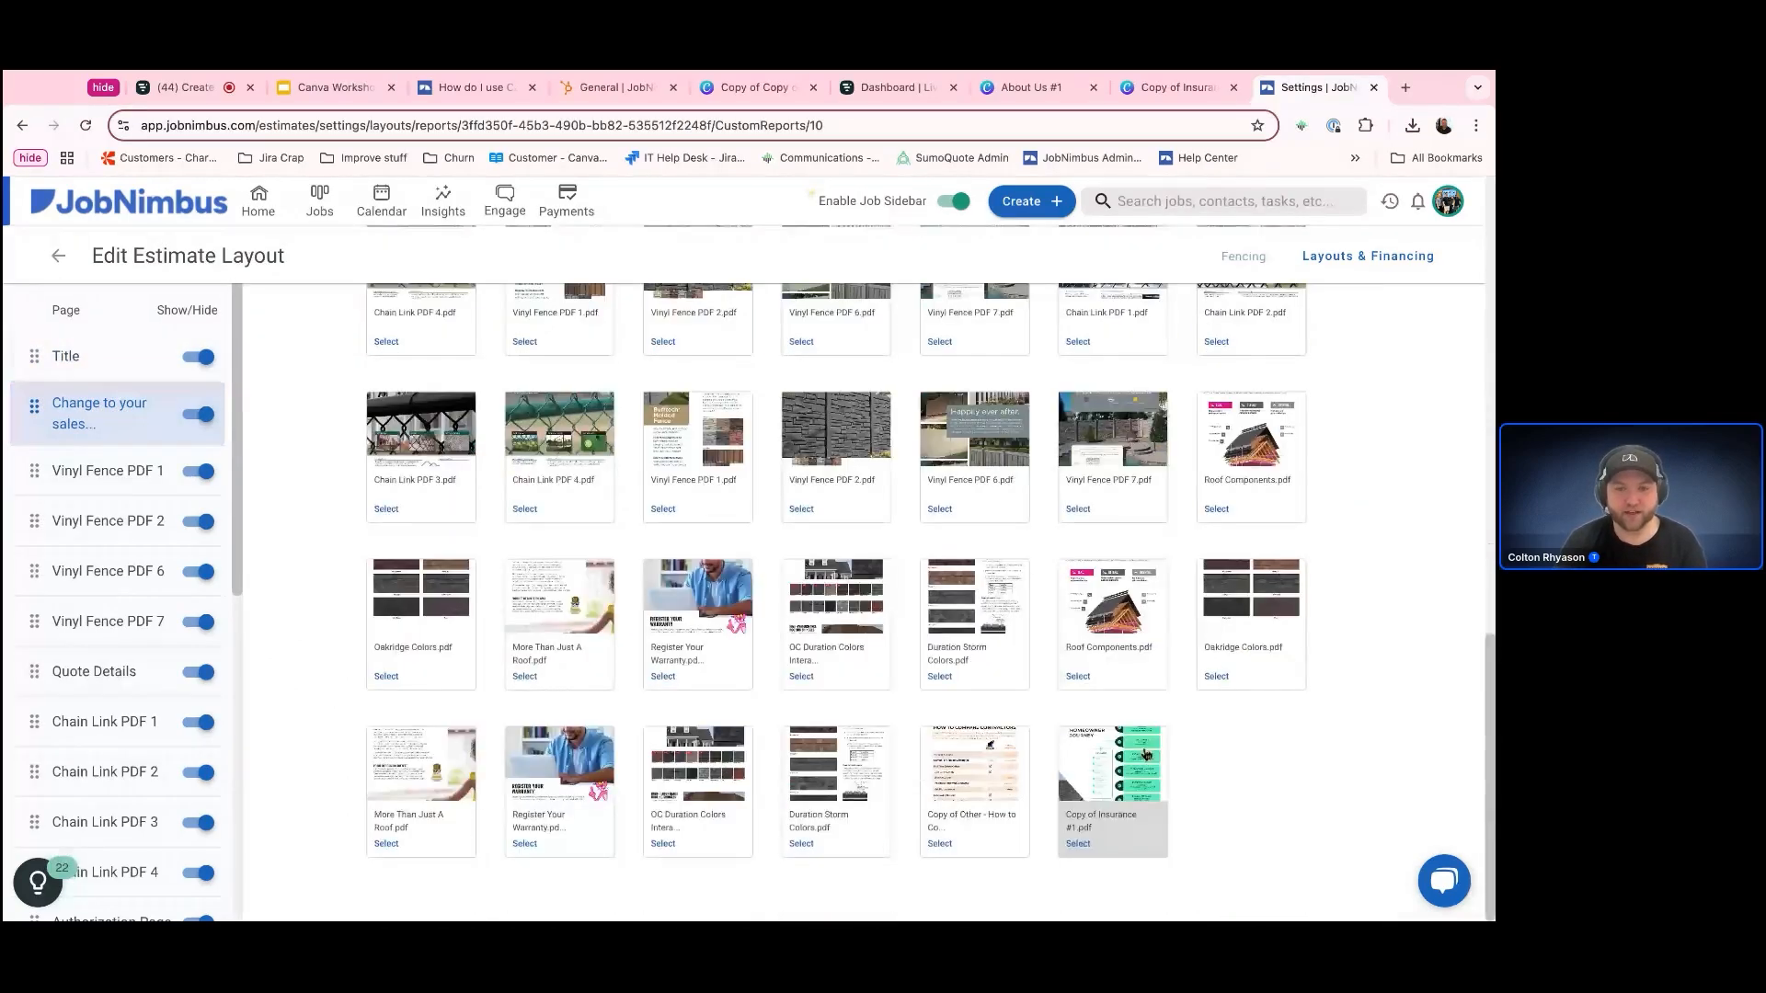
Assign the Copy of Other - How to Compare Contractors PDF to the custom page, preview it, and return to the layout
click(1011, 824)
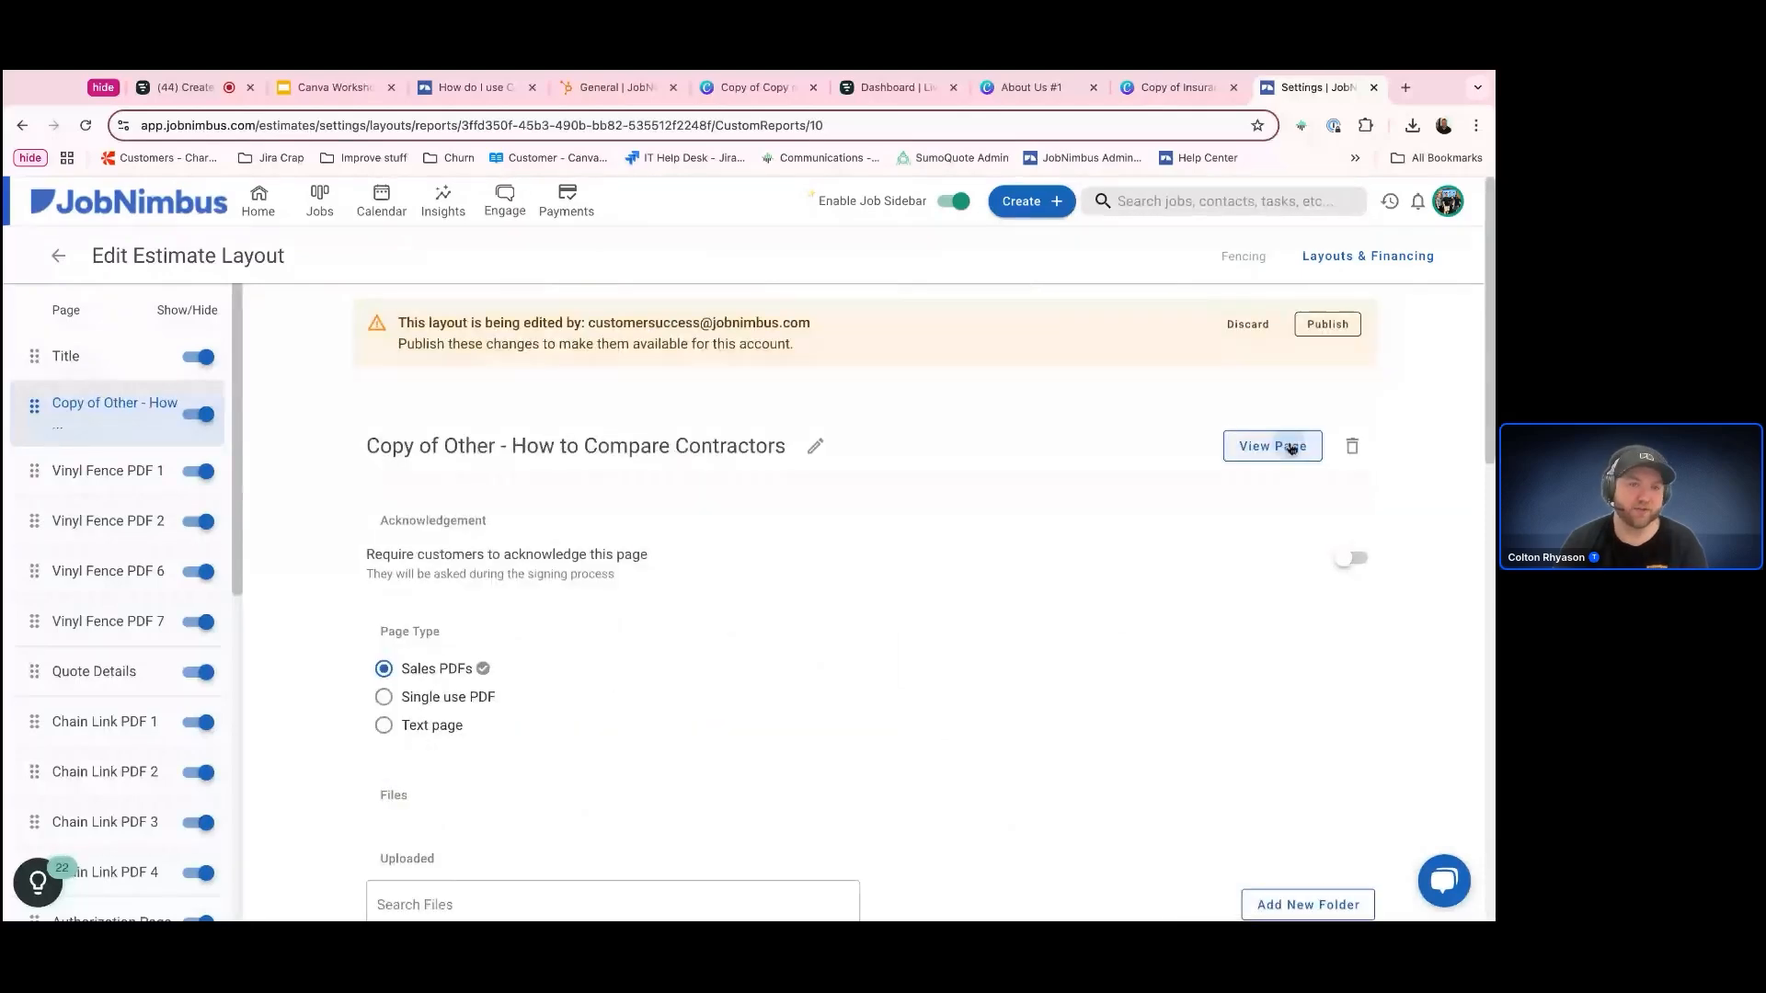
click(1273, 446)
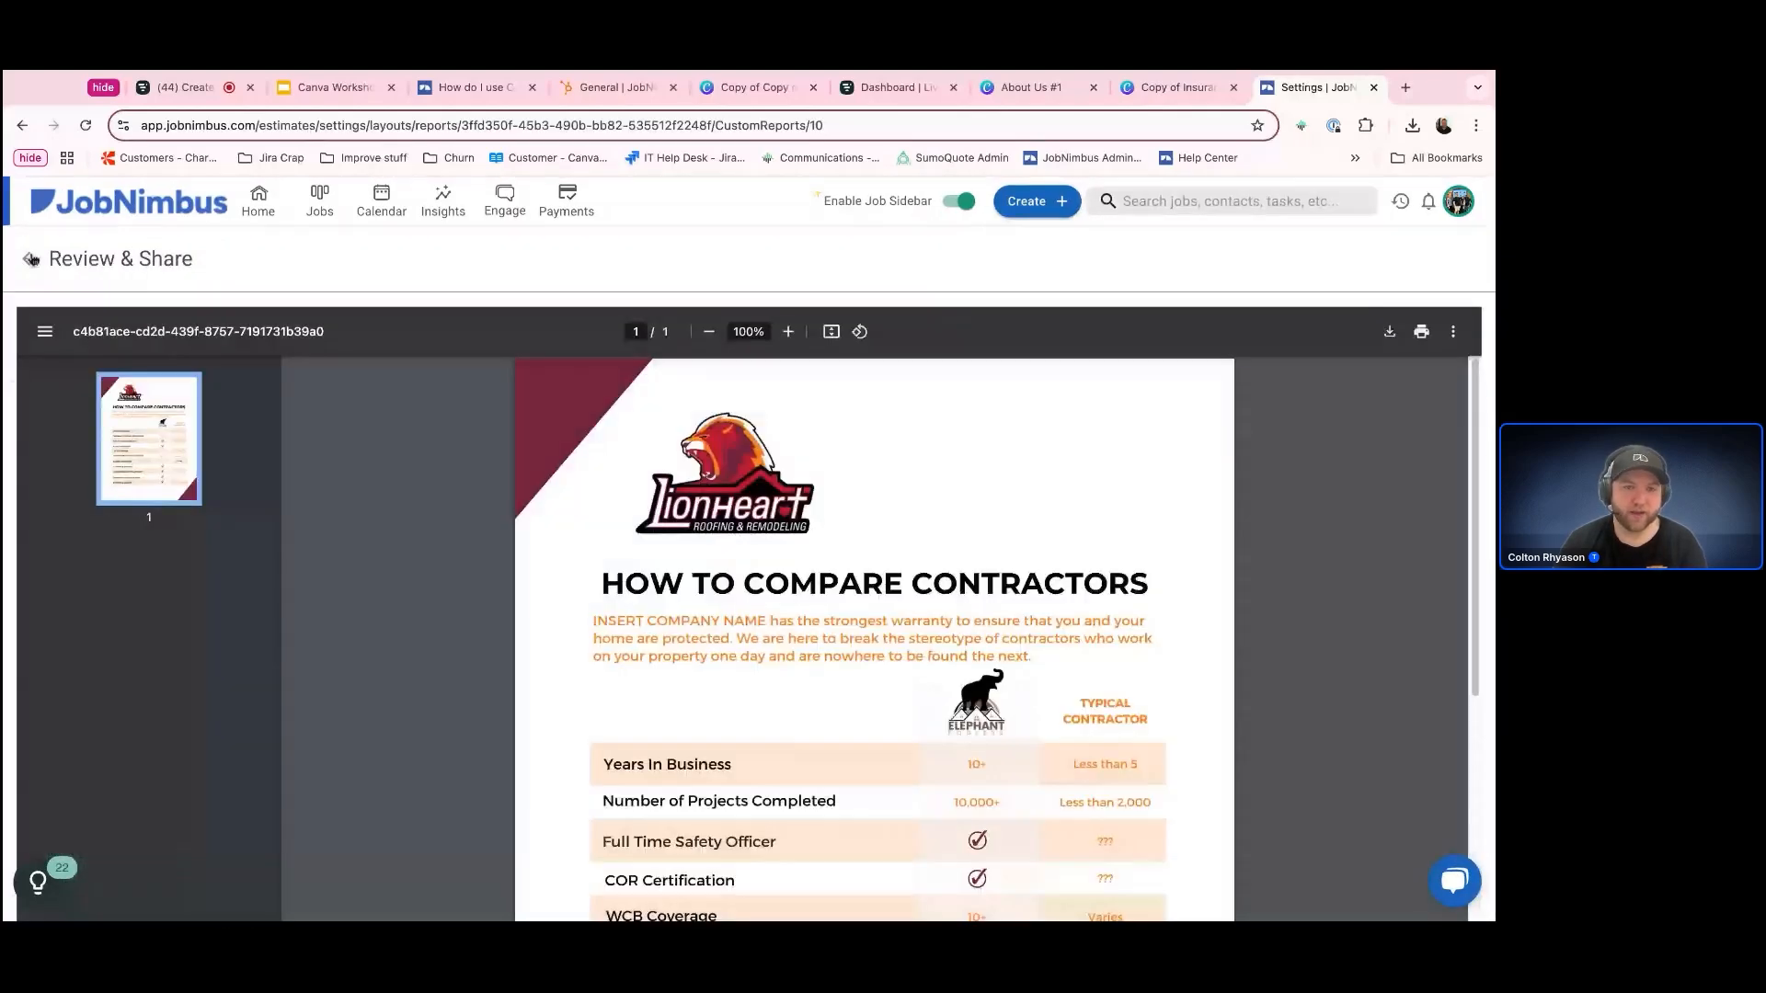
click(30, 259)
Assign the Copy of Insurance #1 PDF to the custom page, preview it, and go back to the estimate layouts list
scroll(857, 618, down, 5)
scroll(857, 618, down, 10)
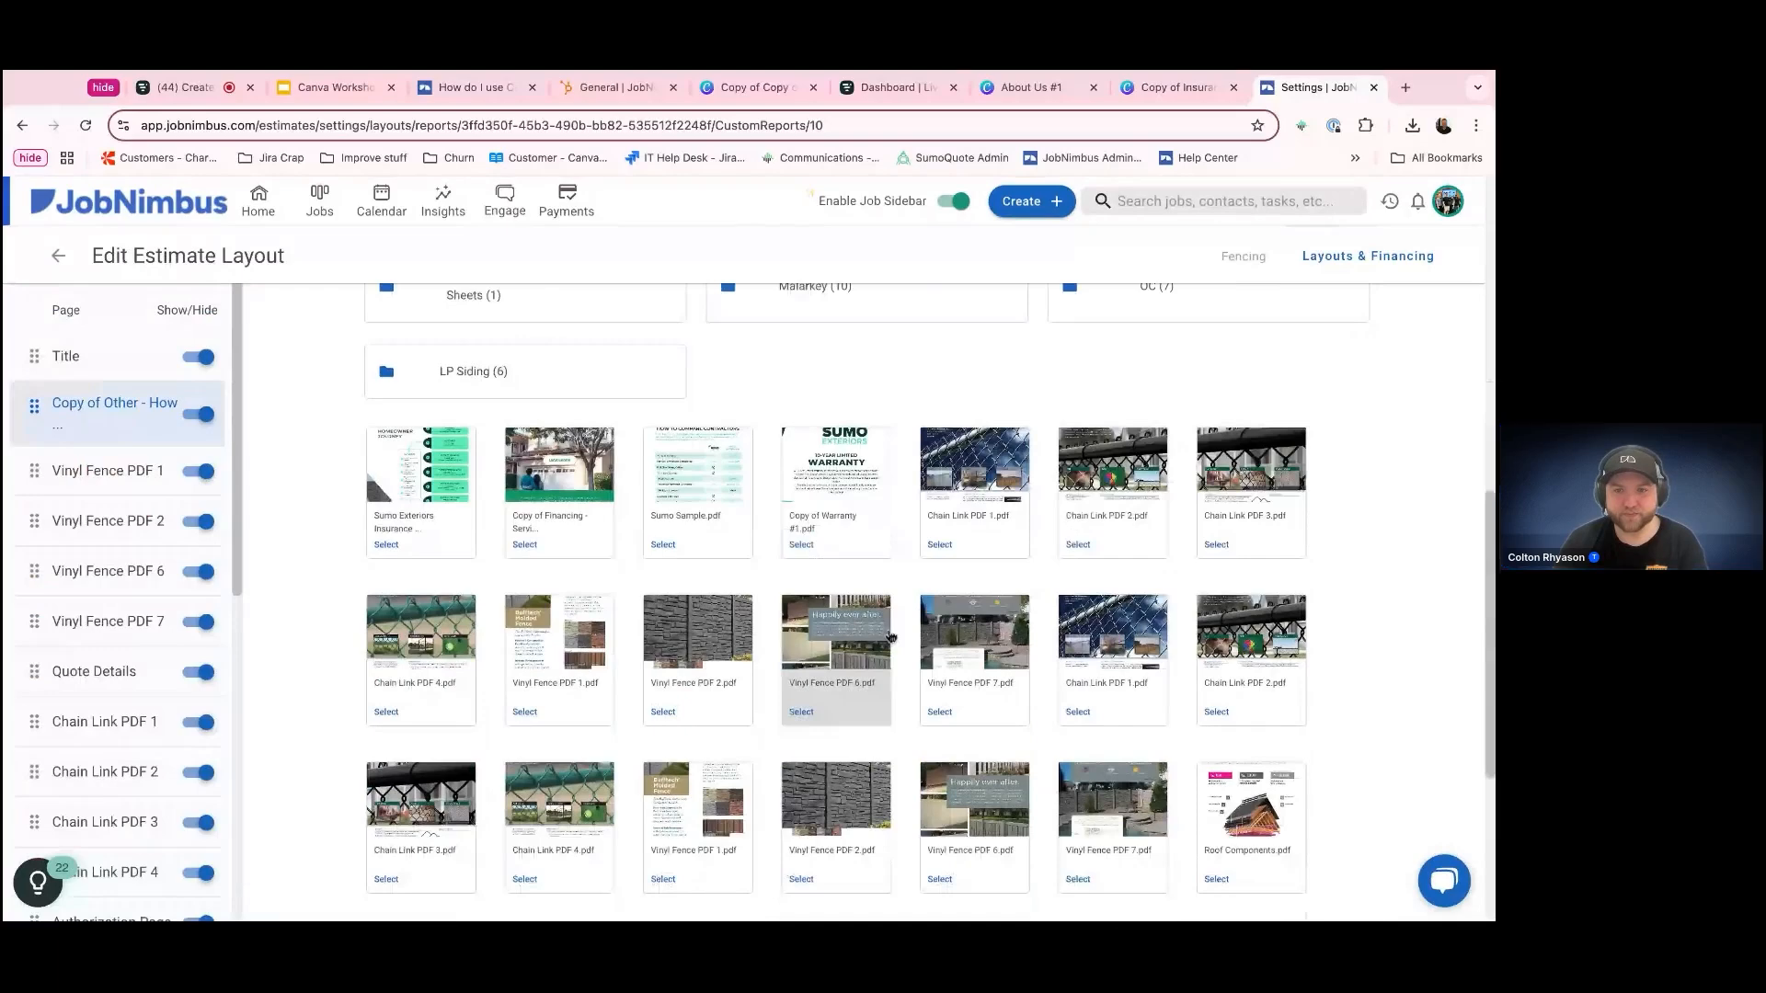
click(1113, 791)
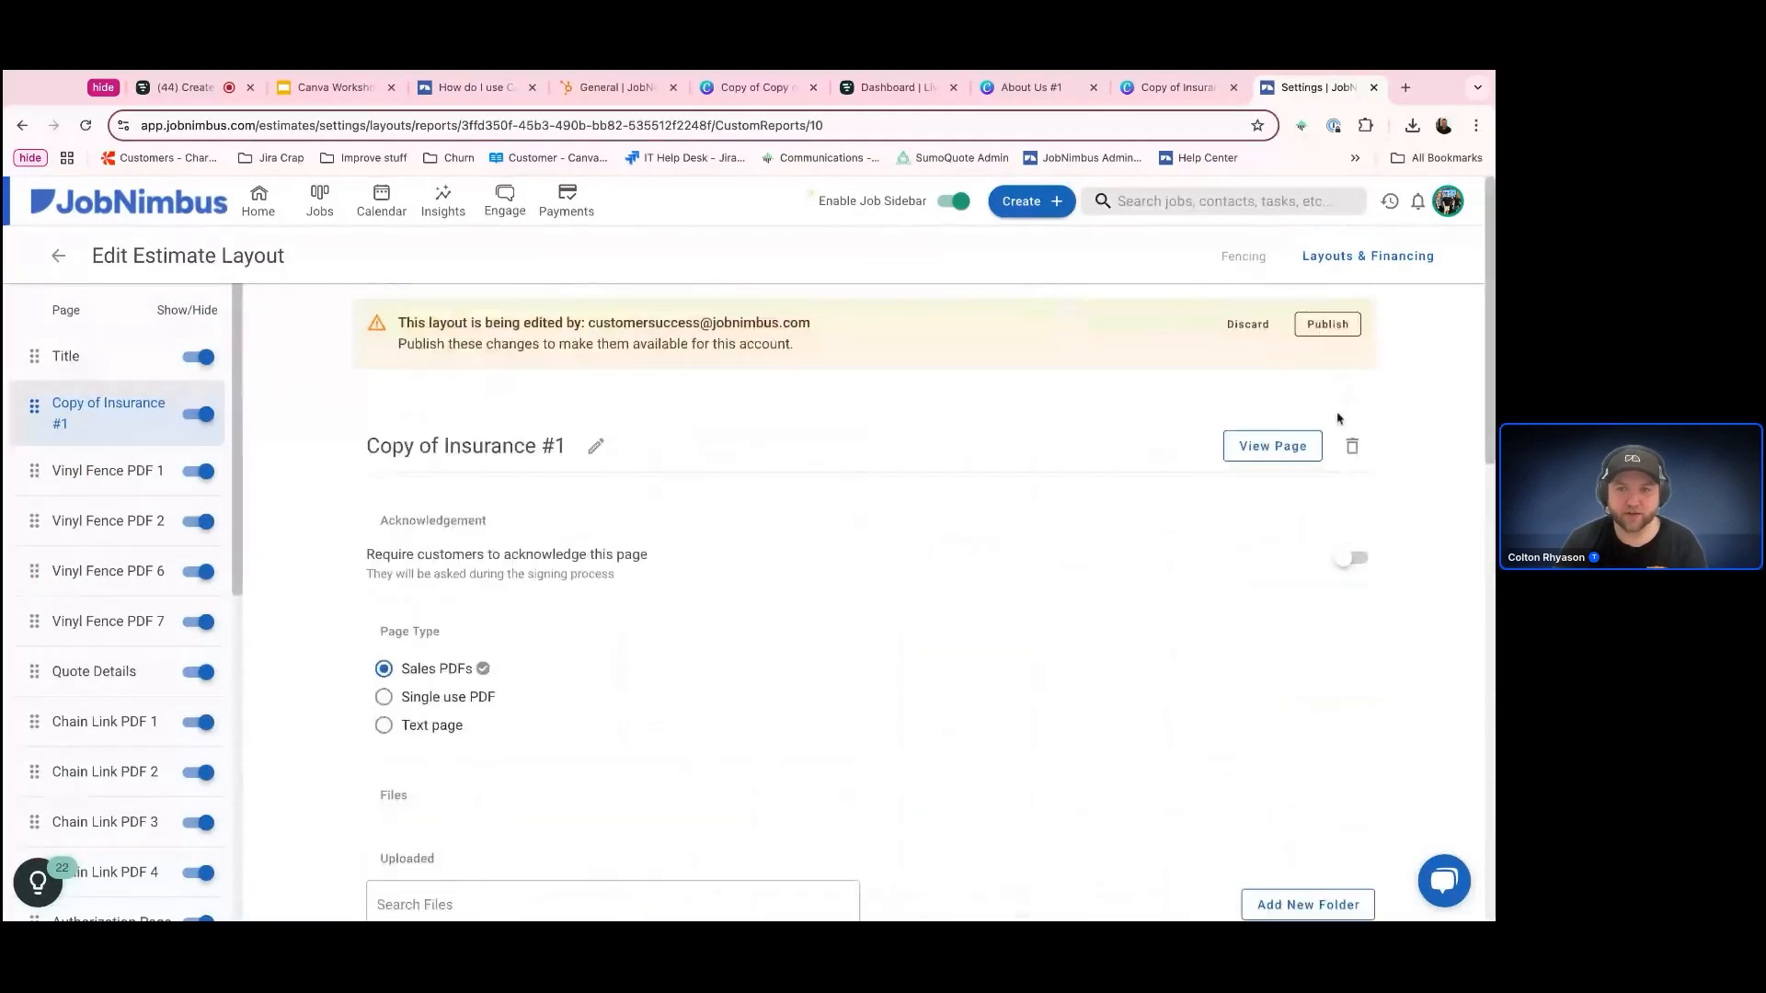
click(1269, 445)
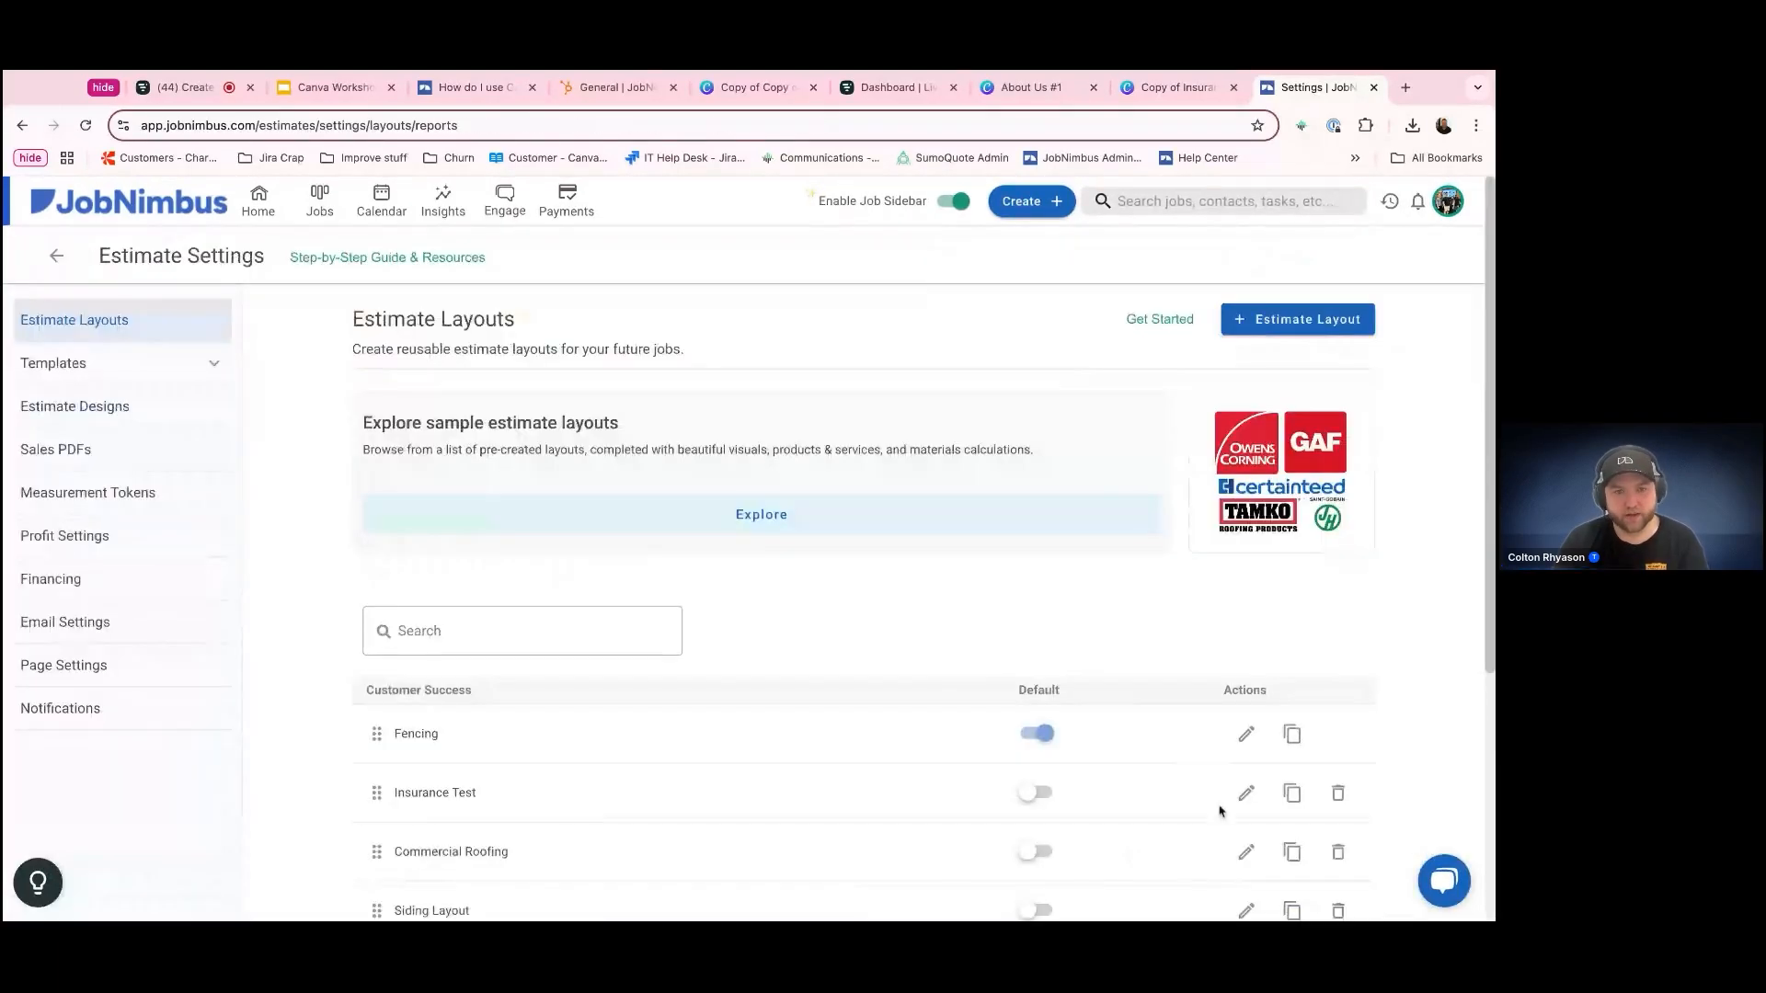
scroll(1218, 811, down, 4)
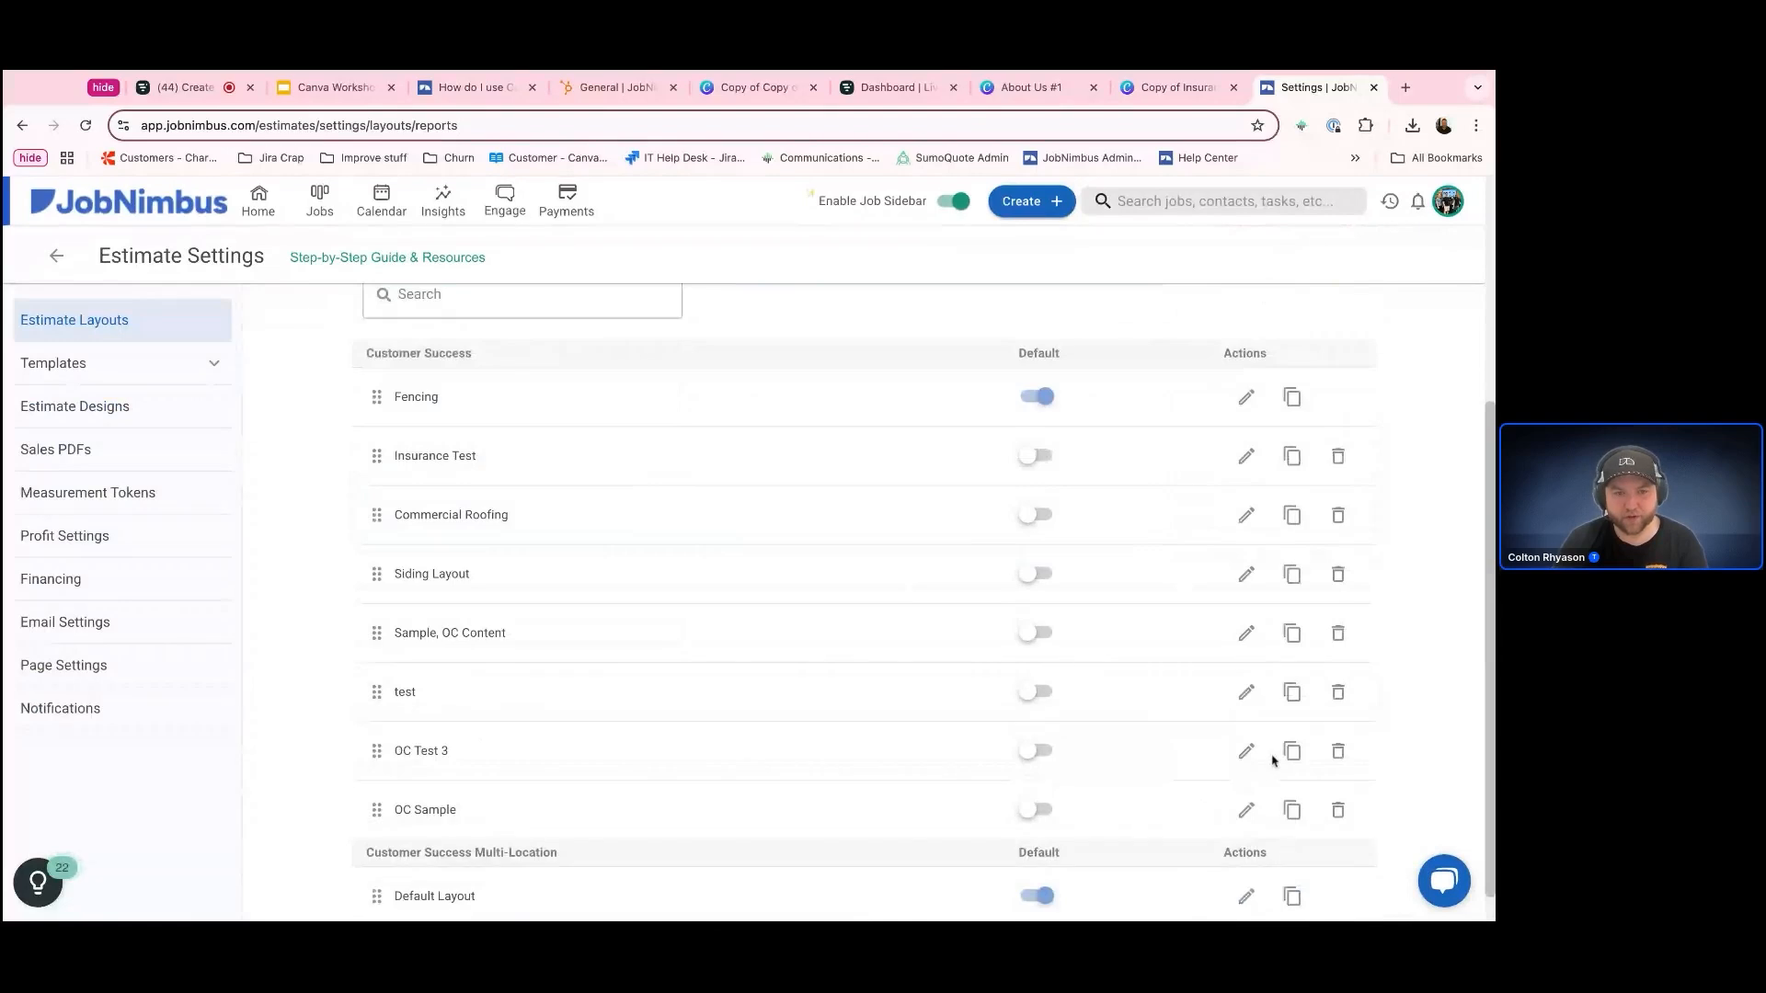
Open the OC Sample estimate layout, look at its Title page, and hide the Thank you for your Interest page
click(1247, 809)
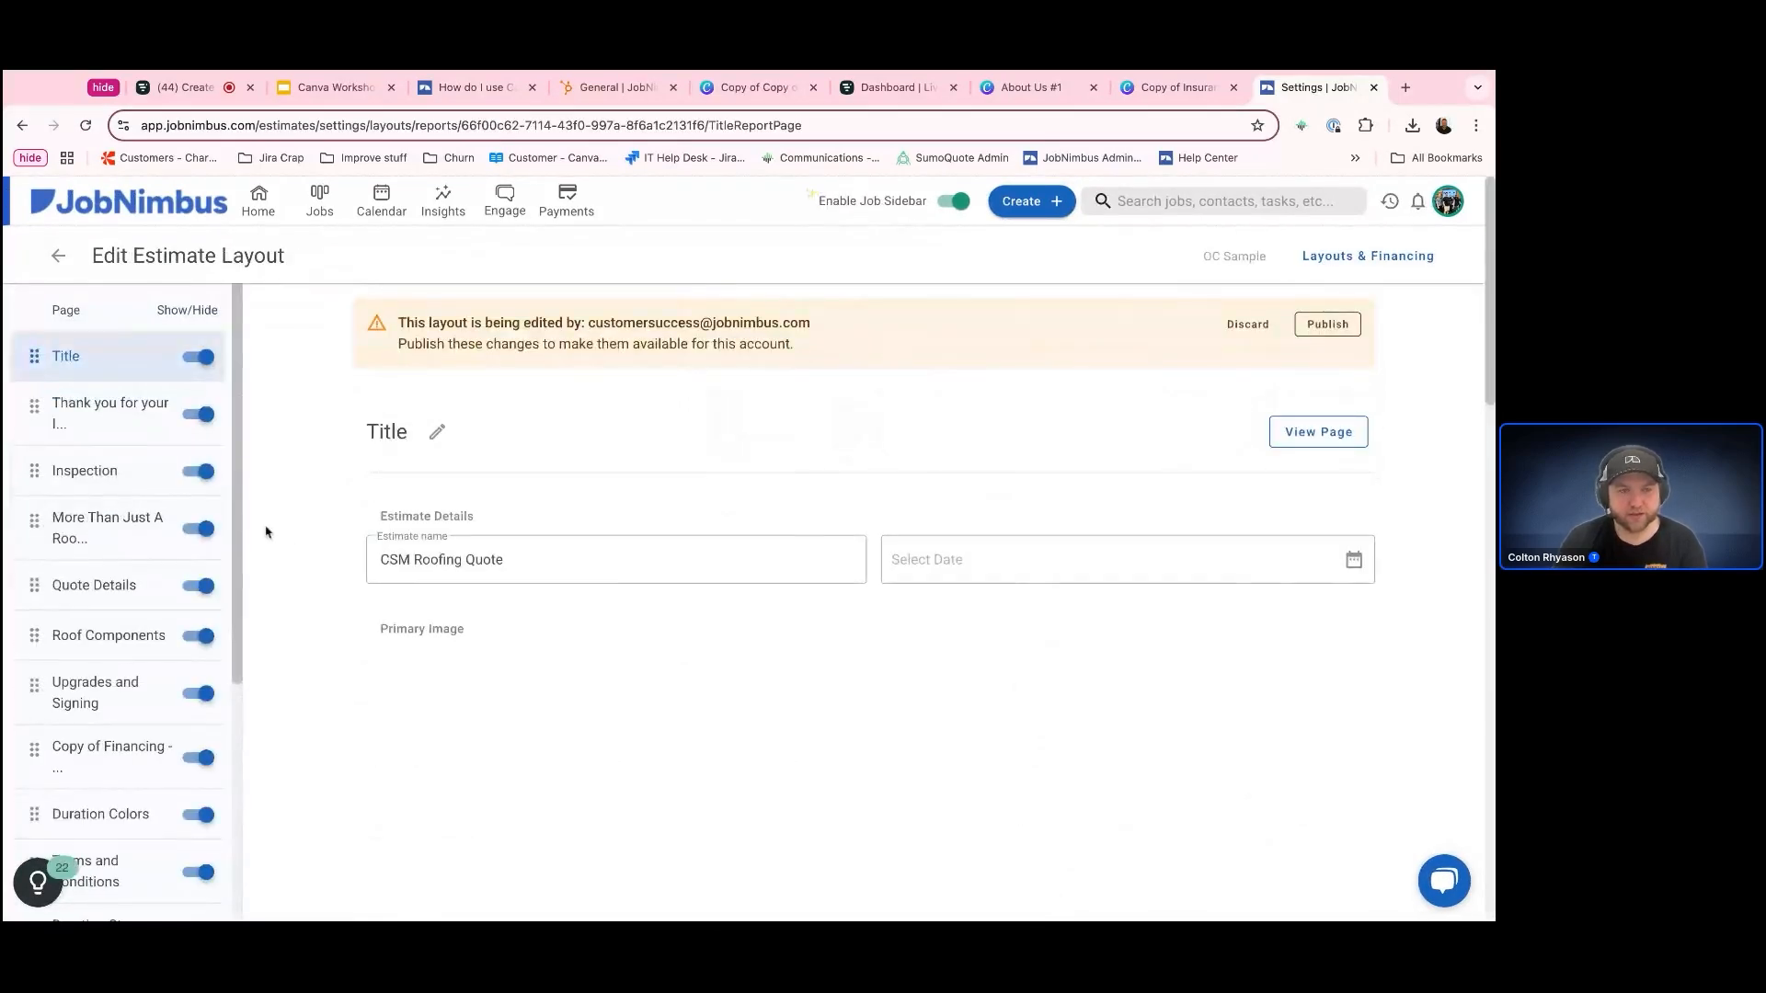
click(87, 409)
scroll(260, 571, down, 3)
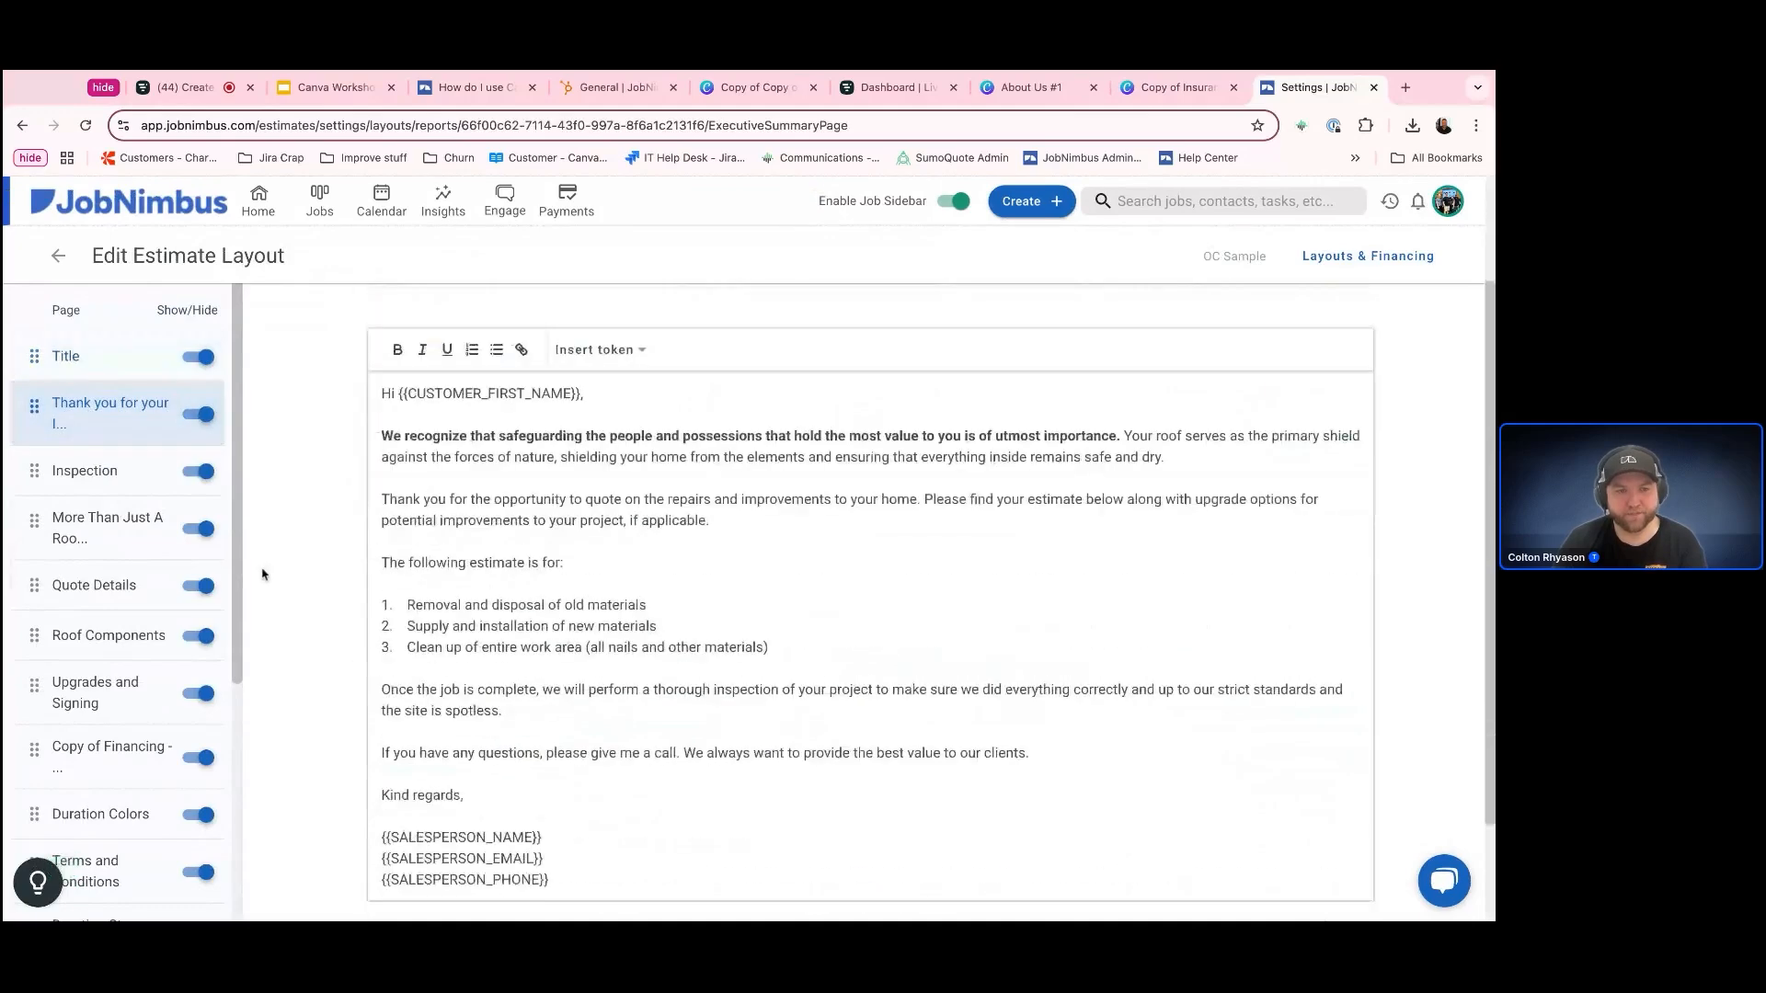
click(109, 363)
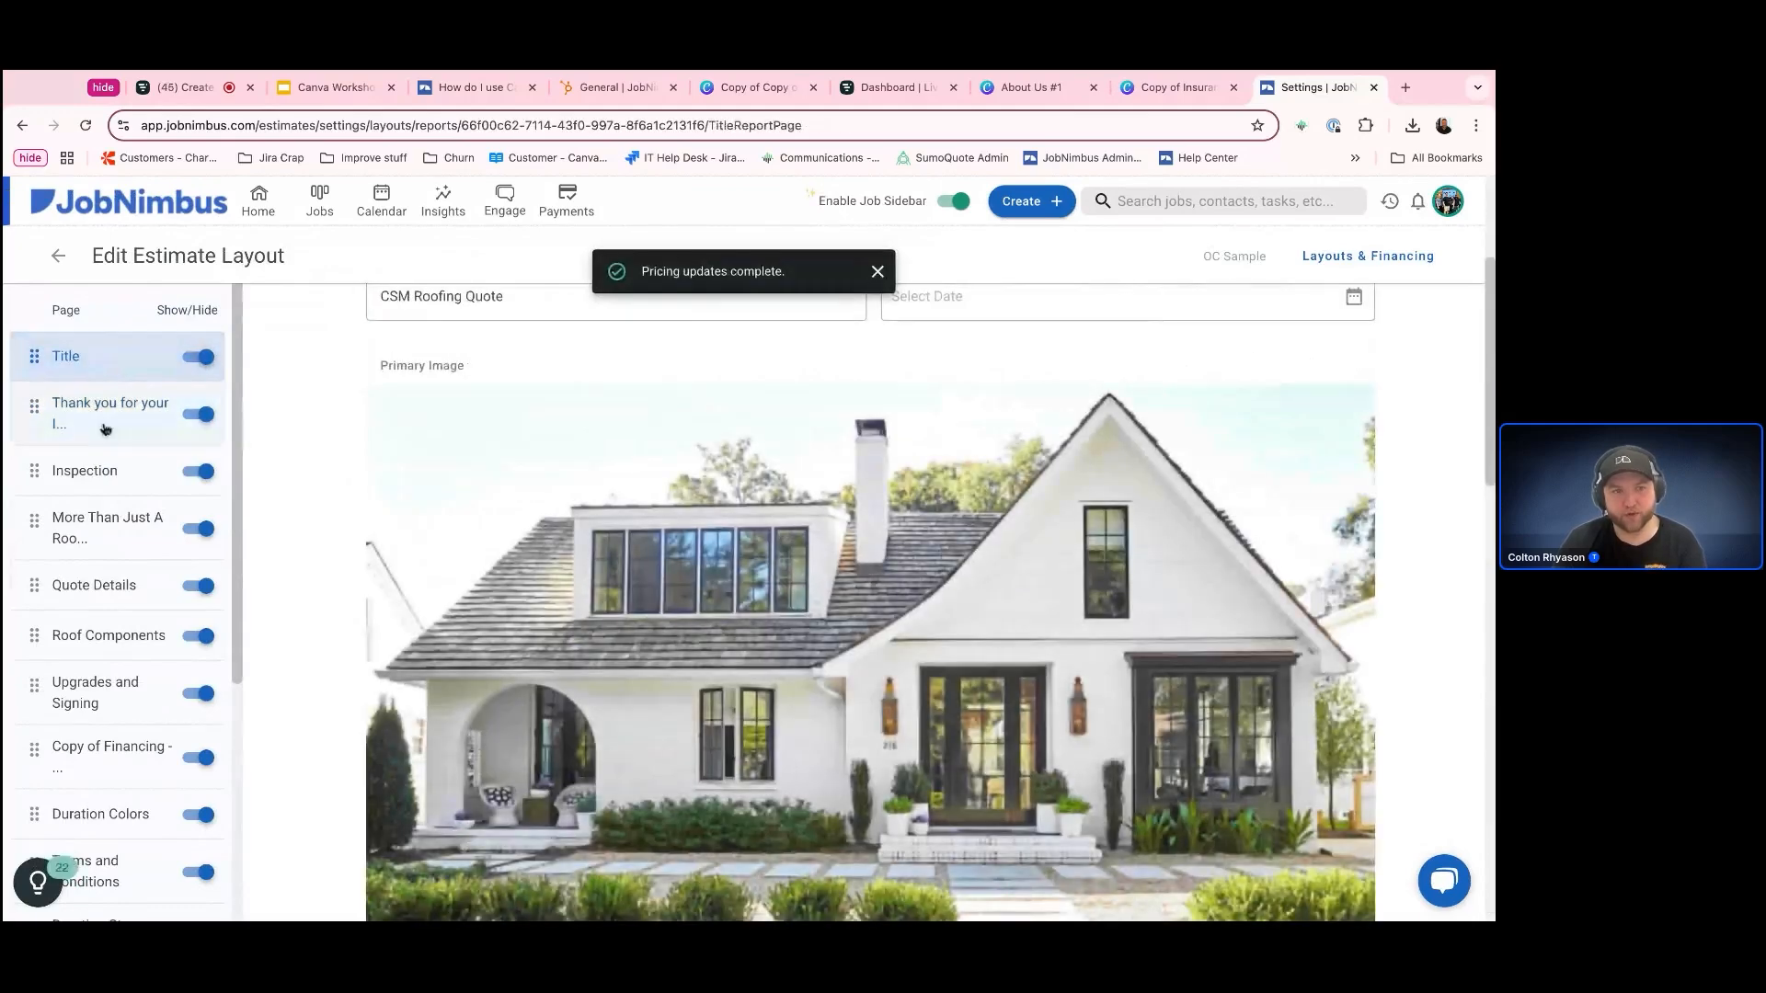
click(147, 414)
click(198, 414)
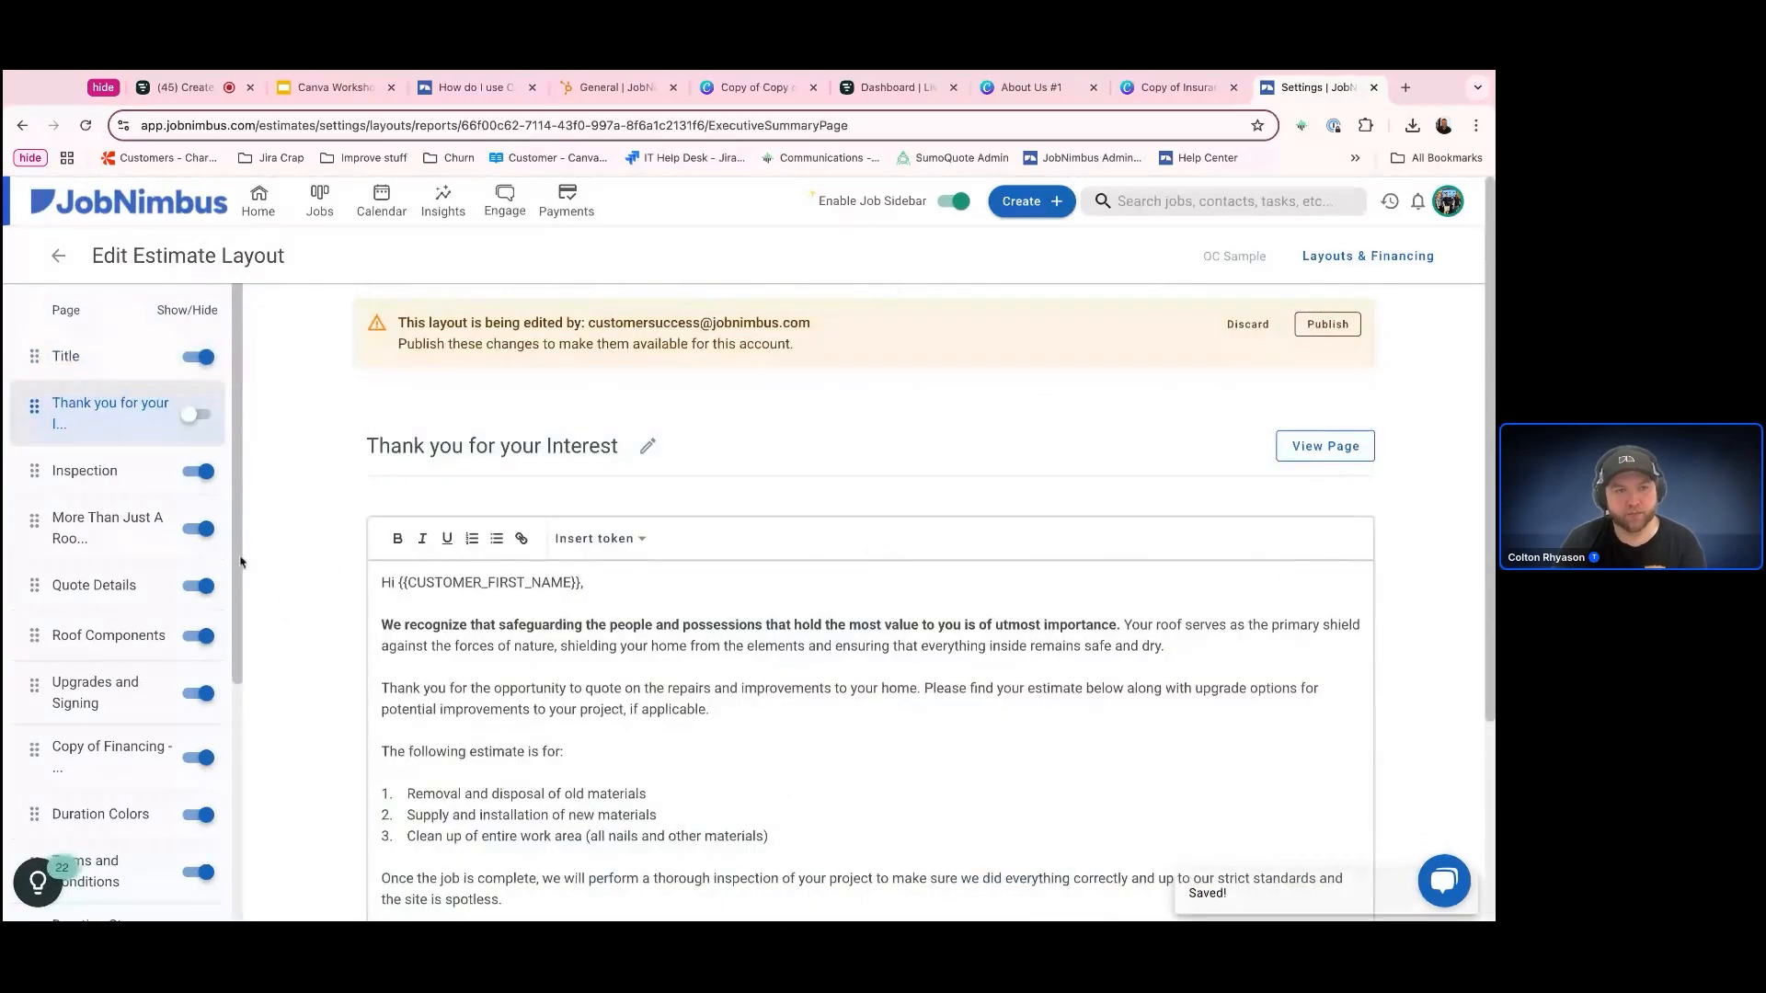
Hide the Terms and Conditions page and the Inspection page in the OC Sample layout
scroll(128, 558, down, 1)
scroll(128, 558, down, 1)
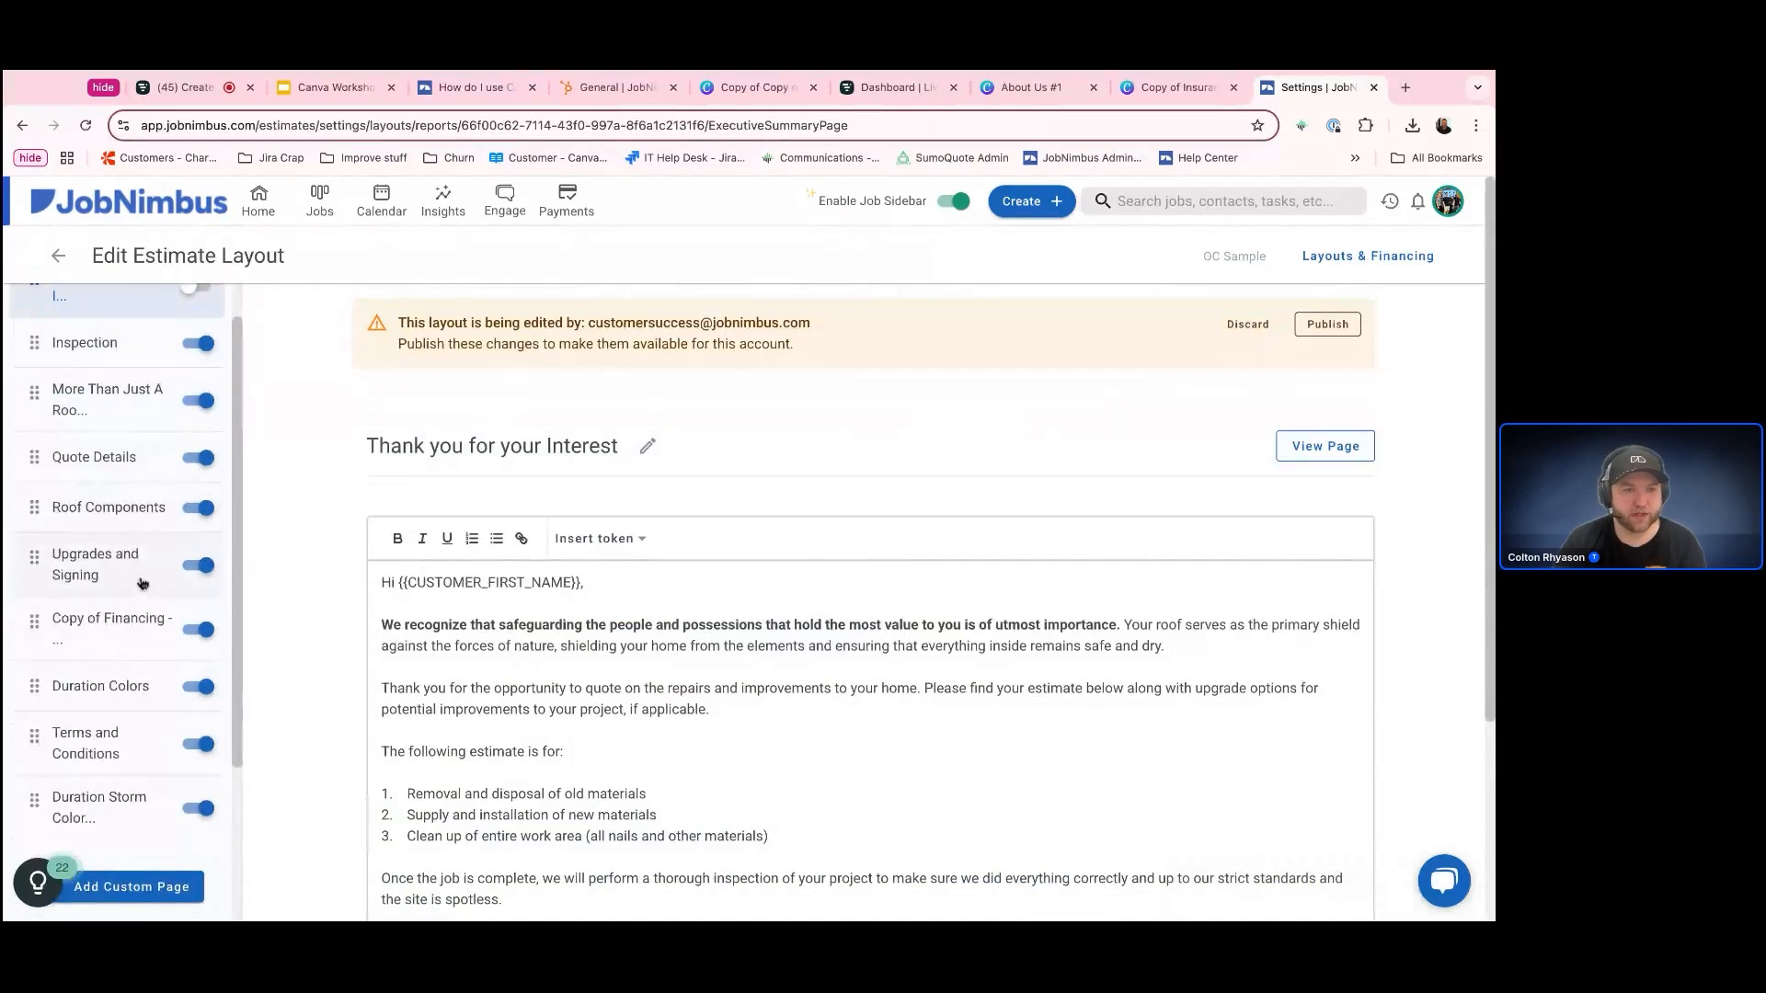
click(125, 759)
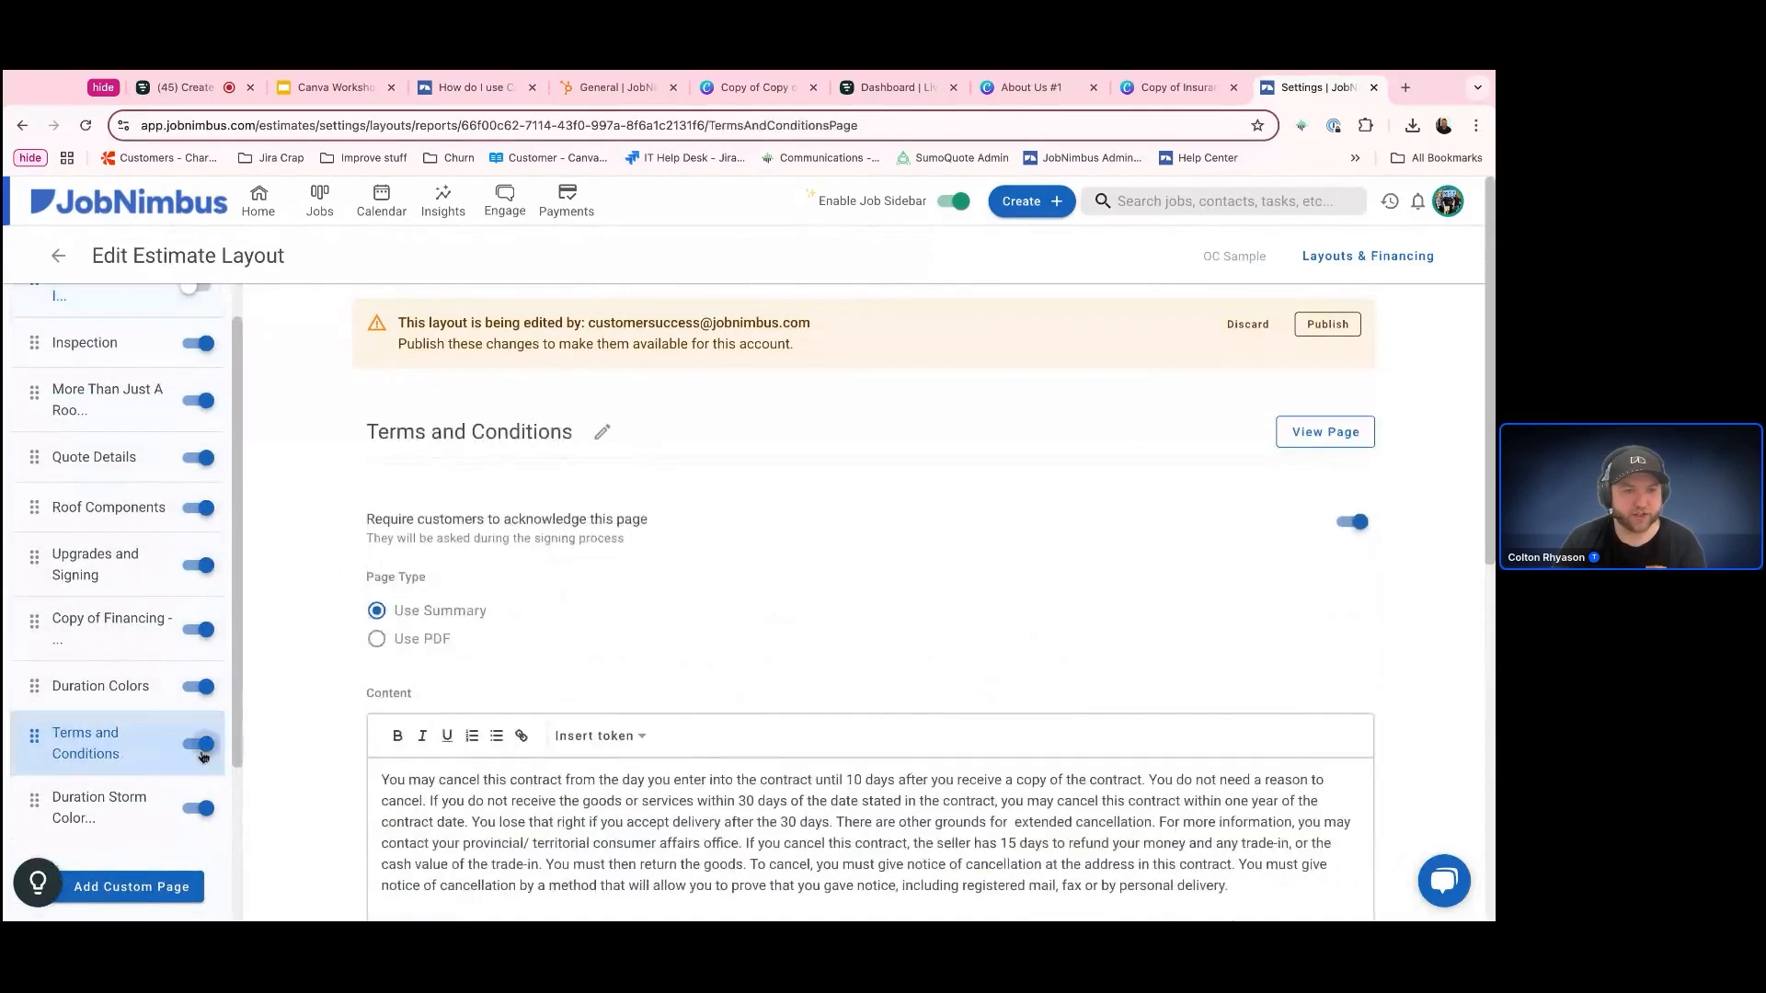
scroll(125, 574, up, 2)
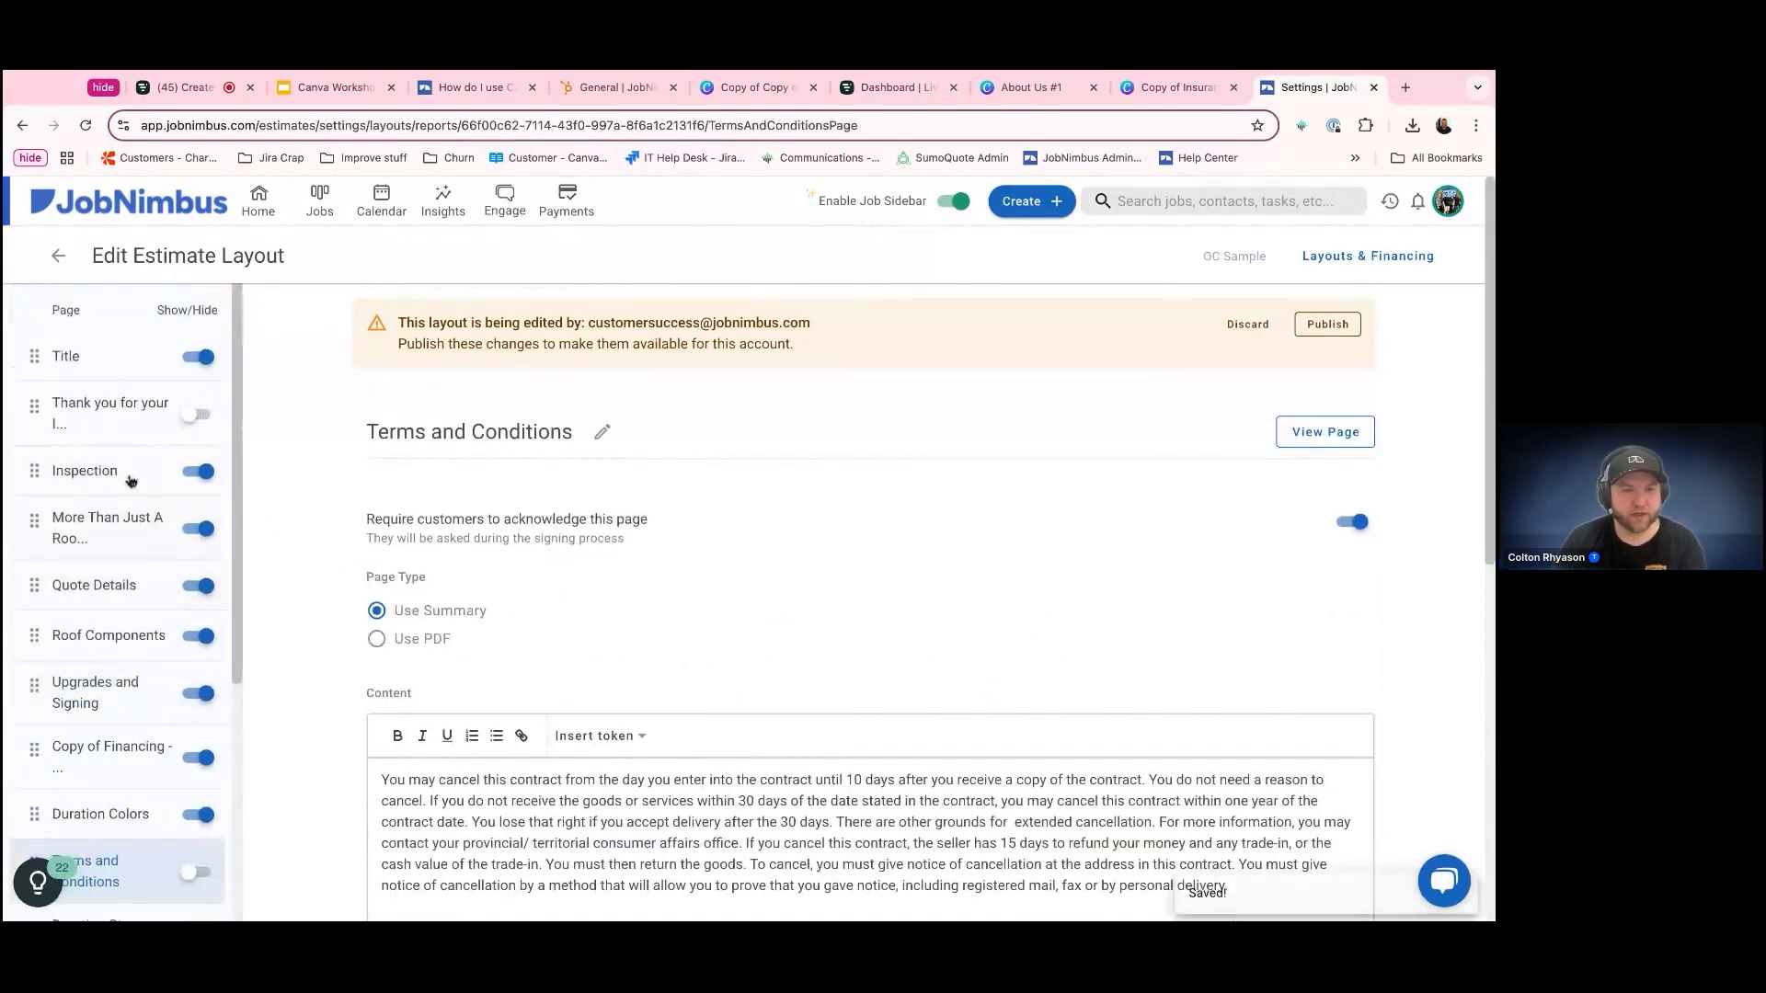
click(133, 474)
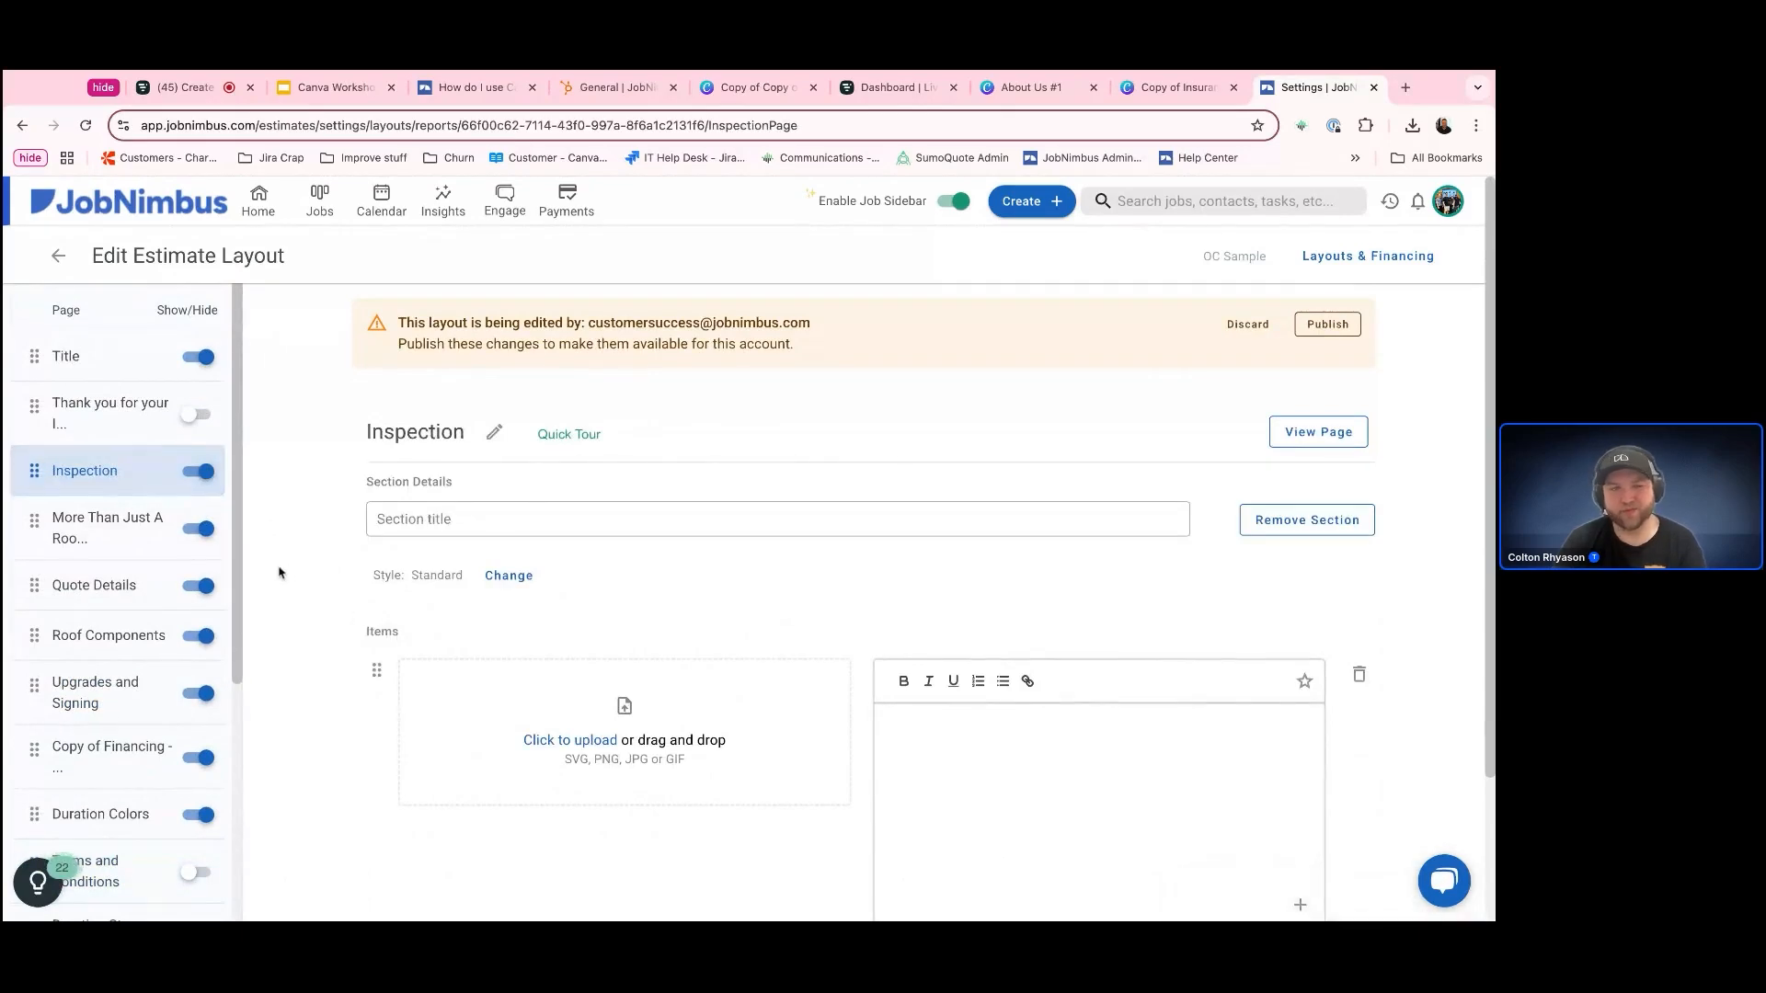
click(202, 475)
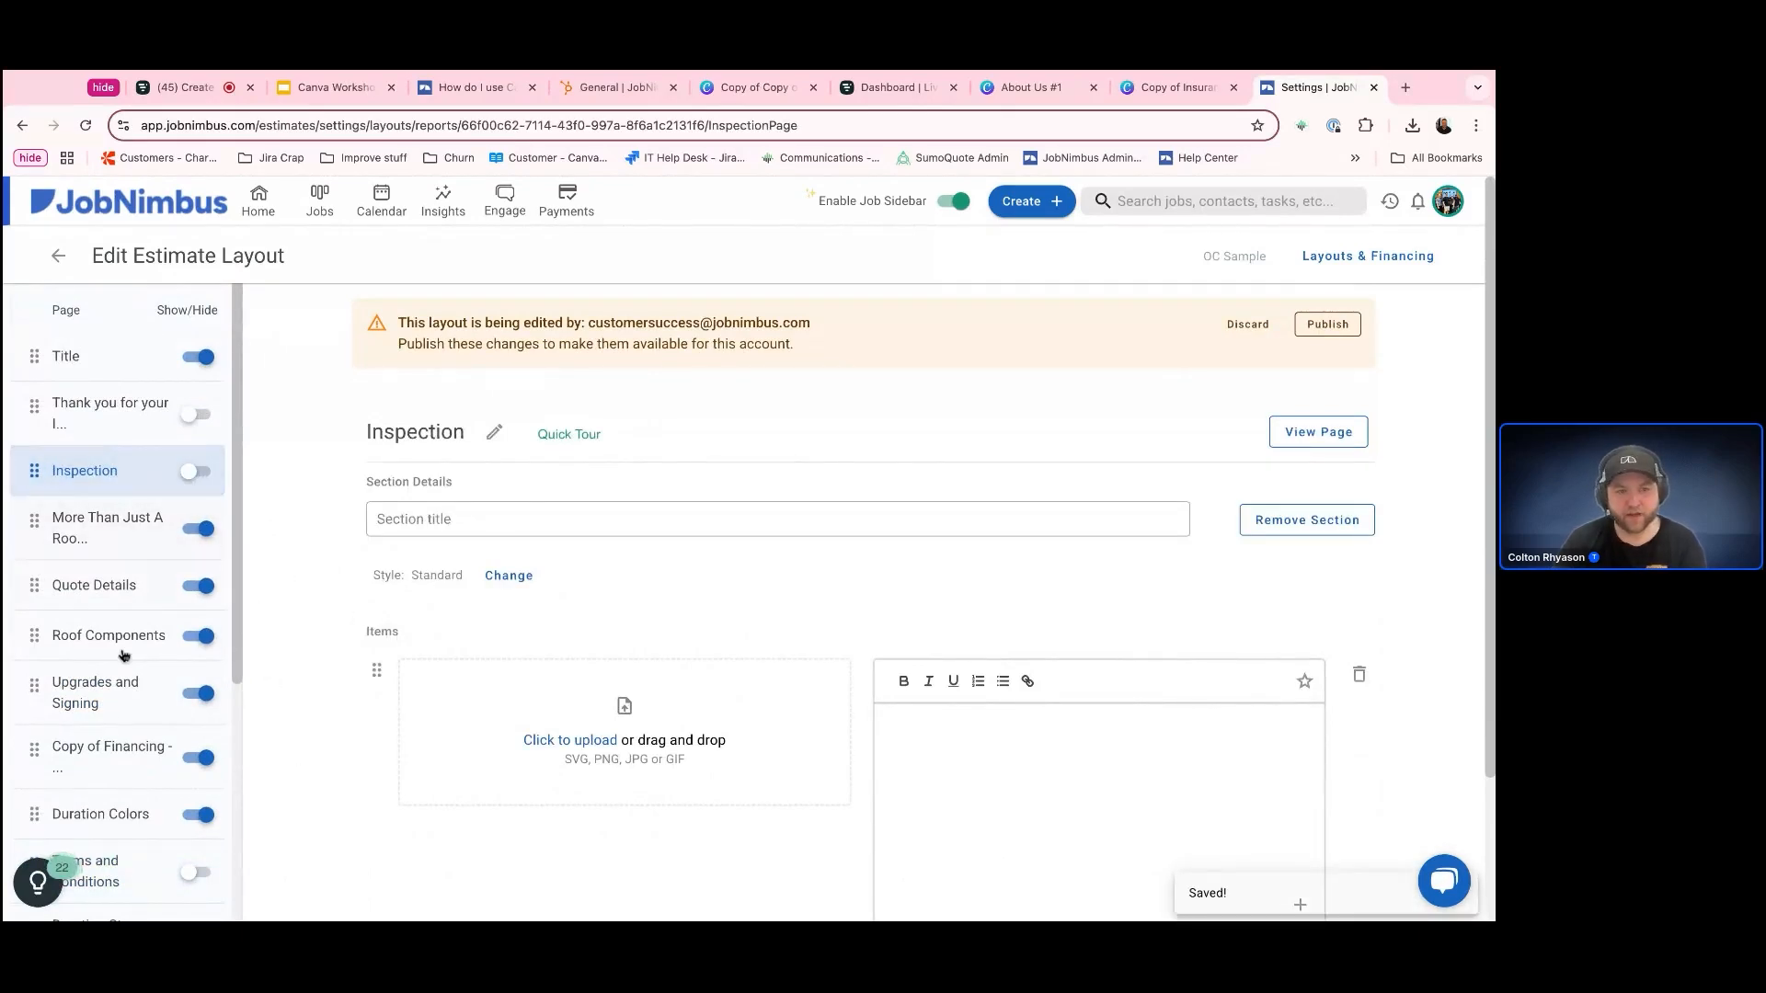
Move the Quote Details page directly below Roof Components and review it alongside the Upgrades and Signing page
drag(124, 596, 131, 650)
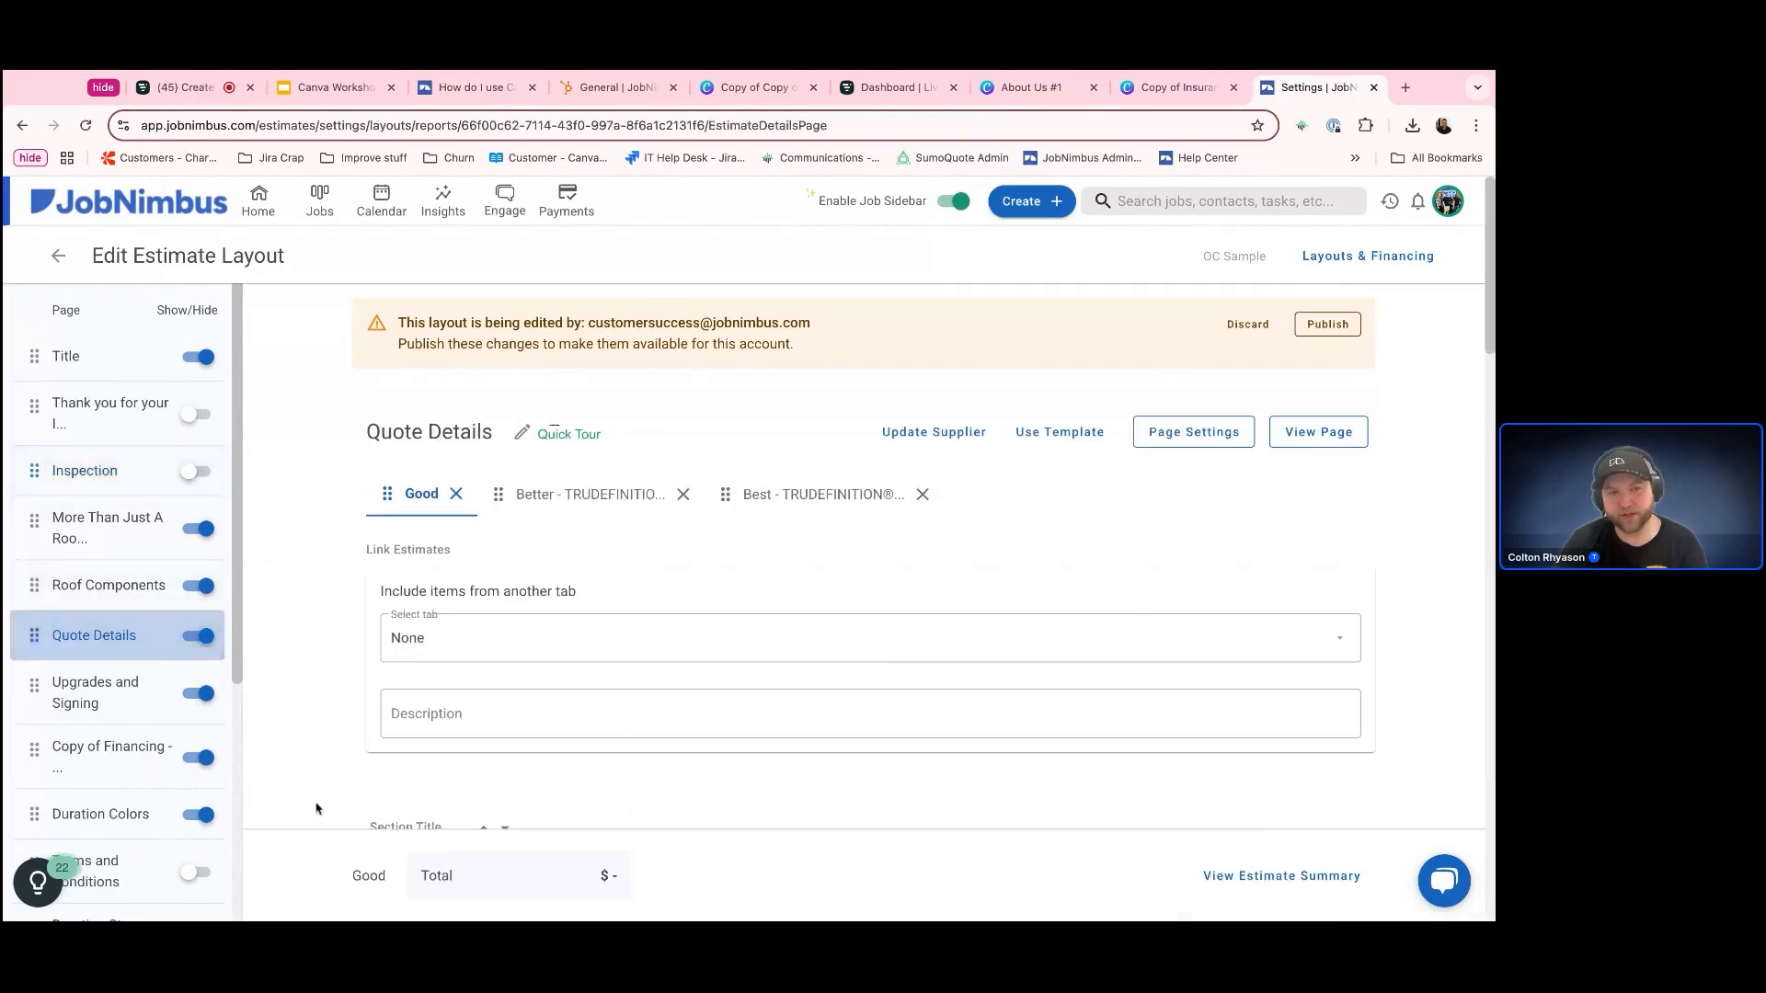
click(90, 704)
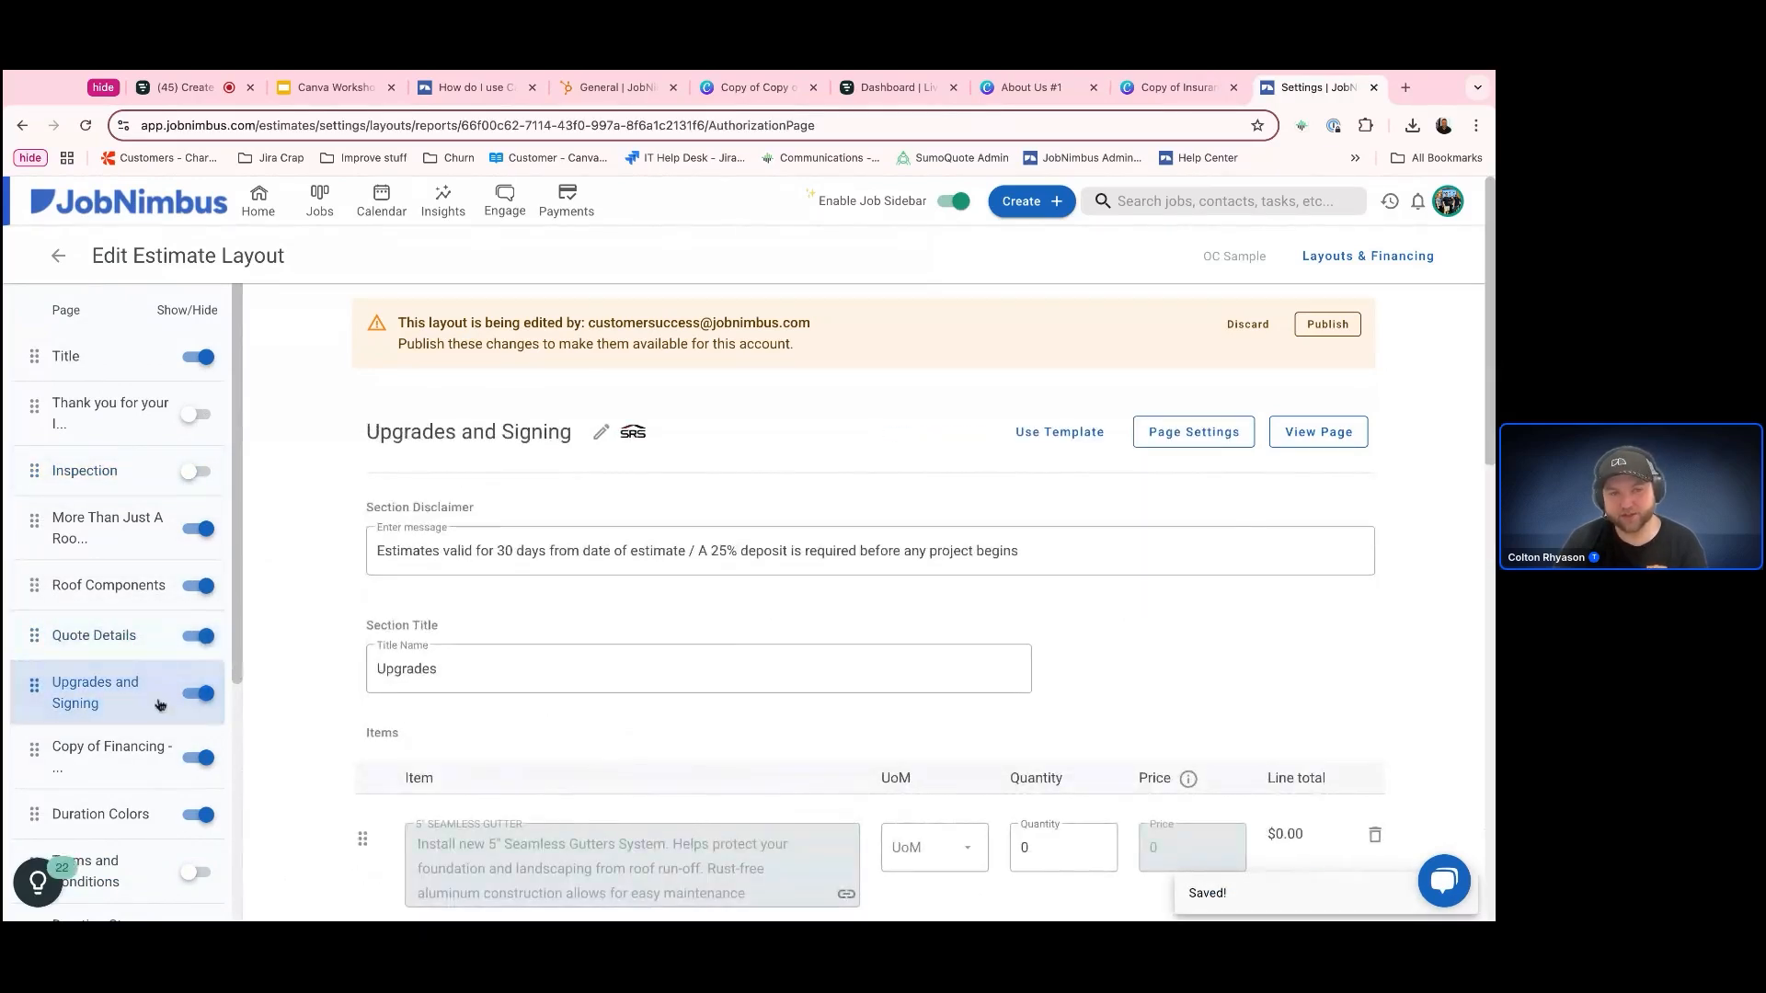
scroll(470, 753, down, 5)
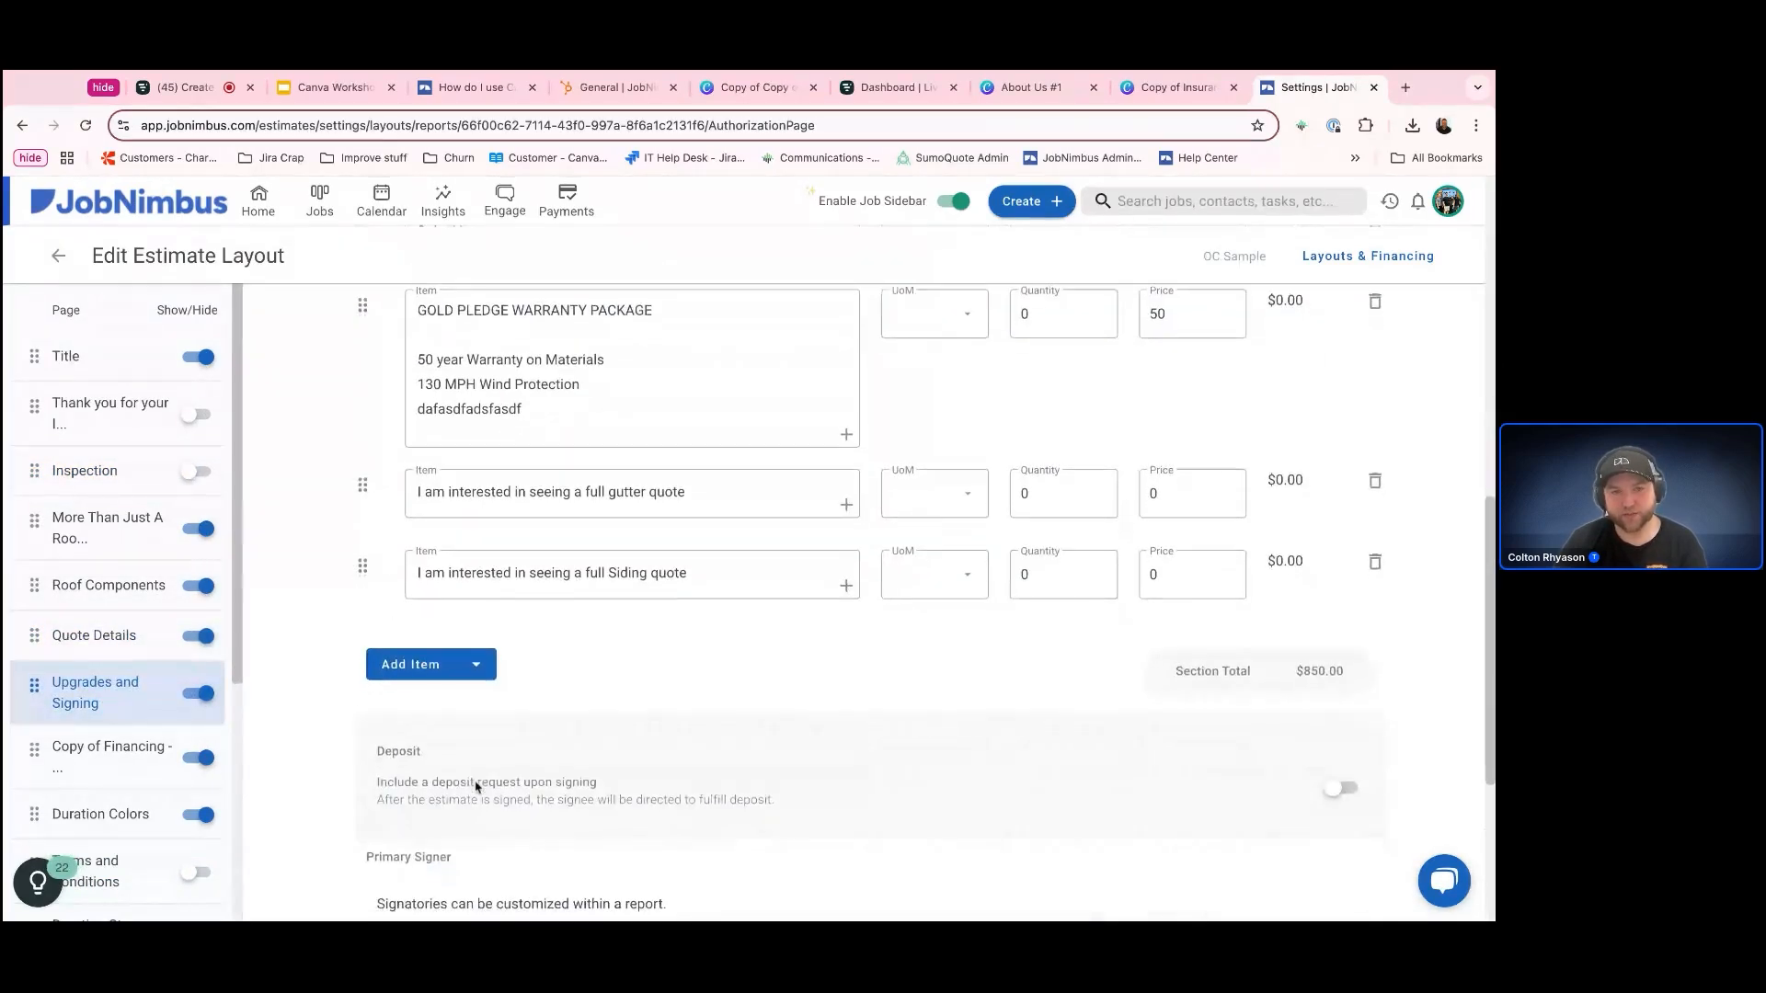
scroll(446, 775, up, 5)
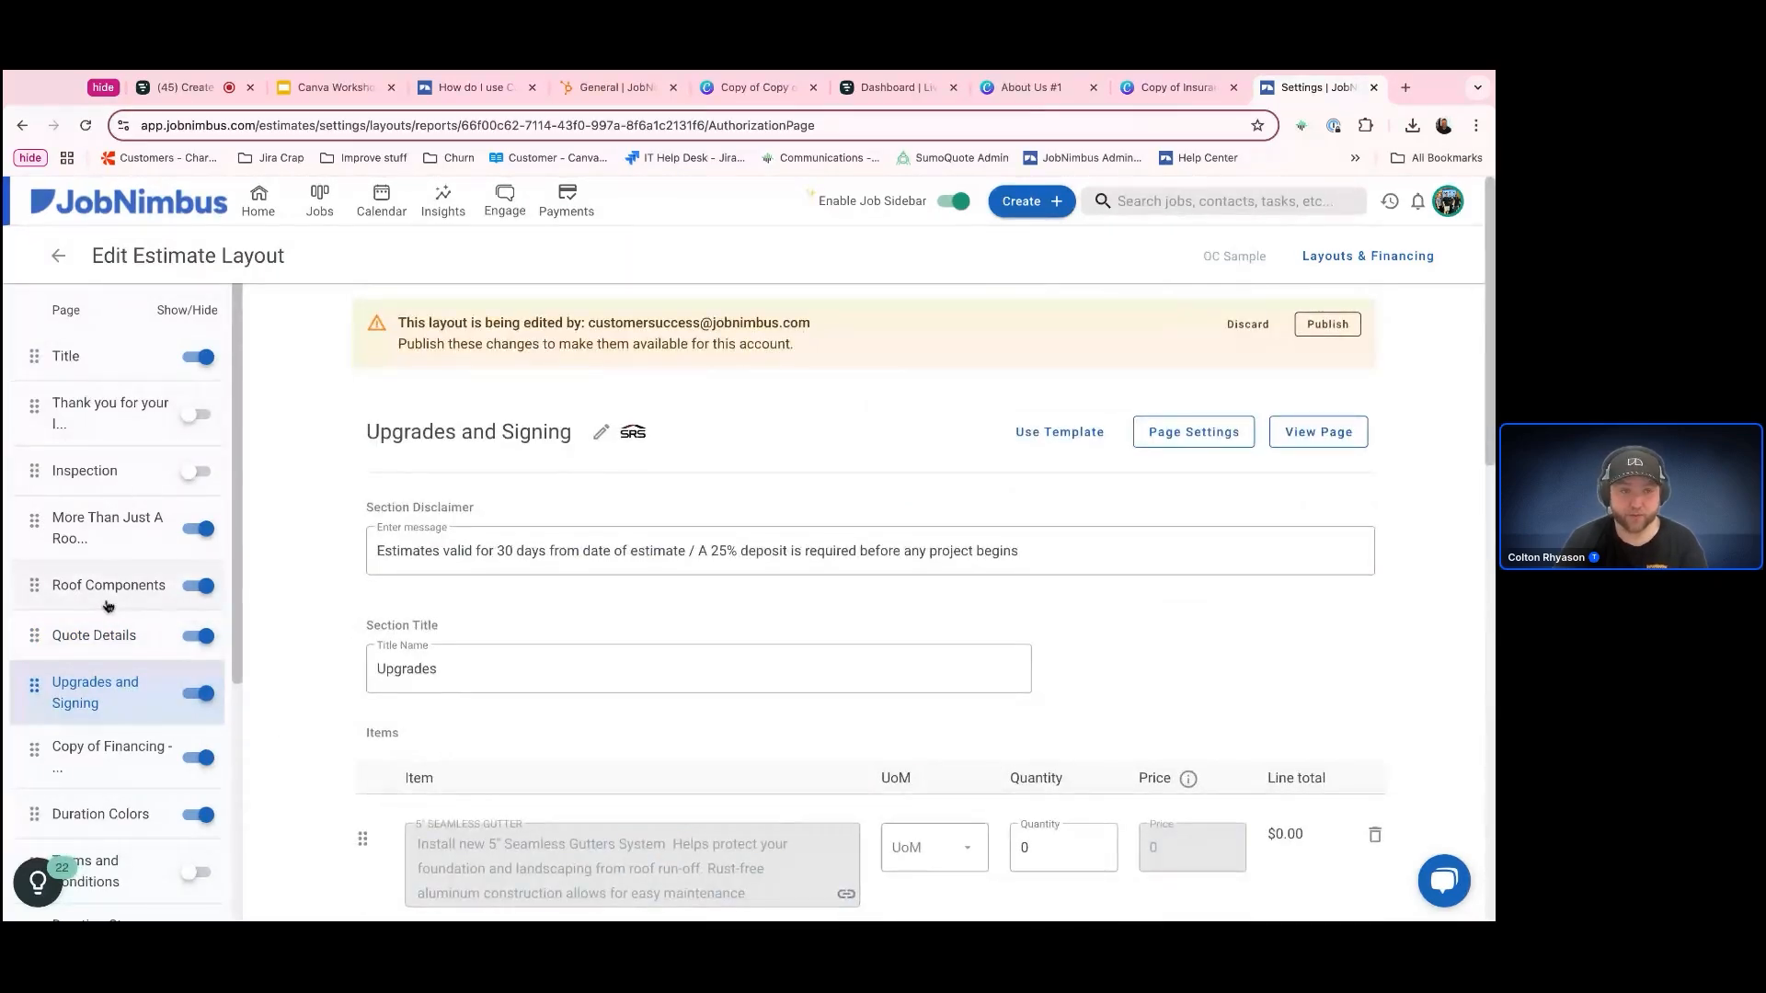
click(110, 632)
click(129, 681)
click(134, 633)
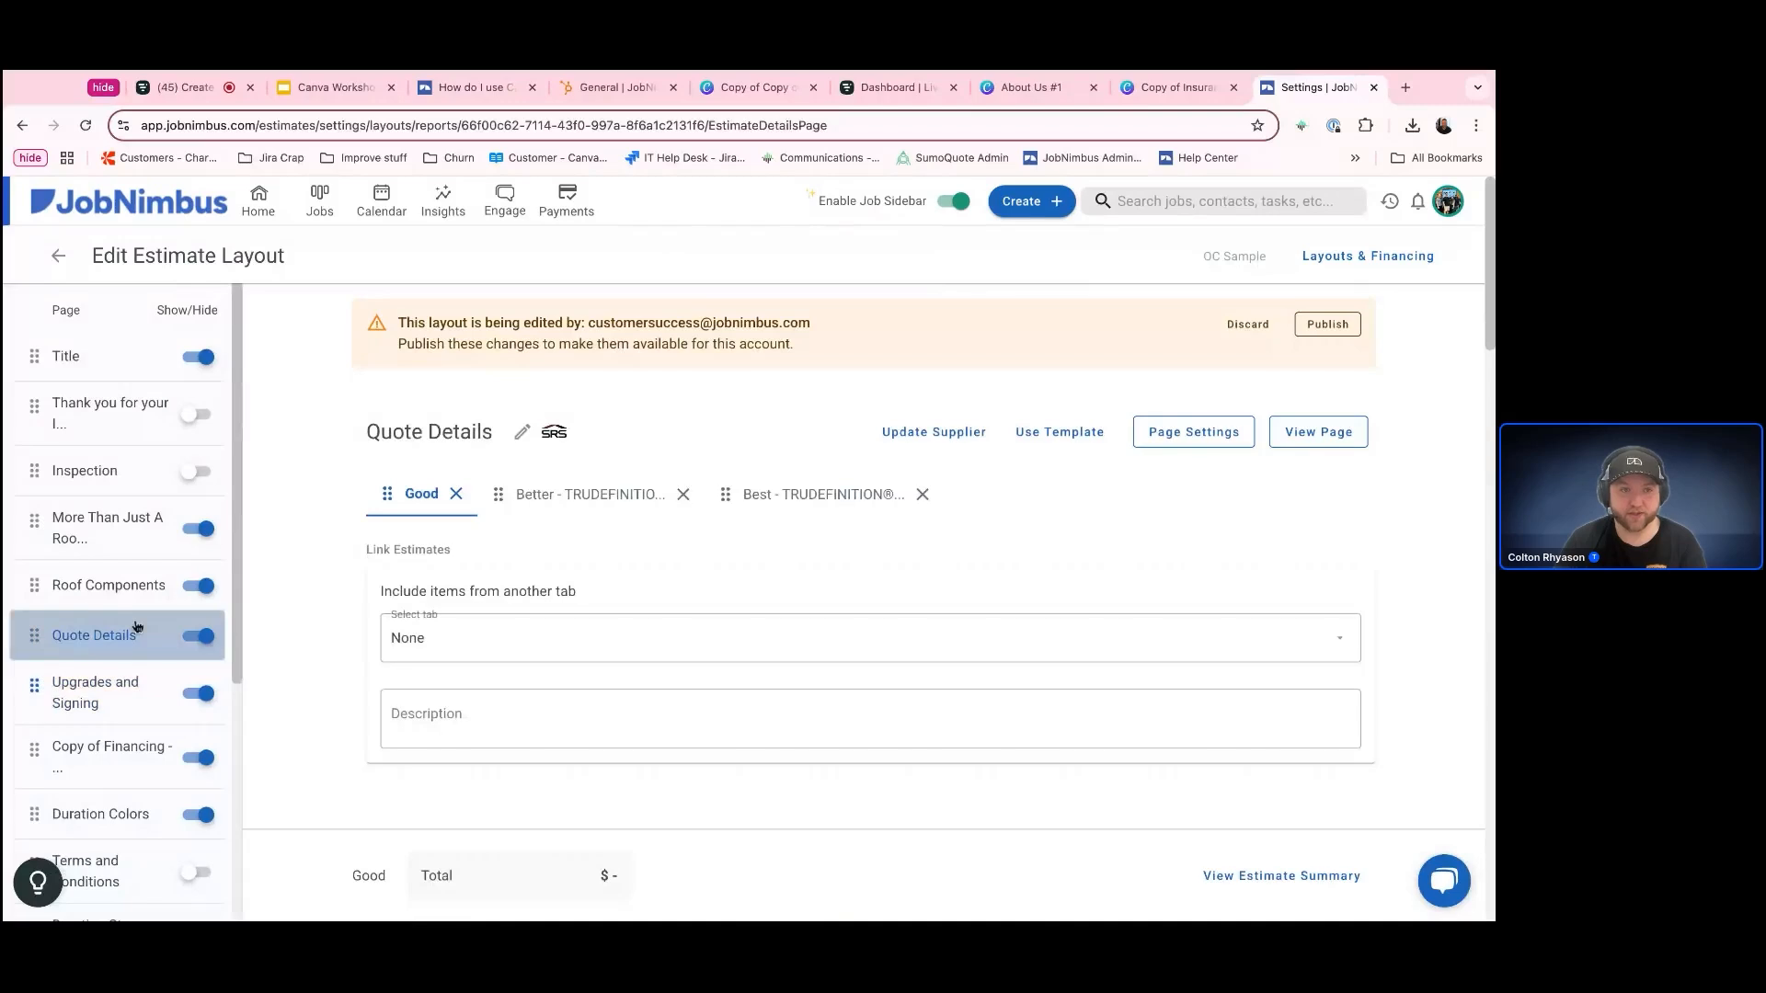
Move the Duration Storm Colors page directly below Duration Colors and return to the Quote Details page
scroll(138, 772, down, 2)
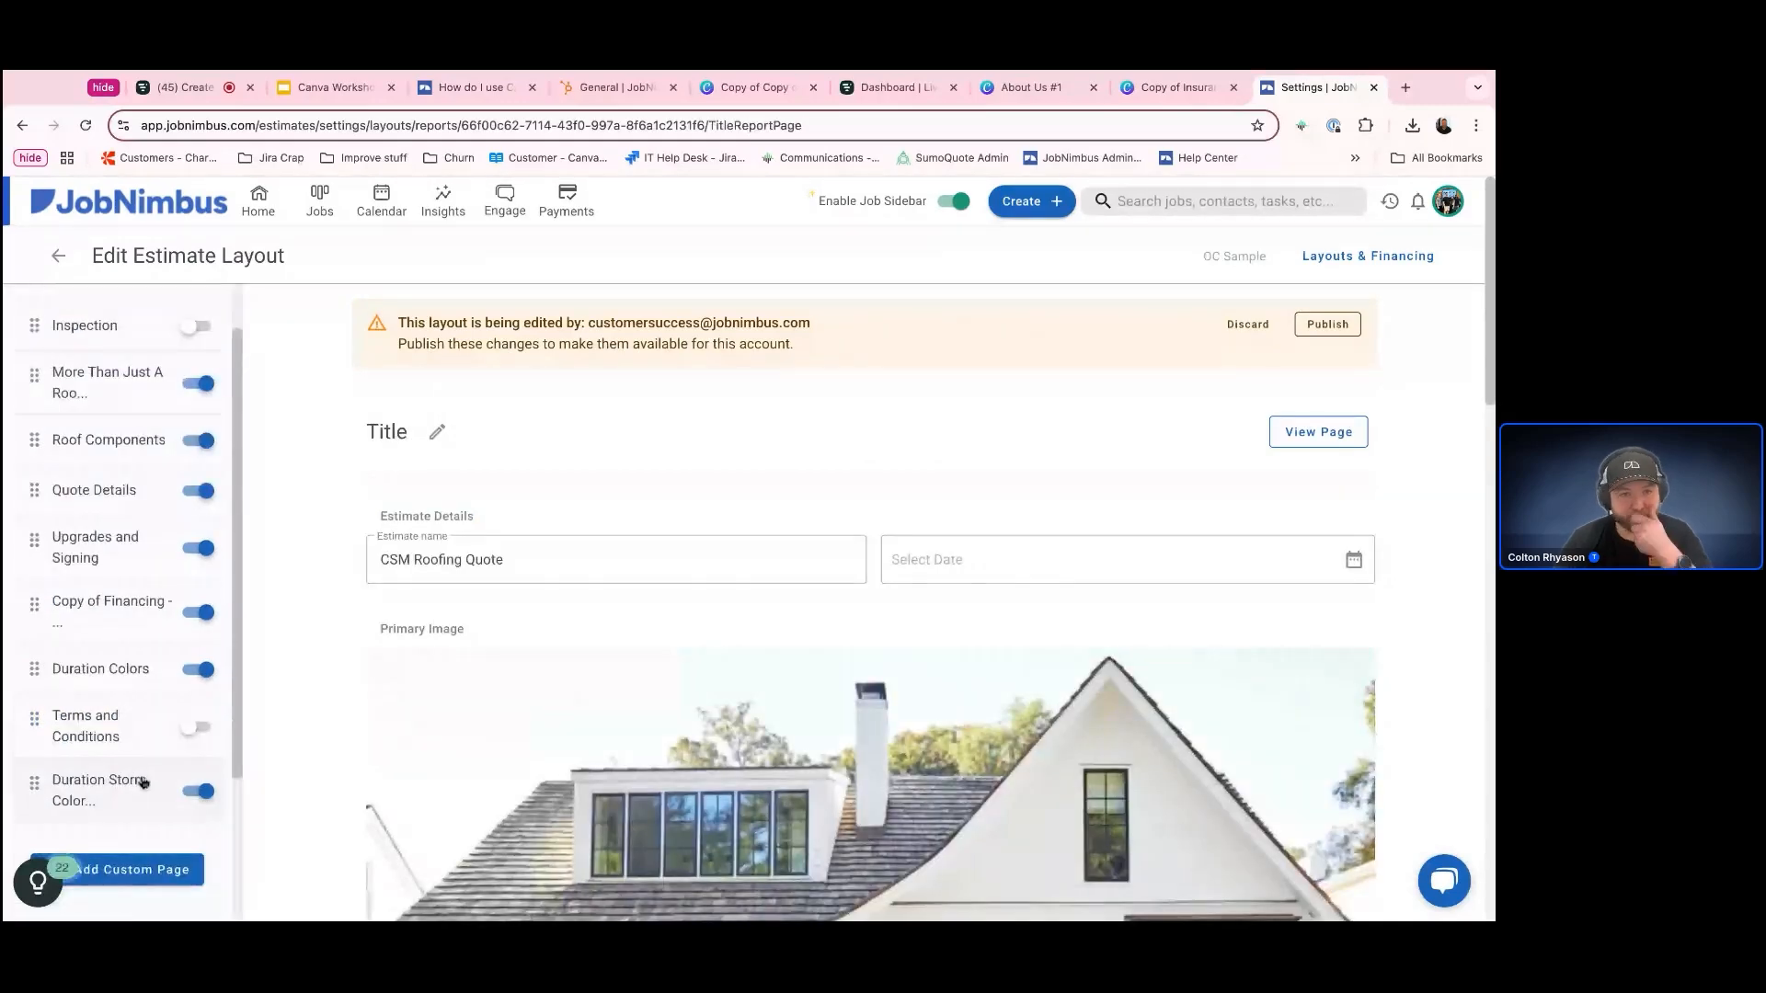
click(143, 781)
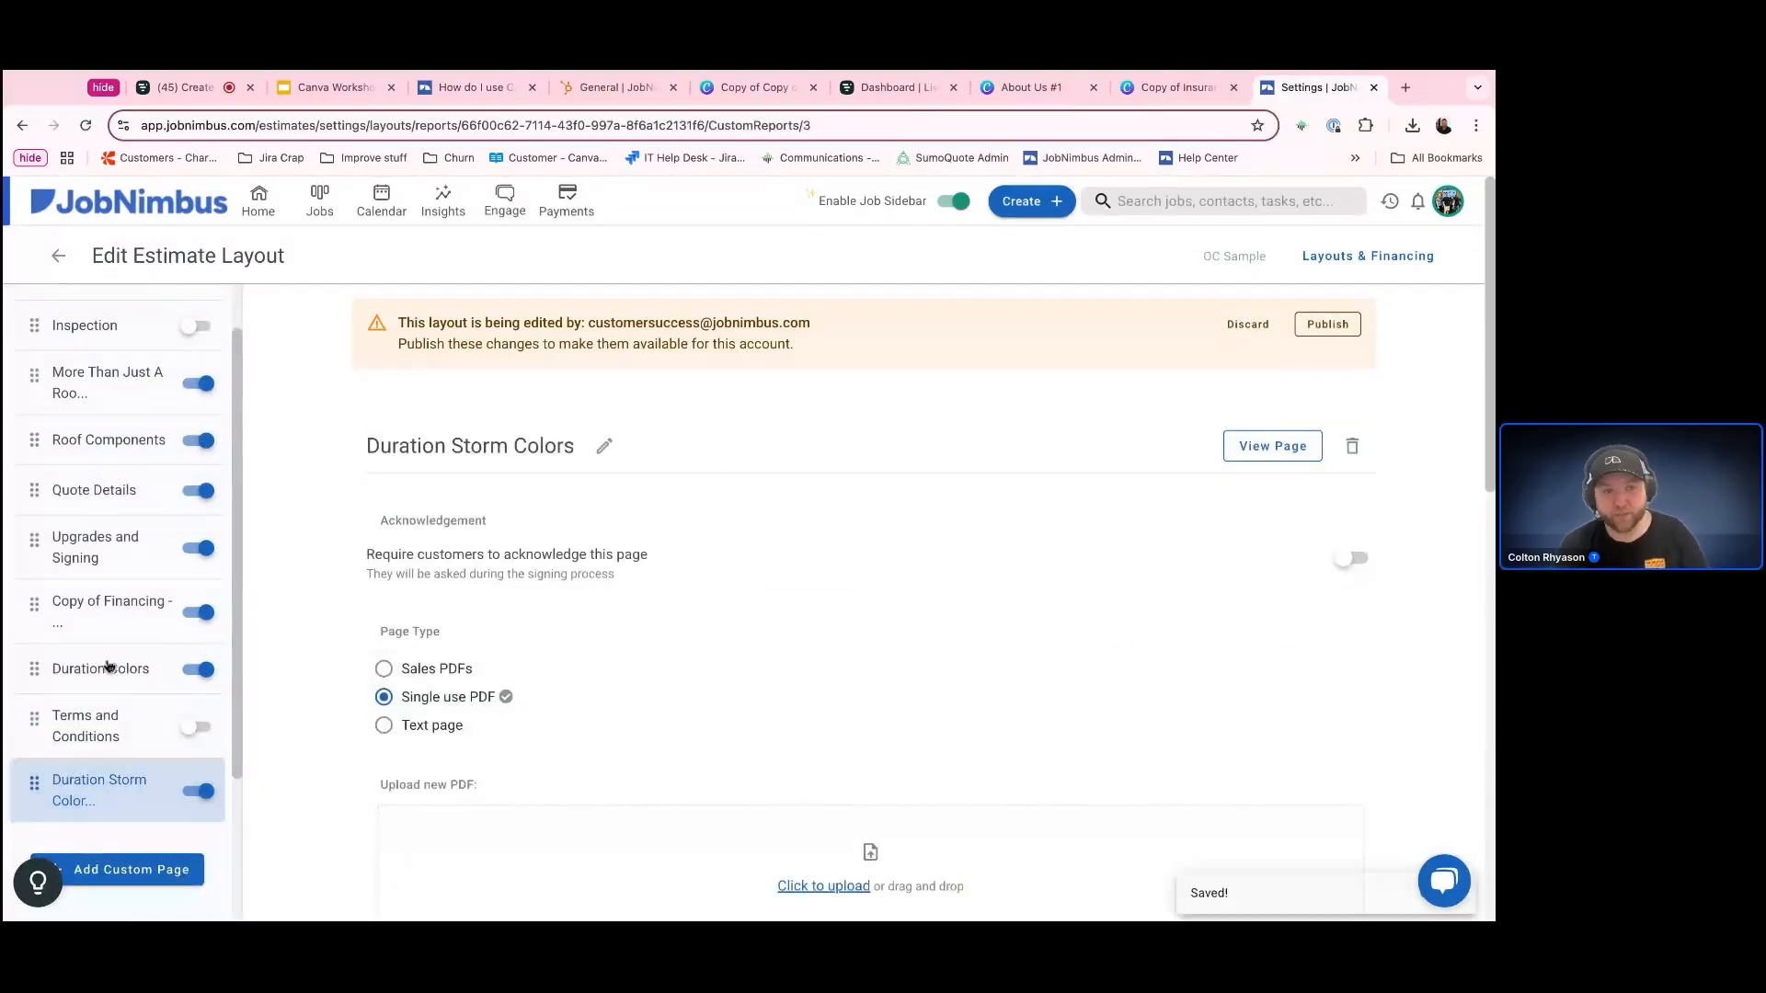
click(114, 489)
scroll(99, 694, up, 2)
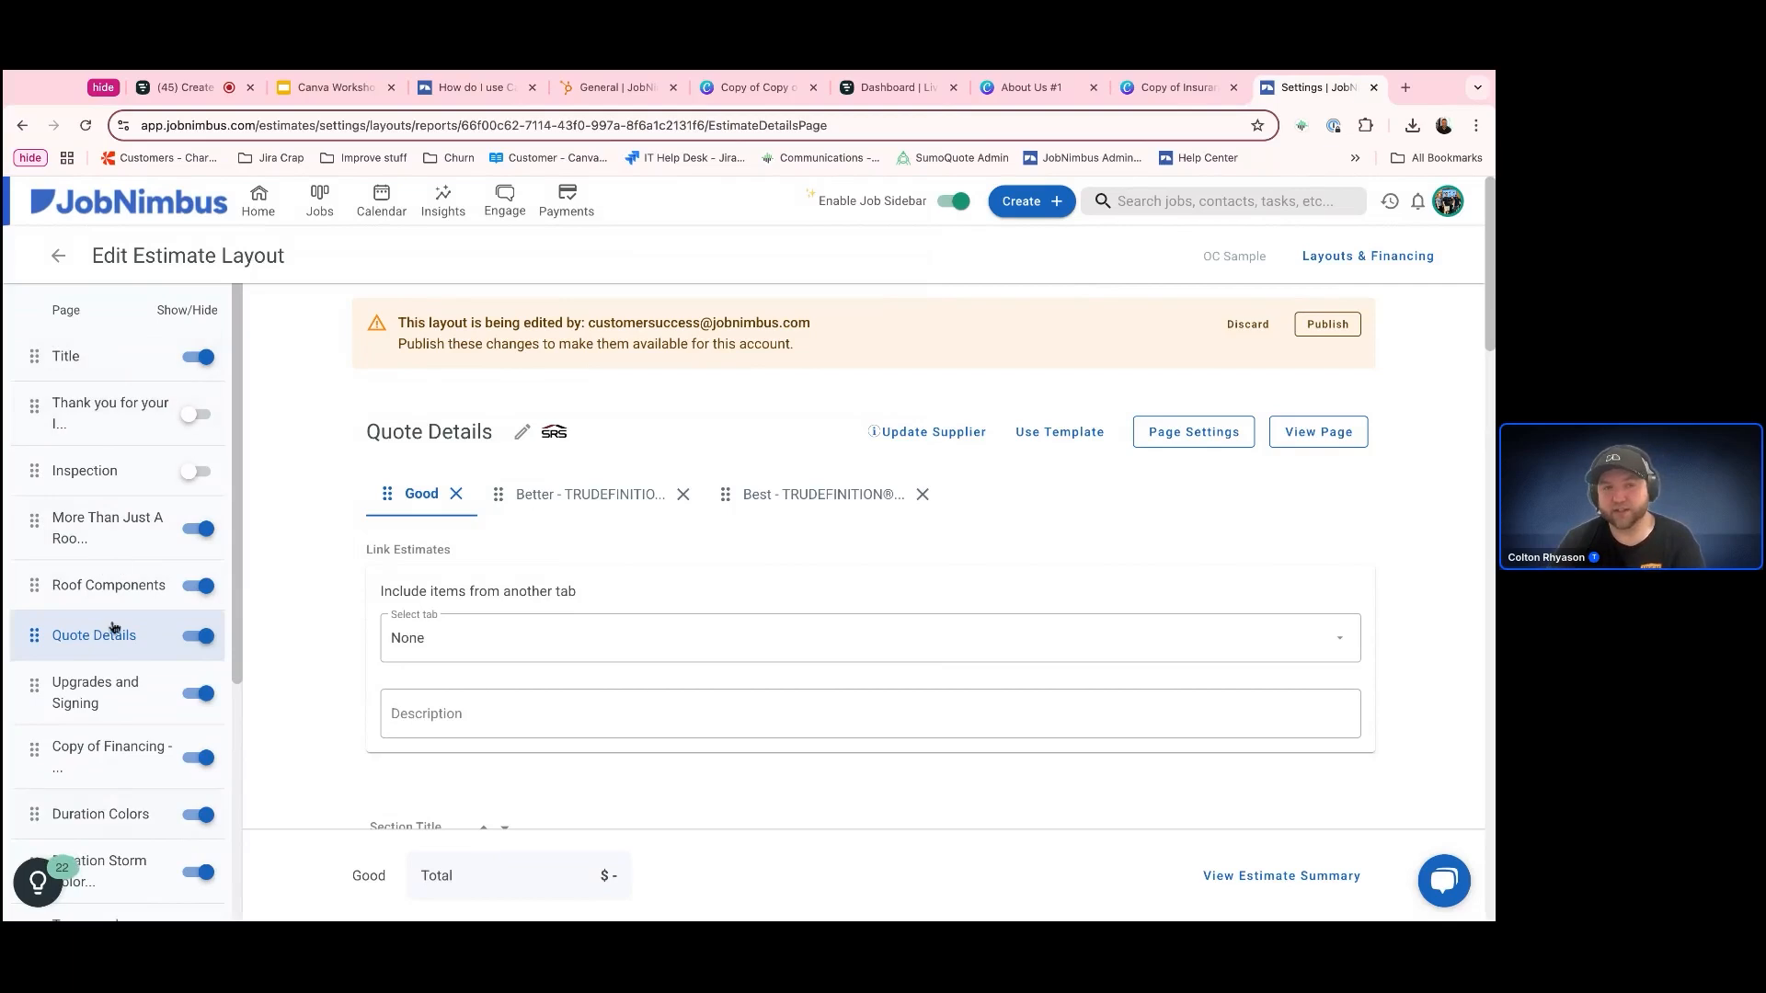
Compare the Upgrades and Signing page with the Quote Details page, ending on Quote Details
click(87, 688)
click(96, 646)
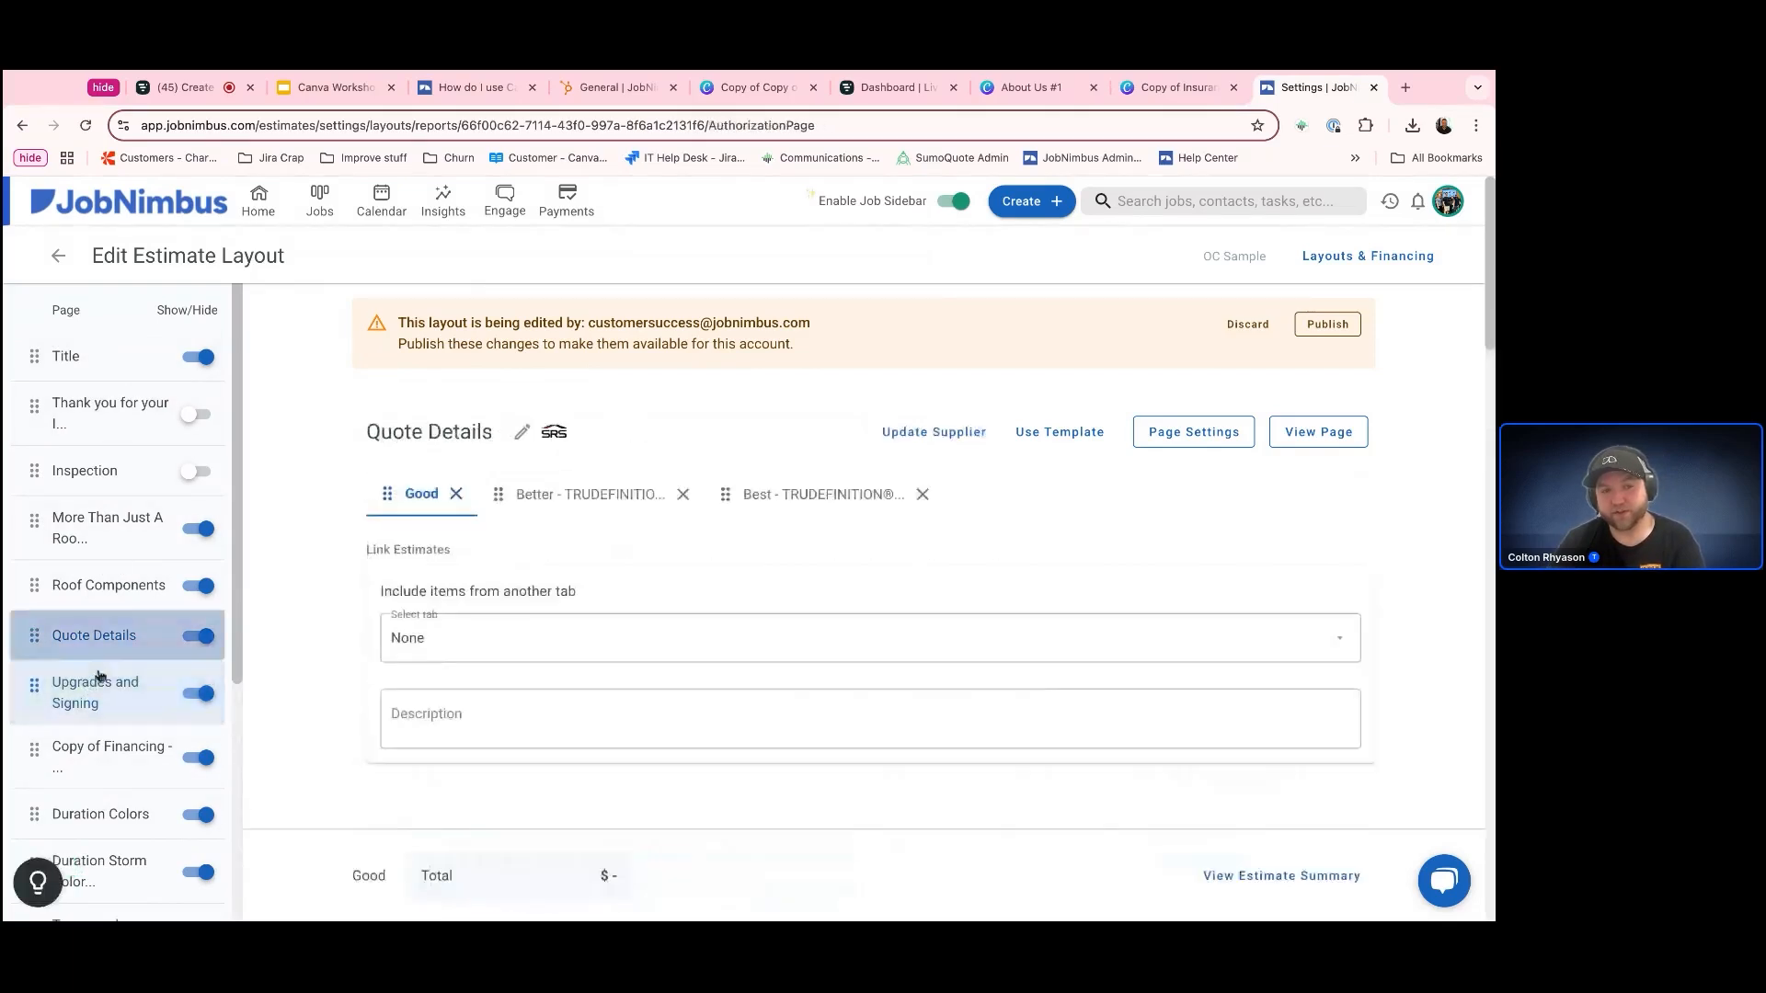
click(97, 683)
click(96, 648)
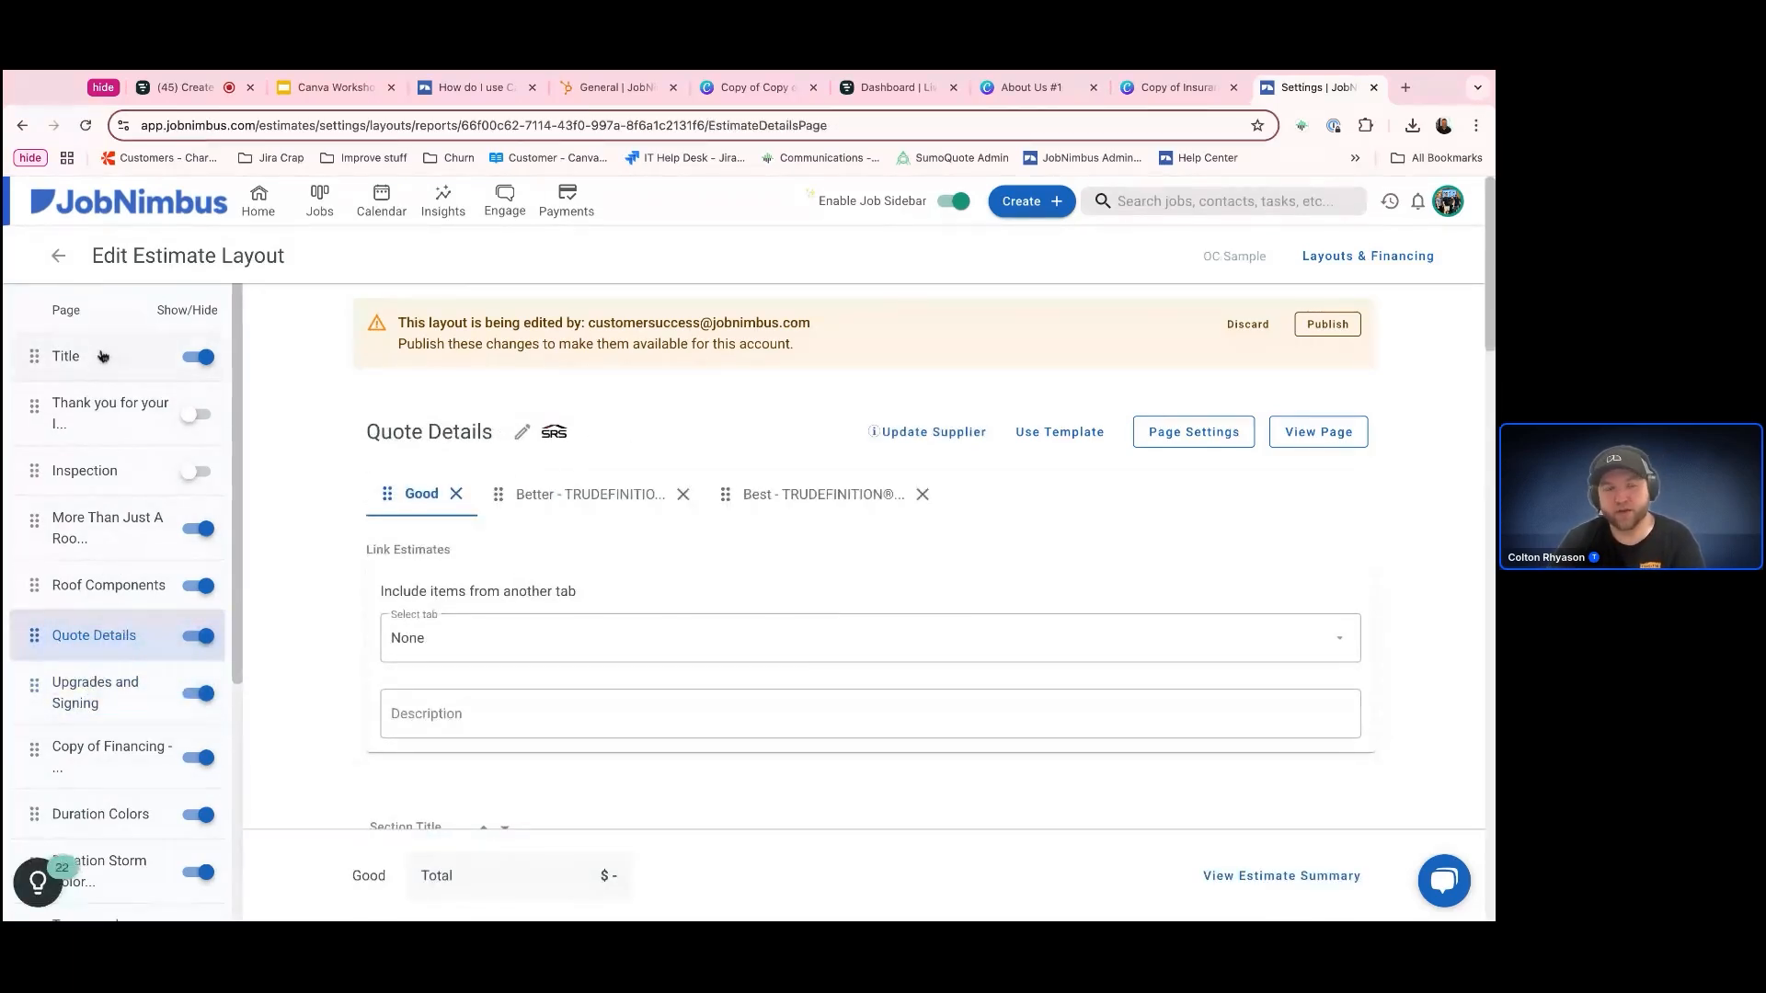